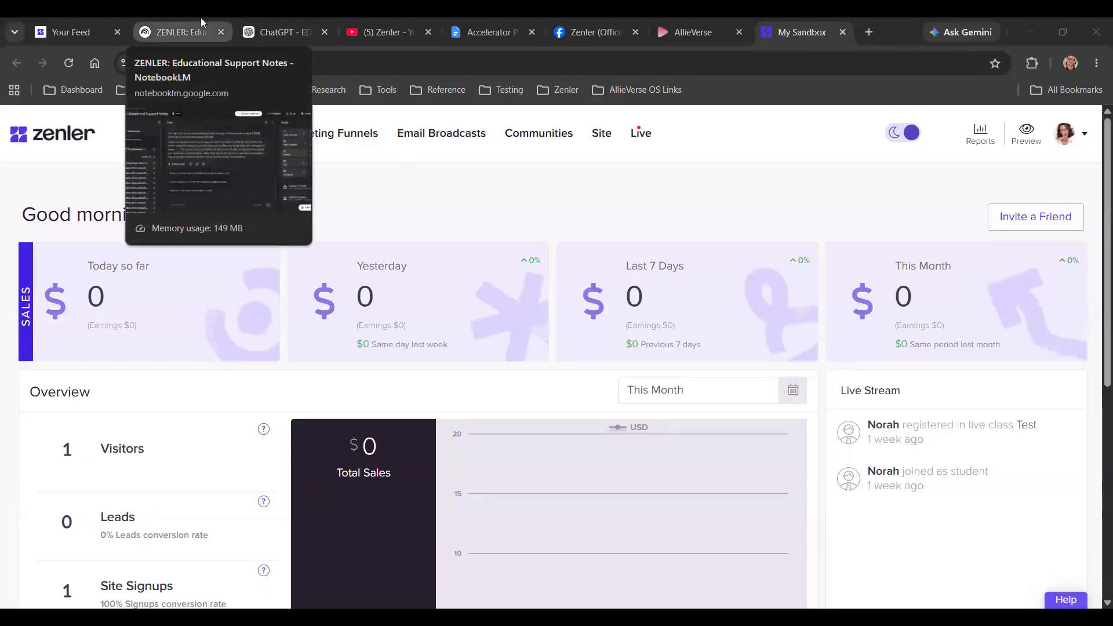
# Switch to the EDUCATIONAL CENTRE ZENLER GPT in ChatGPT and select its web address
pyautogui.click(267, 21)
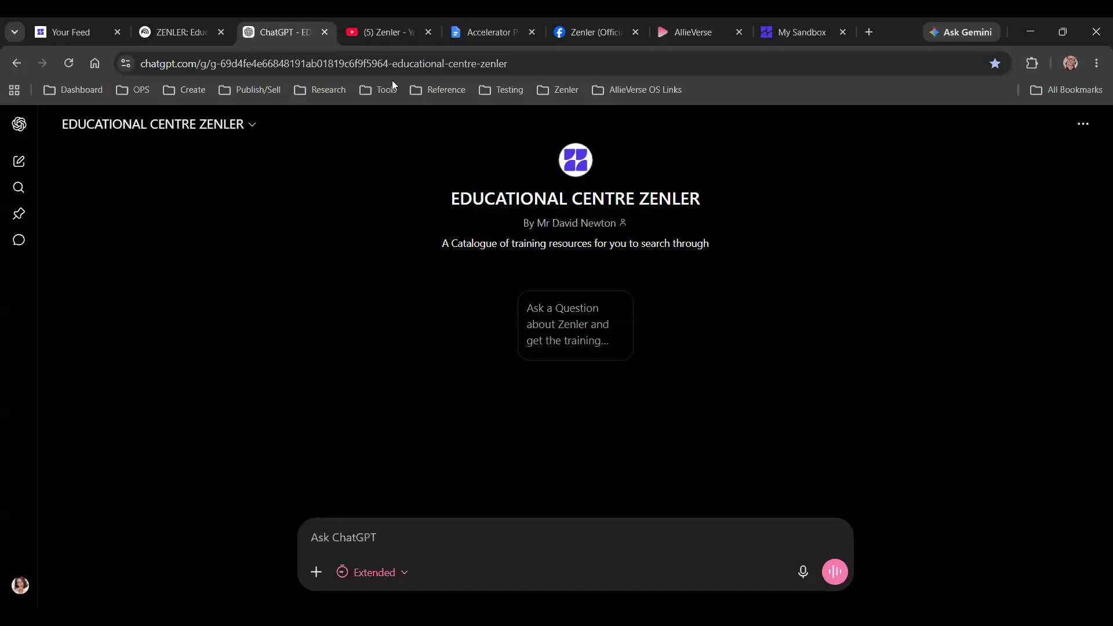
pyautogui.click(560, 61)
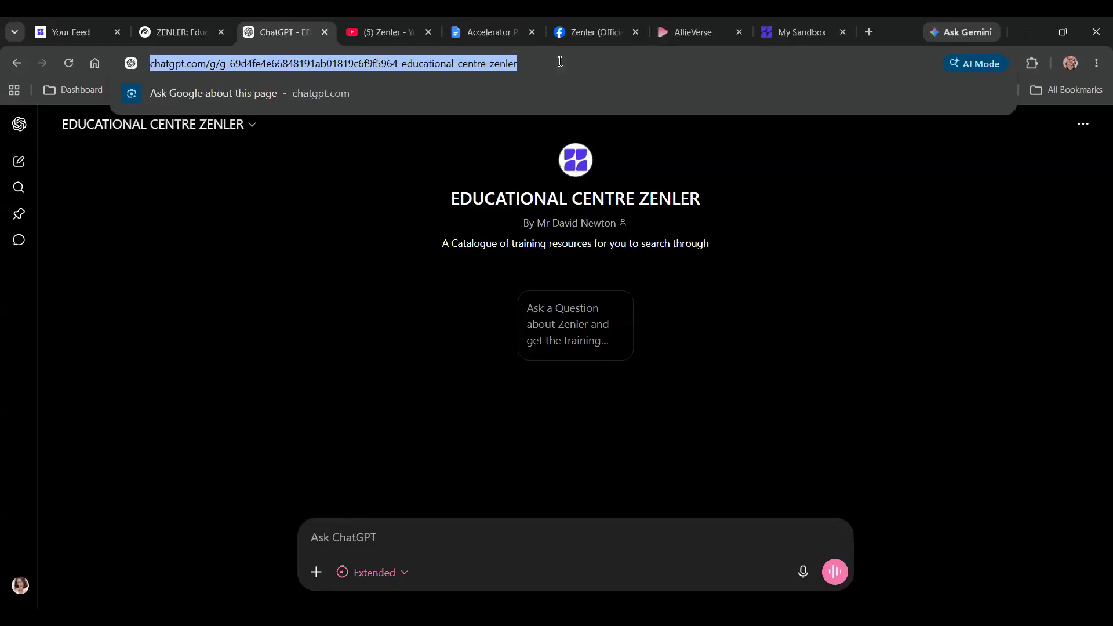
pyautogui.click(285, 356)
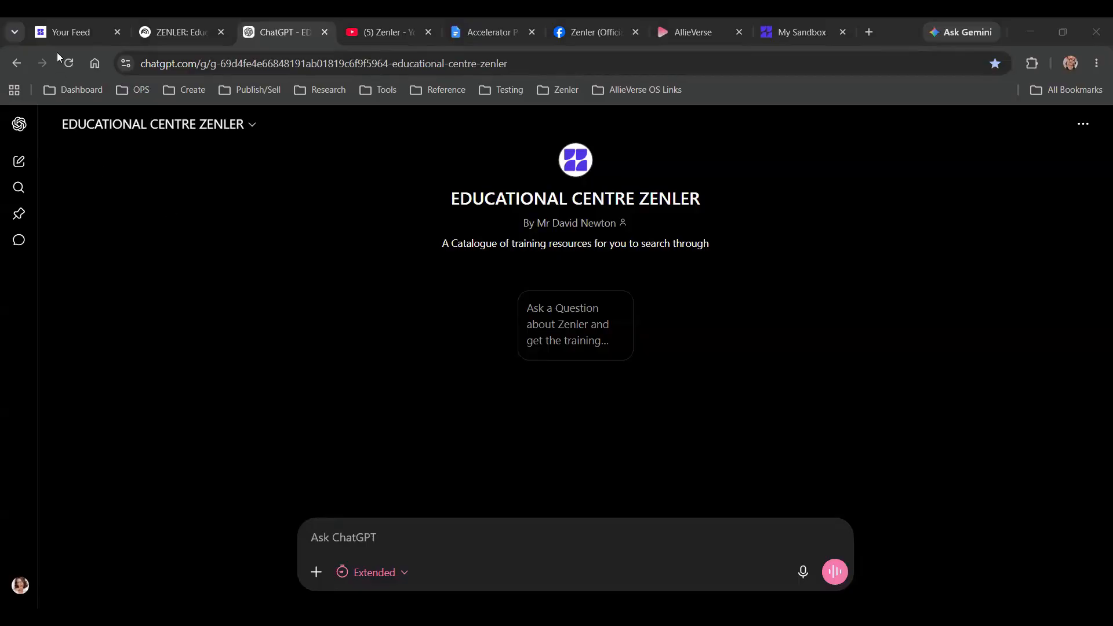
# Switch to the "ZENLER: Educational Support Notes" notebook in NotebookLM and view its sharing options and copyable link
pyautogui.click(190, 24)
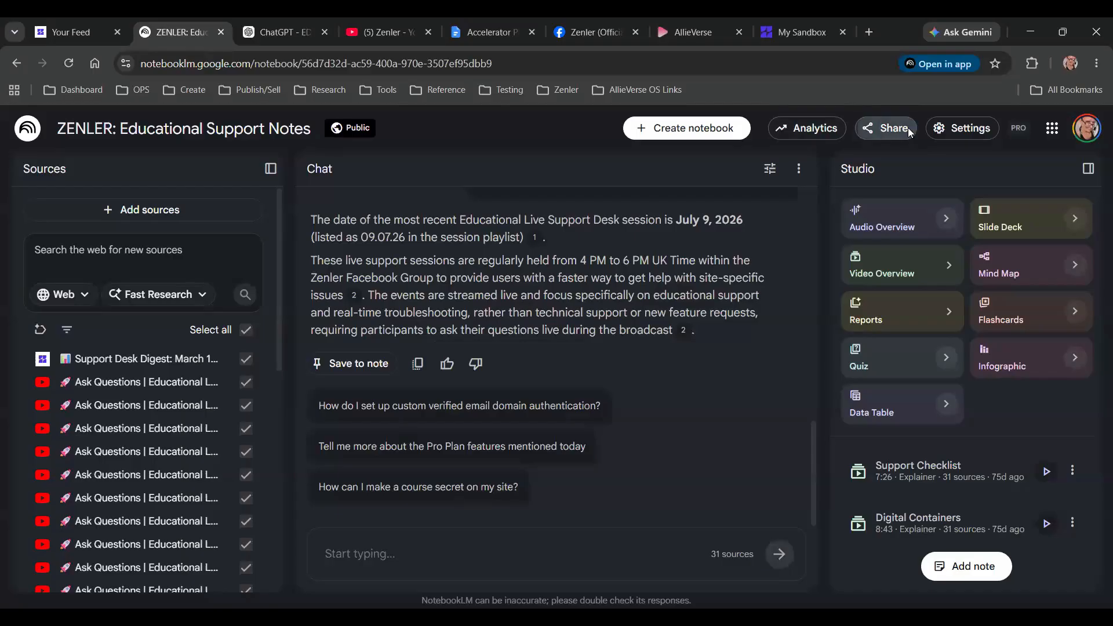
pyautogui.click(893, 127)
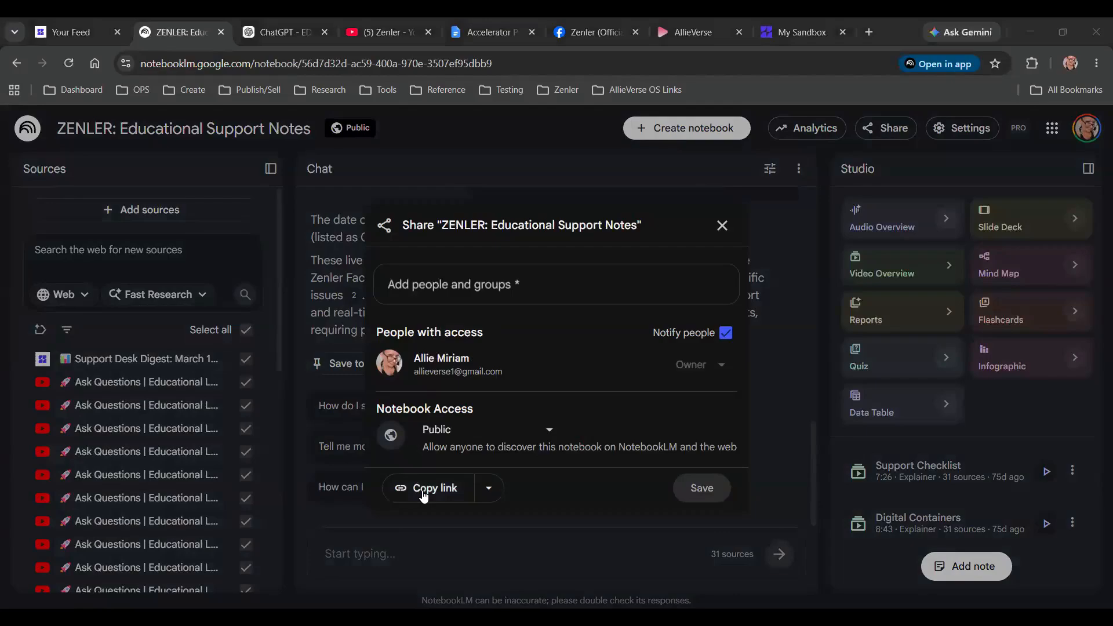
pyautogui.click(722, 225)
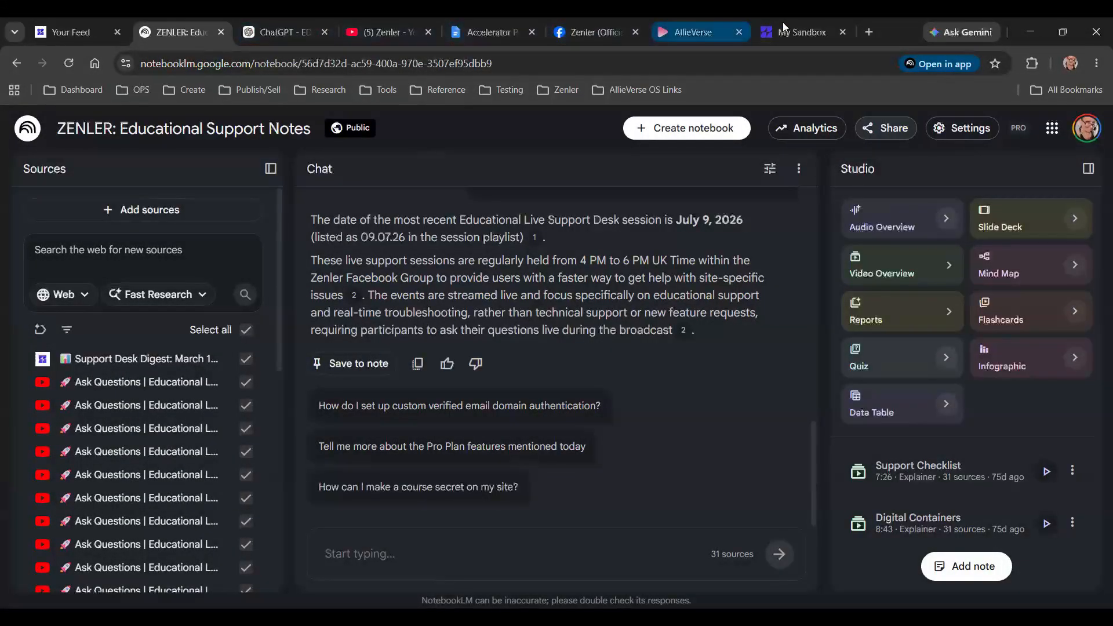
# Switch to the My Sandbox site in Zenler and start a new marketing funnel of the Survey Funnel type
pyautogui.moveTo(783, 22)
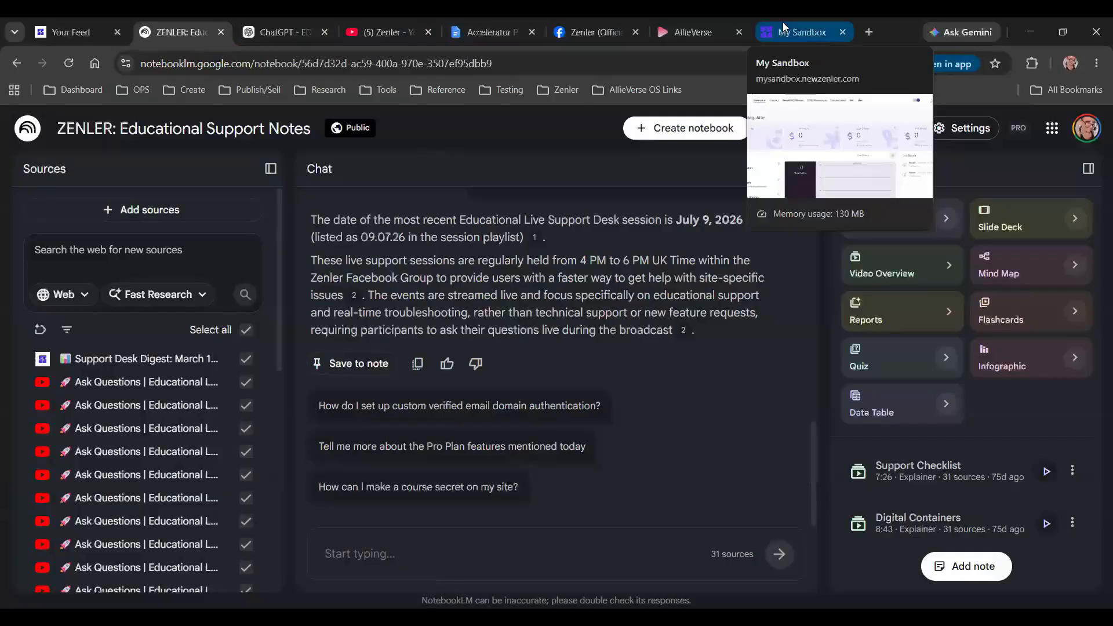
pyautogui.click(783, 22)
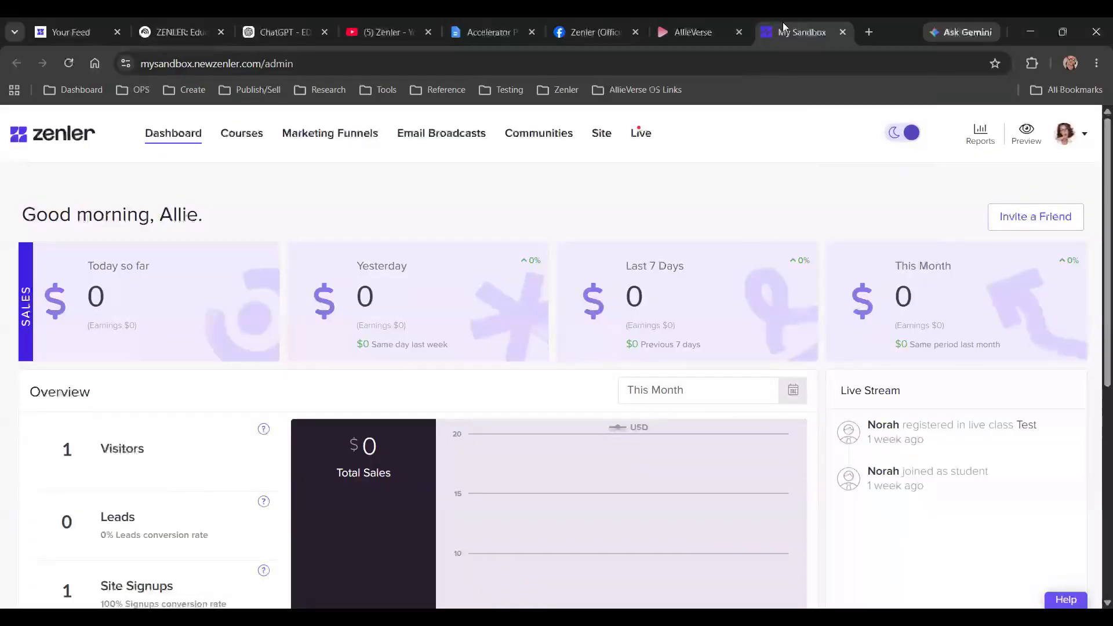
pyautogui.click(330, 143)
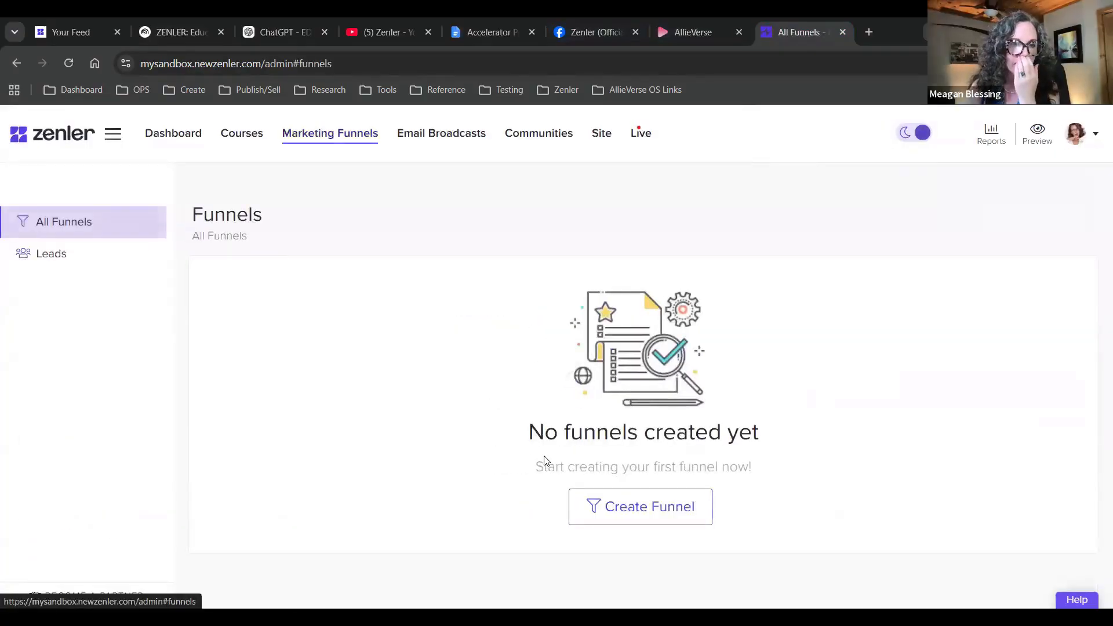
pyautogui.click(654, 510)
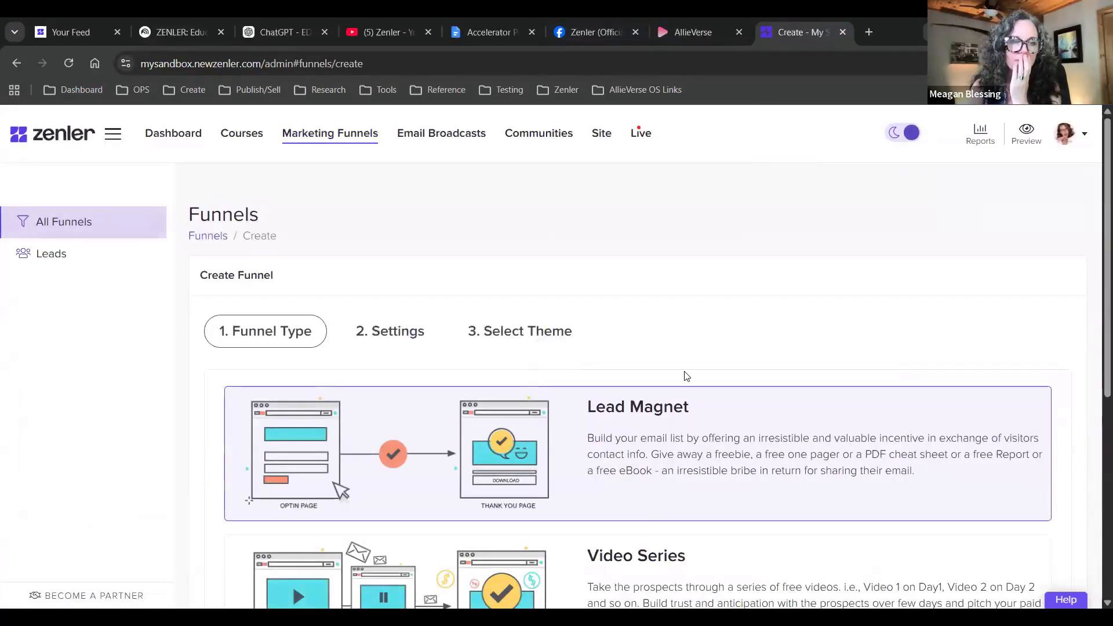
pyautogui.scroll(-5, 686, 376)
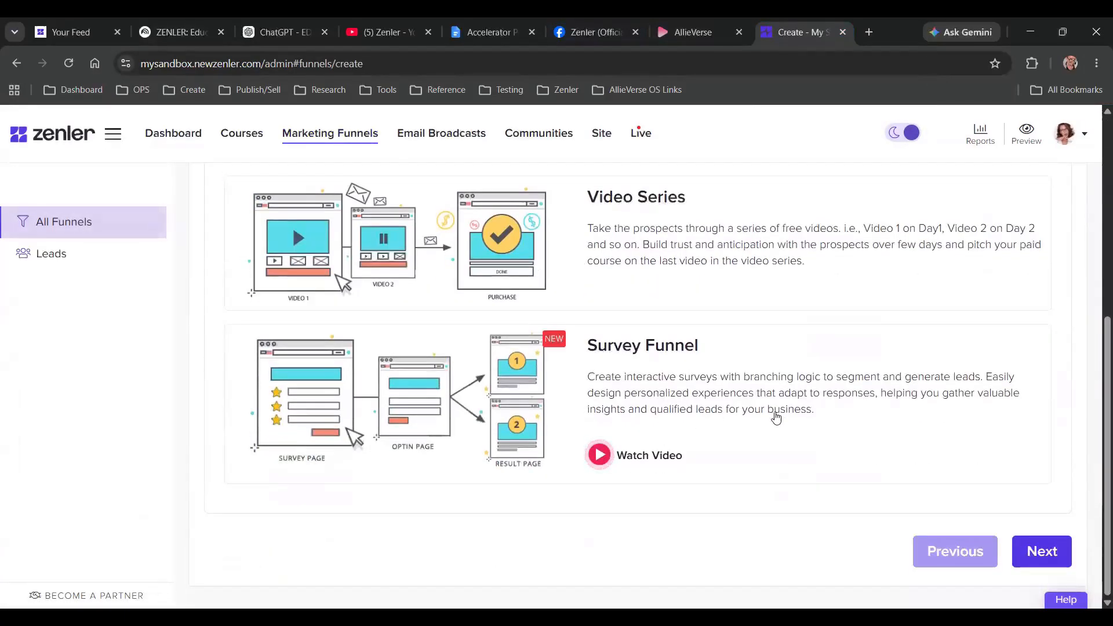
pyautogui.click(776, 416)
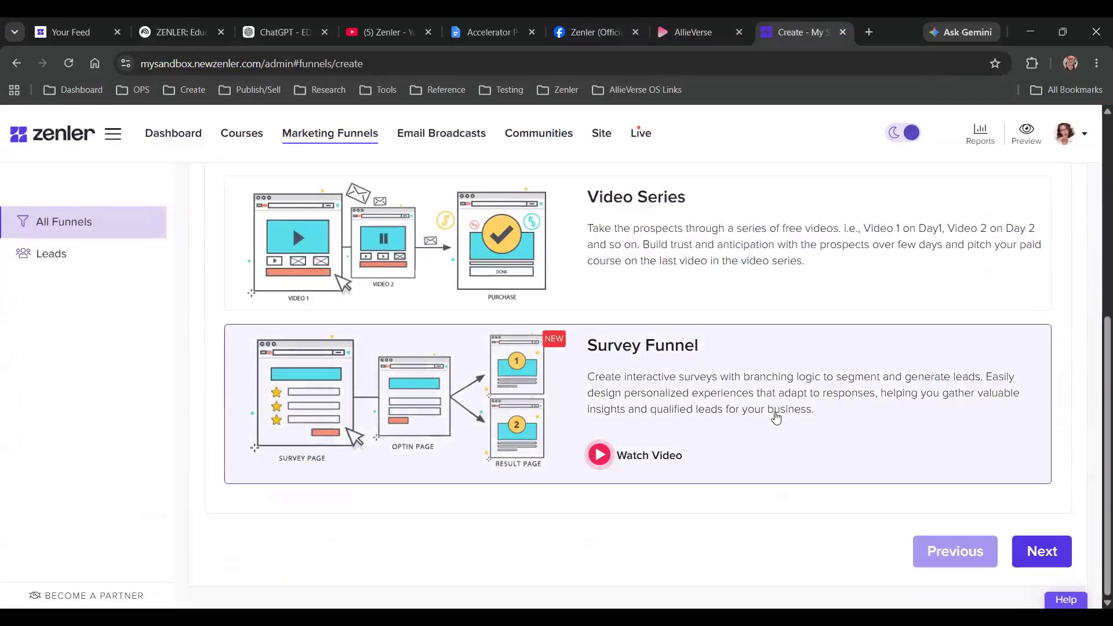
pyautogui.click(1041, 556)
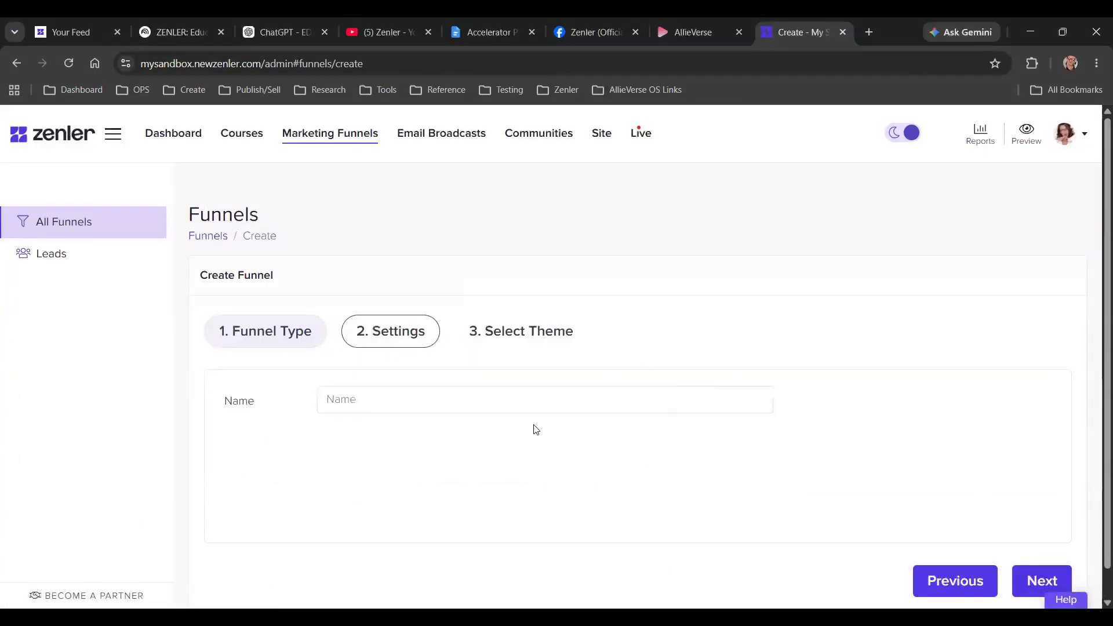
# Name the funnel "Survey" and finish creating it with the Classic White theme
pyautogui.click(530, 403)
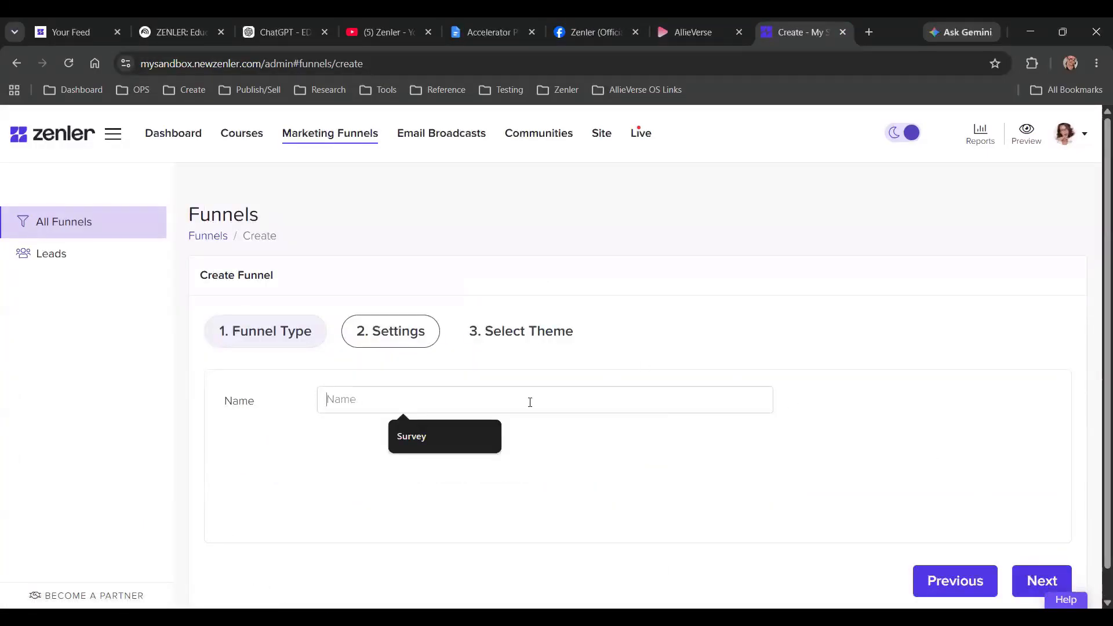
pyautogui.click(453, 436)
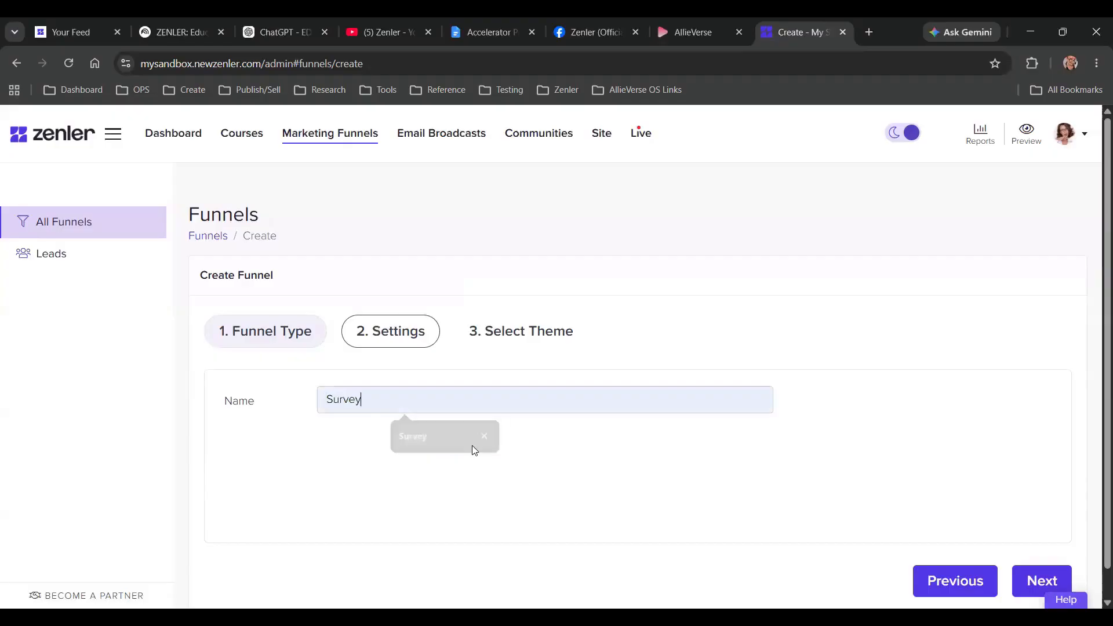
pyautogui.click(1046, 589)
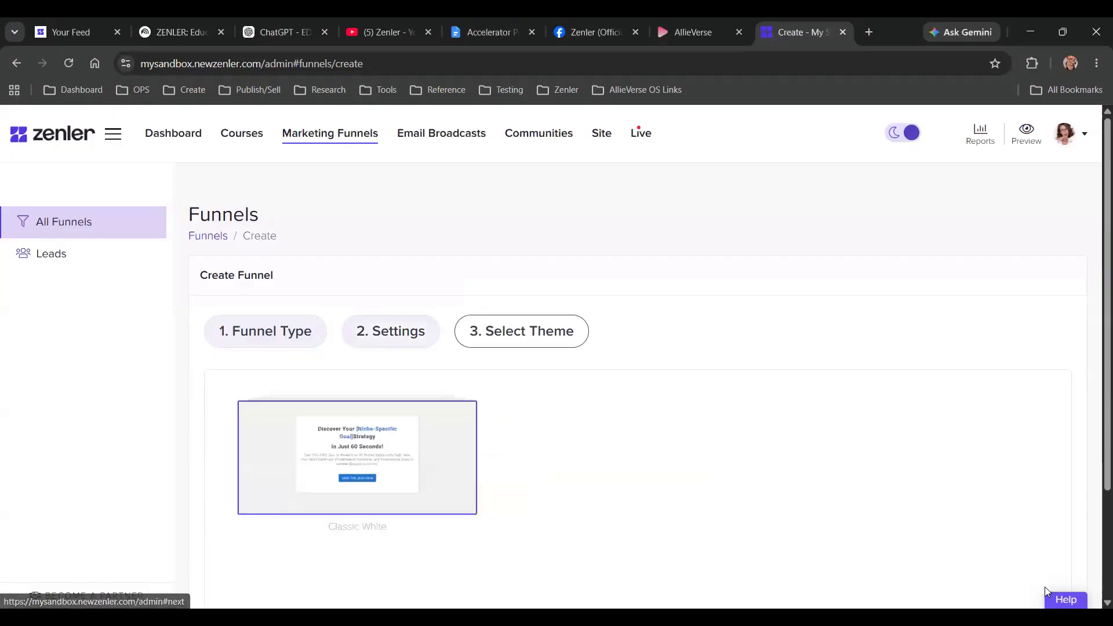
pyautogui.scroll(-3, 1044, 586)
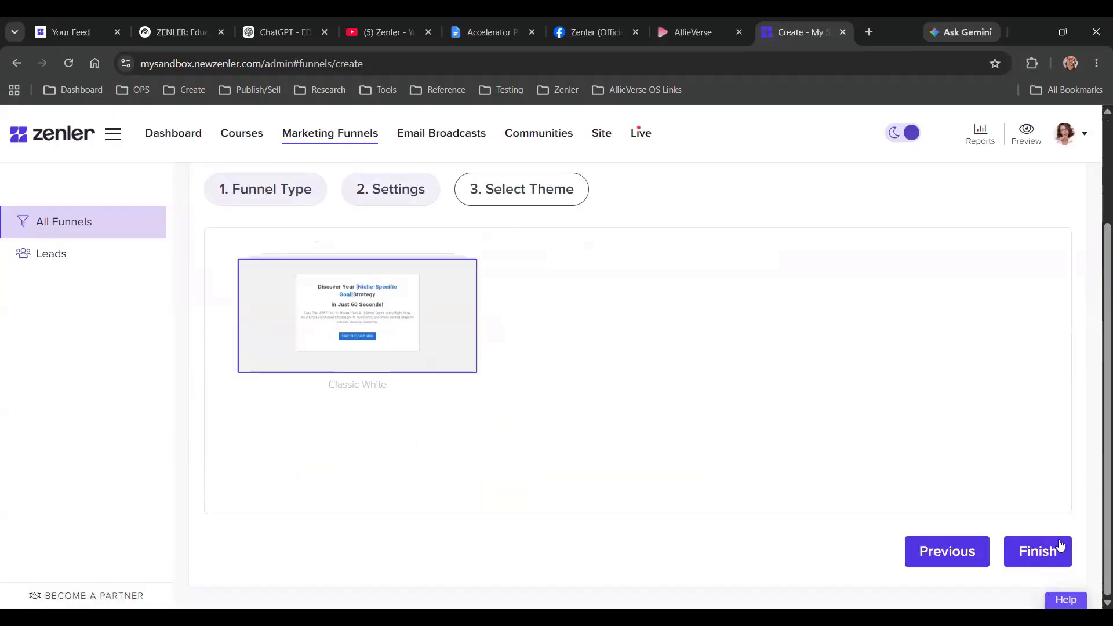
pyautogui.click(1042, 551)
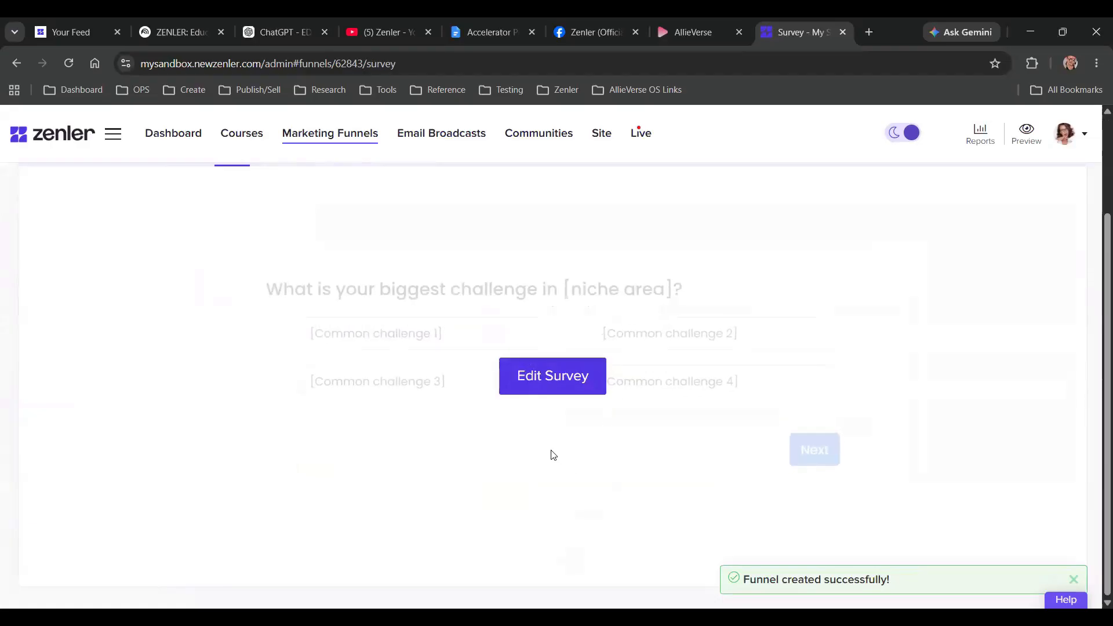
# Open the funnel's survey for editing and look through its questions, opt-in page and result page
pyautogui.click(544, 378)
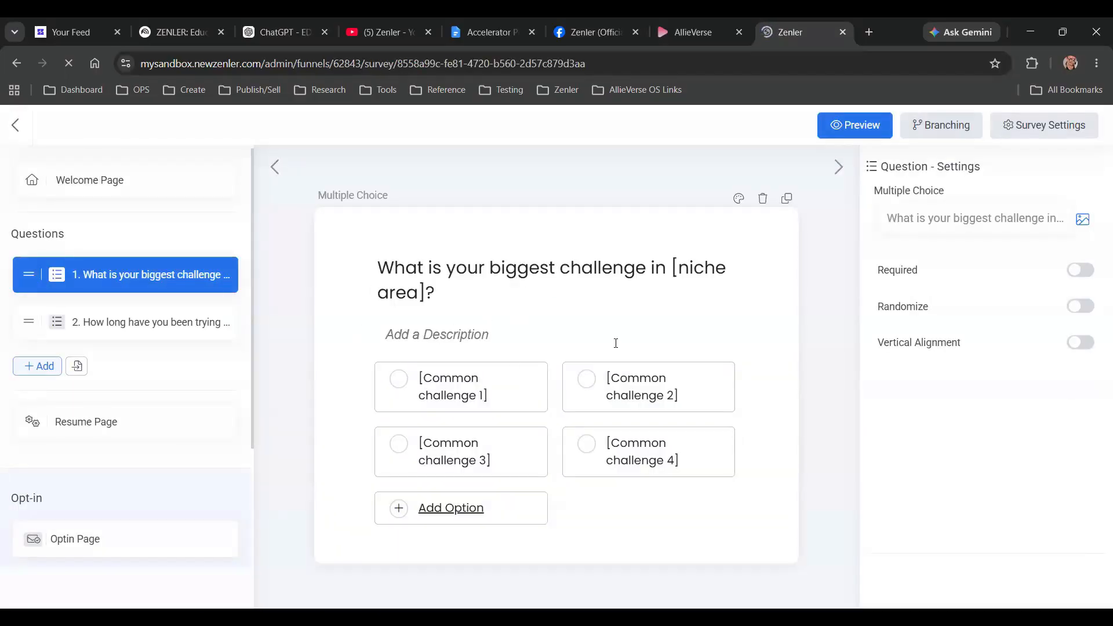
pyautogui.scroll(-3, 131, 476)
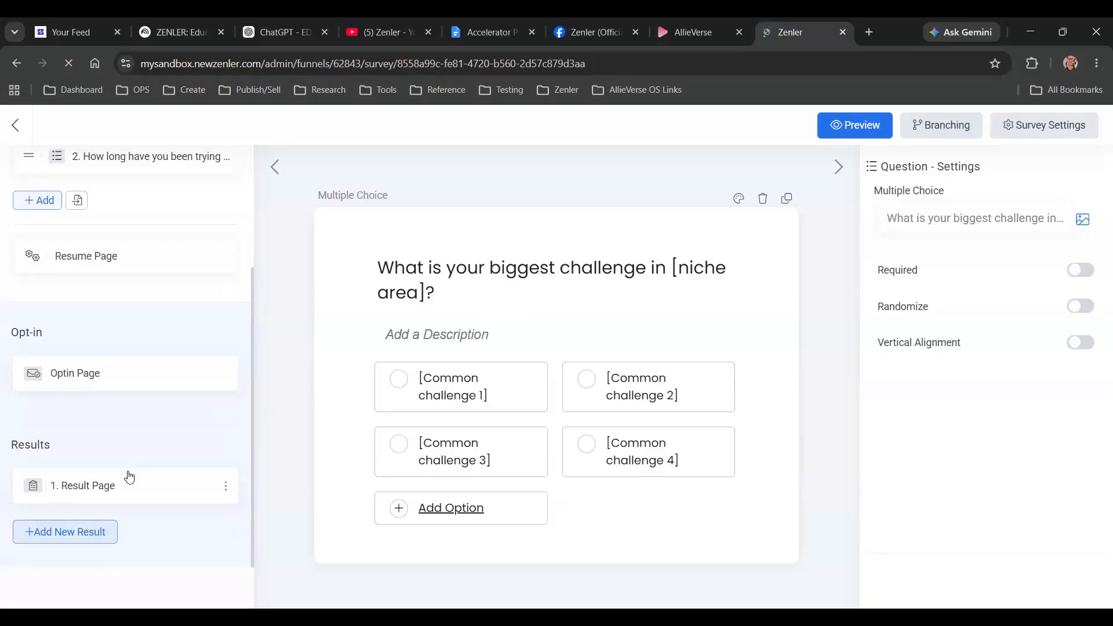
pyautogui.click(129, 477)
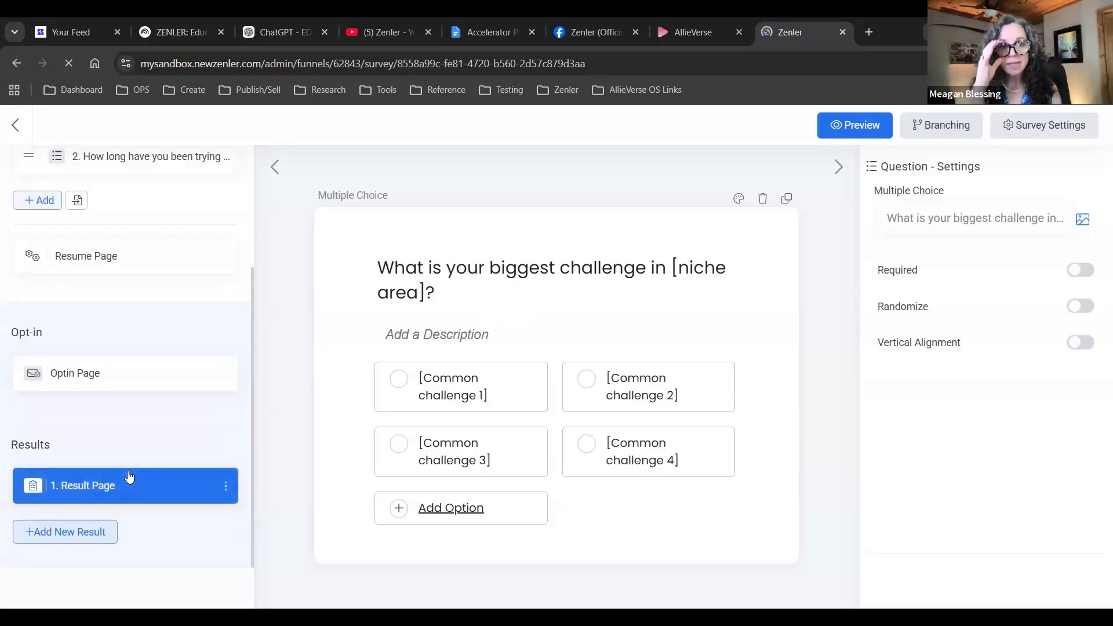
pyautogui.scroll(3, 129, 477)
pyautogui.scroll(-3, 128, 474)
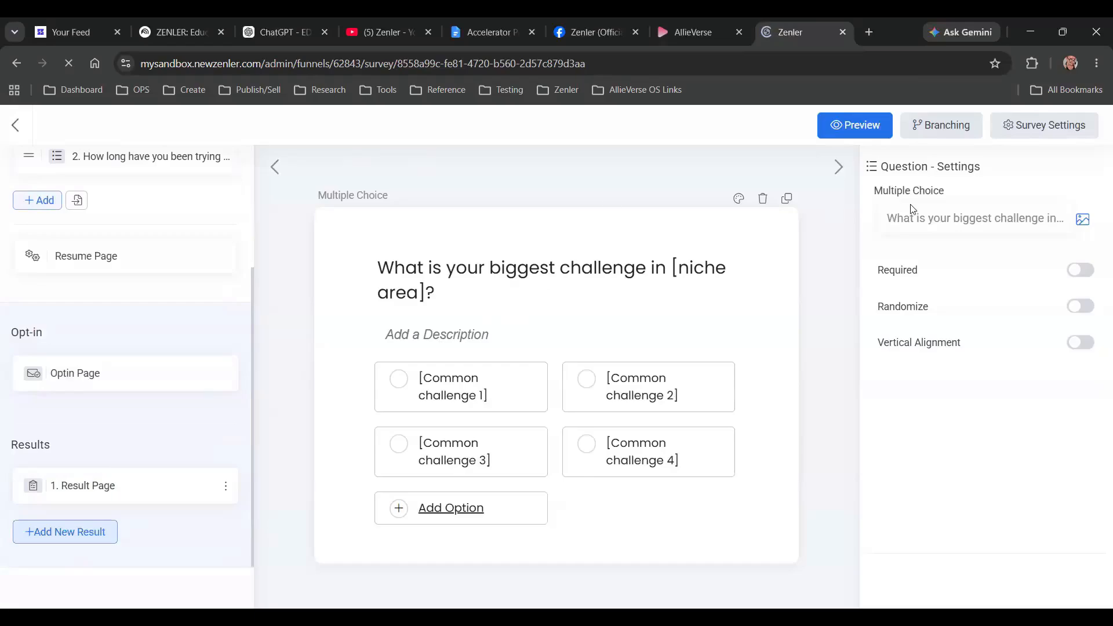
# View the general survey settings and the branching option, declining to enable branching
pyautogui.click(1056, 137)
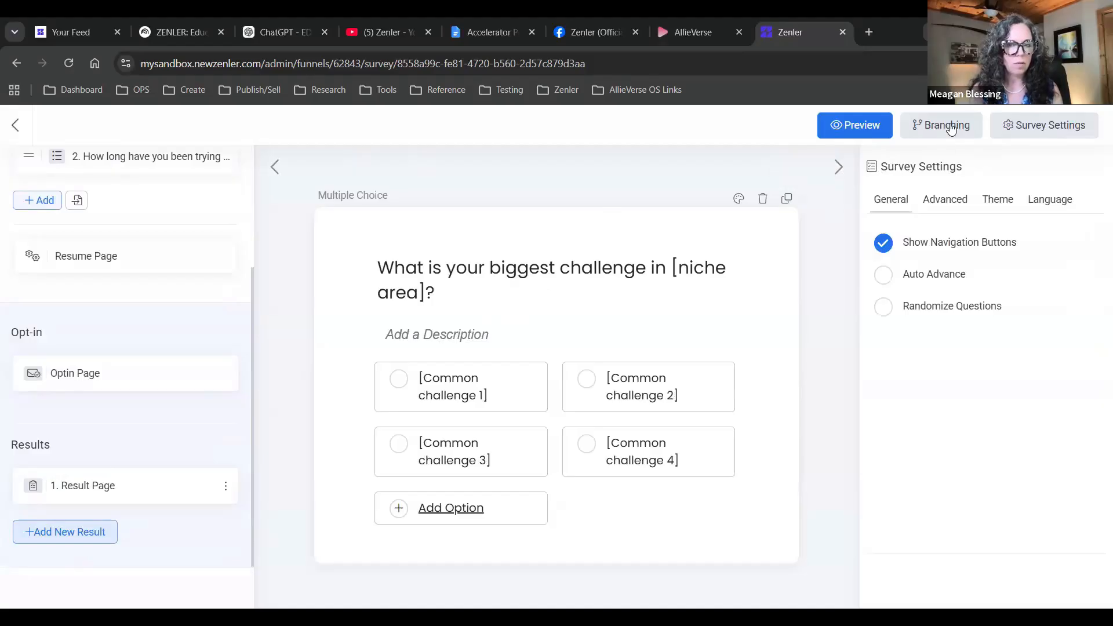
pyautogui.click(951, 129)
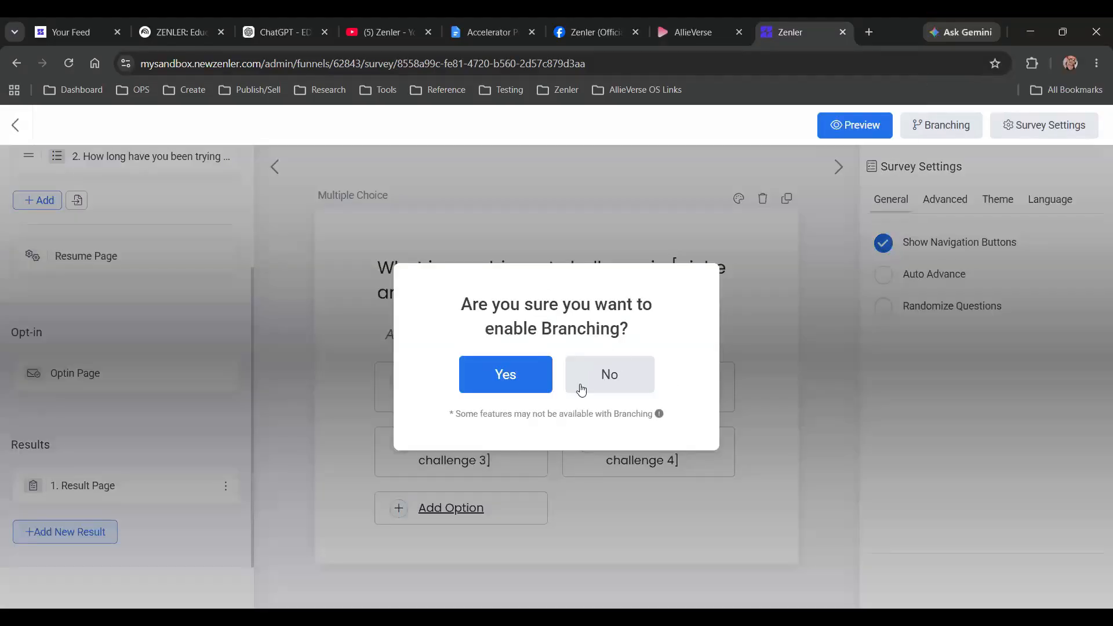
pyautogui.click(630, 373)
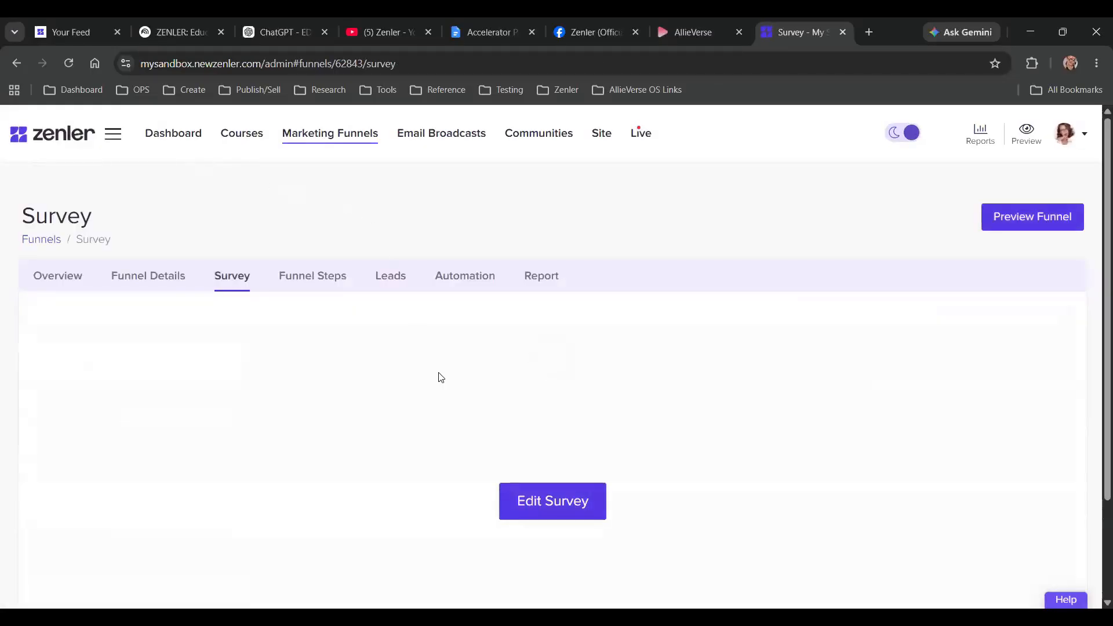
# Review the survey funnel's steps, including the welcome page and the survey page
pyautogui.scroll(-2, 532, 380)
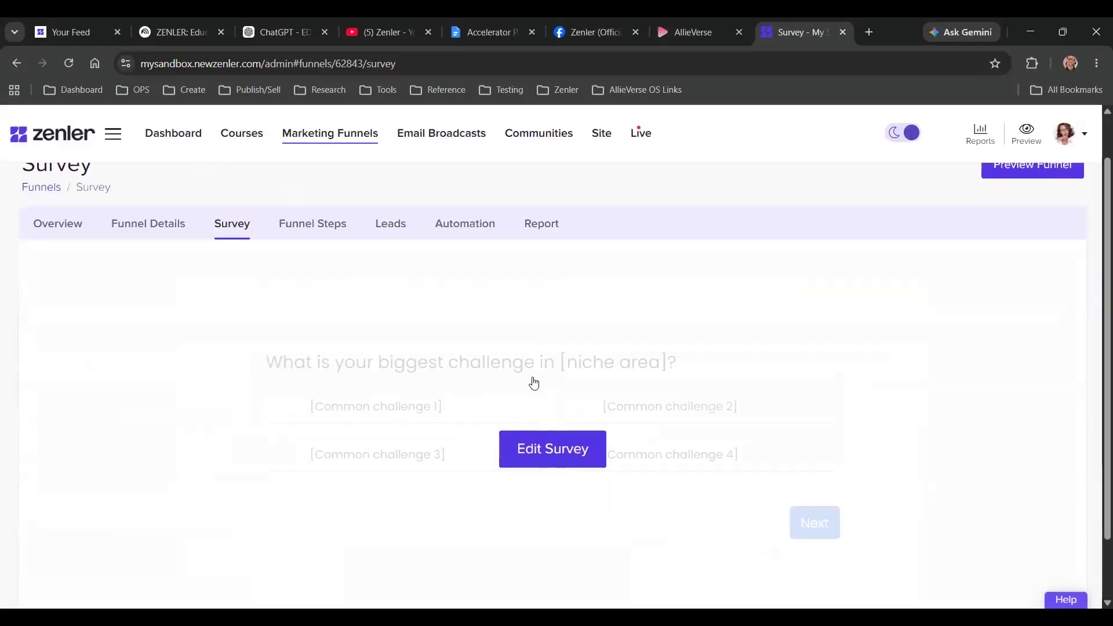
pyautogui.scroll(2, 533, 380)
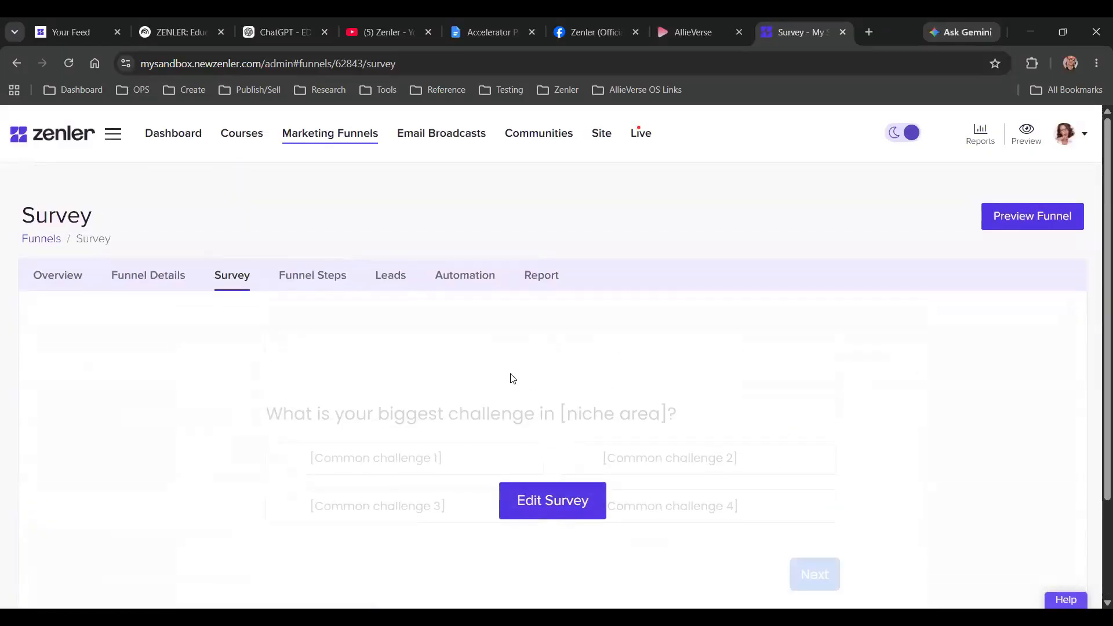
pyautogui.click(297, 280)
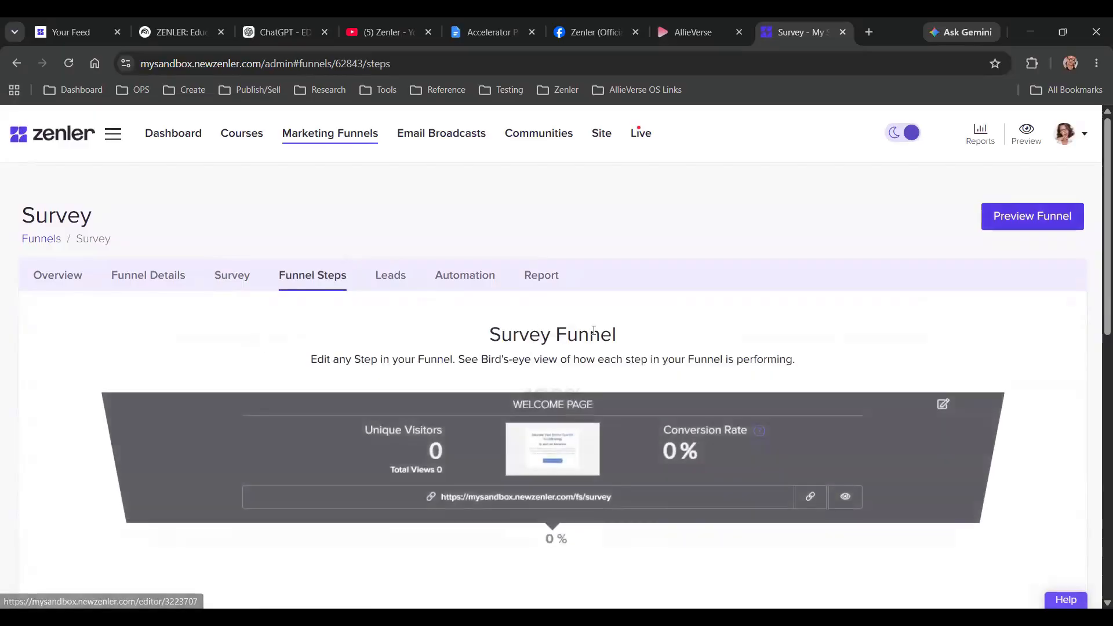
pyautogui.scroll(-5, 594, 331)
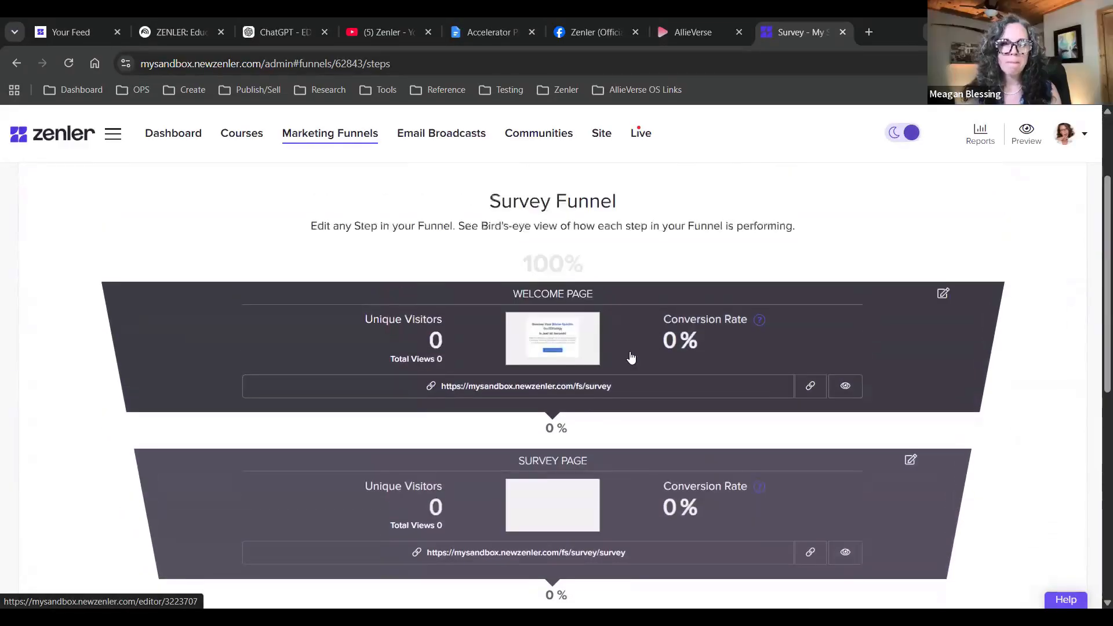
pyautogui.scroll(-3, 688, 460)
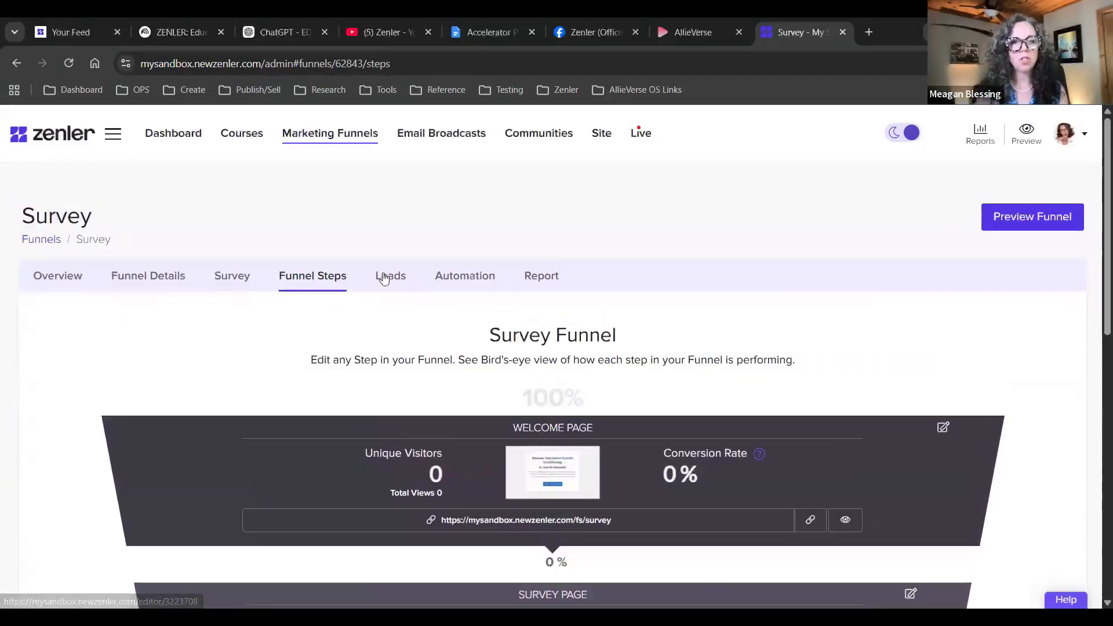
# Reopen the survey for editing and examine the Show Navigation Buttons and Auto Advance options in its general settings
pyautogui.click(229, 278)
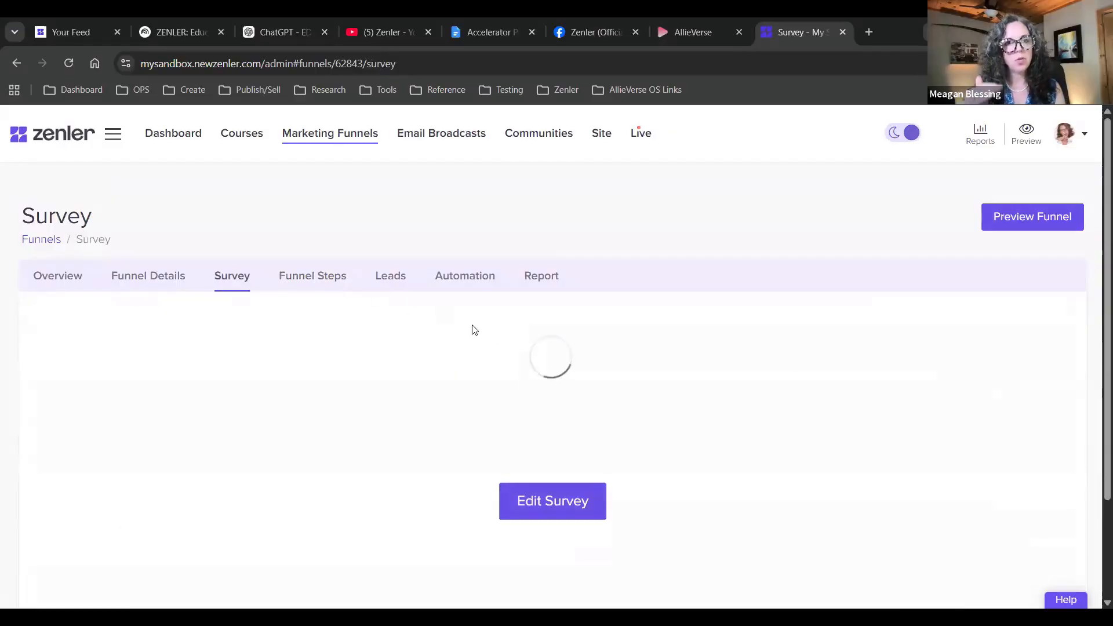
pyautogui.click(554, 506)
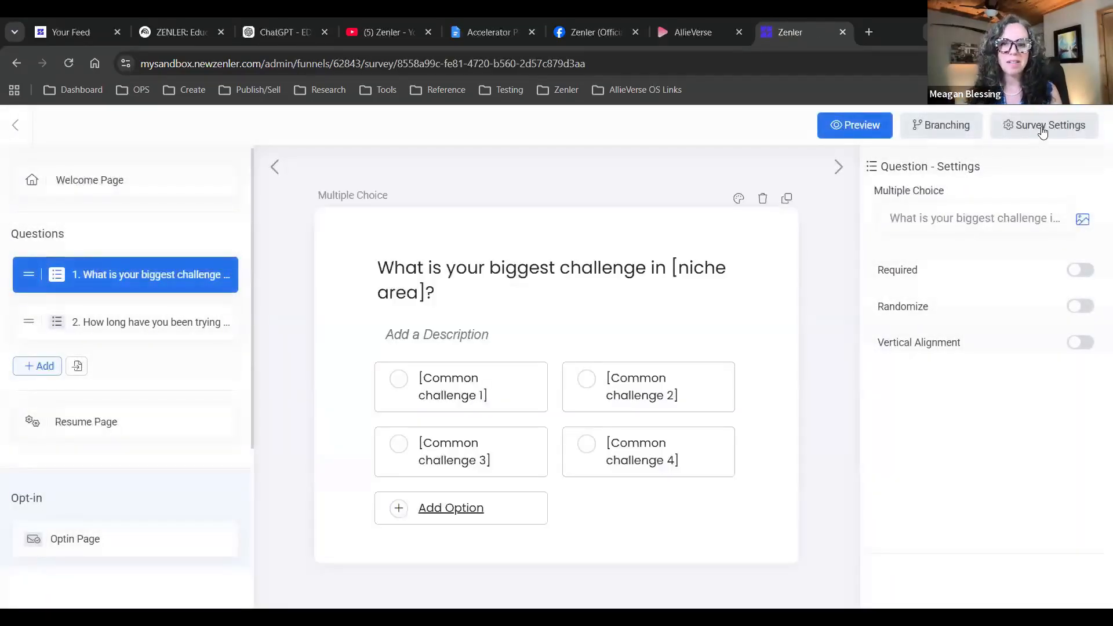
pyautogui.click(1041, 129)
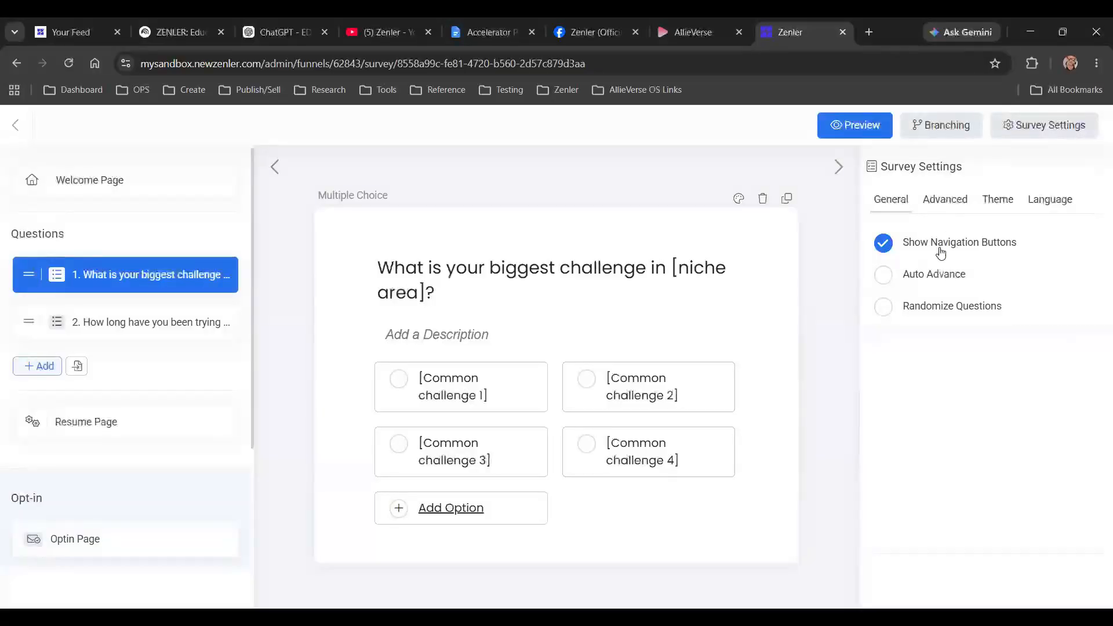
pyautogui.moveTo(941, 253)
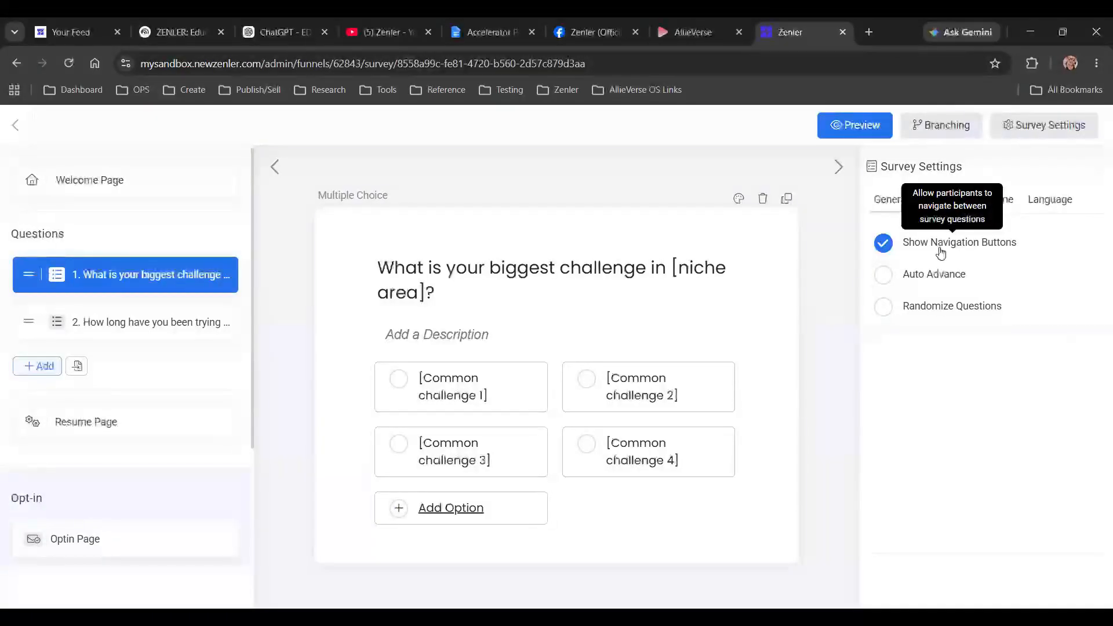
pyautogui.moveTo(937, 284)
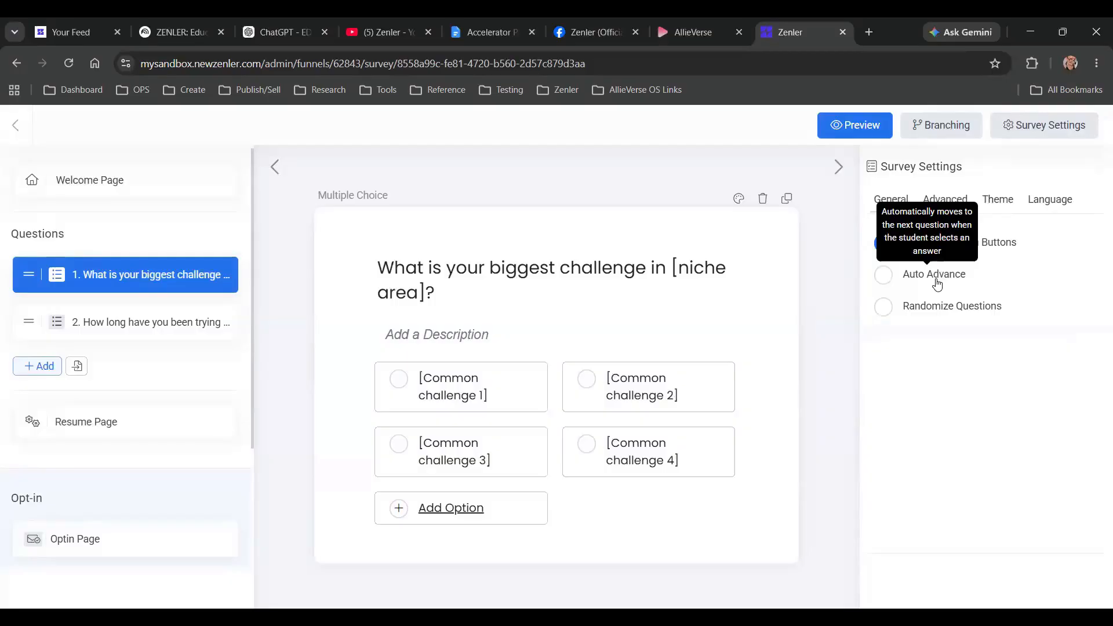
# Look through the survey's Advanced, Theme and Language settings, finishing on the General settings
pyautogui.click(937, 200)
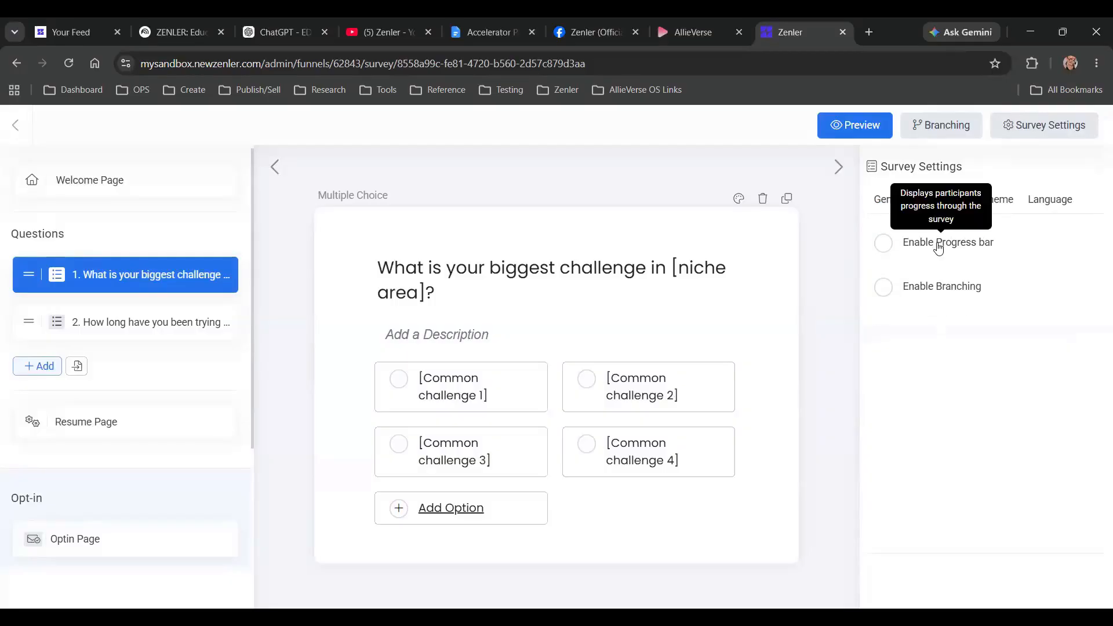
pyautogui.click(1008, 201)
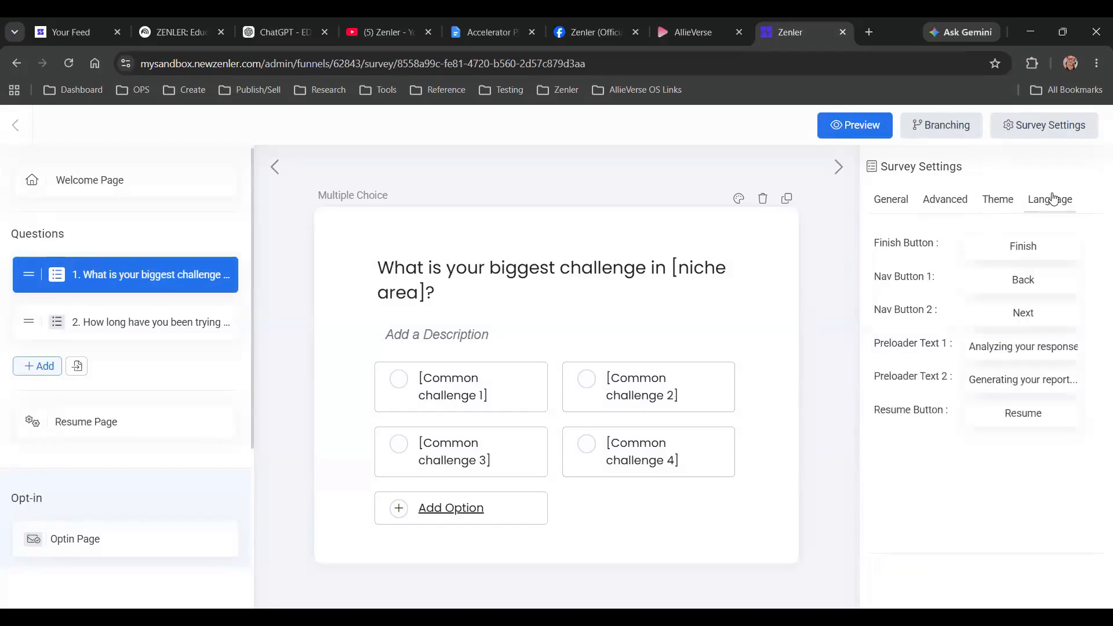
pyautogui.click(941, 209)
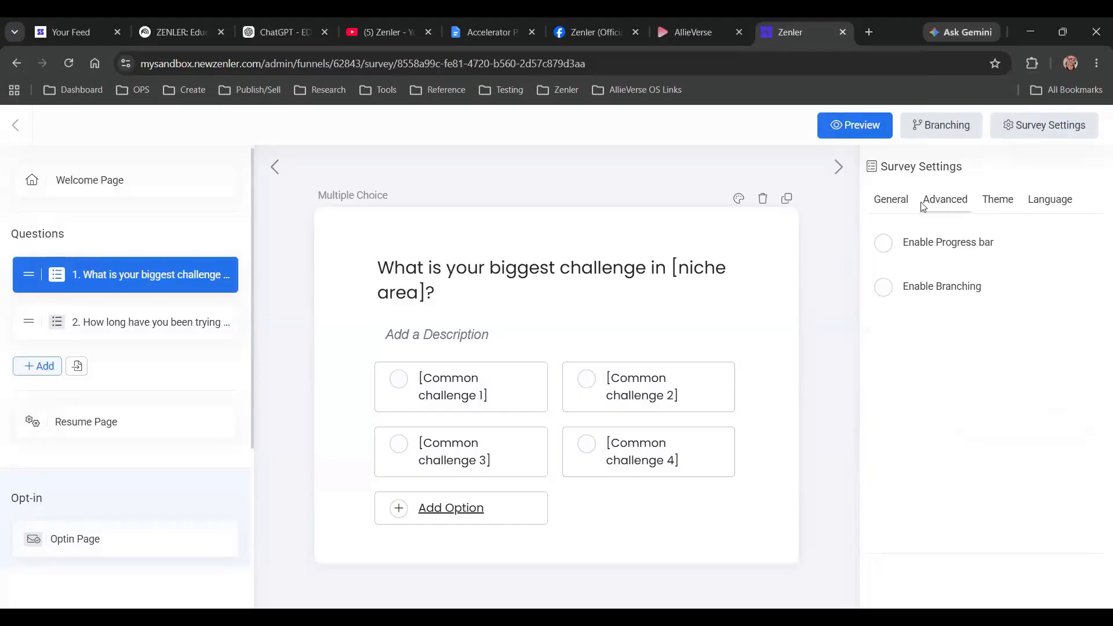
pyautogui.click(883, 209)
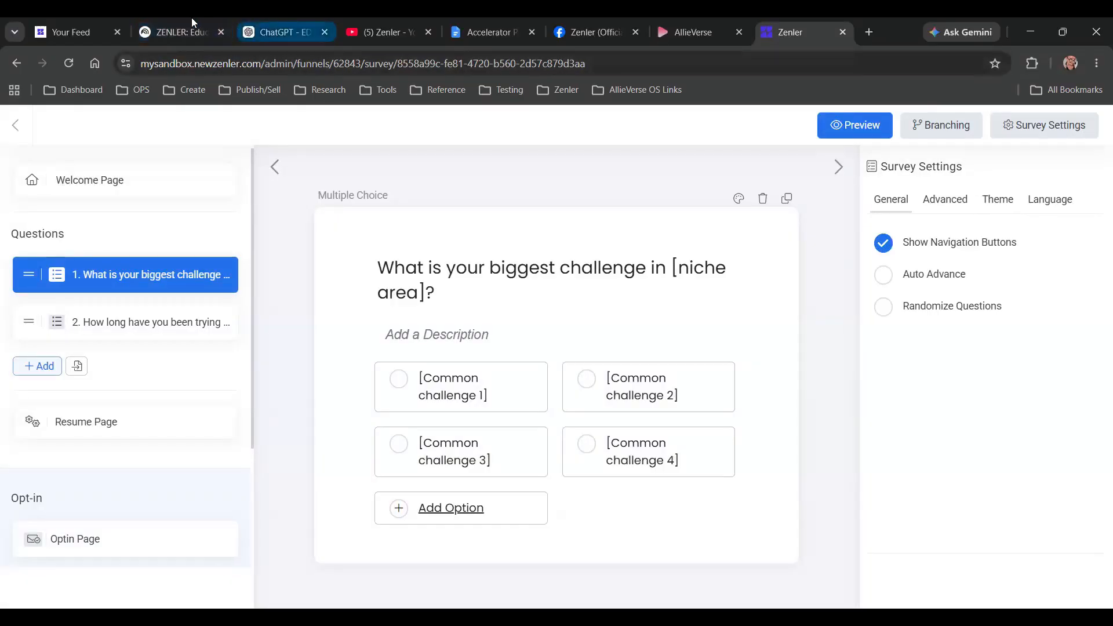
# Switch to ChatGPT and ask the Educational Centre Zenler assistant "Why is my survey not showing up in my funnel?"
pyautogui.click(287, 18)
pyautogui.click(373, 540)
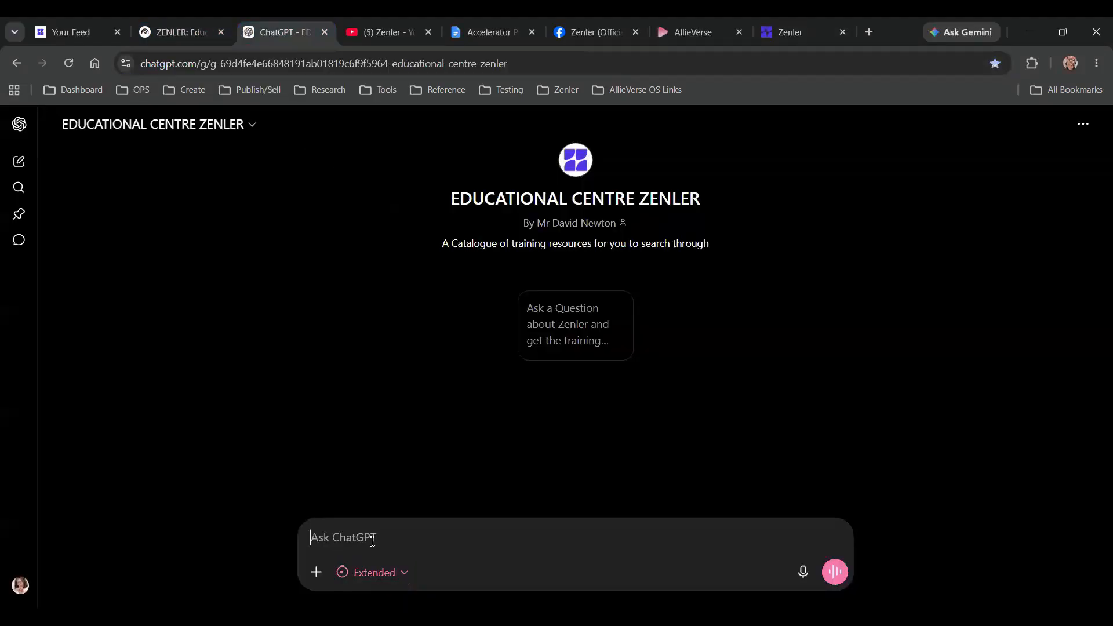
pyautogui.write('W')
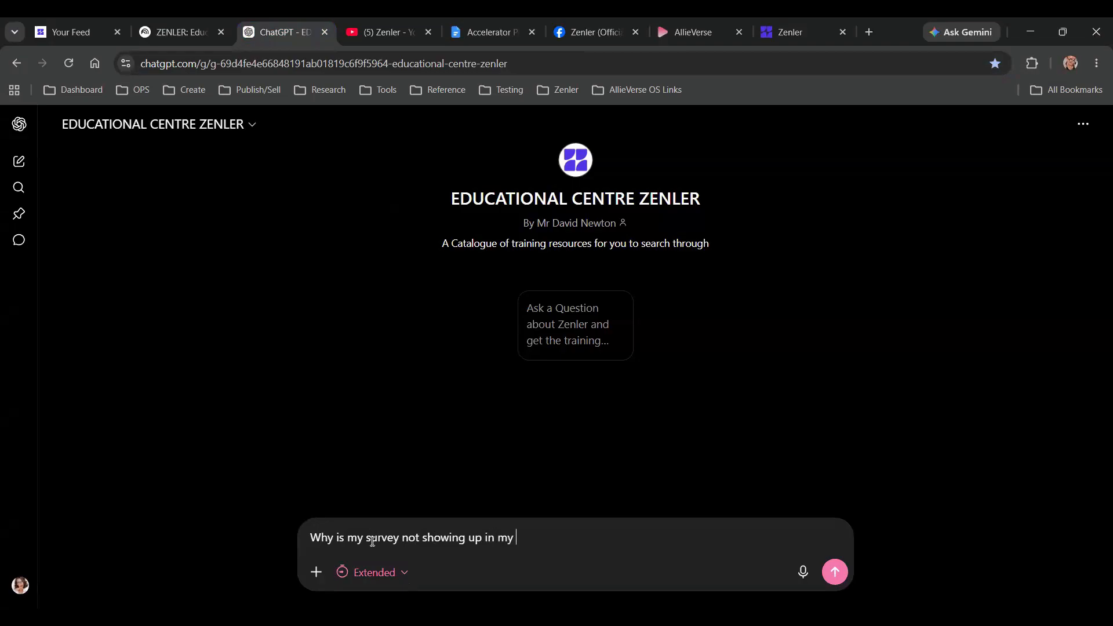
pyautogui.write('nnel')
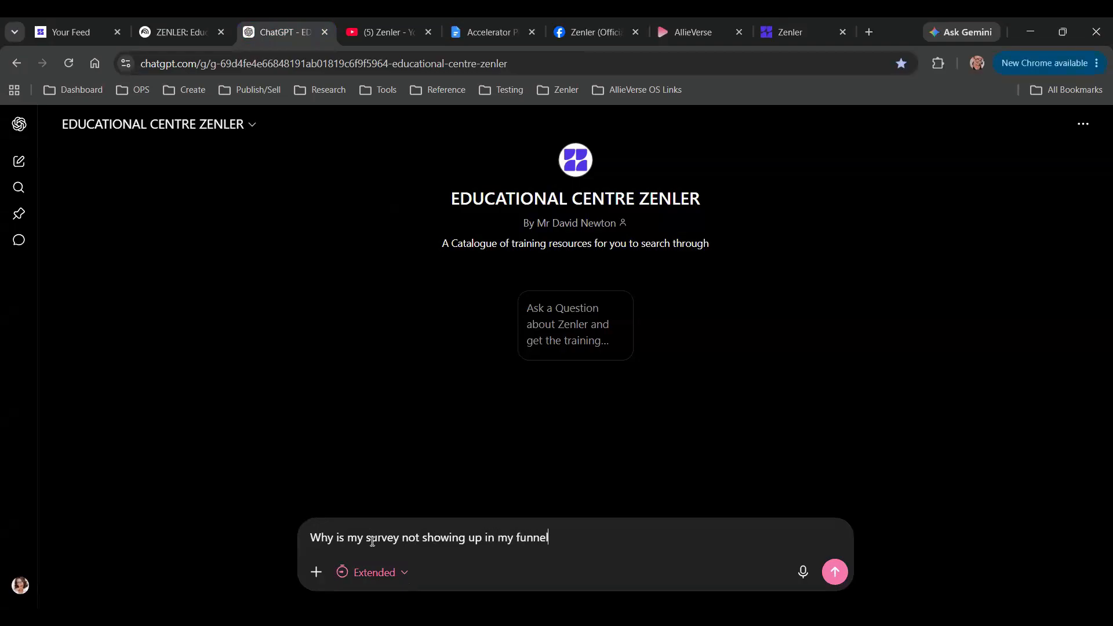
pyautogui.press('Return')
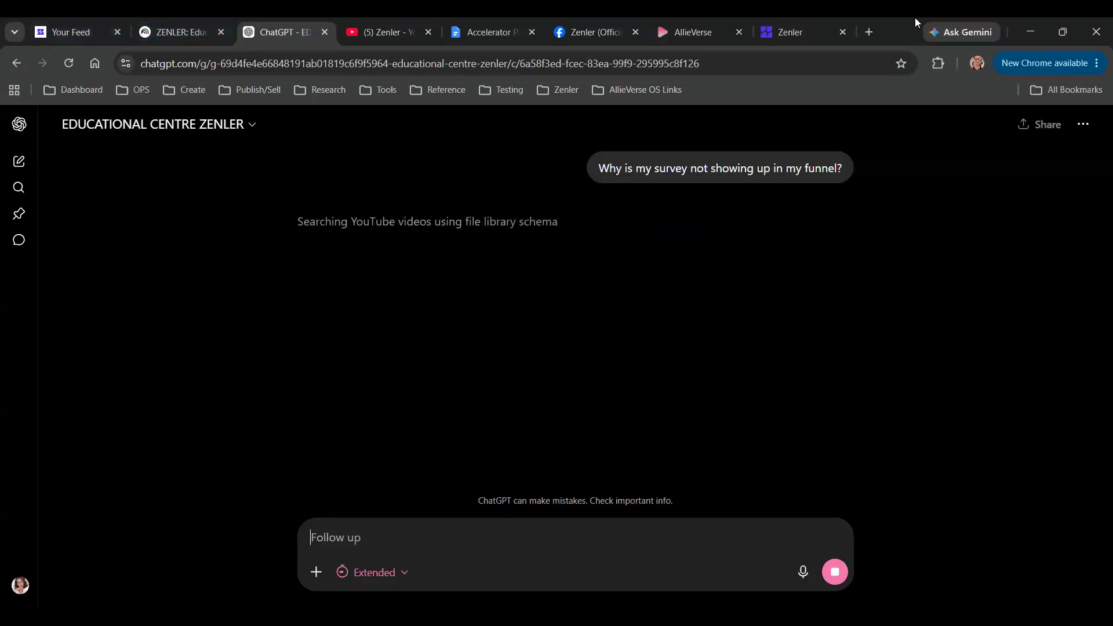
# Read the assistant's full answer about the missing survey, including its suggested fix, helpful videos and course link
pyautogui.click(791, 24)
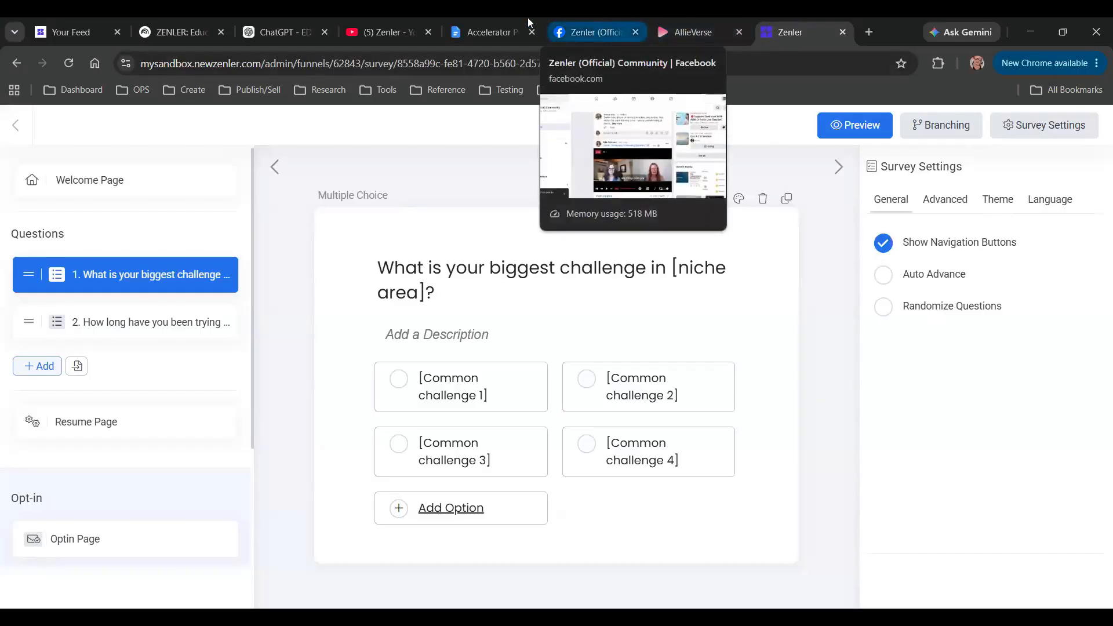
pyautogui.click(191, 17)
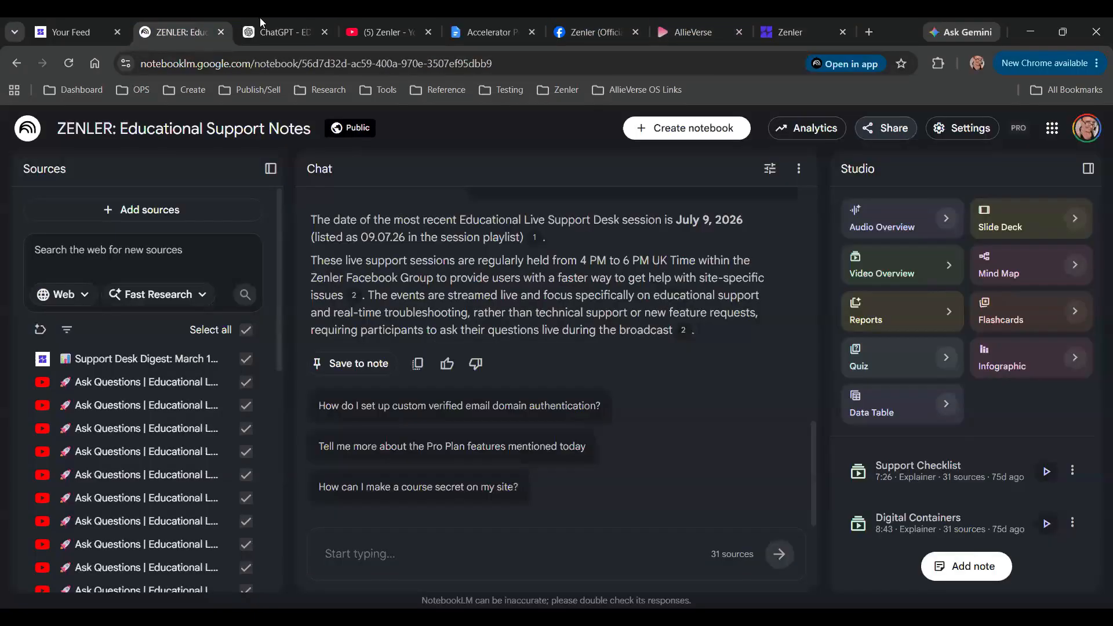
pyautogui.click(259, 17)
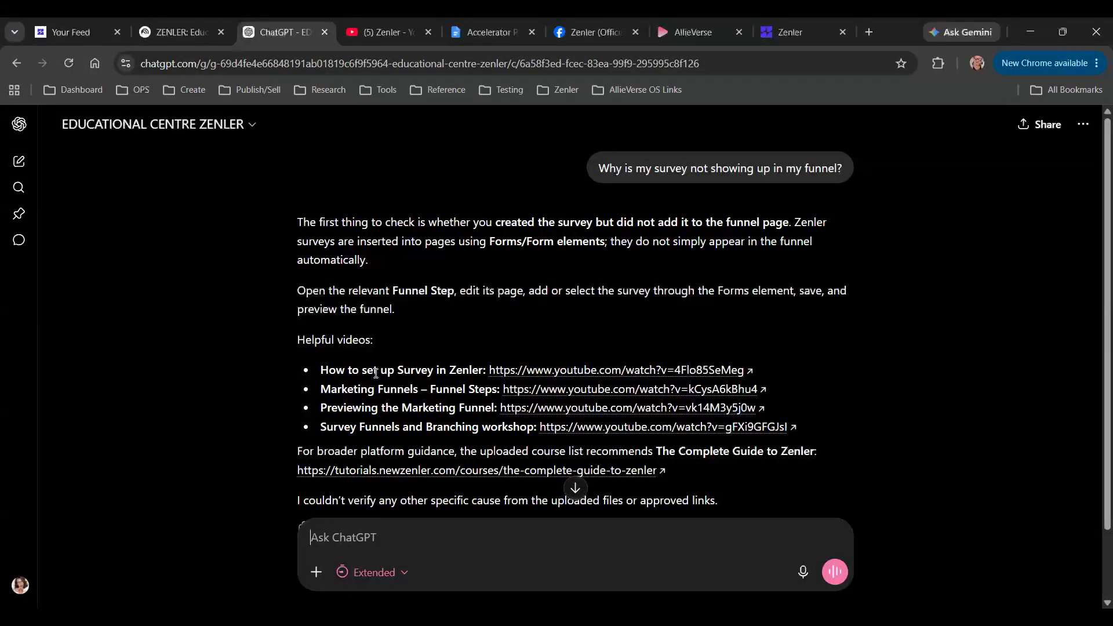
pyautogui.scroll(-2, 376, 374)
pyautogui.scroll(-1, 376, 374)
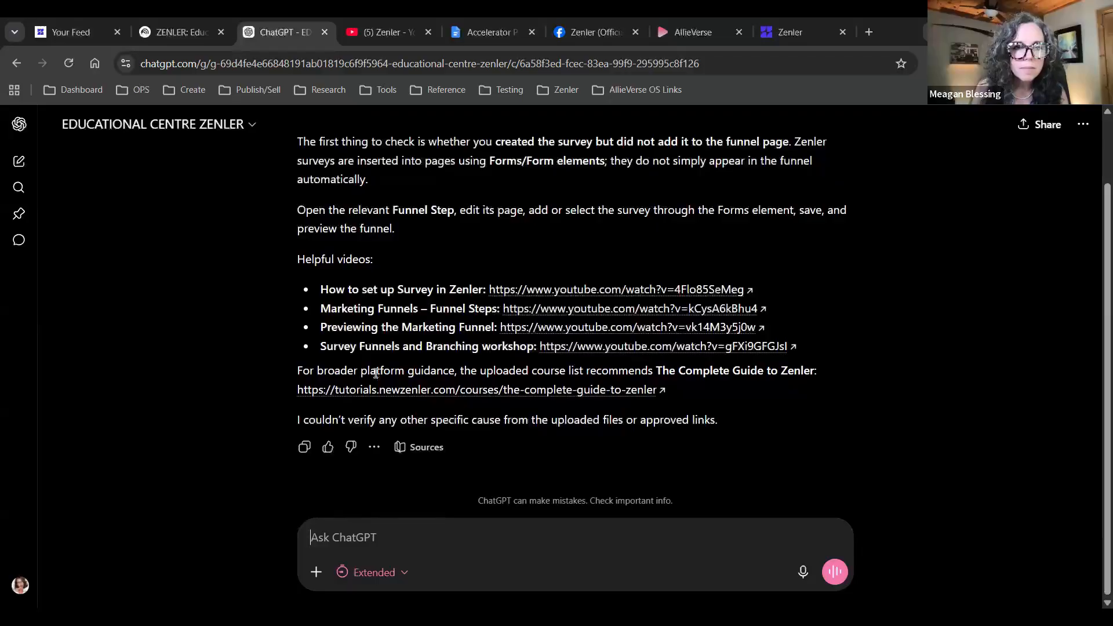
pyautogui.scroll(3, 376, 374)
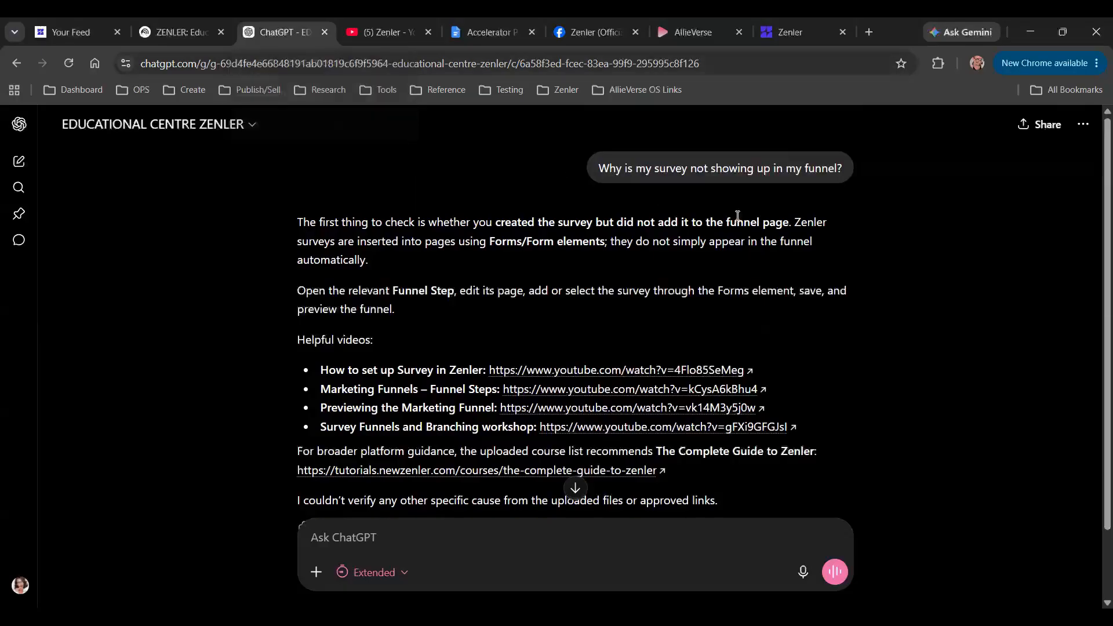
pyautogui.moveTo(600, 172); pyautogui.dragTo(879, 148)
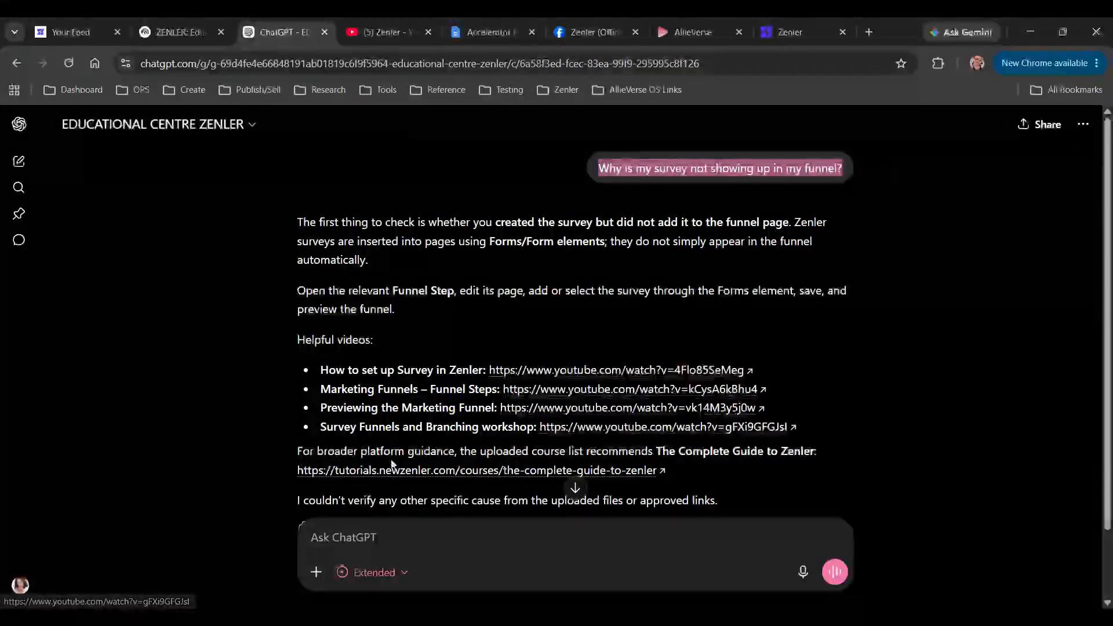
pyautogui.scroll(-2, 263, 422)
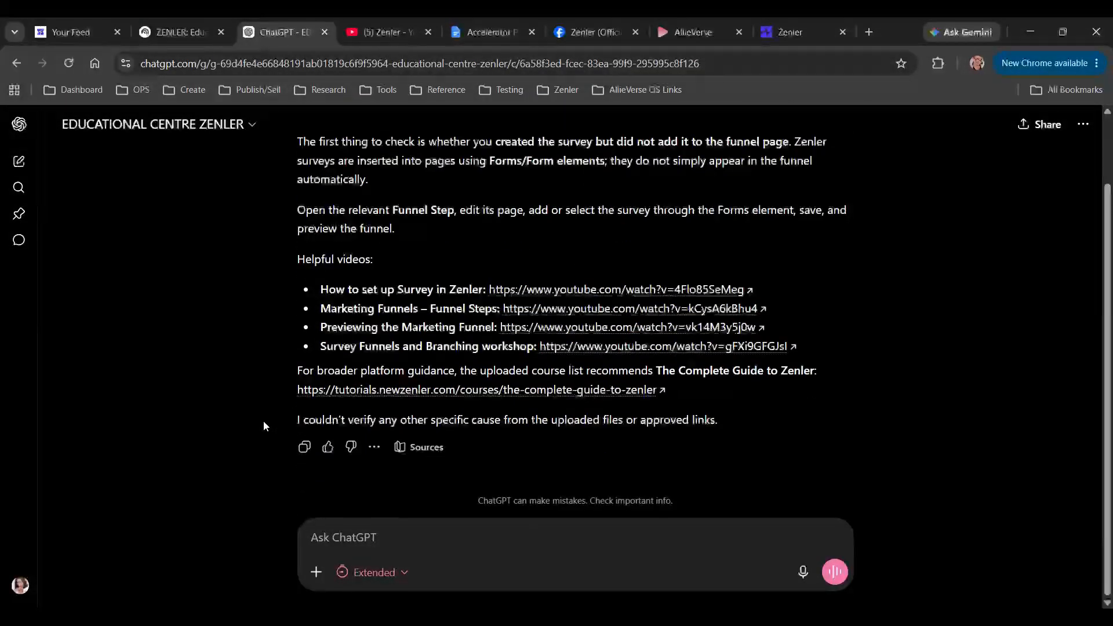
pyautogui.scroll(2, 430, 304)
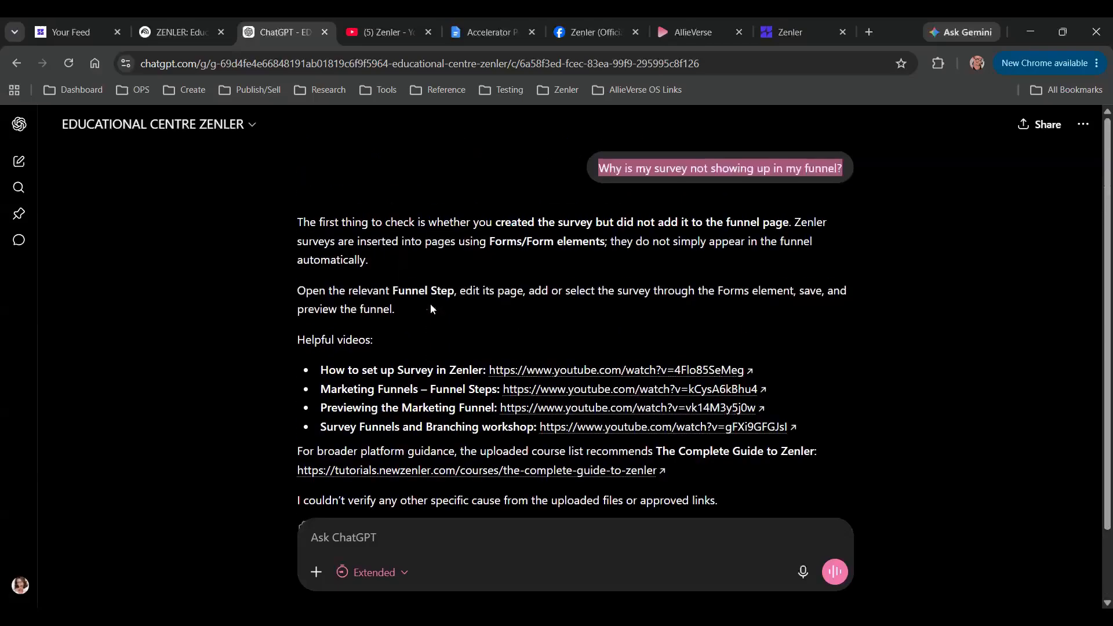
# Switch to Zenler, leave the survey editor and try to open the Survey Page from its thumbnail in the funnel steps
pyautogui.click(816, 19)
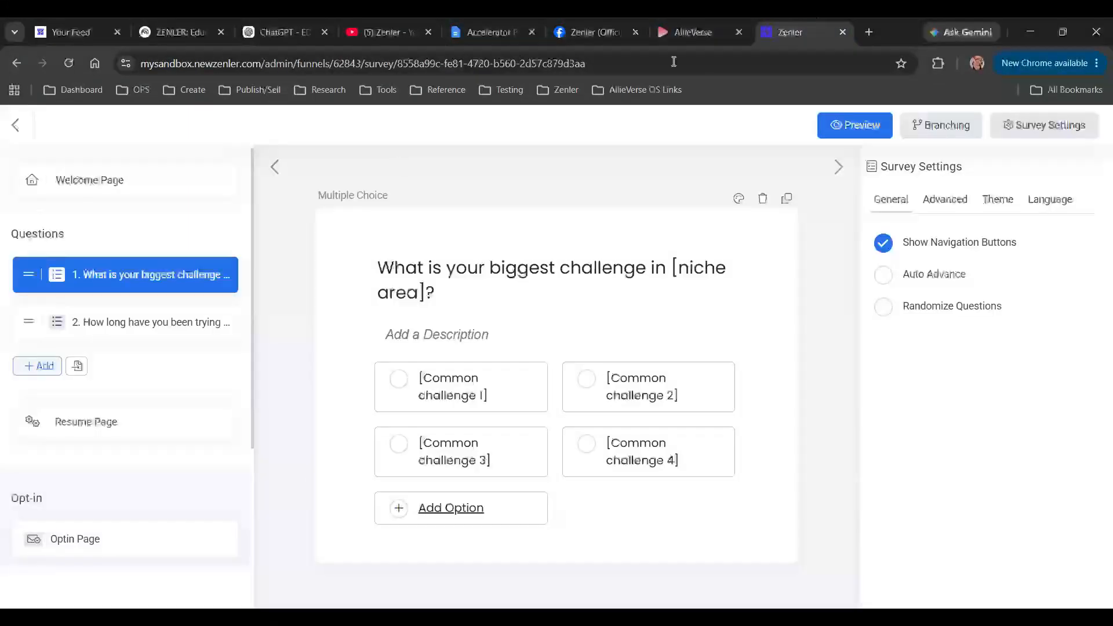
pyautogui.click(15, 128)
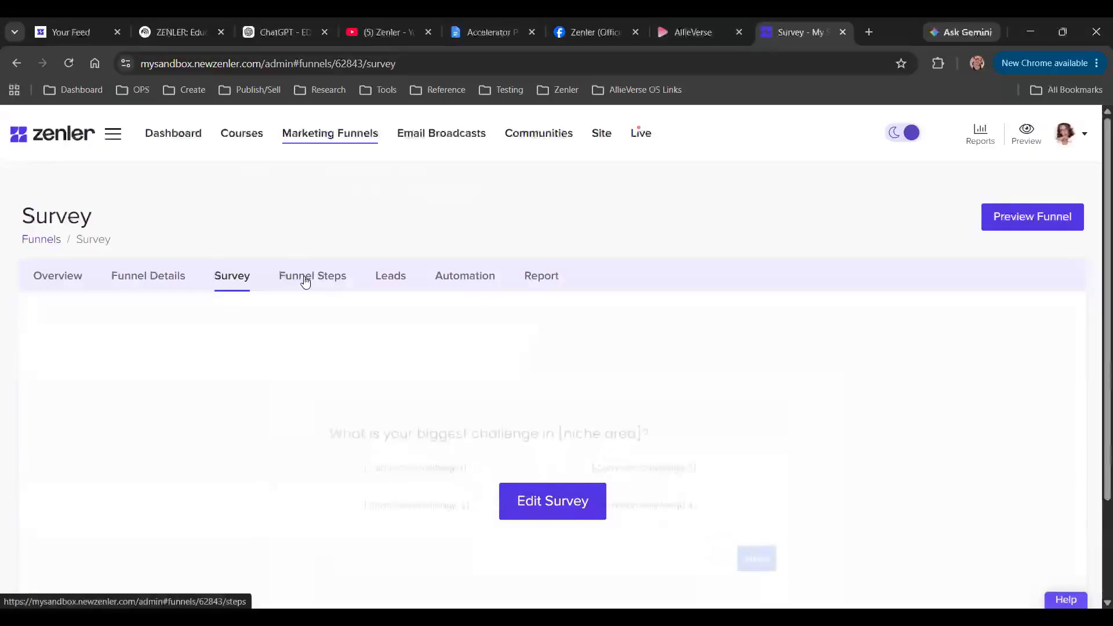
pyautogui.click(306, 282)
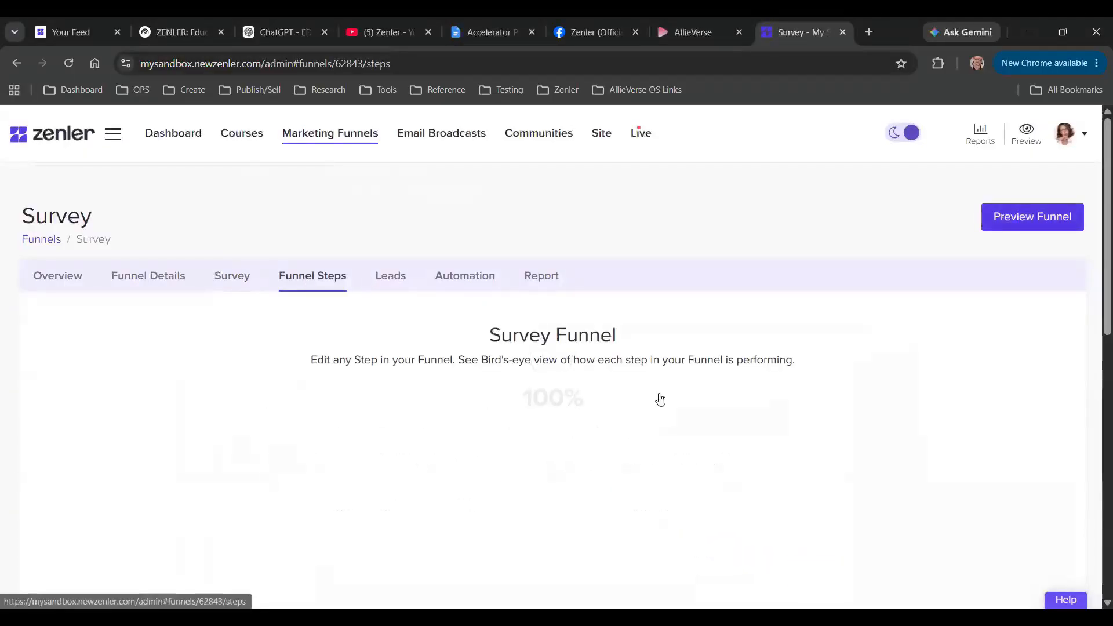
pyautogui.scroll(-7, 659, 399)
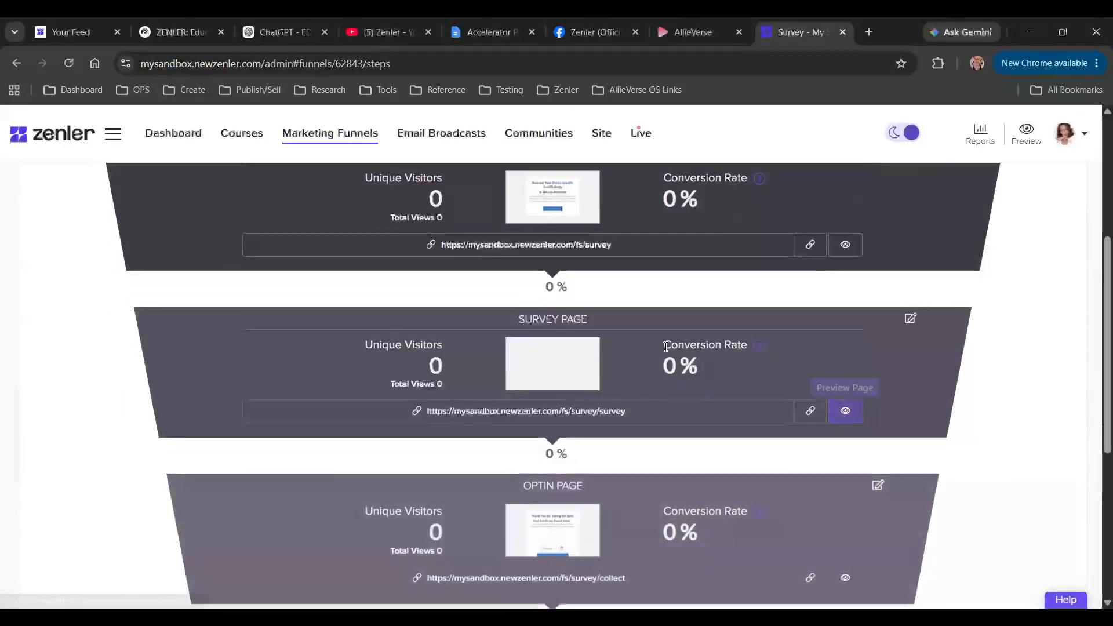
pyautogui.click(559, 367)
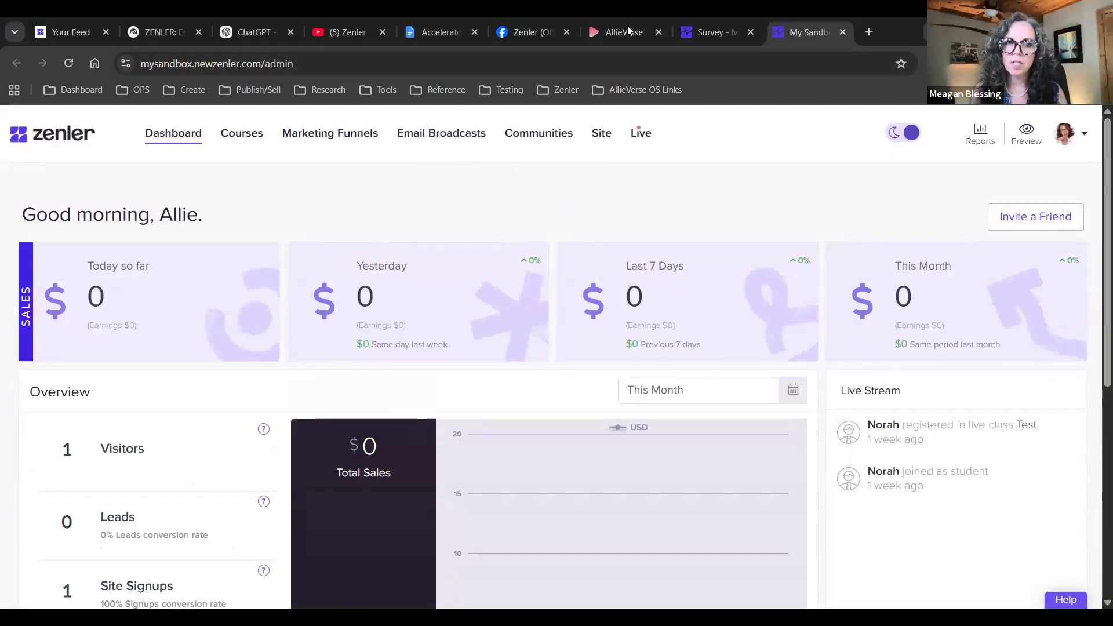
# Return to the survey funnel's steps and try to open the Survey Page step for editing
pyautogui.click(705, 20)
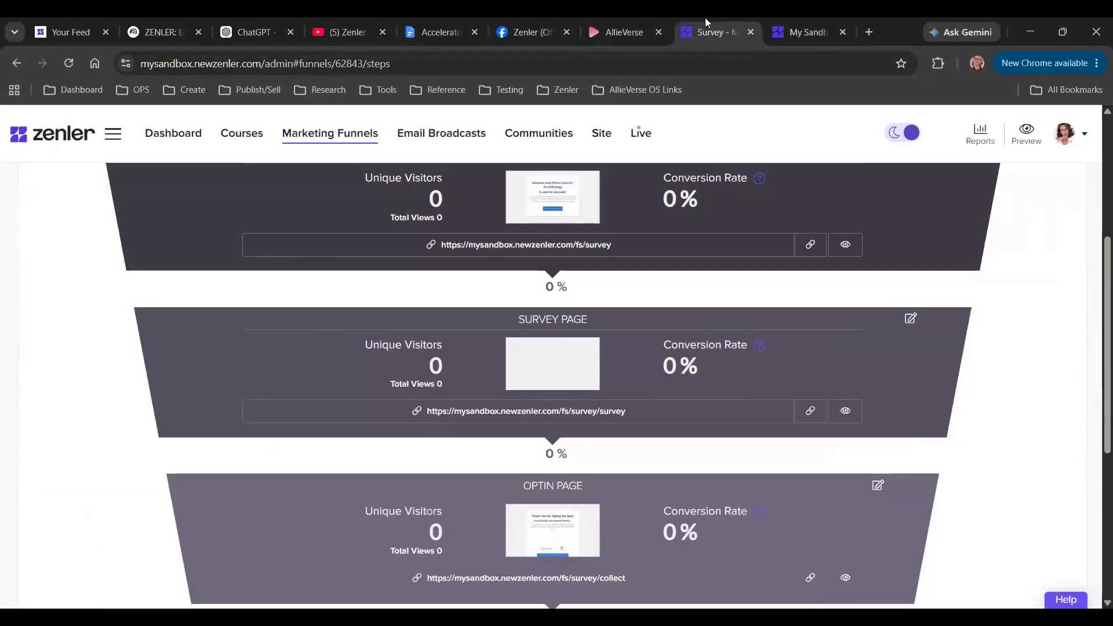
pyautogui.scroll(5, 645, 306)
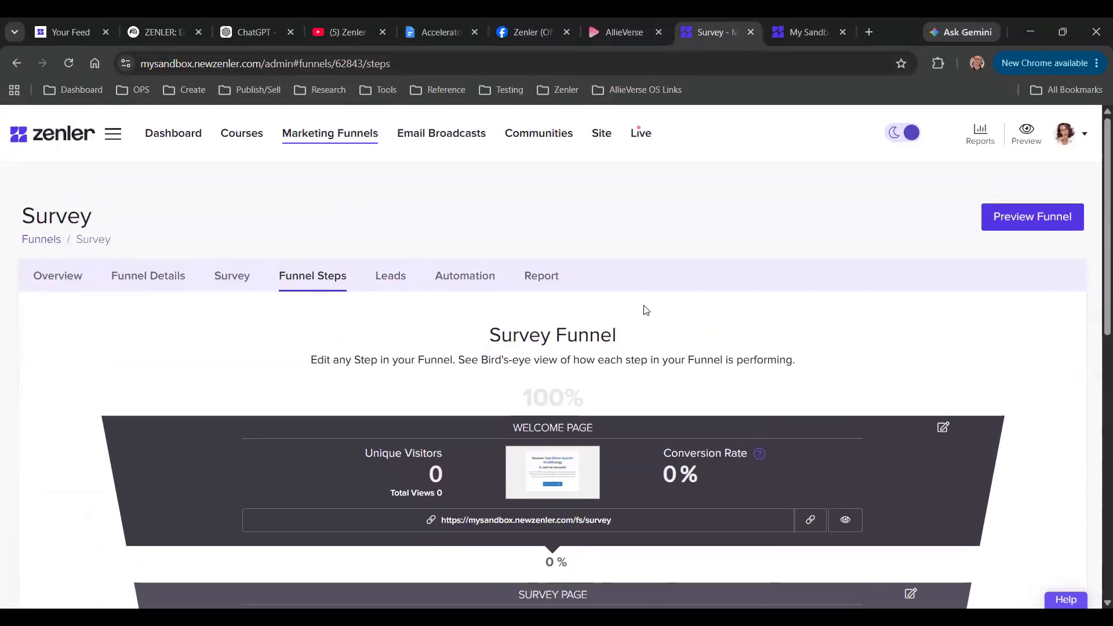
pyautogui.scroll(-4, 645, 305)
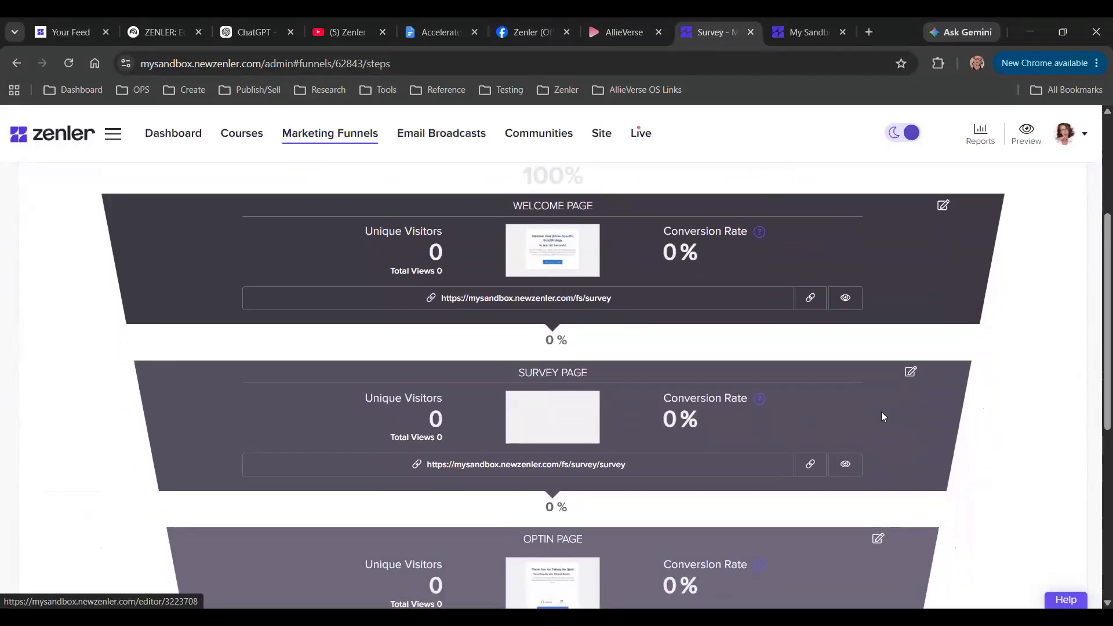
pyautogui.click(909, 376)
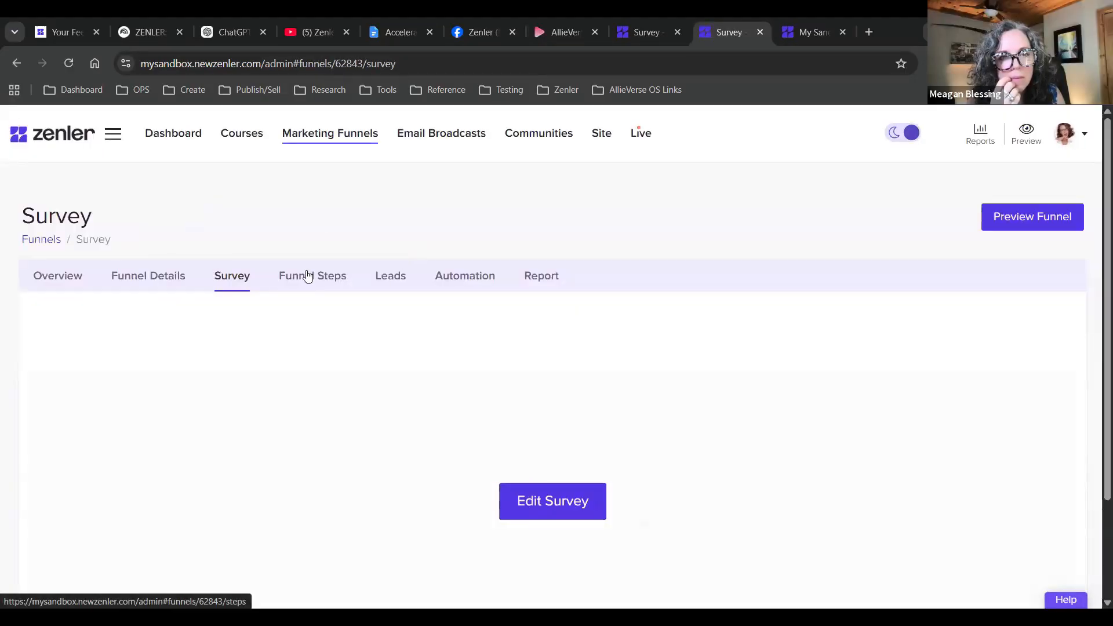
# Bring up the funnel steps again, retry the Survey Page thumbnail and compare the pages that opened
pyautogui.click(308, 275)
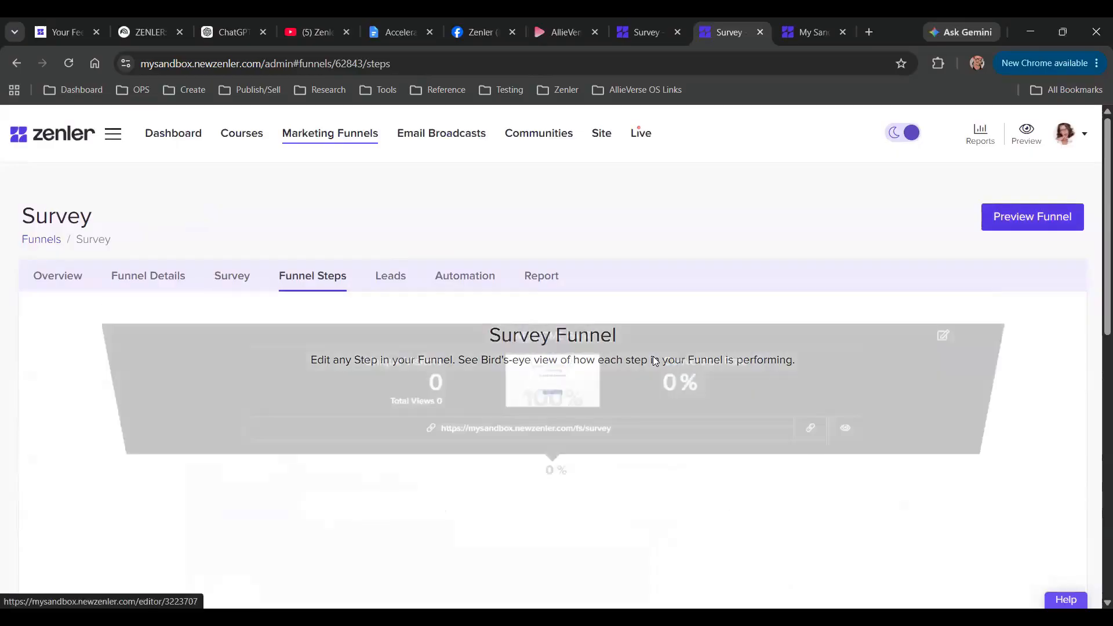
pyautogui.scroll(-5, 654, 363)
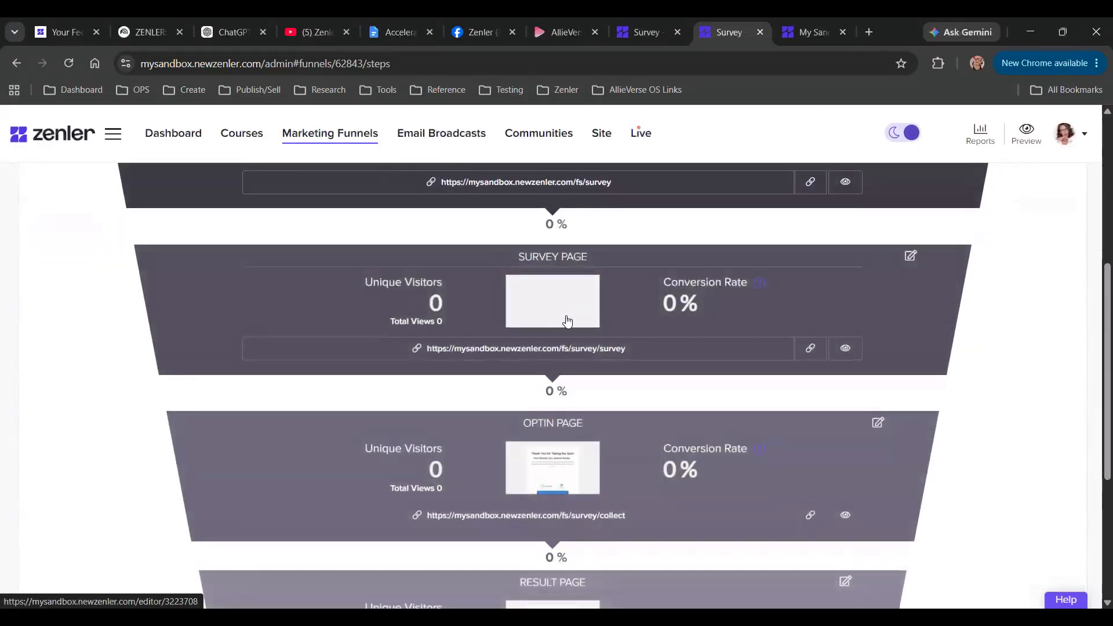
pyautogui.click(567, 320)
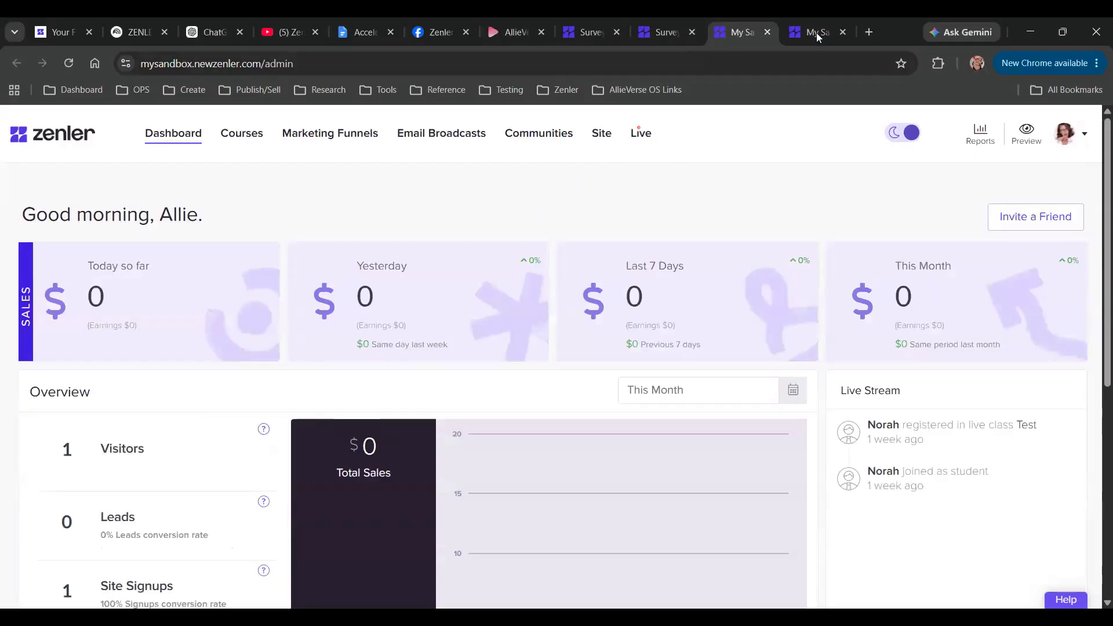
pyautogui.click(819, 33)
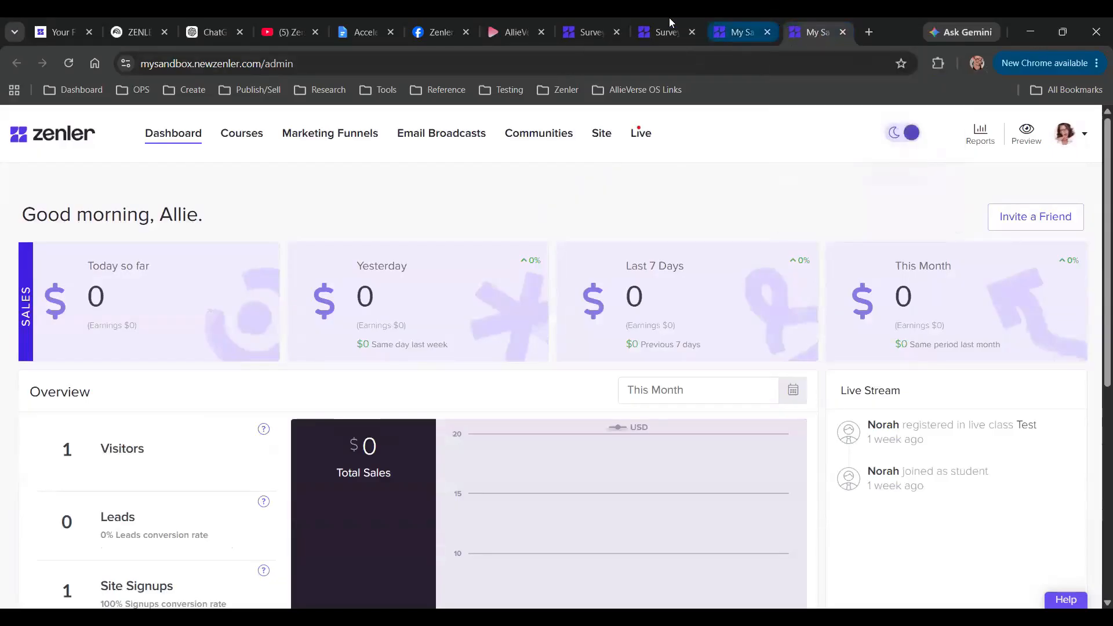
pyautogui.click(600, 26)
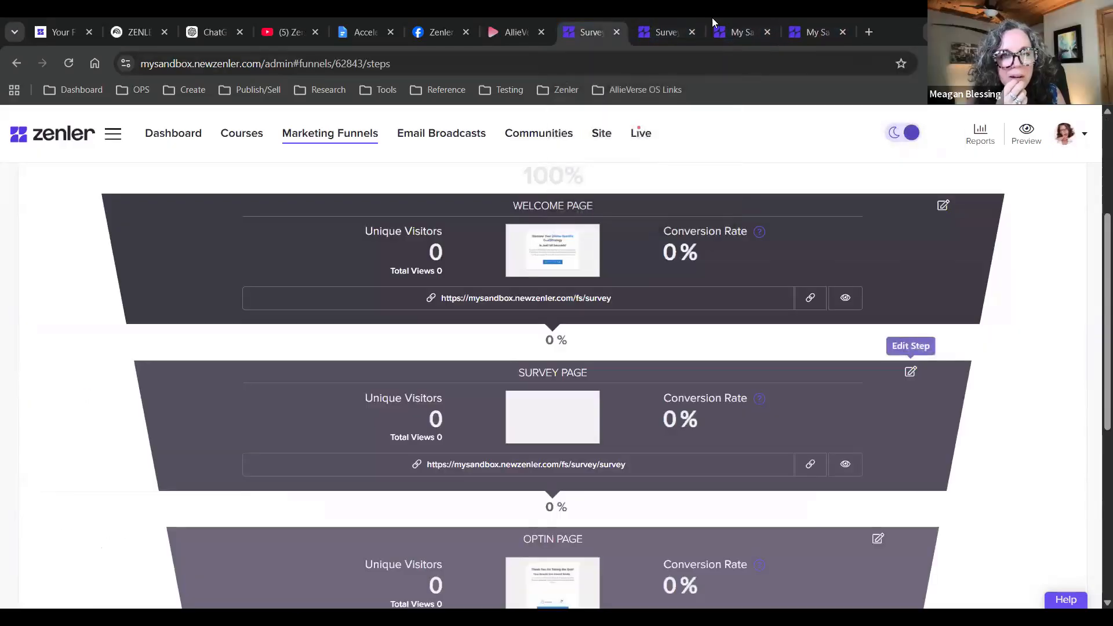
pyautogui.click(828, 19)
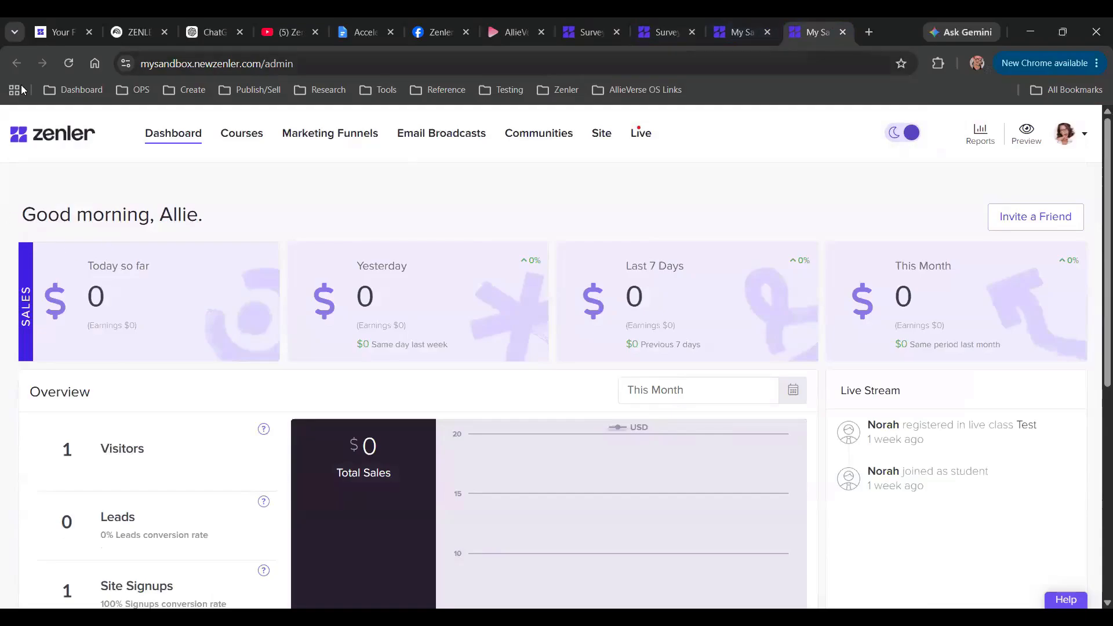
# Open the How to set up Survey in Zenler video from the ChatGPT answer, pause it and return to the Zenler dashboard
pyautogui.click(216, 18)
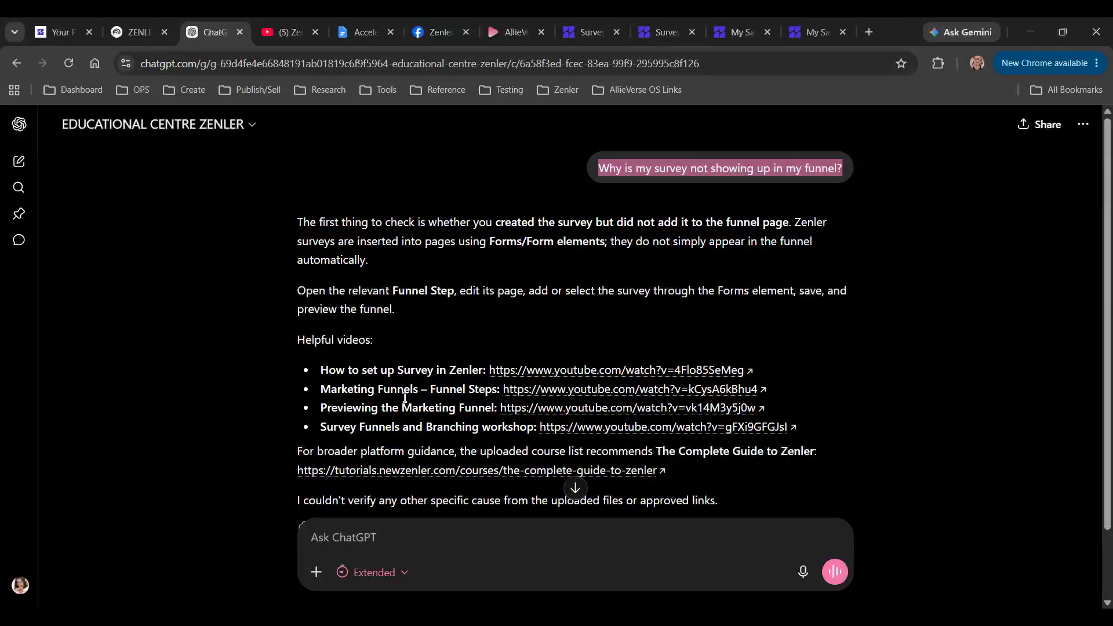
pyautogui.click(595, 373)
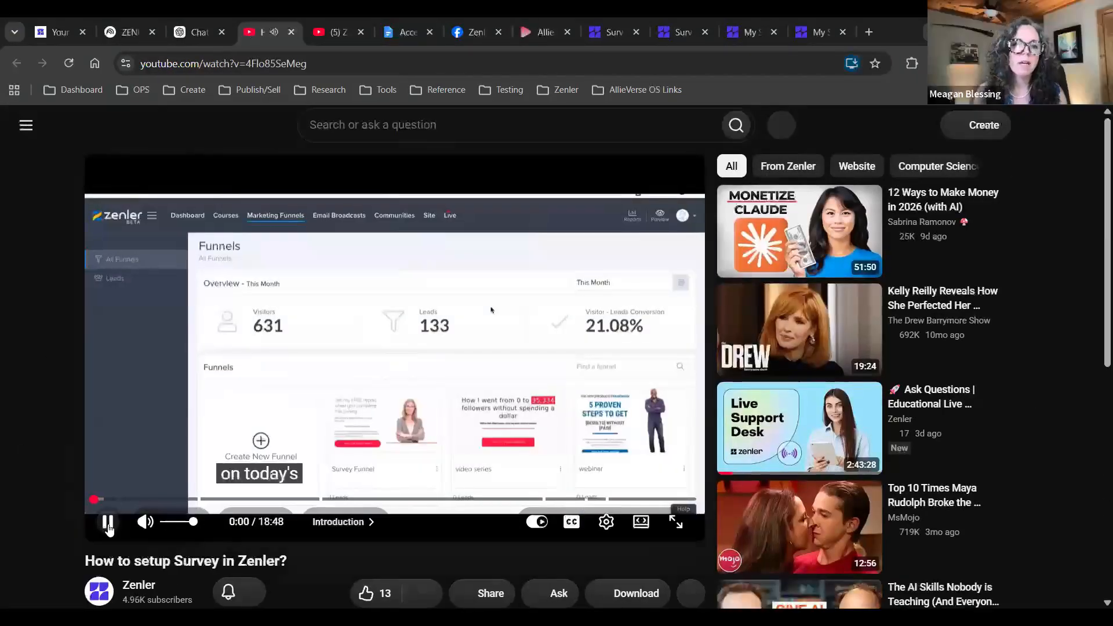
pyautogui.click(109, 522)
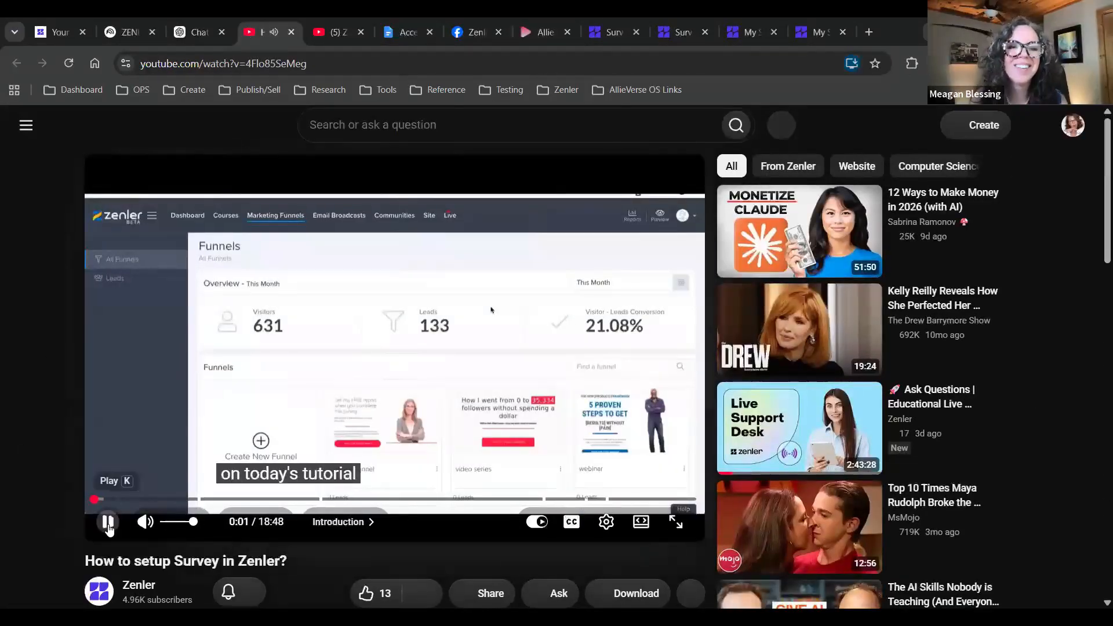
pyautogui.click(606, 523)
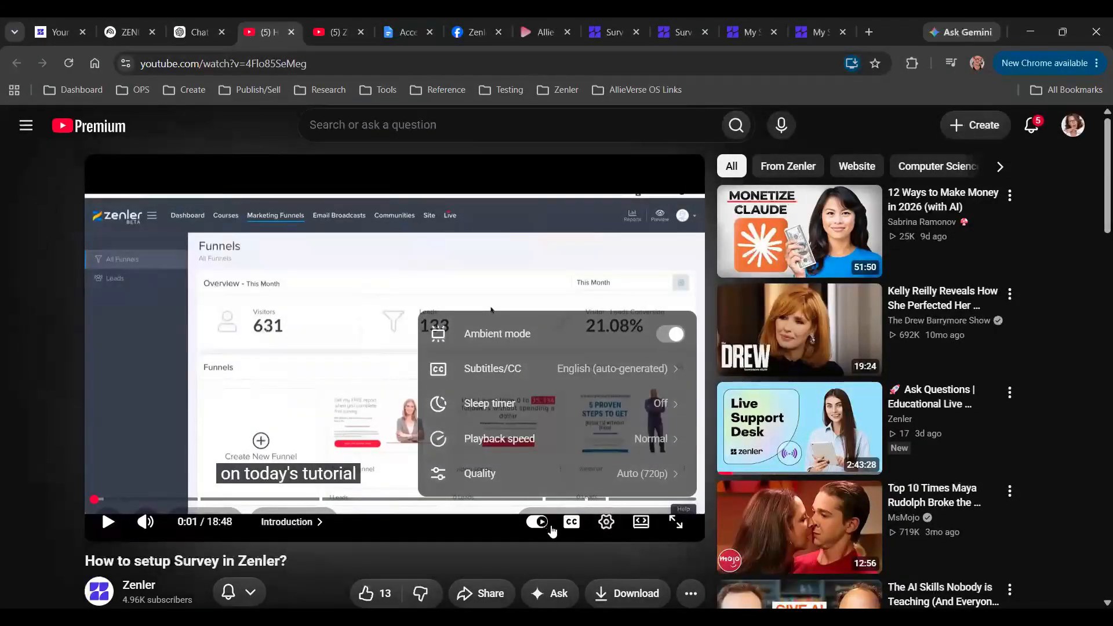
pyautogui.click(606, 558)
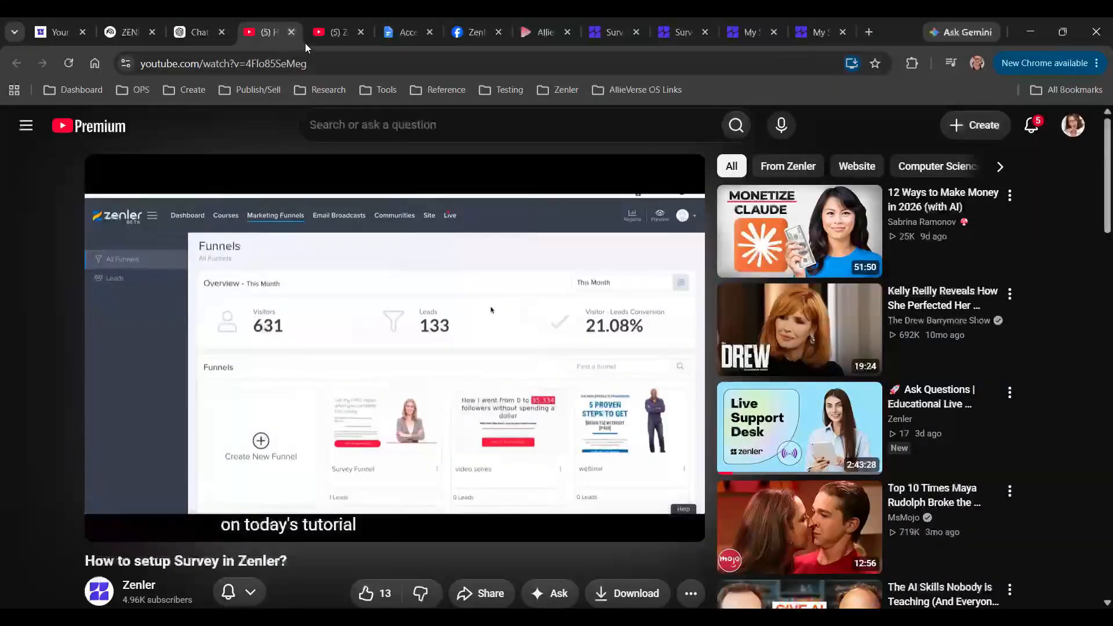
pyautogui.click(808, 20)
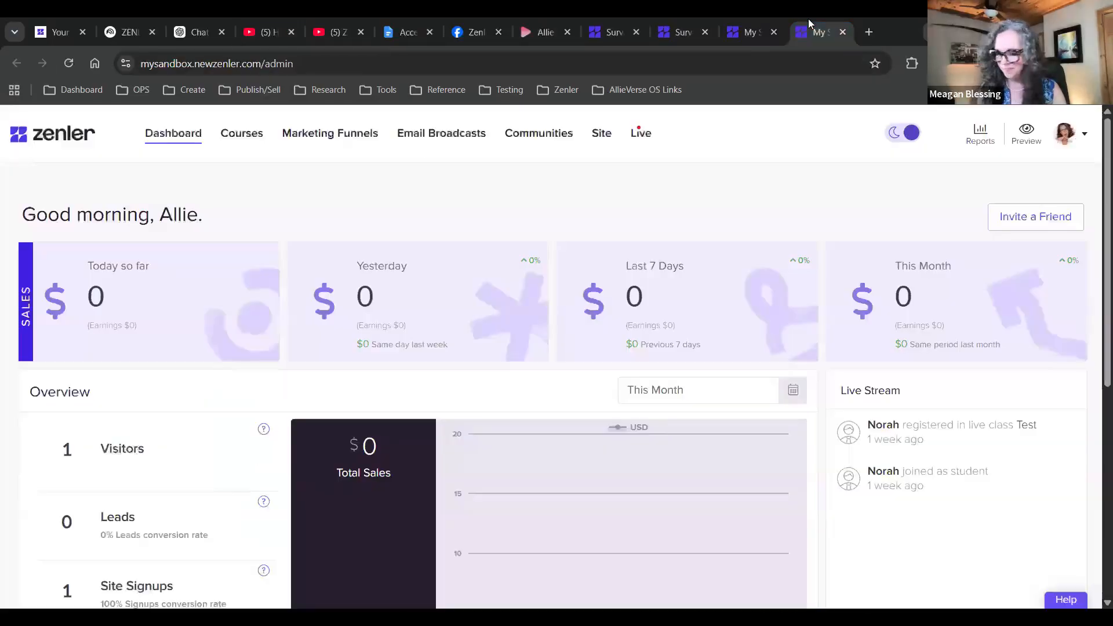
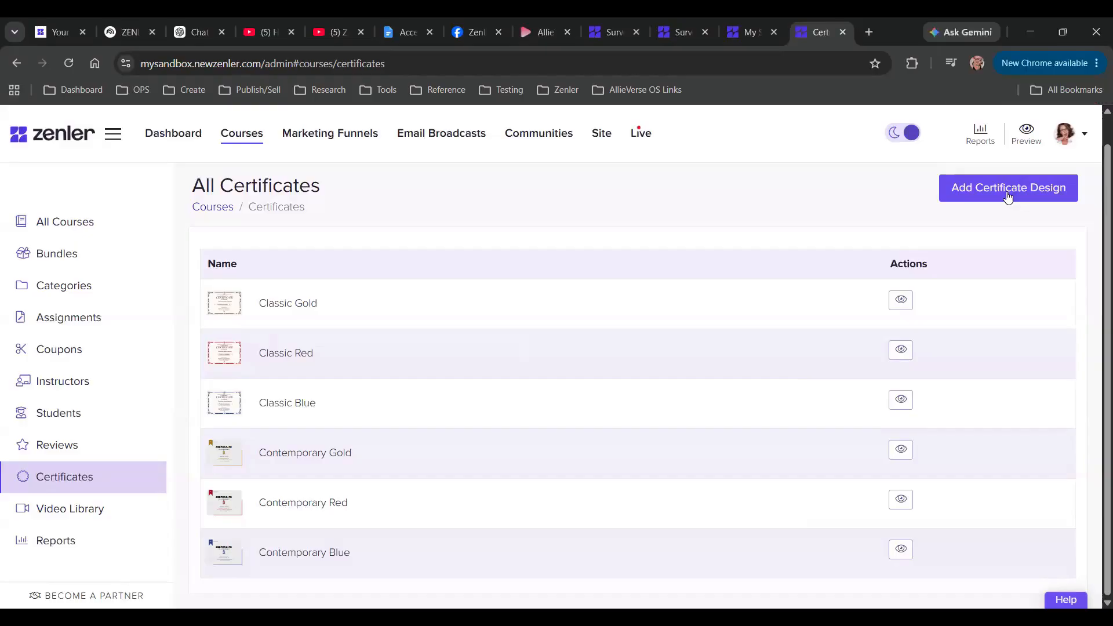
# Open the form for adding a custom certificate design, examine its template name and SVG upload options, and close it without adding anything
pyautogui.click(1007, 197)
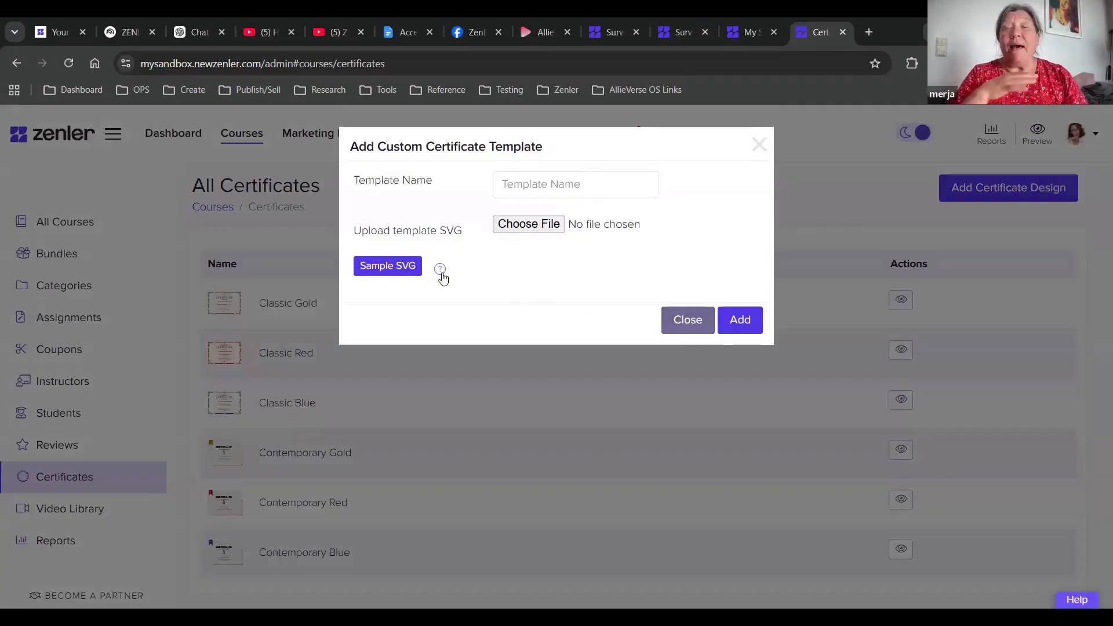
pyautogui.click(684, 333)
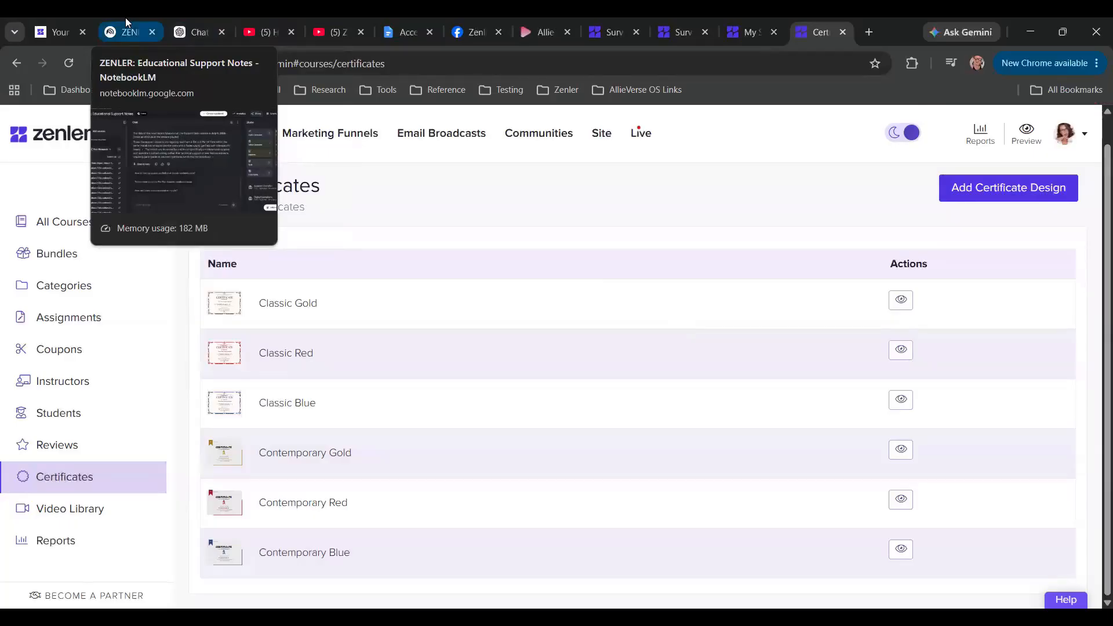
pyautogui.click(1000, 197)
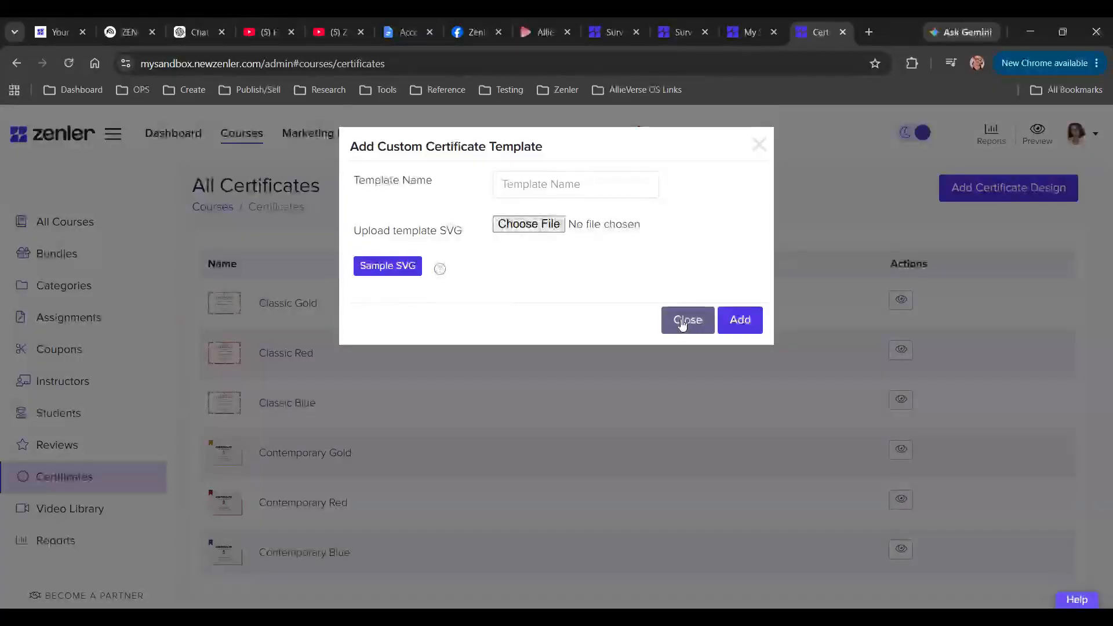
pyautogui.click(683, 323)
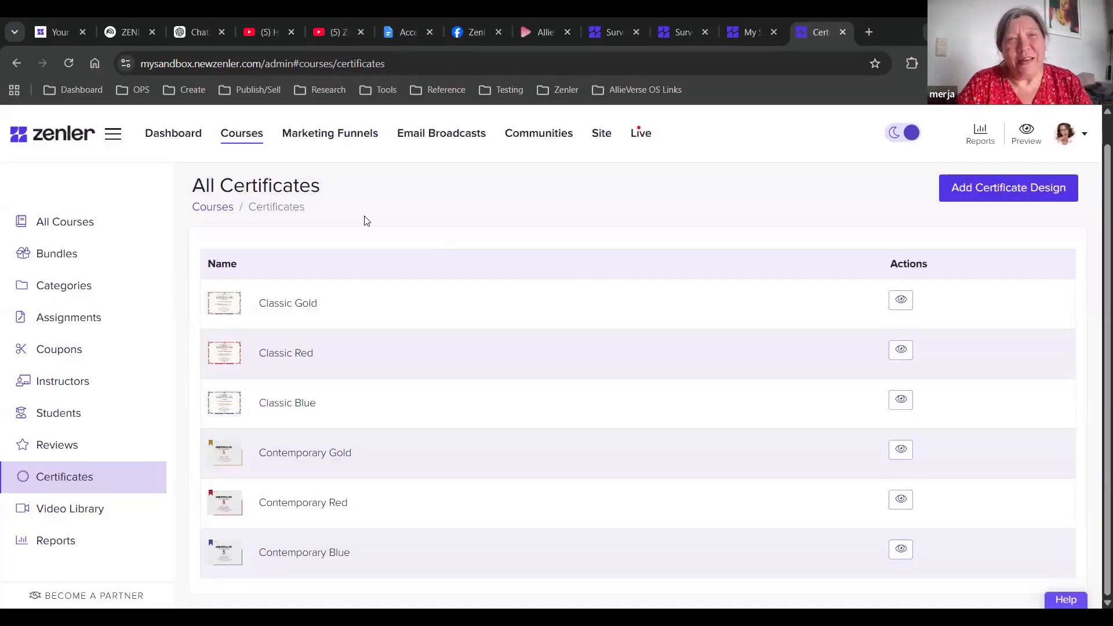
pyautogui.scroll(1, 366, 220)
pyautogui.scroll(-1, 367, 221)
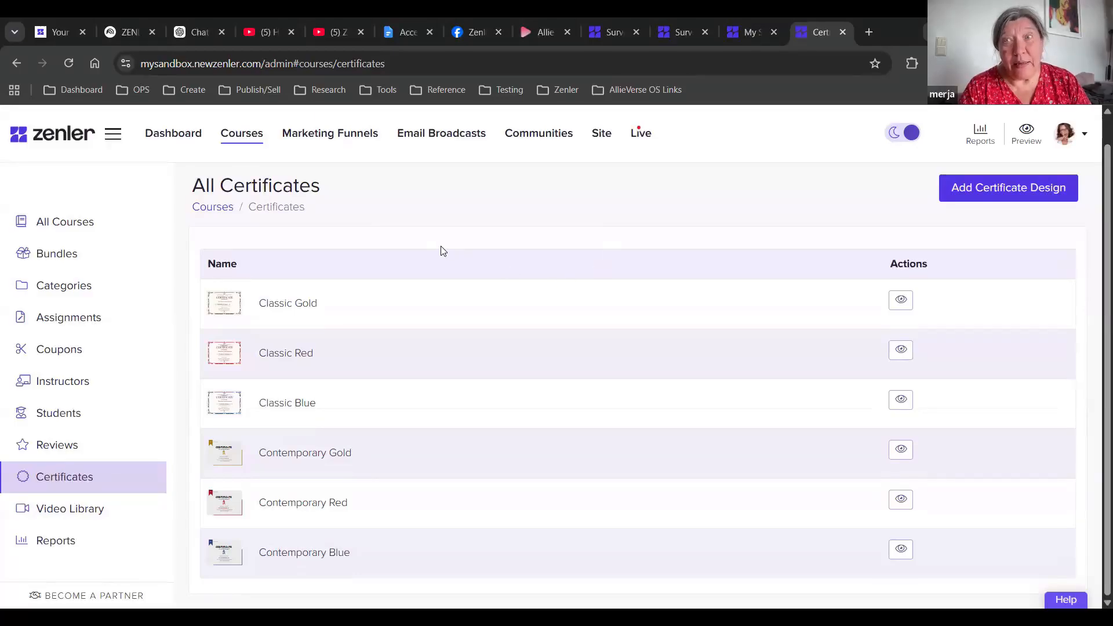
pyautogui.scroll(1, 443, 249)
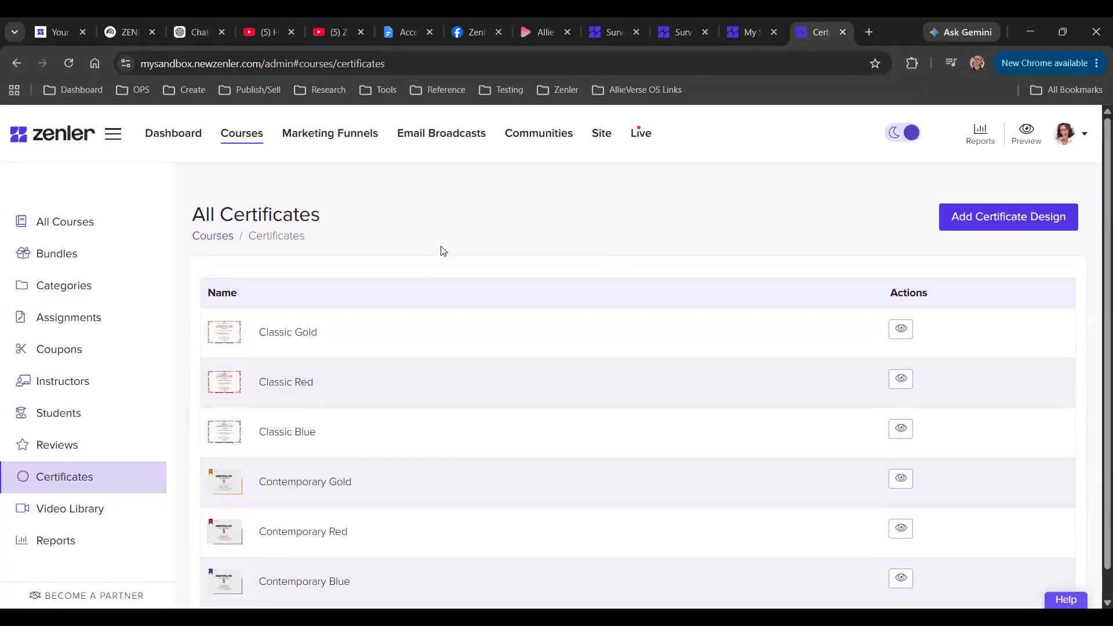
pyautogui.click(1024, 223)
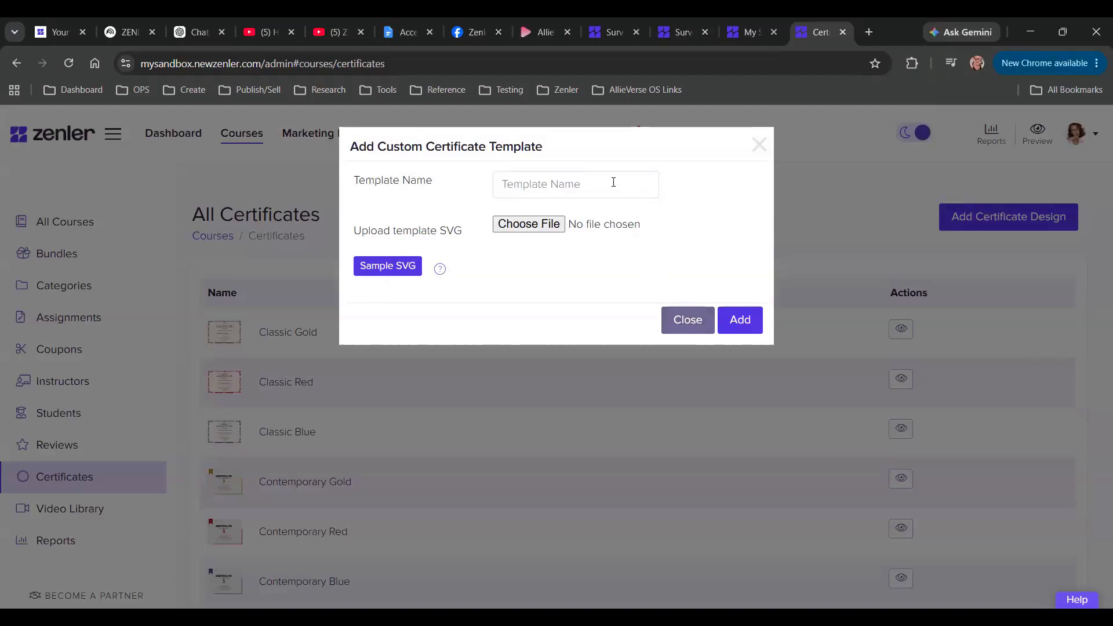
pyautogui.click(681, 326)
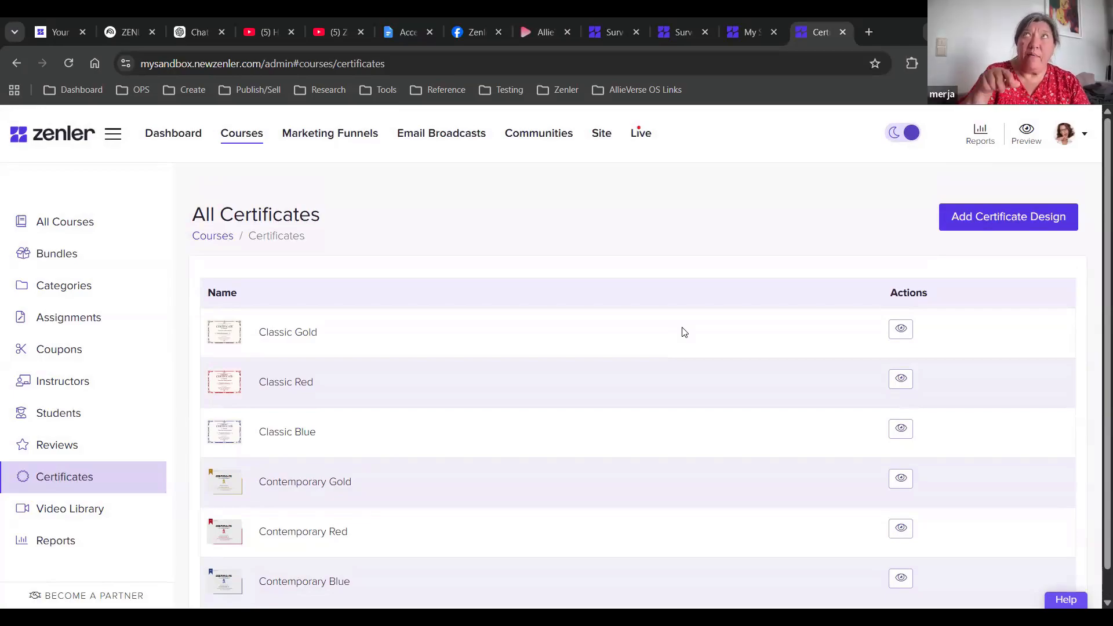
# Review the built-in certificate designs, bring up the custom template form once more to check its file upload, and dismiss it
pyautogui.scroll(-1, 672, 366)
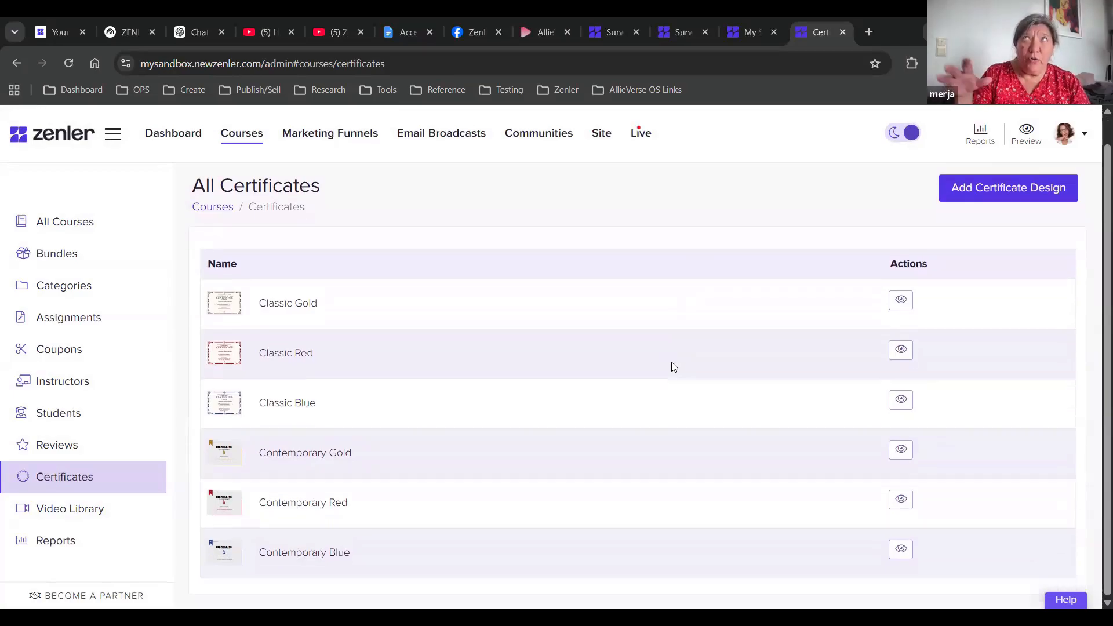
pyautogui.scroll(1, 673, 366)
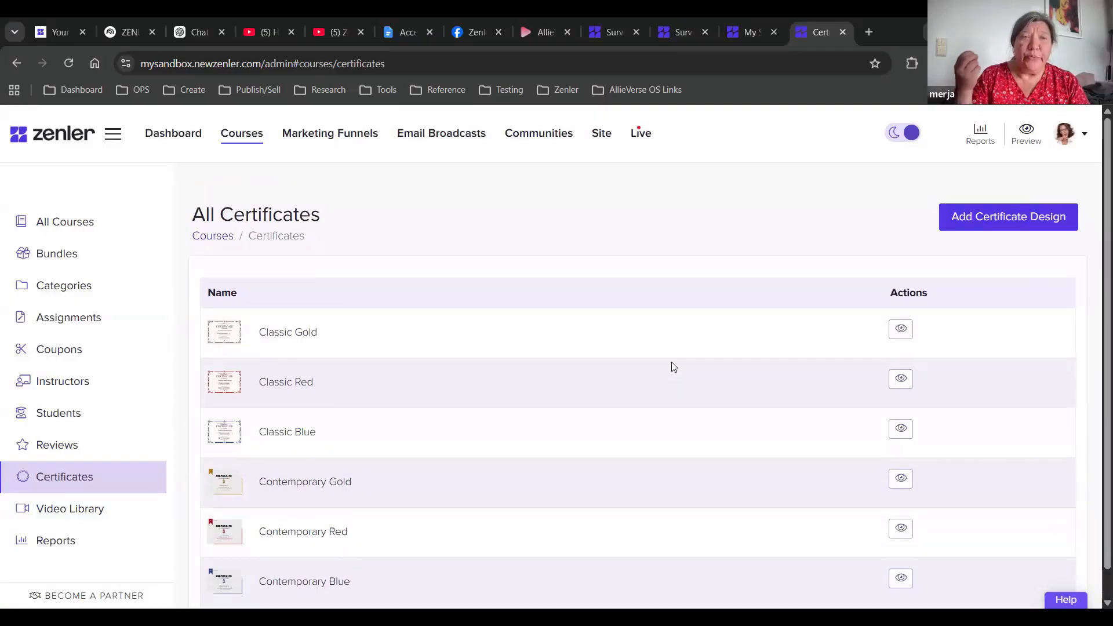
pyautogui.scroll(-1, 675, 367)
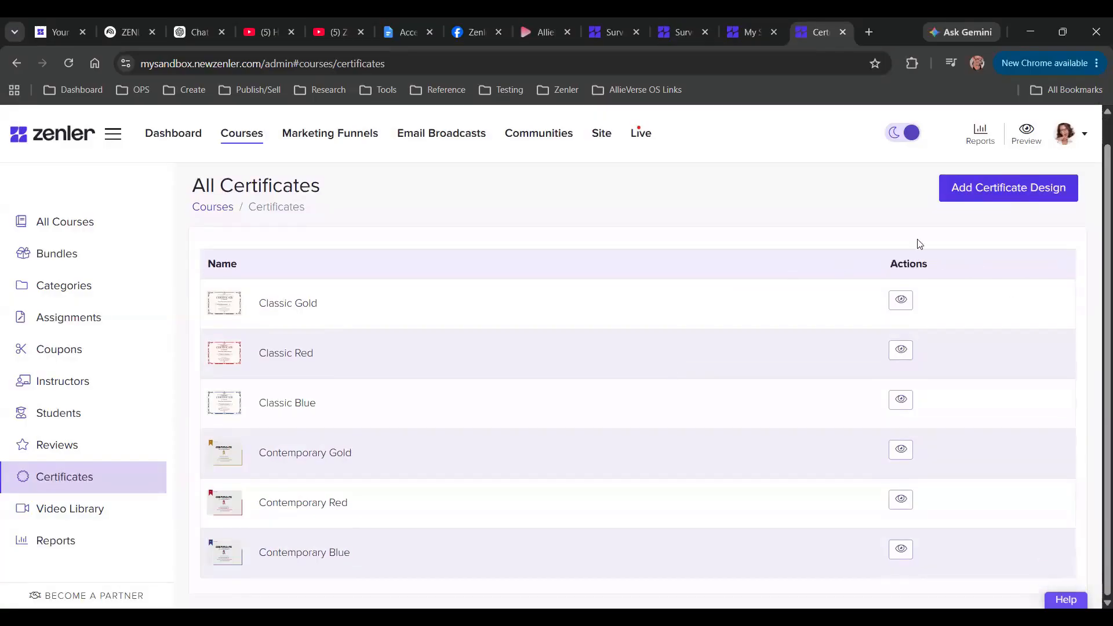
pyautogui.scroll(1, 486, 277)
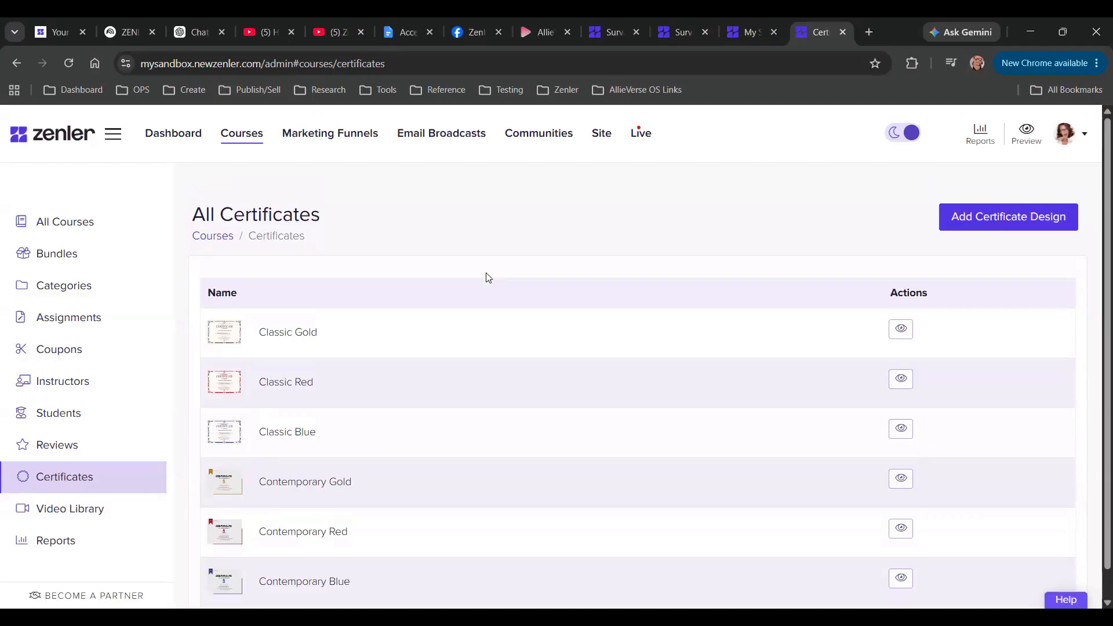
pyautogui.click(967, 222)
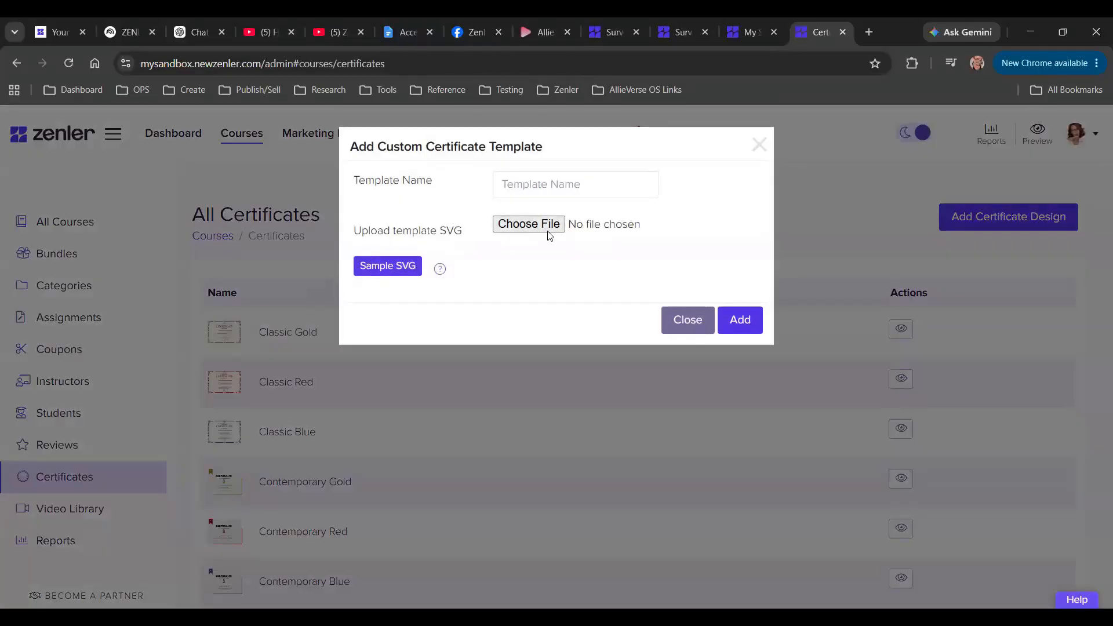
pyautogui.click(690, 322)
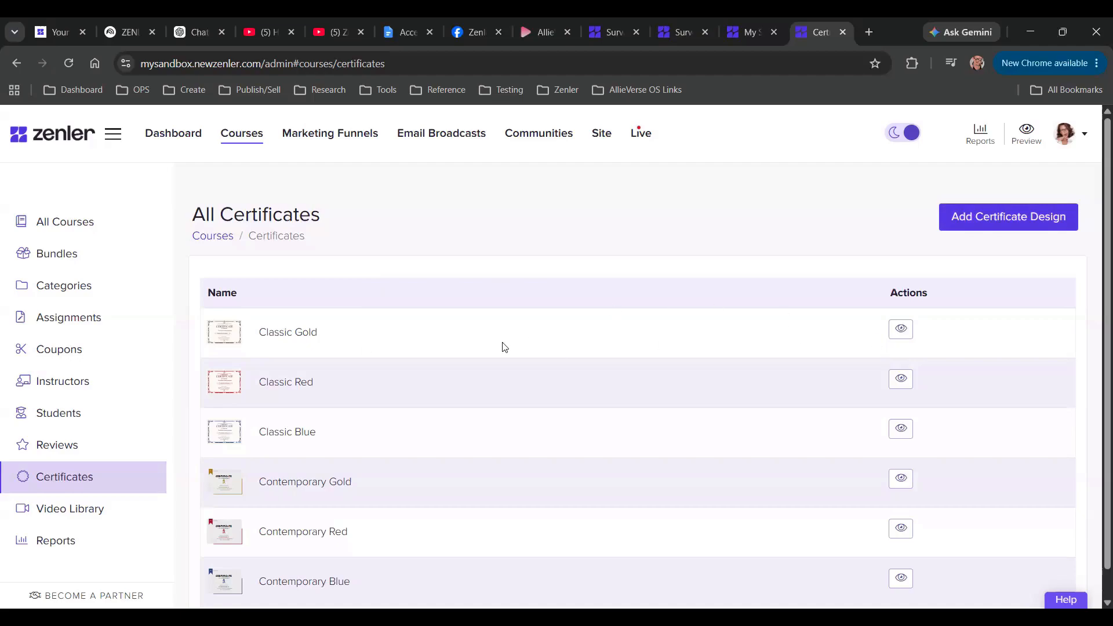
pyautogui.scroll(-1, 505, 347)
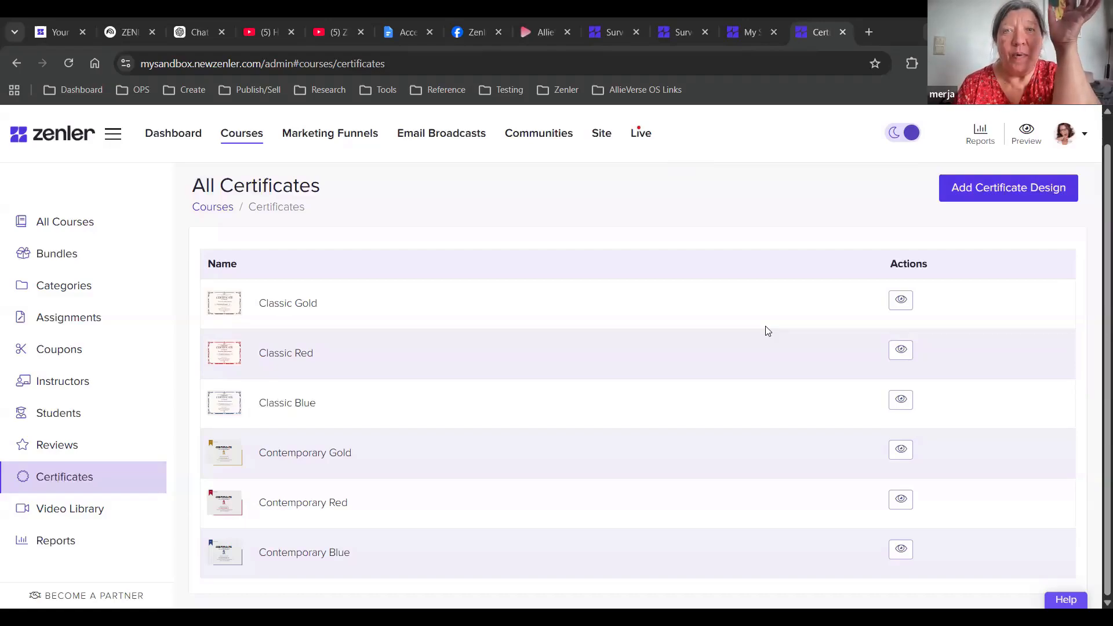
# Open the Live section's calendar and go over the available session types, from 1-1 Bookings and Live Class to Live Interactive Webinars
pyautogui.click(638, 141)
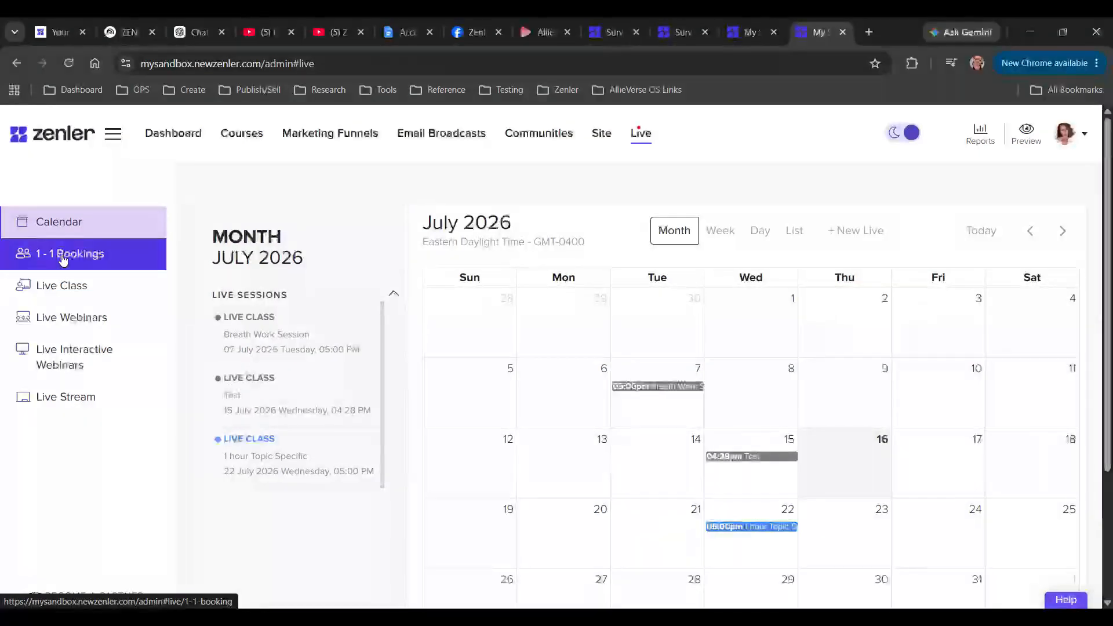
pyautogui.click(68, 222)
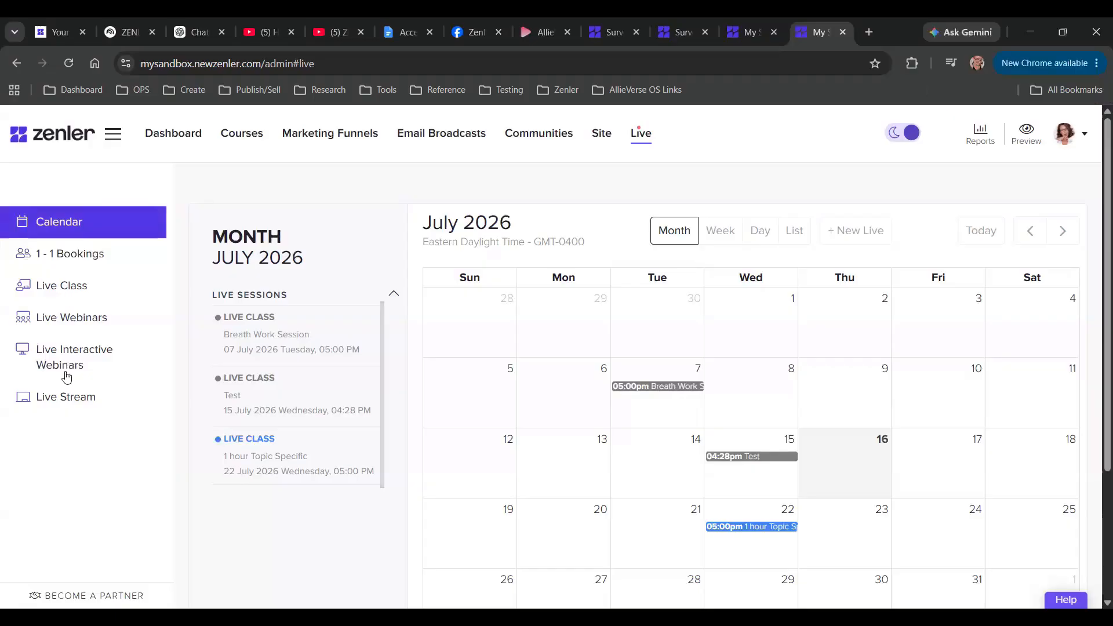
pyautogui.click(79, 258)
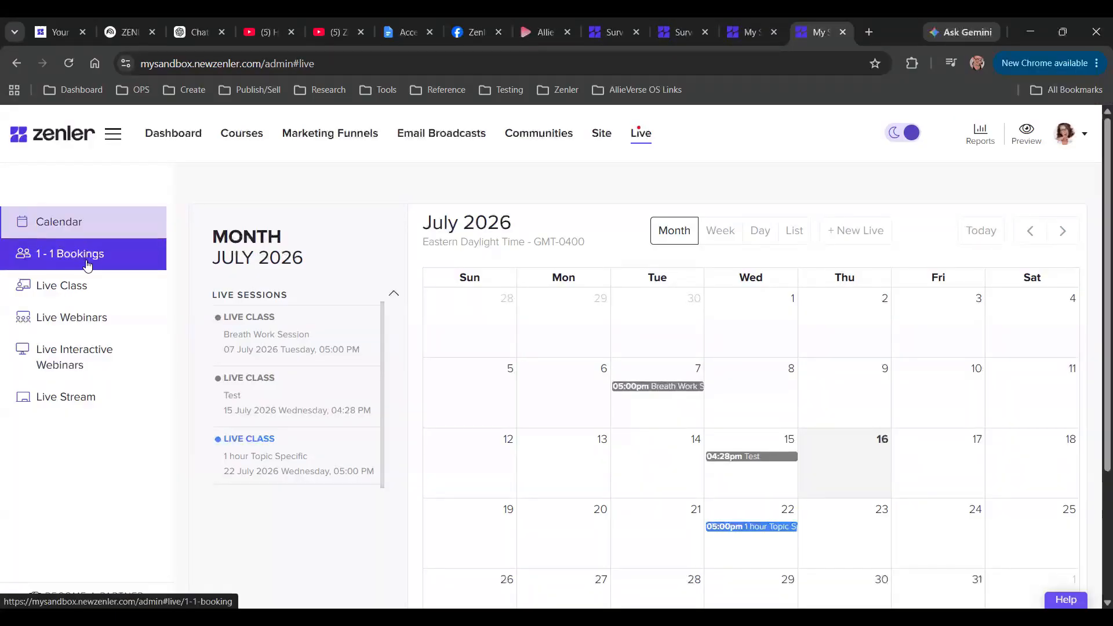
pyautogui.click(87, 280)
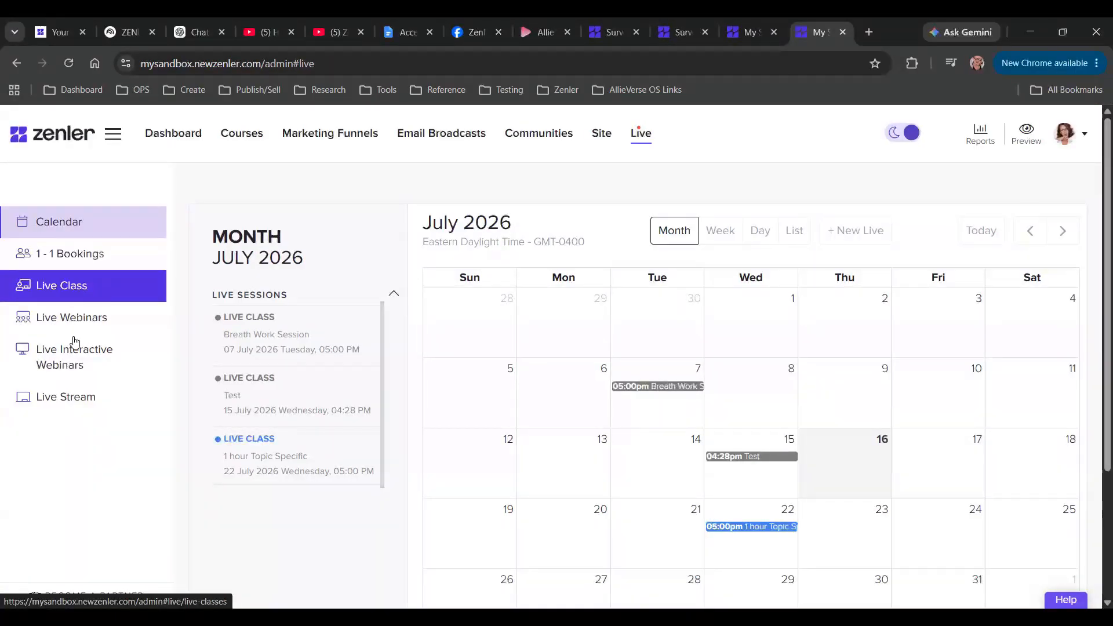
pyautogui.click(74, 367)
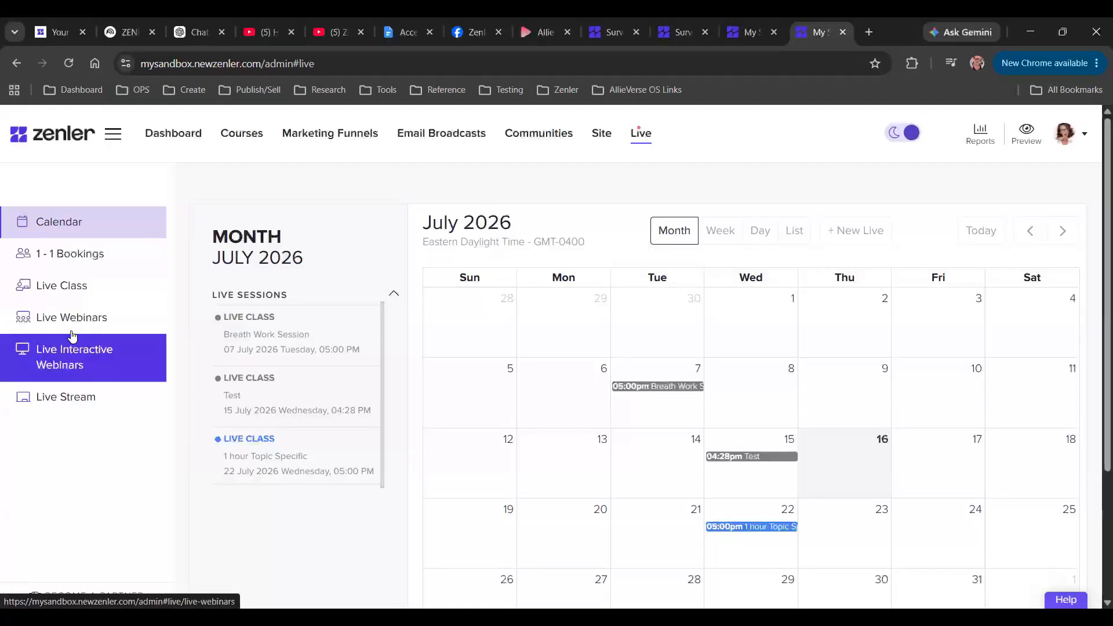
pyautogui.click(95, 270)
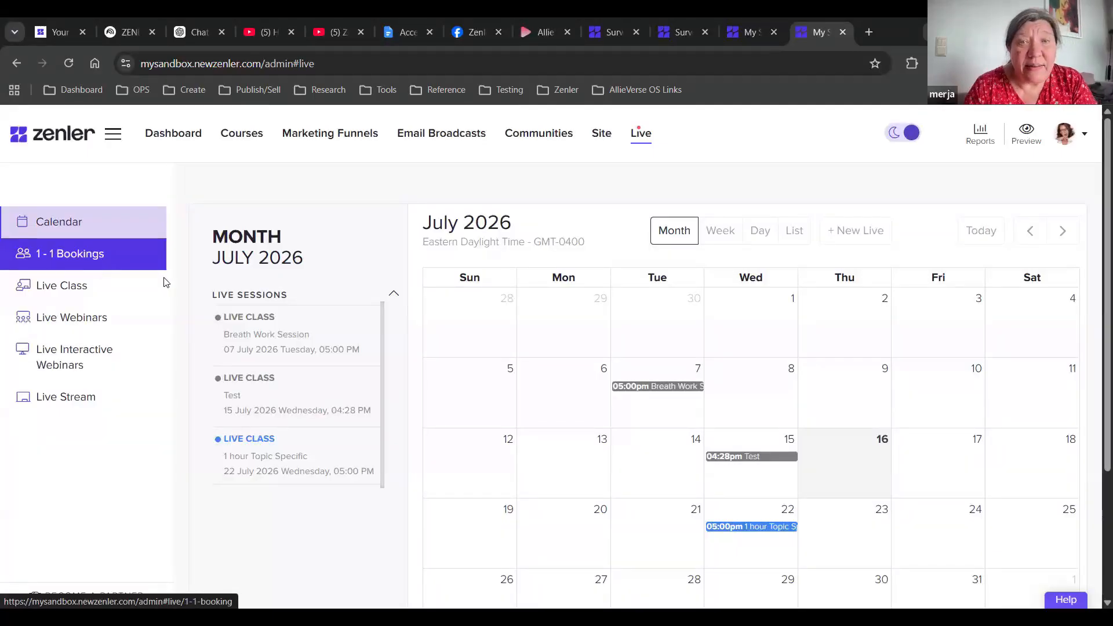
pyautogui.click(123, 293)
# Start creating a live interactive webinar and enter Live Zoom as its topic
pyautogui.click(91, 364)
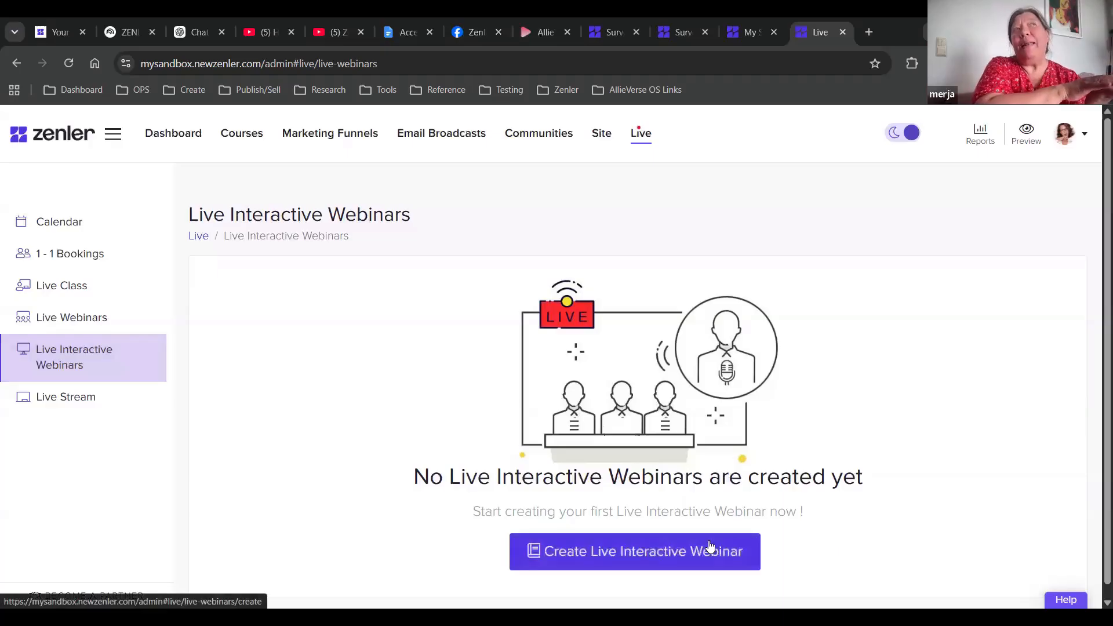
pyautogui.click(614, 497)
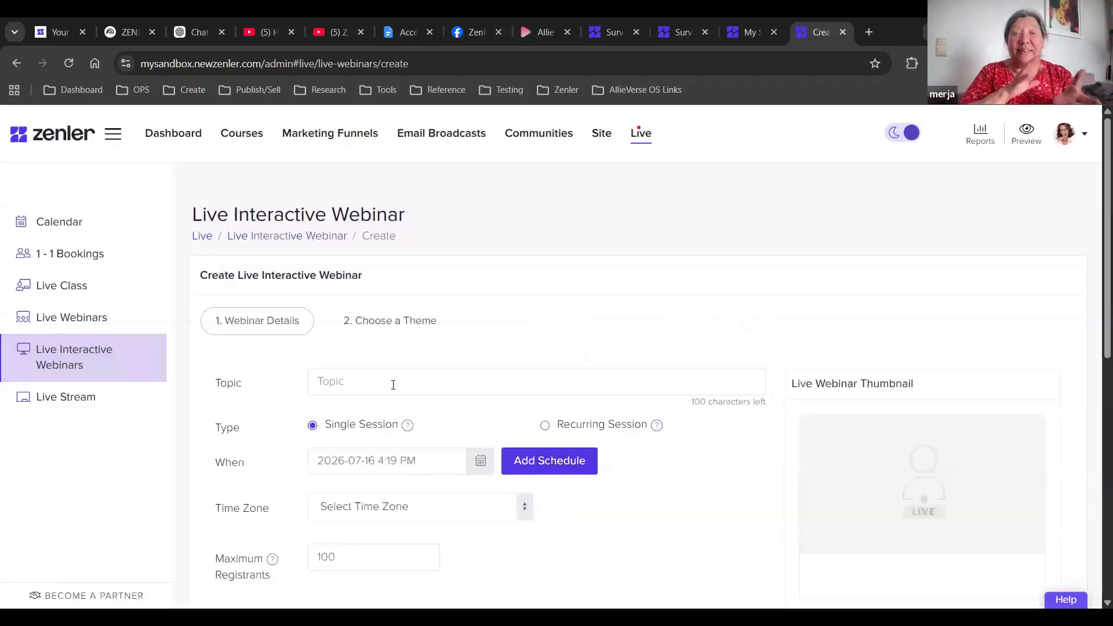
pyautogui.click(393, 385)
pyautogui.write('L')
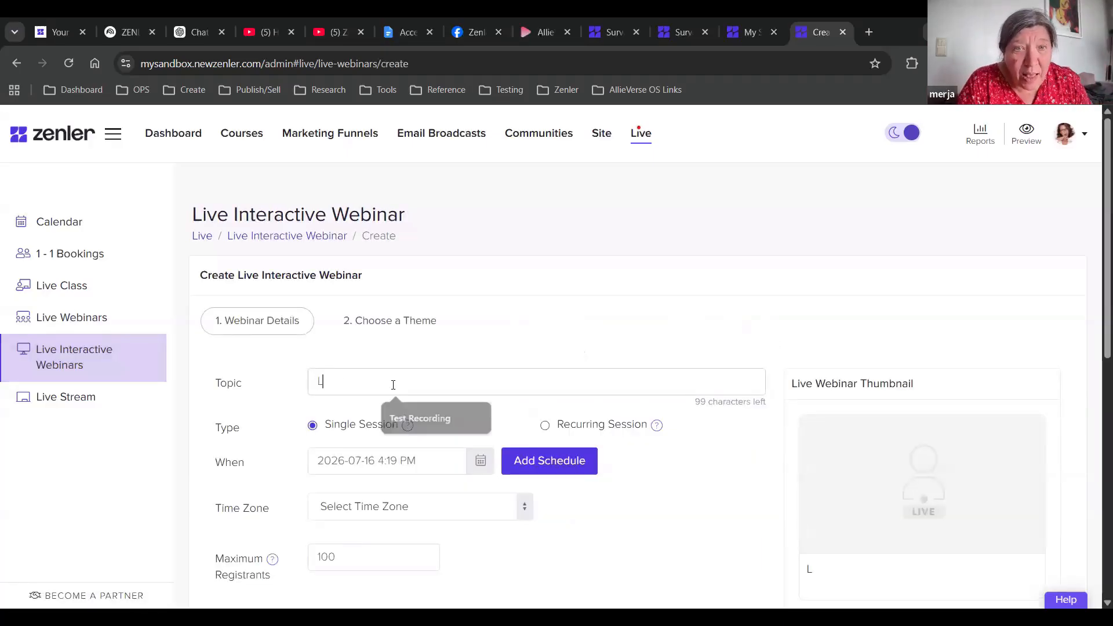
pyautogui.write('ive Zoom')
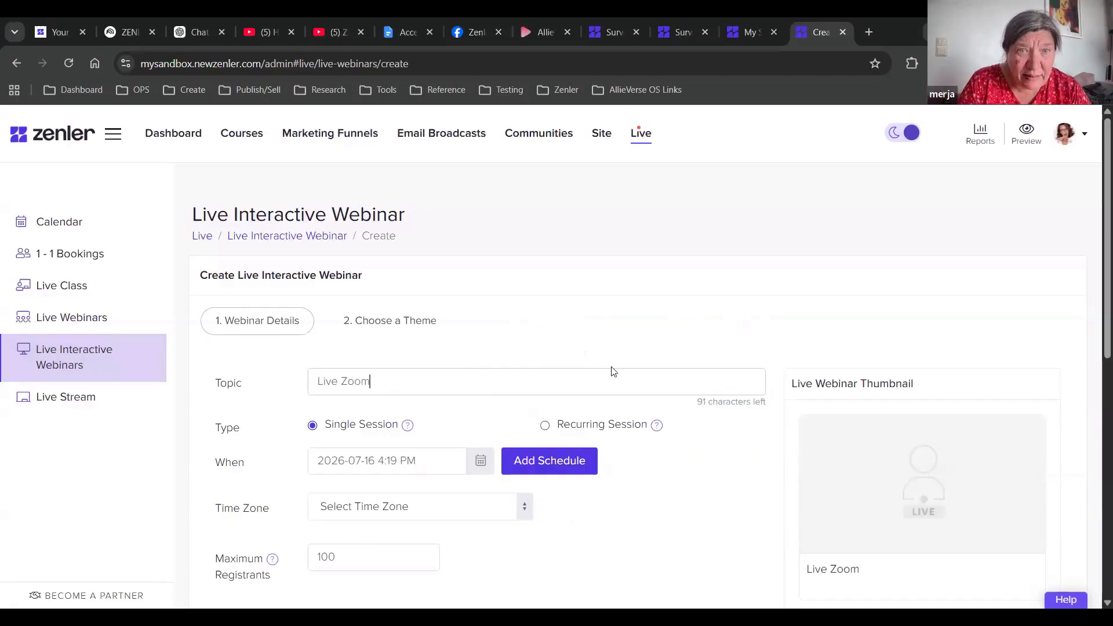
# Set the webinar's date to 23 July 2026
pyautogui.scroll(-3, 610, 366)
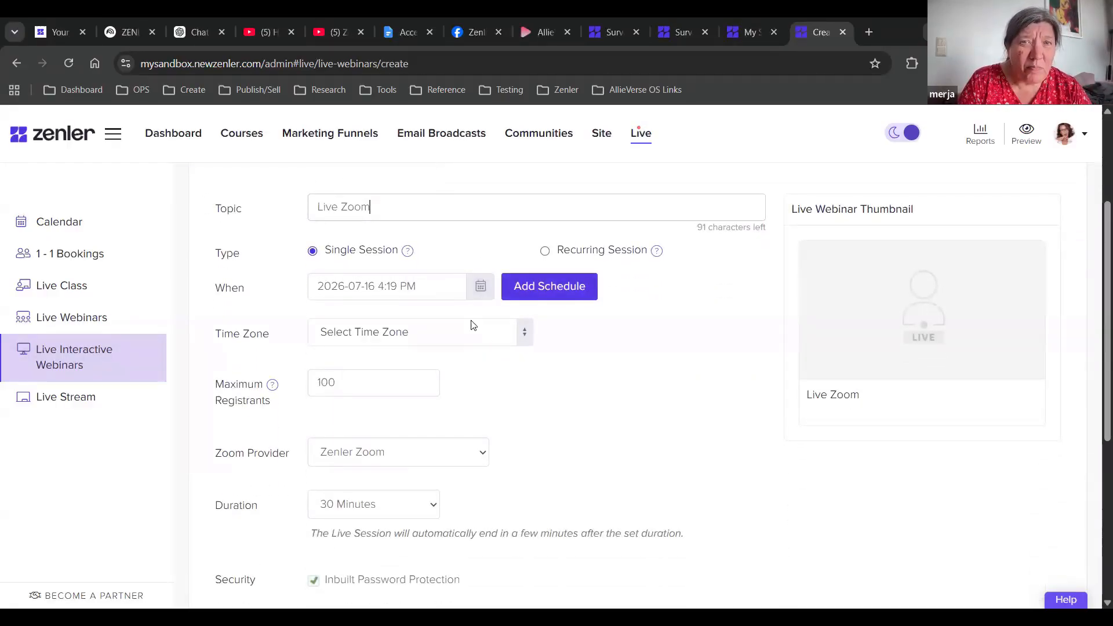
pyautogui.click(479, 288)
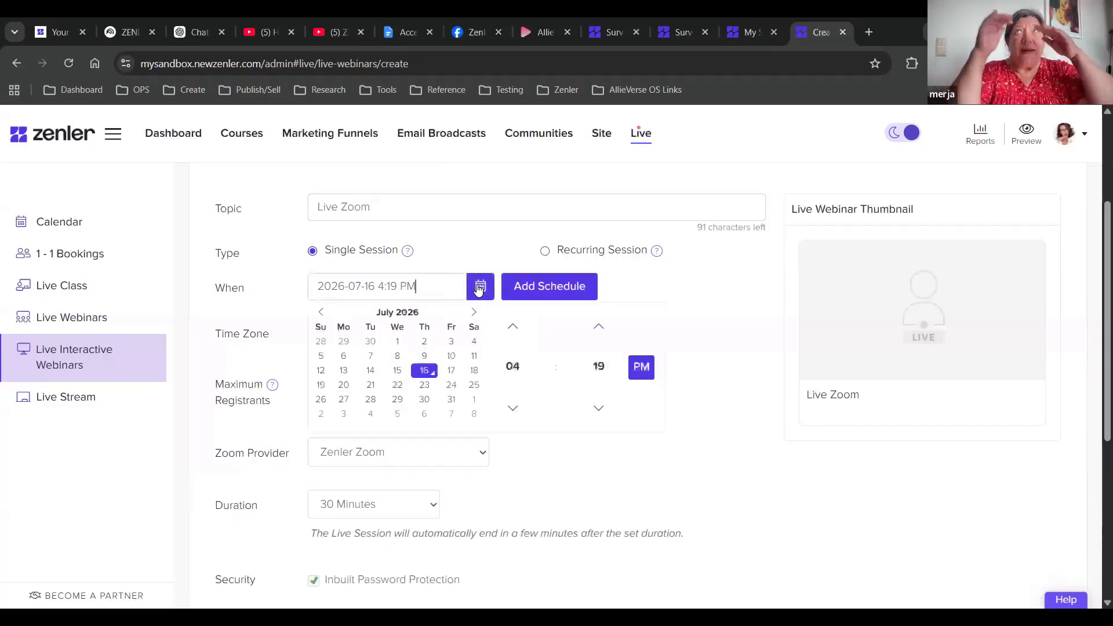
pyautogui.click(424, 385)
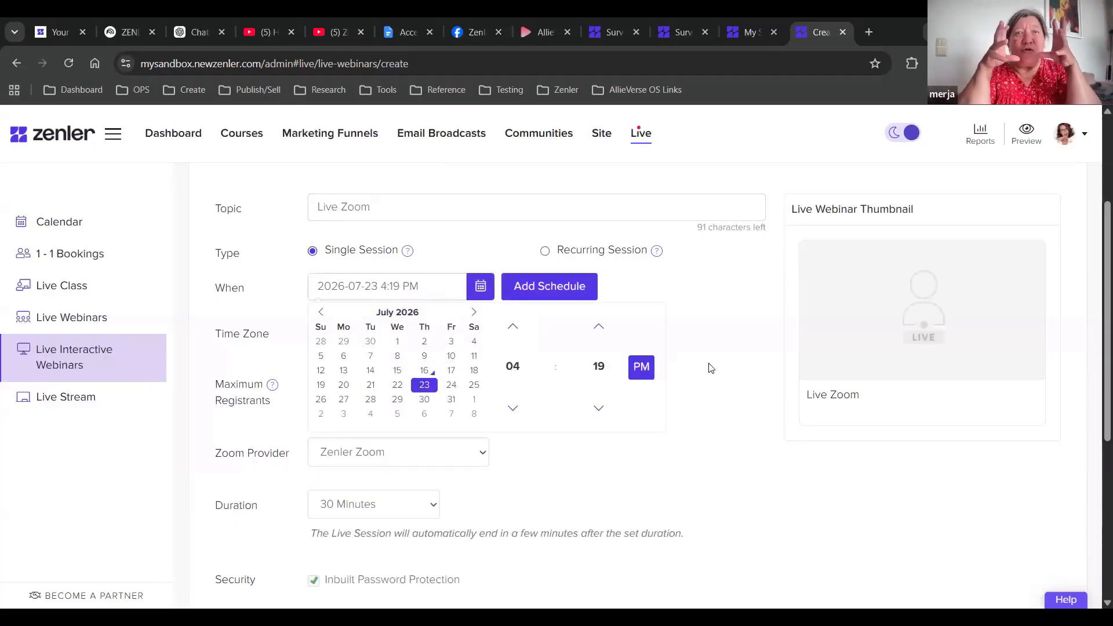
pyautogui.click(672, 392)
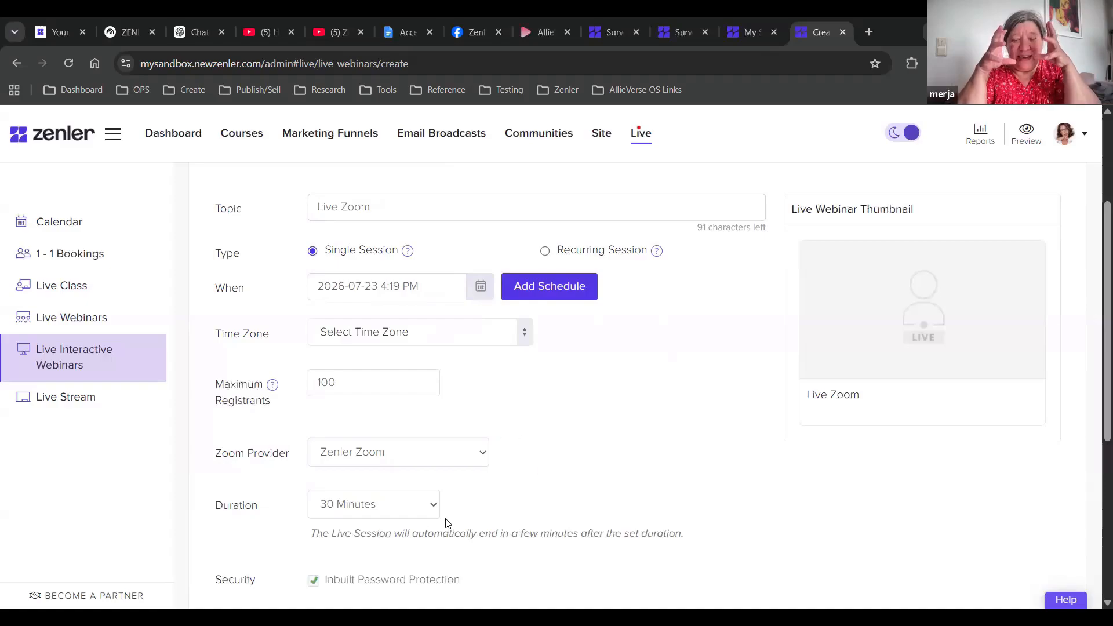
# Set the Live Zoom webinar's time zone to US/Eastern
pyautogui.scroll(-5, 623, 469)
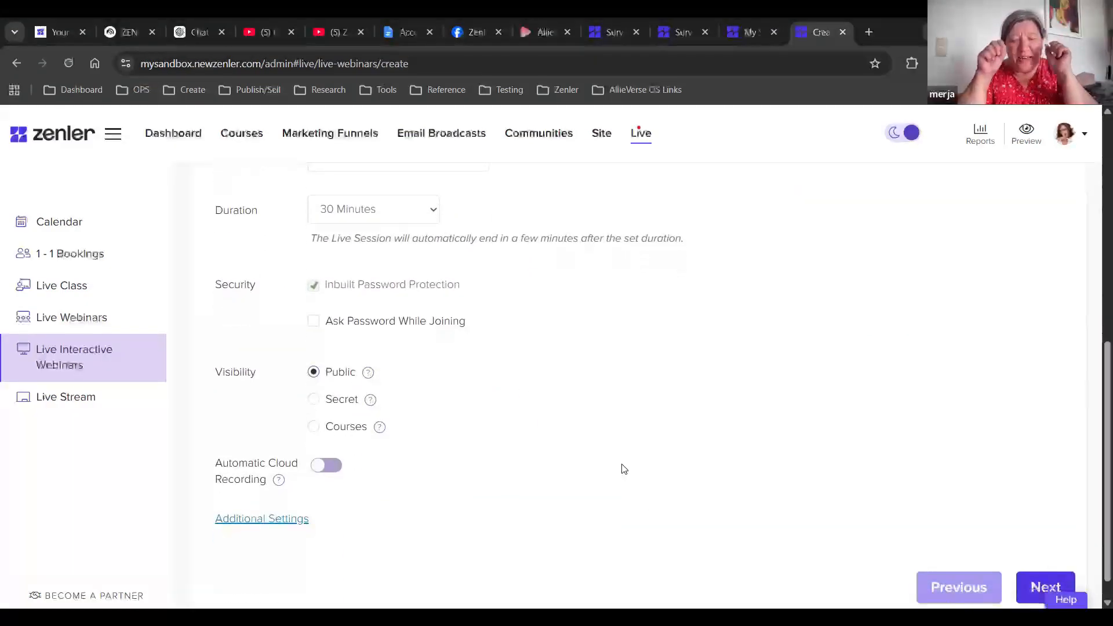
pyautogui.scroll(5, 624, 470)
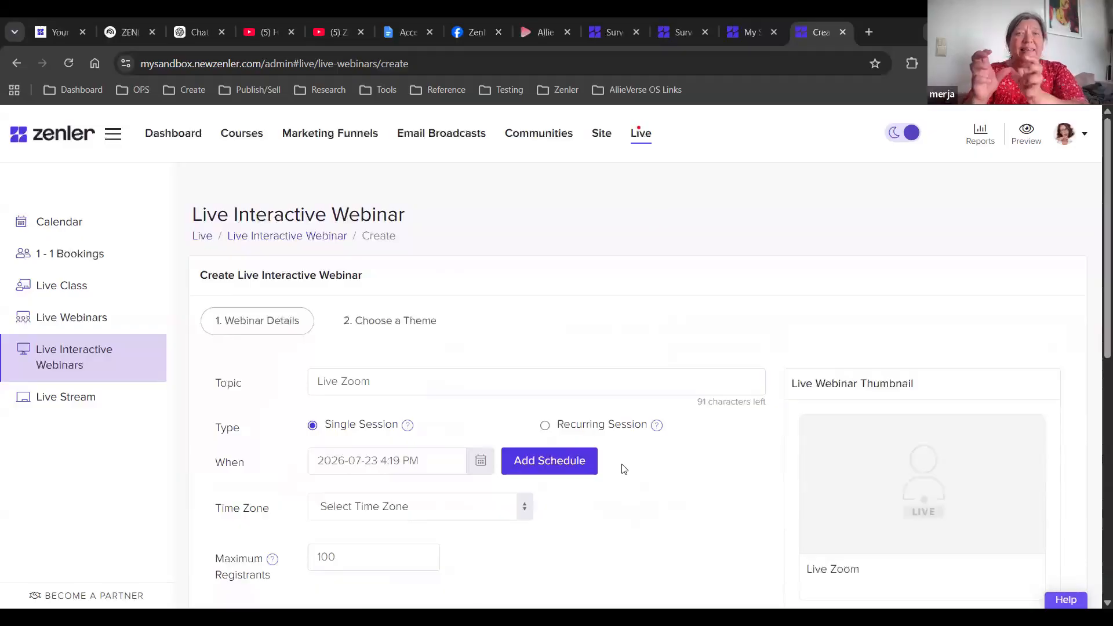
pyautogui.scroll(-2, 624, 469)
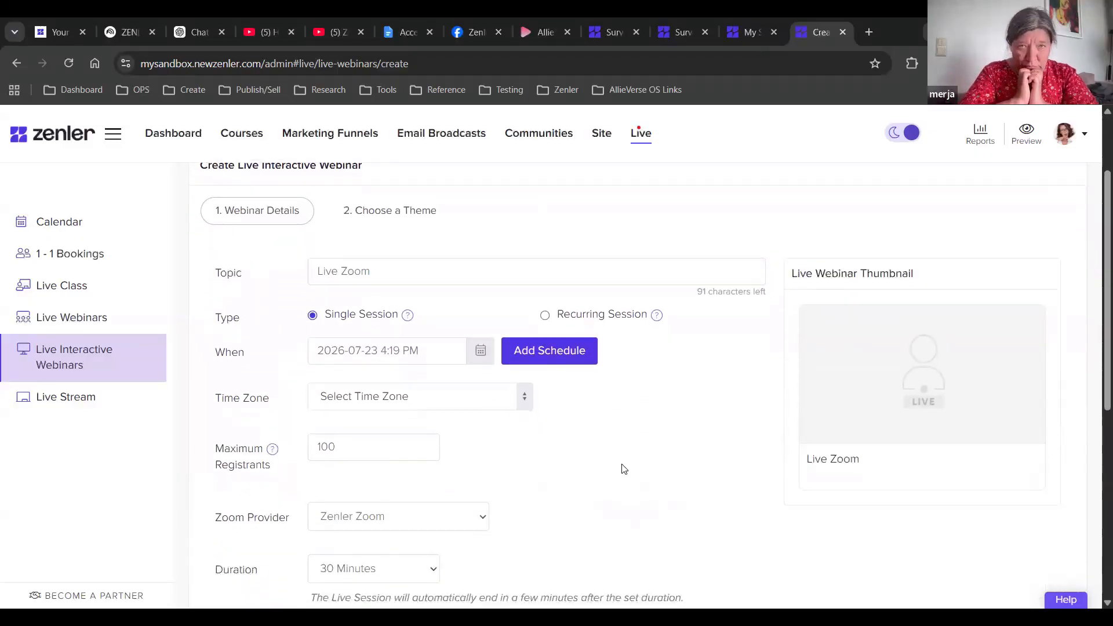
pyautogui.scroll(-4, 624, 469)
pyautogui.scroll(6, 624, 469)
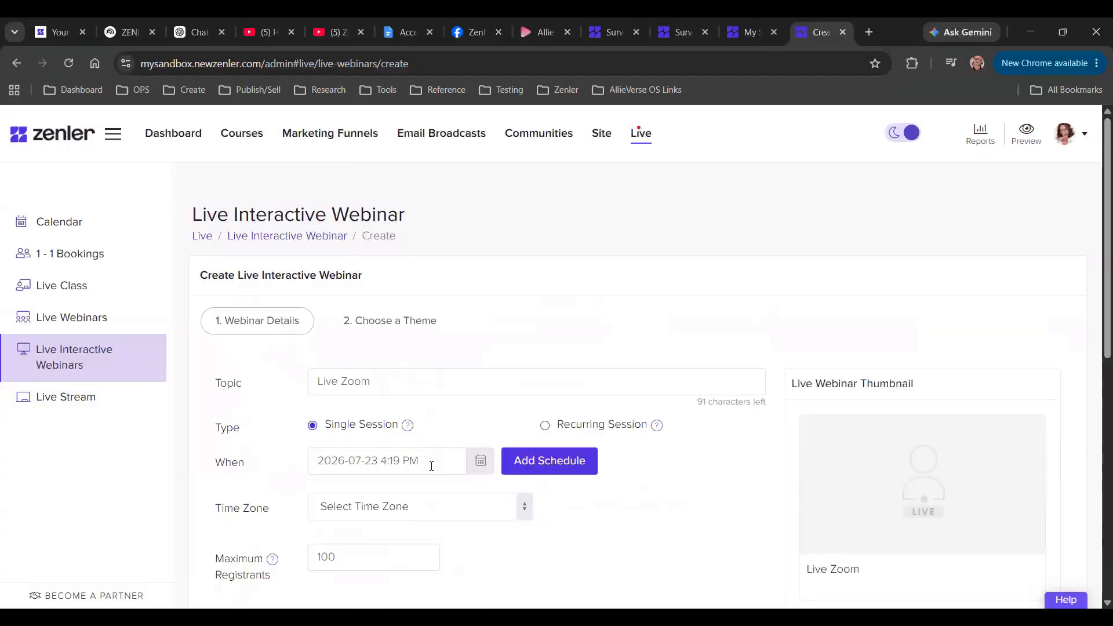
pyautogui.scroll(-3, 432, 464)
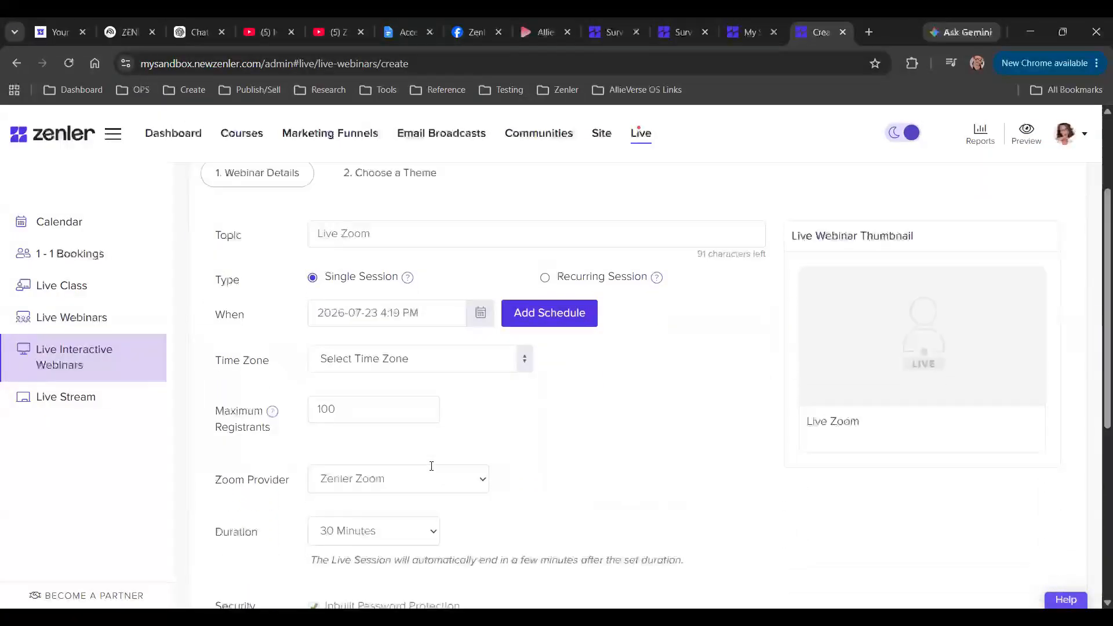
pyautogui.click(469, 350)
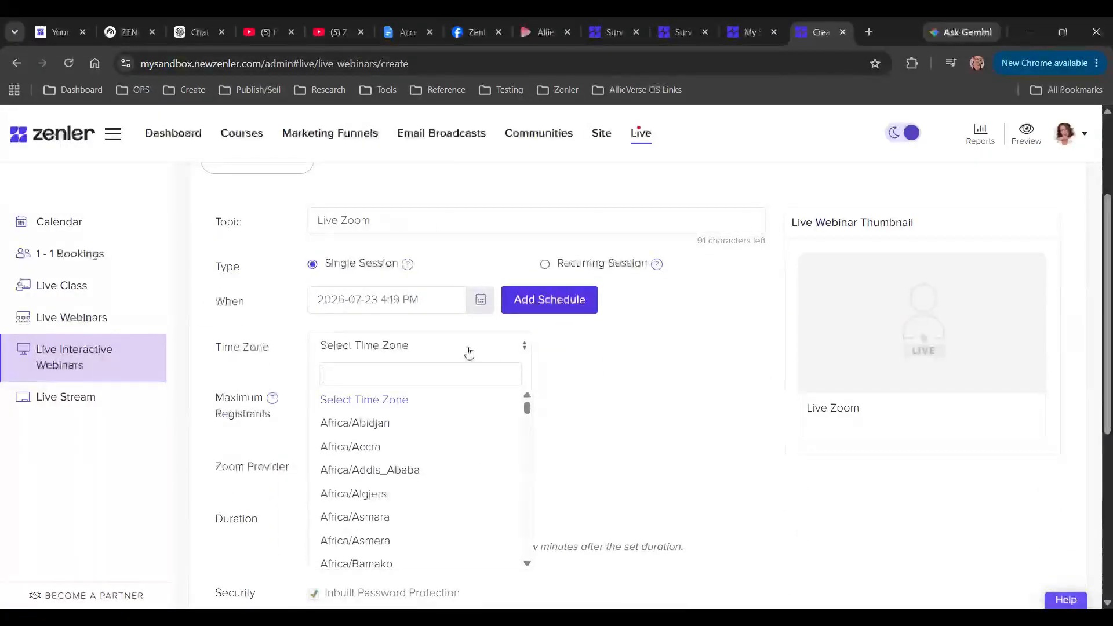
pyautogui.write('easter')
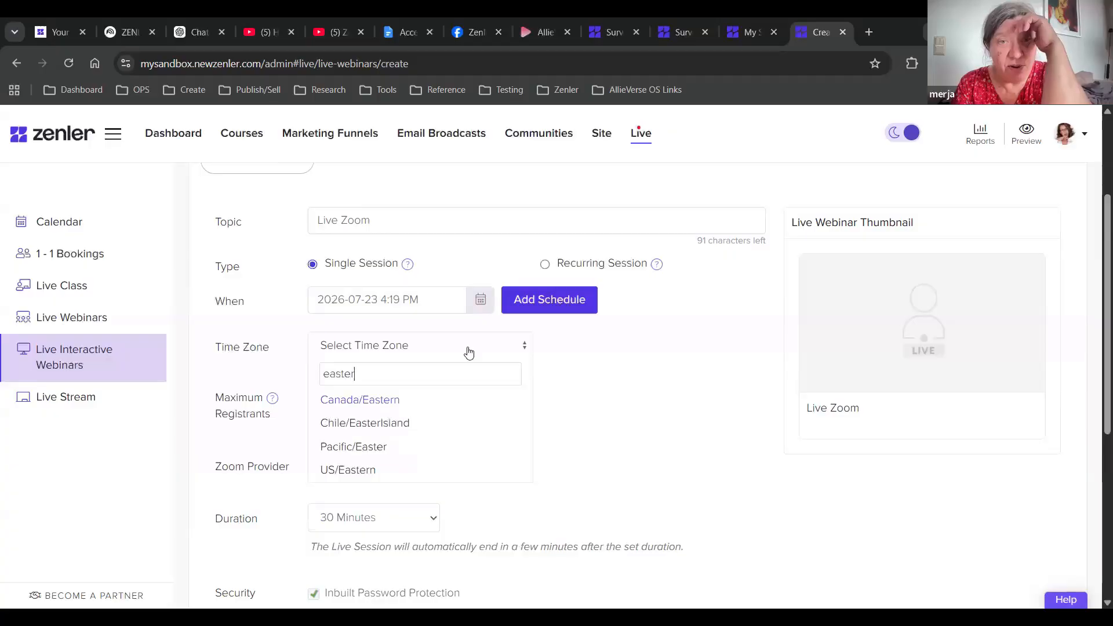
pyautogui.click(360, 470)
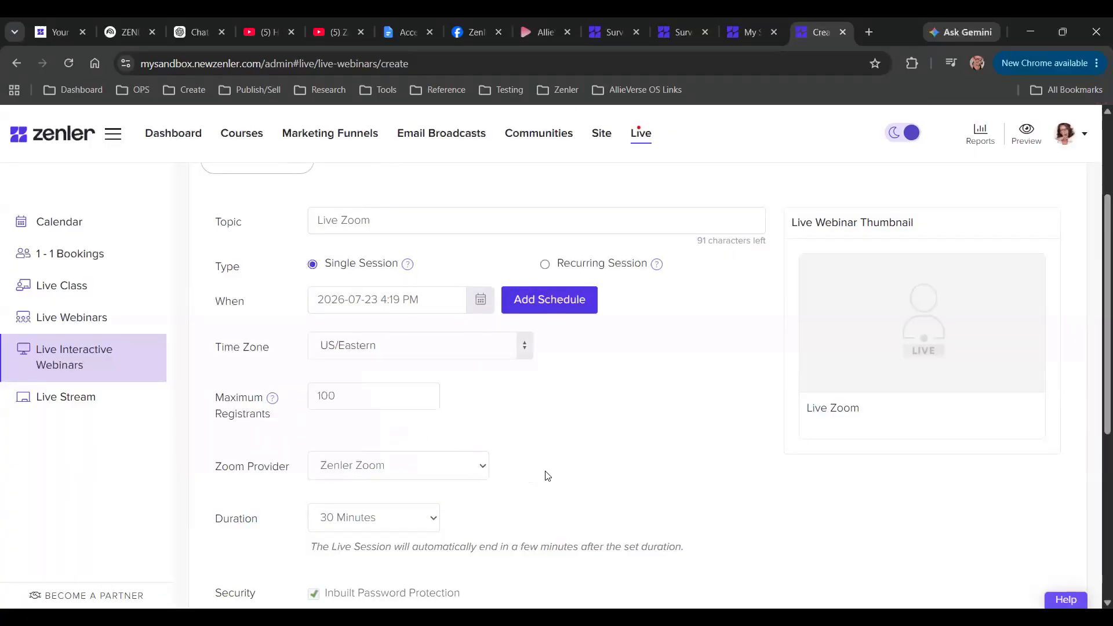
# Turn on automatic cloud recording for the Live Zoom webinar
pyautogui.scroll(-4, 545, 473)
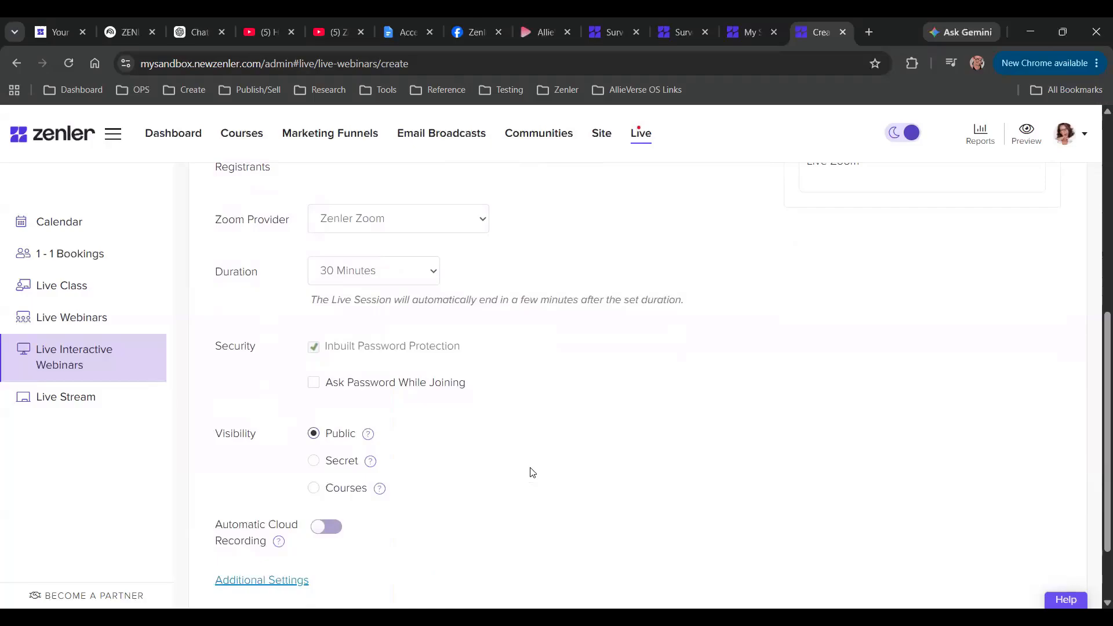
pyautogui.scroll(-2, 533, 473)
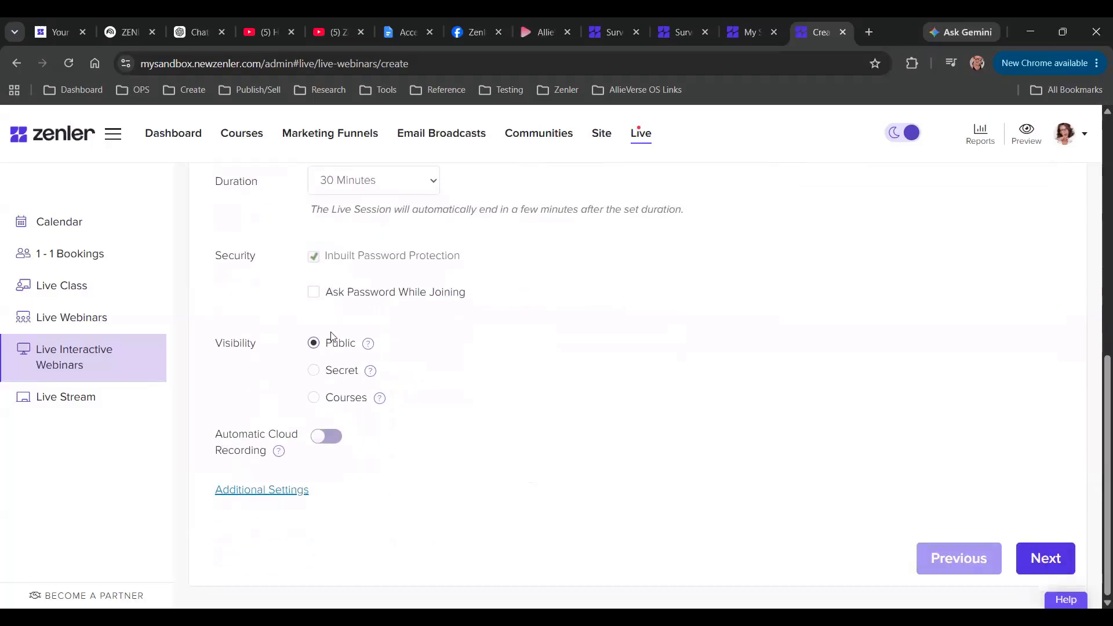
pyautogui.click(330, 436)
# Proceed to the theme choice, keep the preselected theme and finish creating the webinar
pyautogui.click(1039, 560)
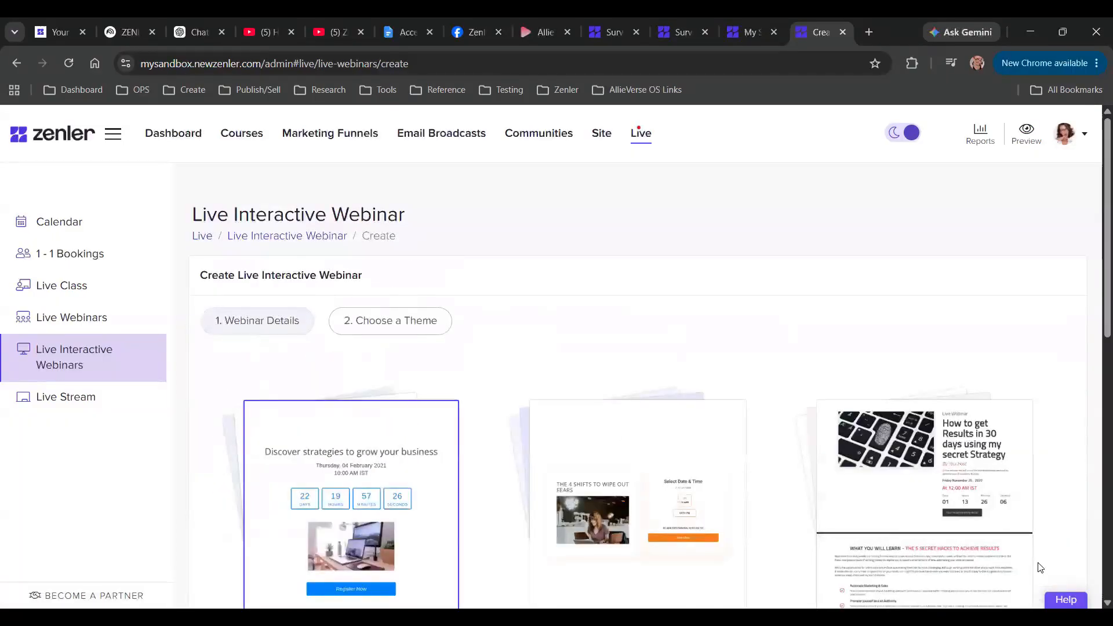
pyautogui.scroll(-8, 1041, 568)
pyautogui.scroll(-2, 1040, 568)
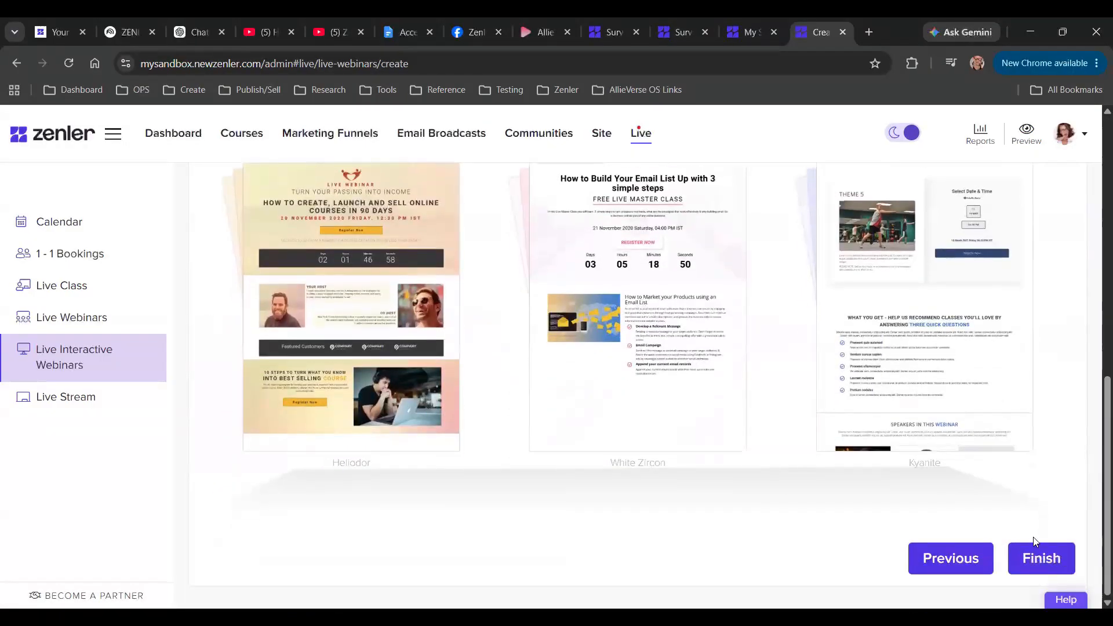
pyautogui.click(1041, 559)
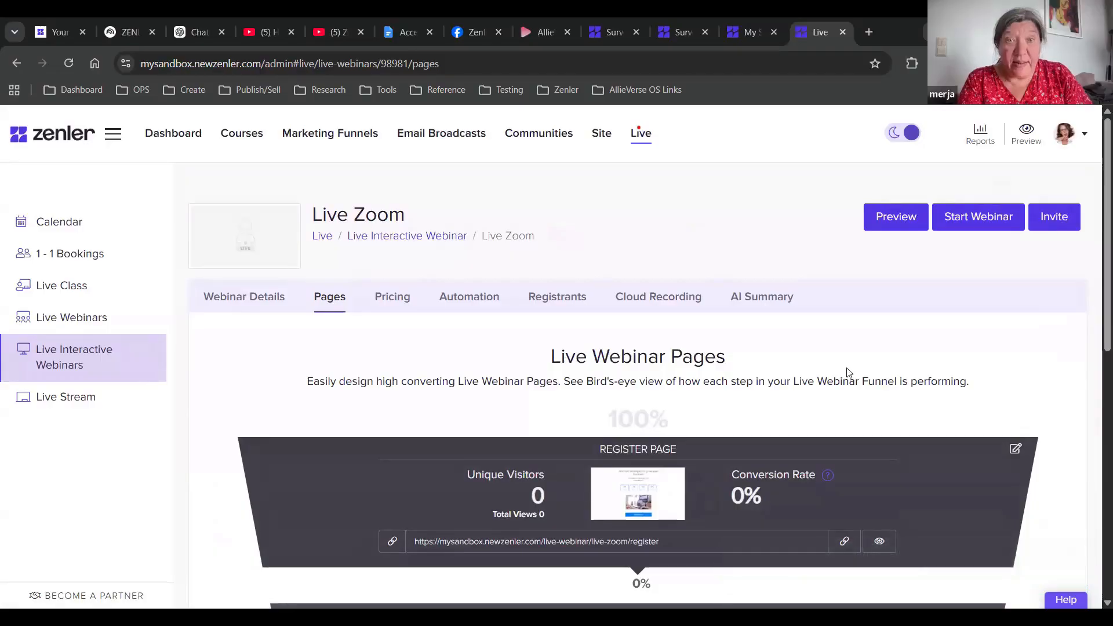
# Open the Webinar Registration Email from the Register Mail Sequence in the webinar's automation rules for editing
pyautogui.scroll(-1, 847, 371)
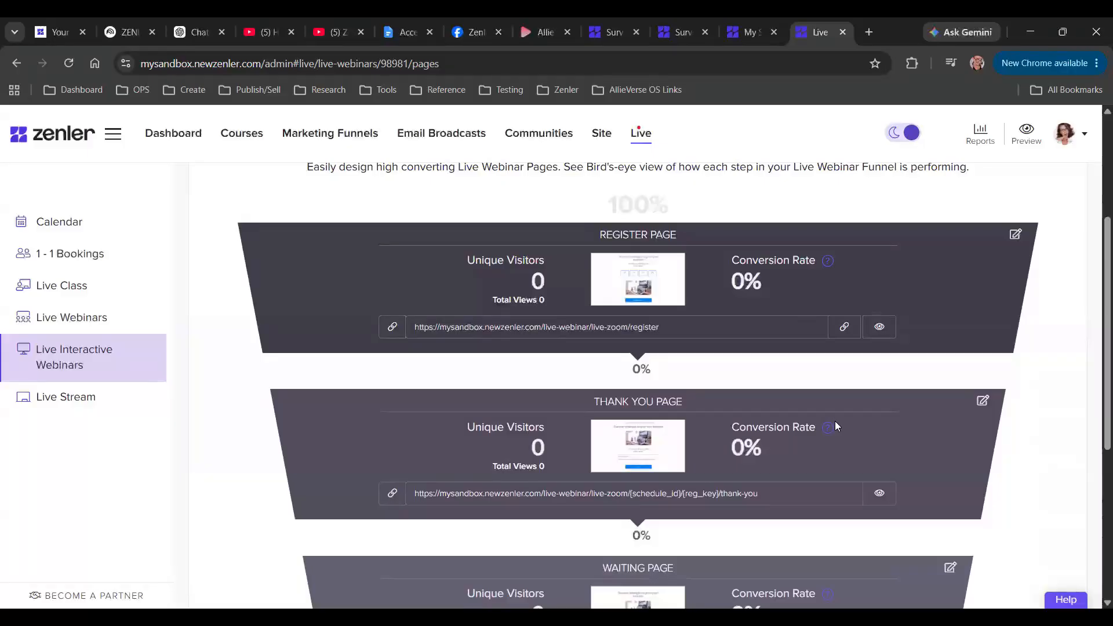
pyautogui.scroll(-5, 835, 426)
pyautogui.scroll(5, 836, 426)
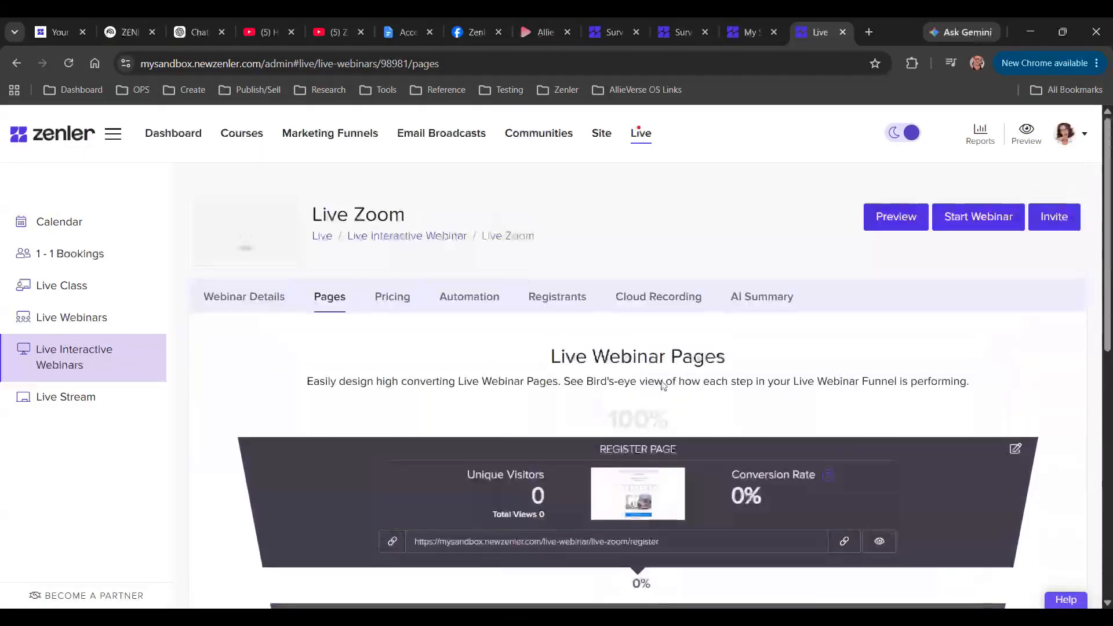
pyautogui.click(465, 298)
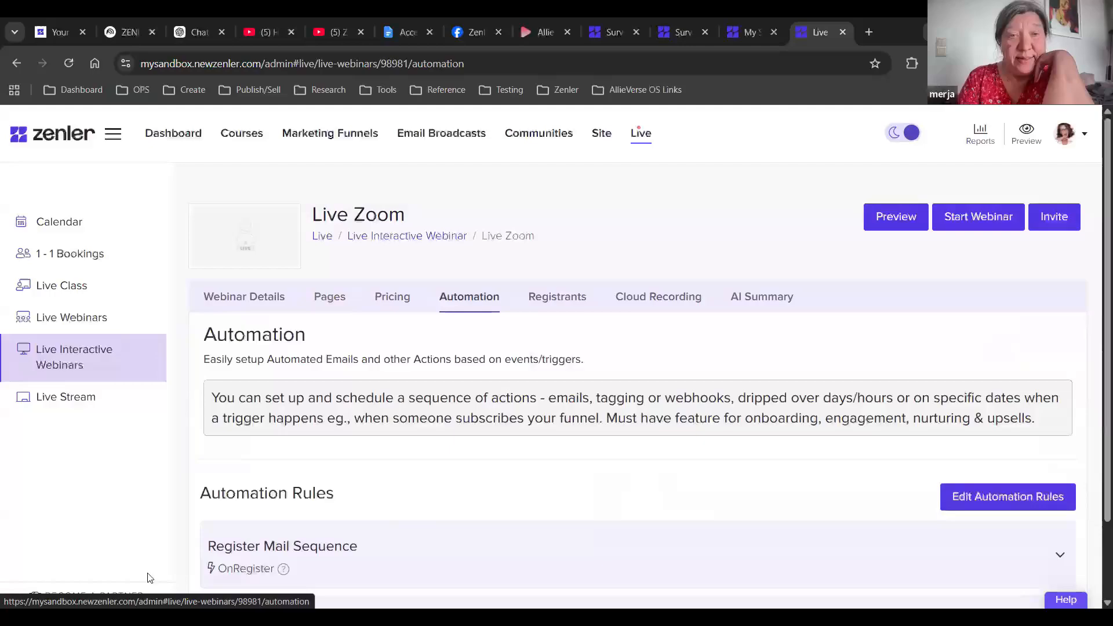
pyautogui.click(265, 552)
pyautogui.scroll(-3, 265, 522)
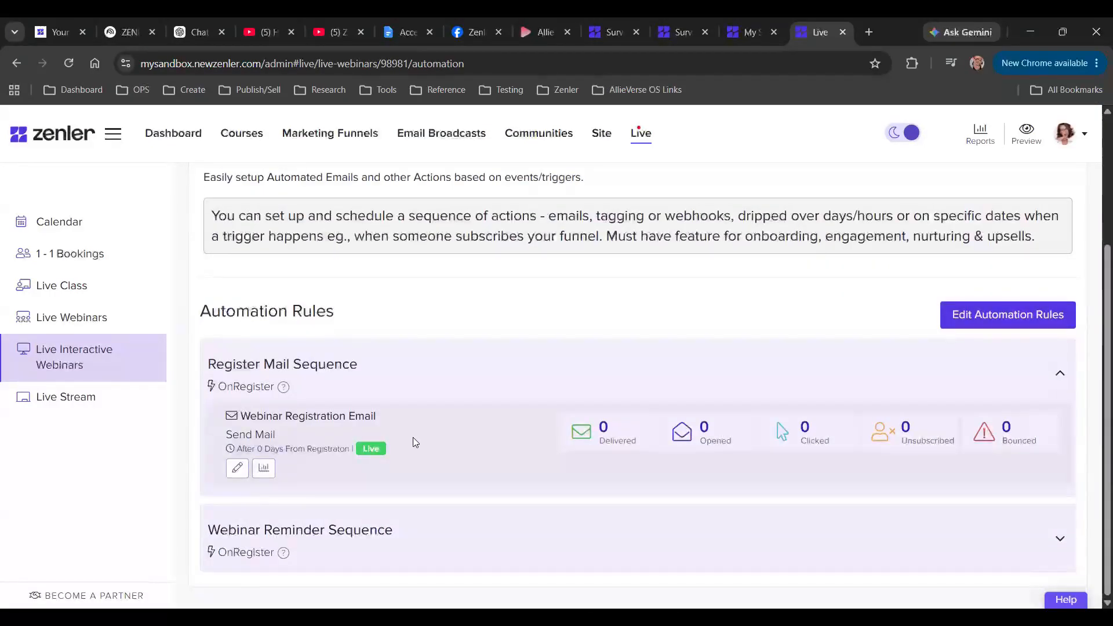
pyautogui.click(237, 469)
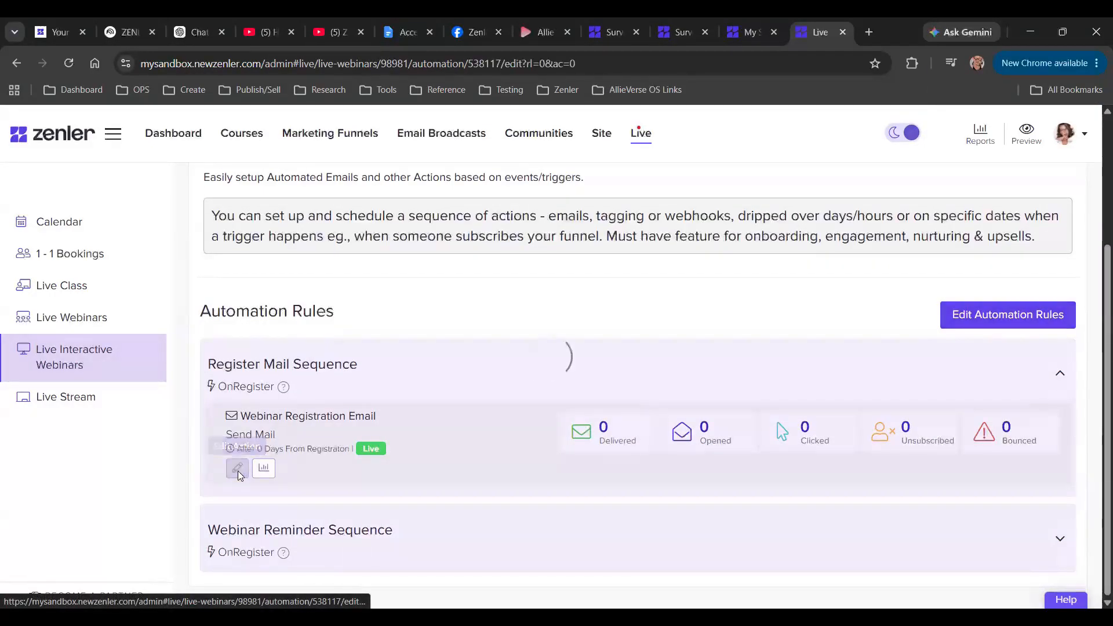
# Review the registration email's subject, webinar placeholders, join link and calendar event attachment, and save the email
pyautogui.scroll(-5, 753, 407)
pyautogui.scroll(-5, 755, 409)
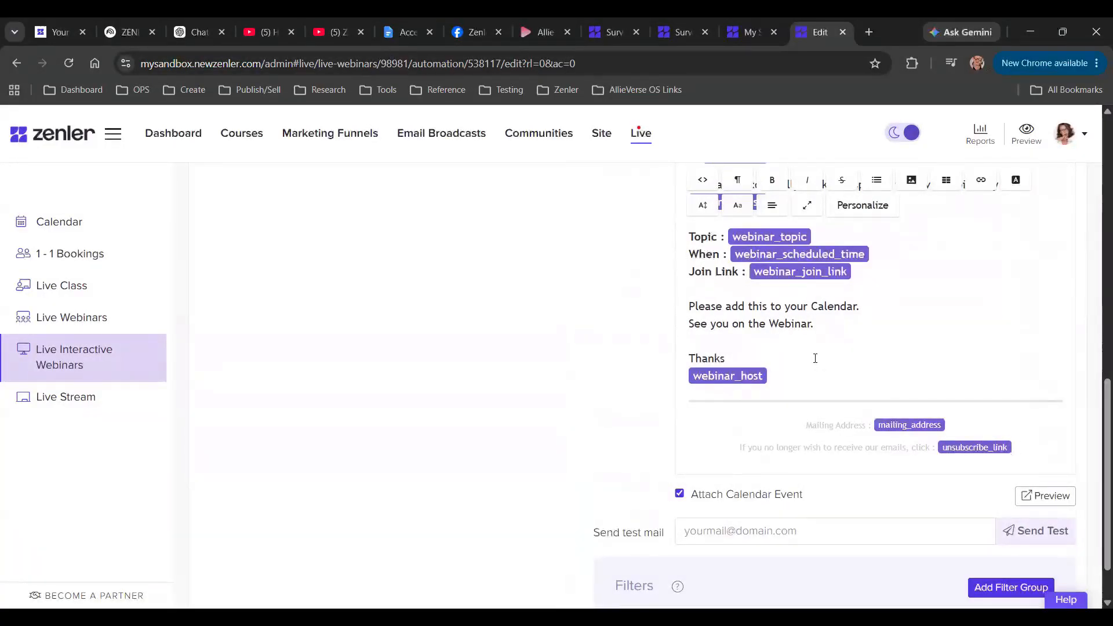
pyautogui.scroll(7, 815, 358)
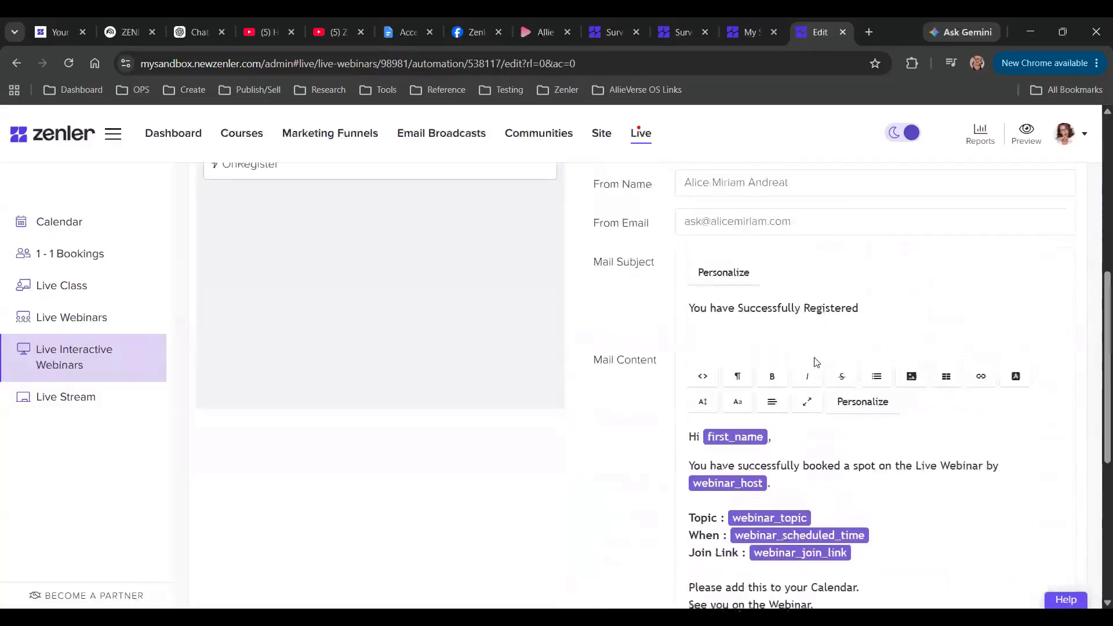
pyautogui.scroll(-5, 829, 406)
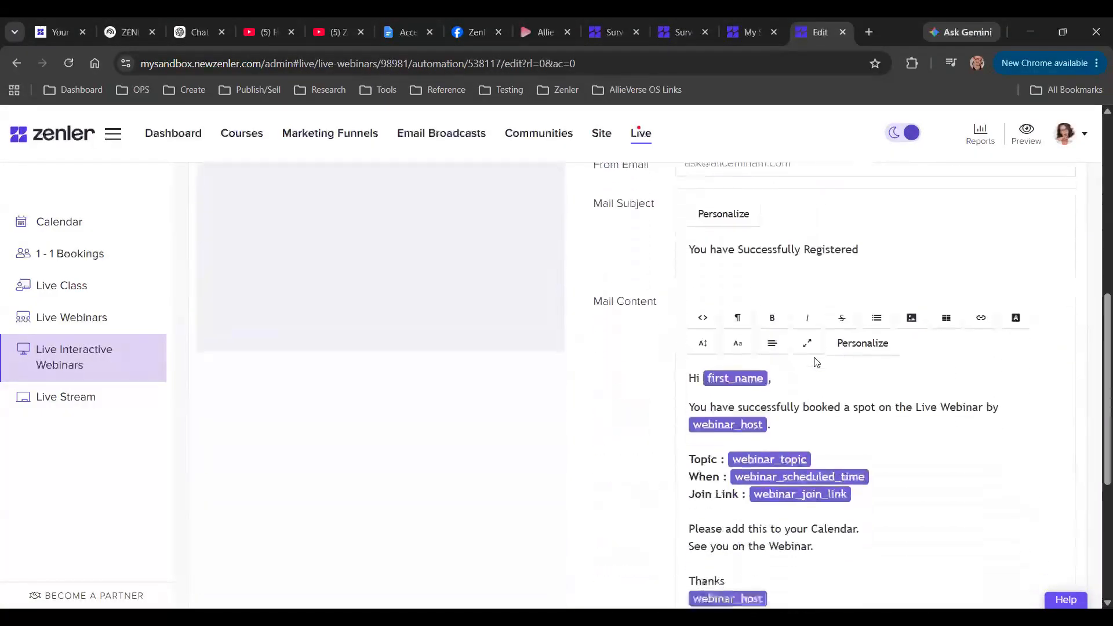
pyautogui.click(862, 459)
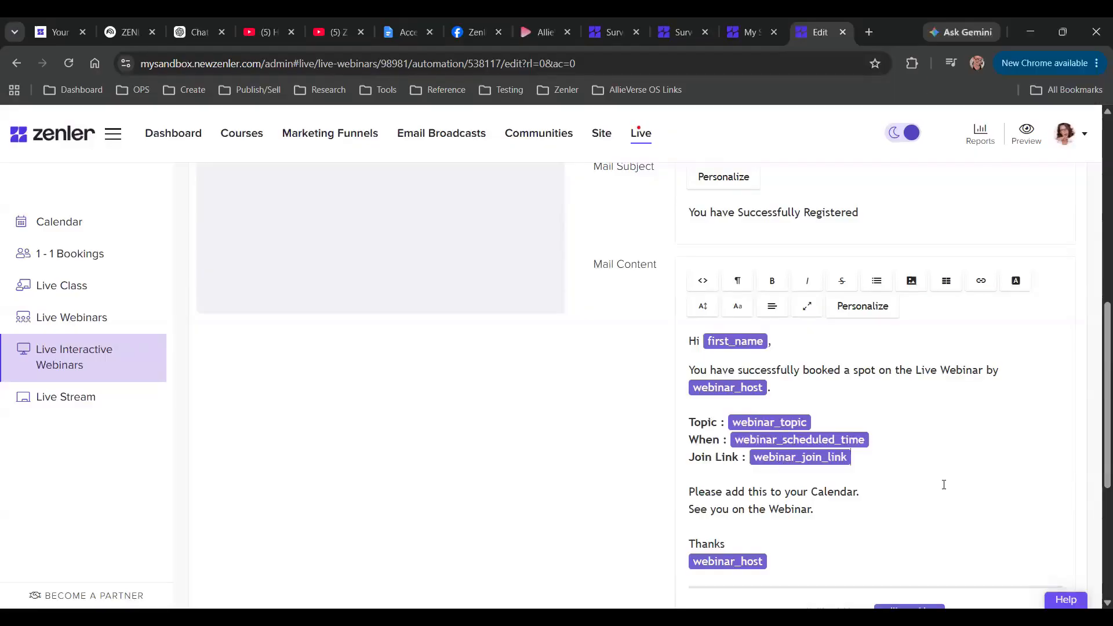
pyautogui.scroll(-5, 944, 485)
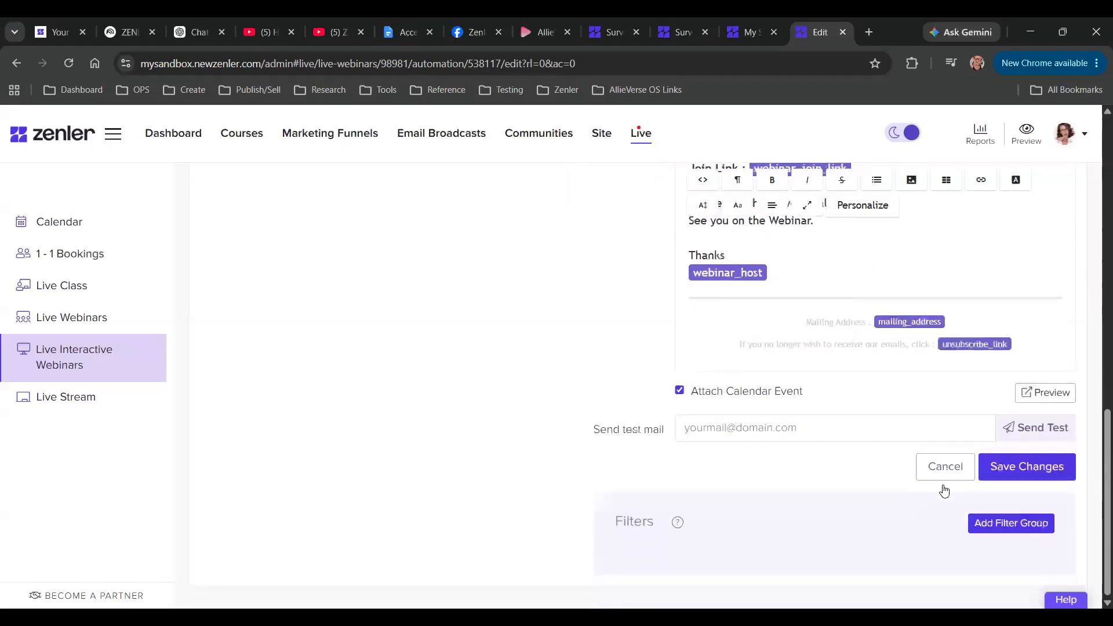
pyautogui.scroll(5, 944, 490)
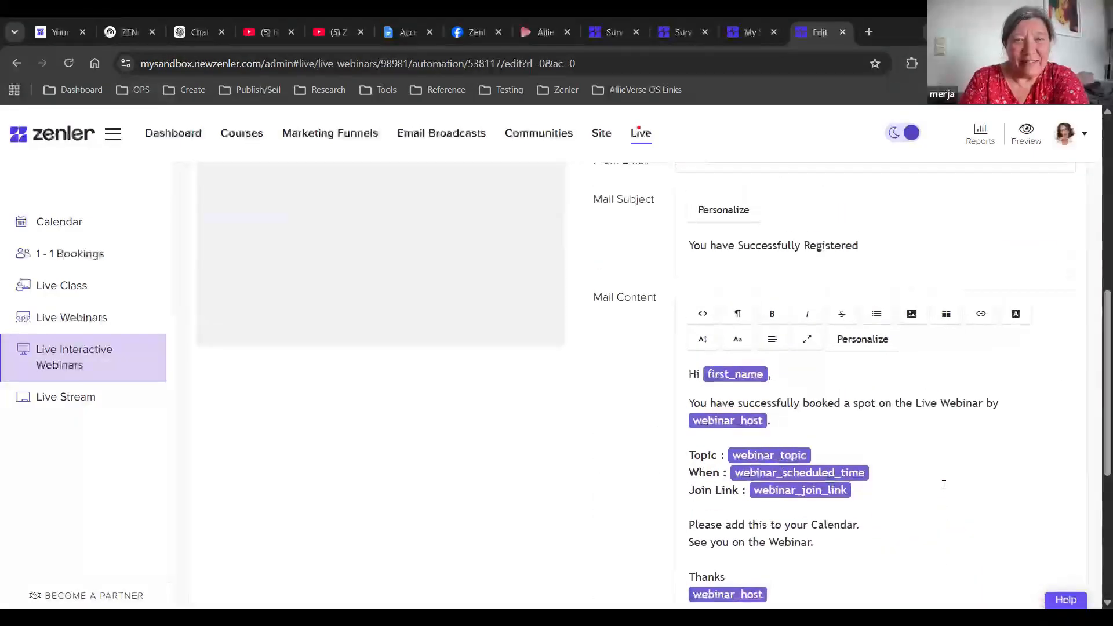
pyautogui.scroll(-1, 943, 485)
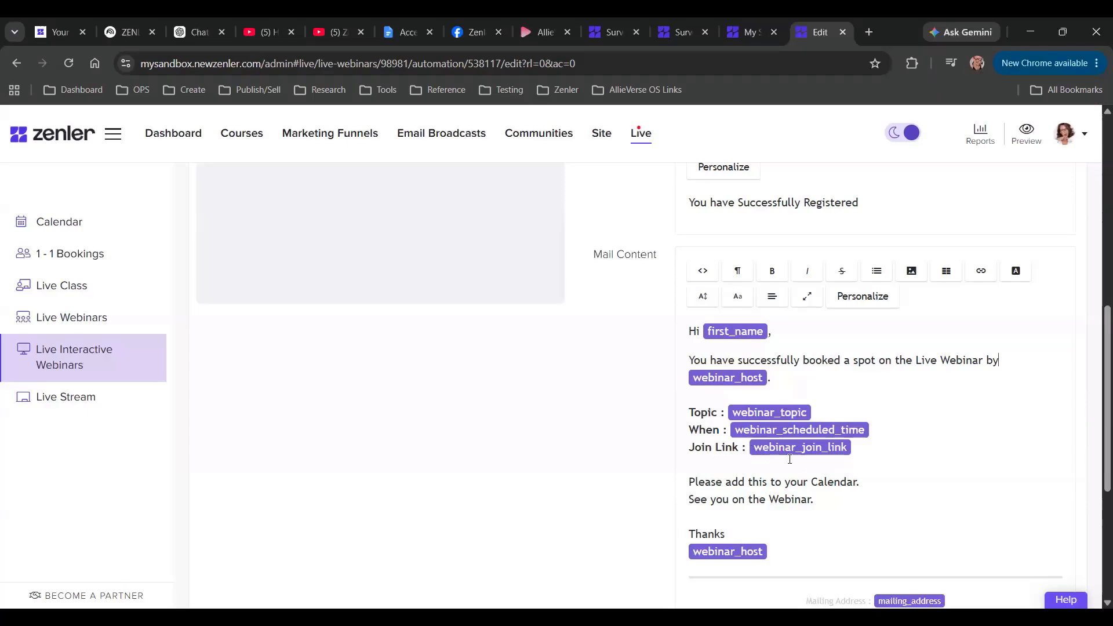
pyautogui.scroll(-4, 791, 461)
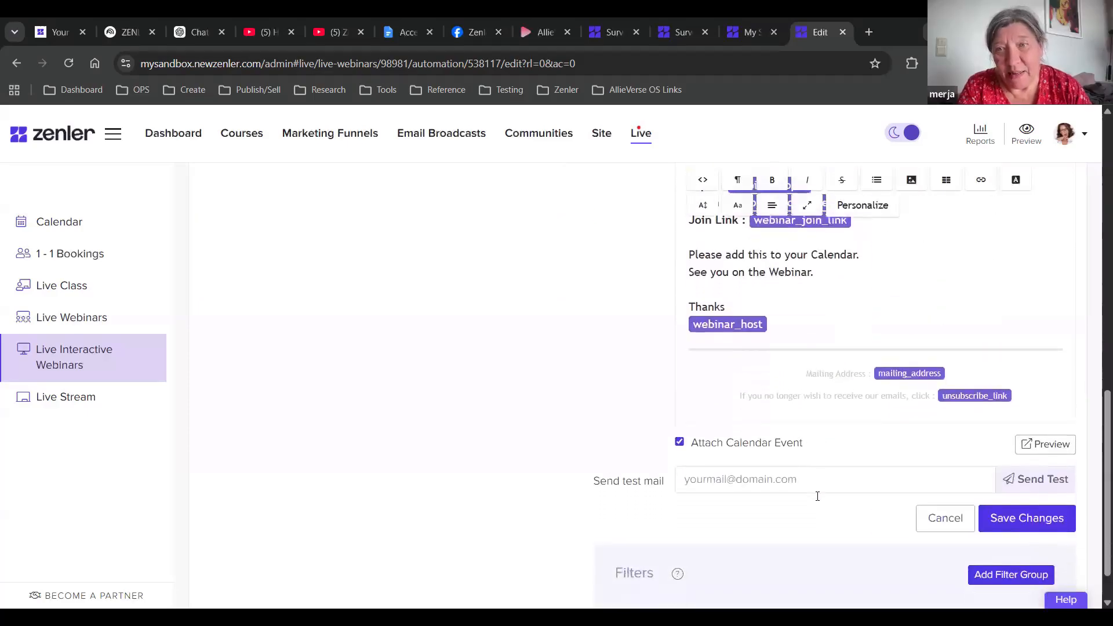
pyautogui.scroll(-1, 818, 502)
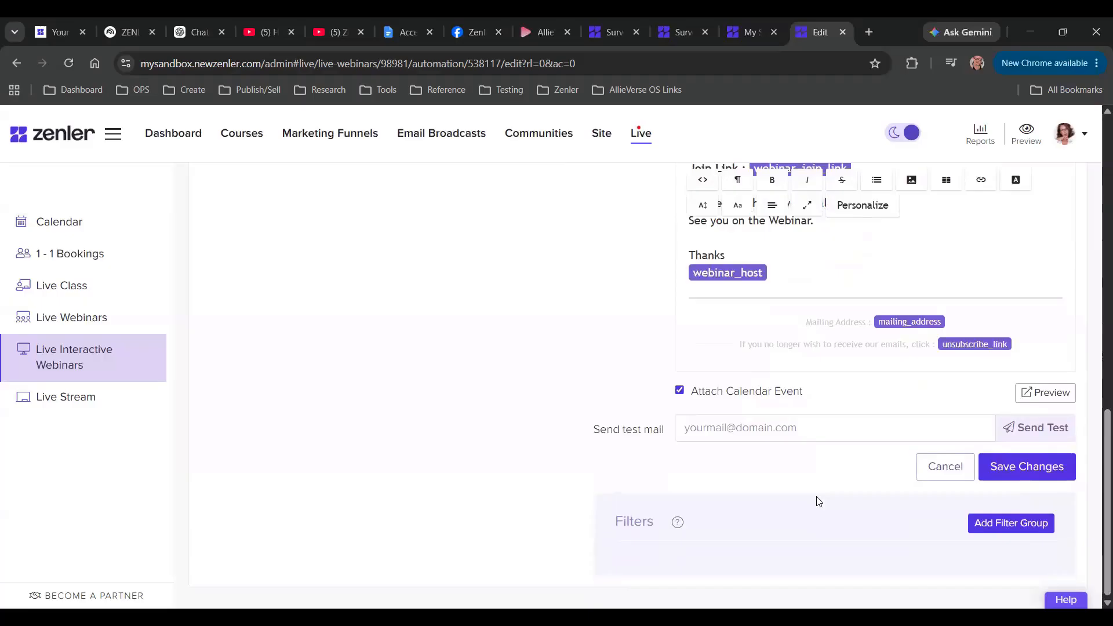
pyautogui.click(1028, 477)
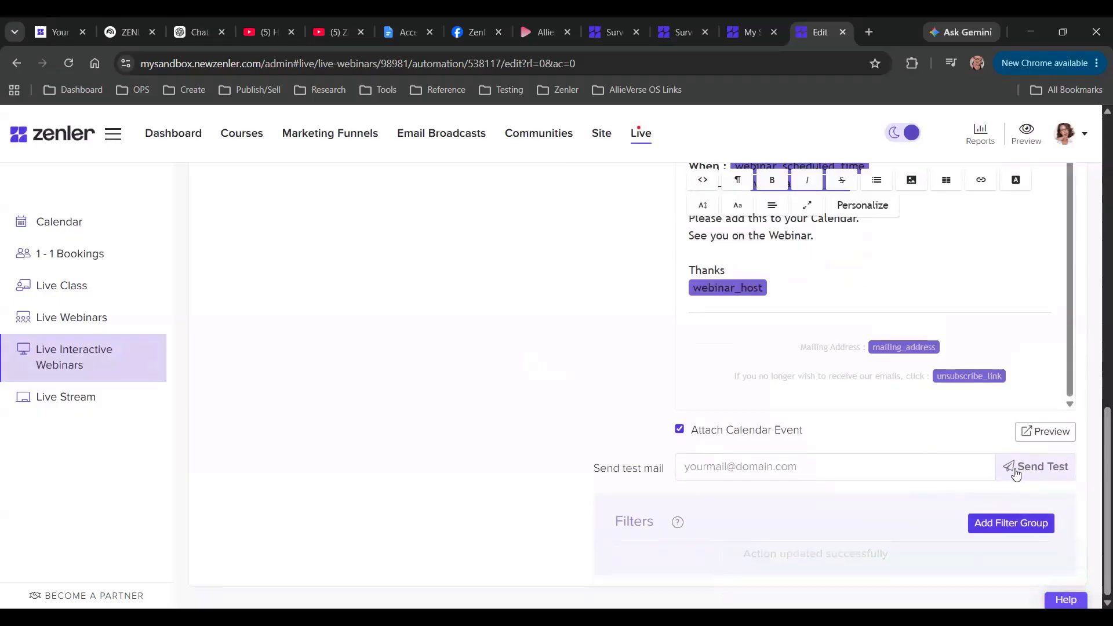
# Preview the registration email and follow its join link to look over the webinar's waiting page
pyautogui.click(1039, 435)
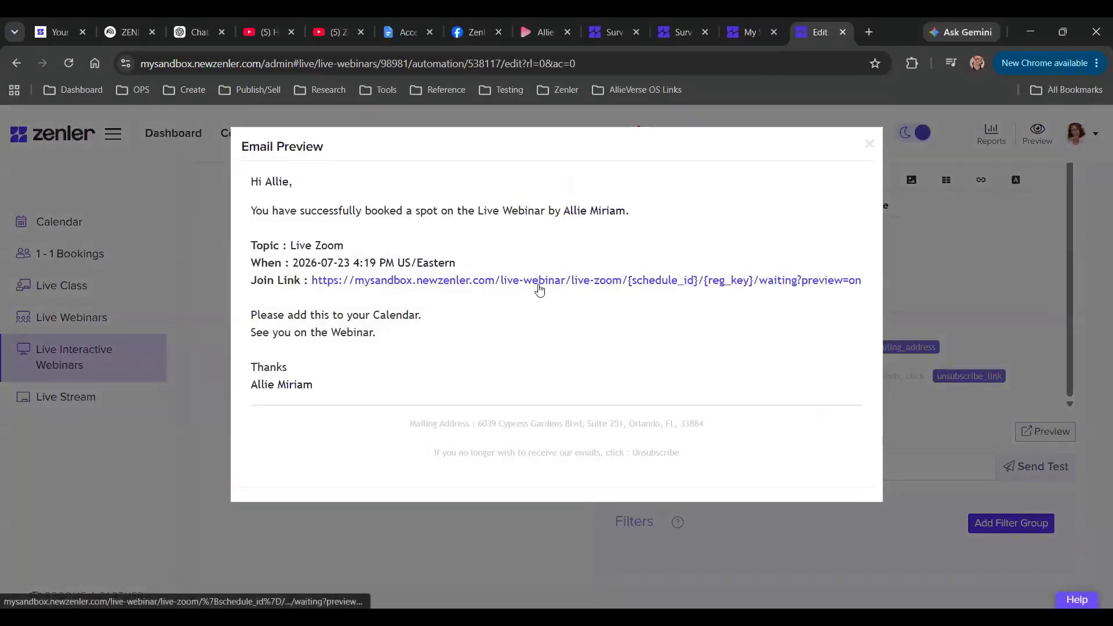
pyautogui.click(570, 287)
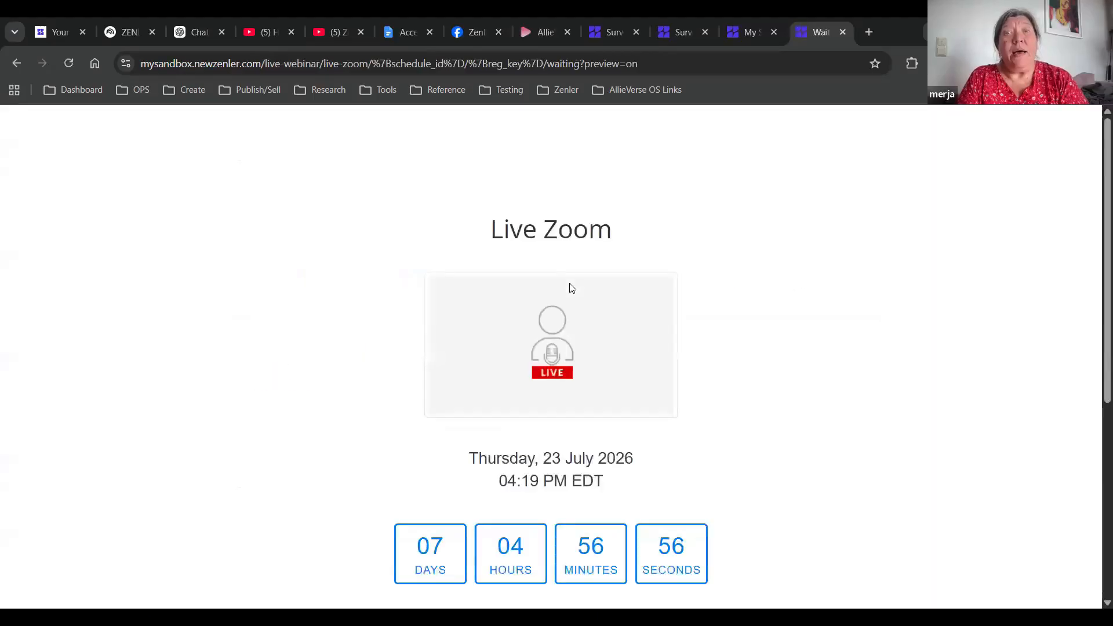
pyautogui.scroll(-5, 571, 287)
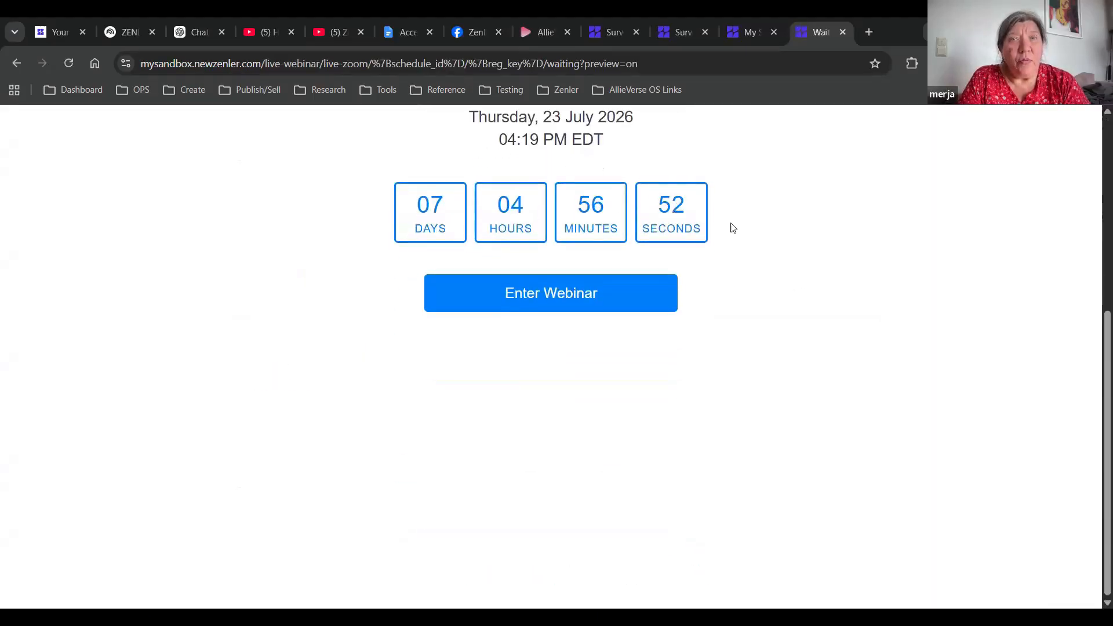
pyautogui.scroll(4, 732, 227)
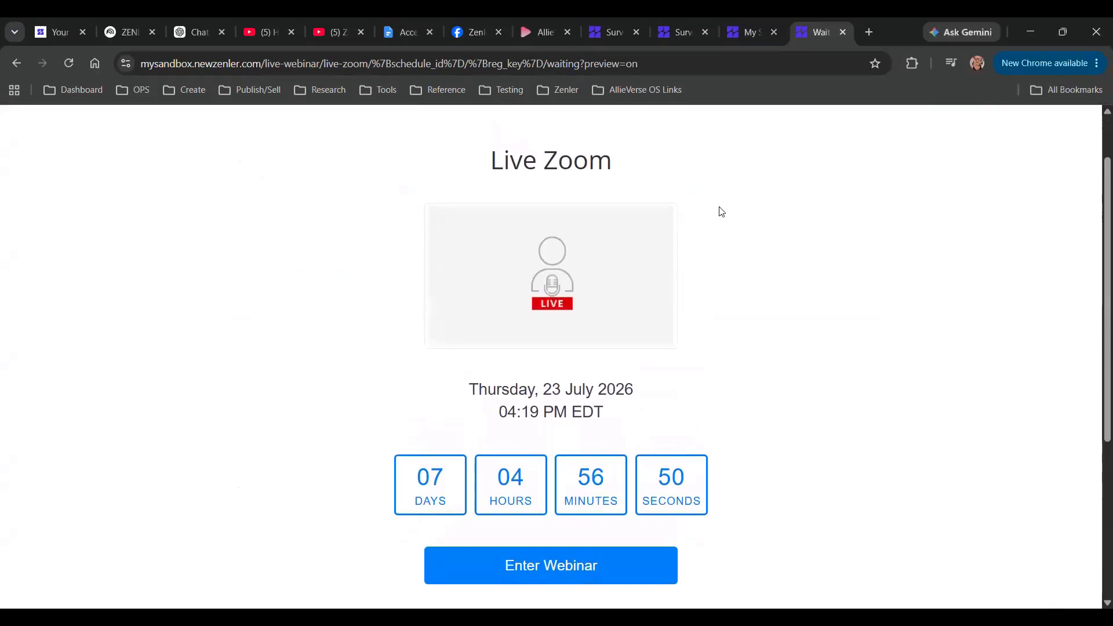
pyautogui.click(760, 34)
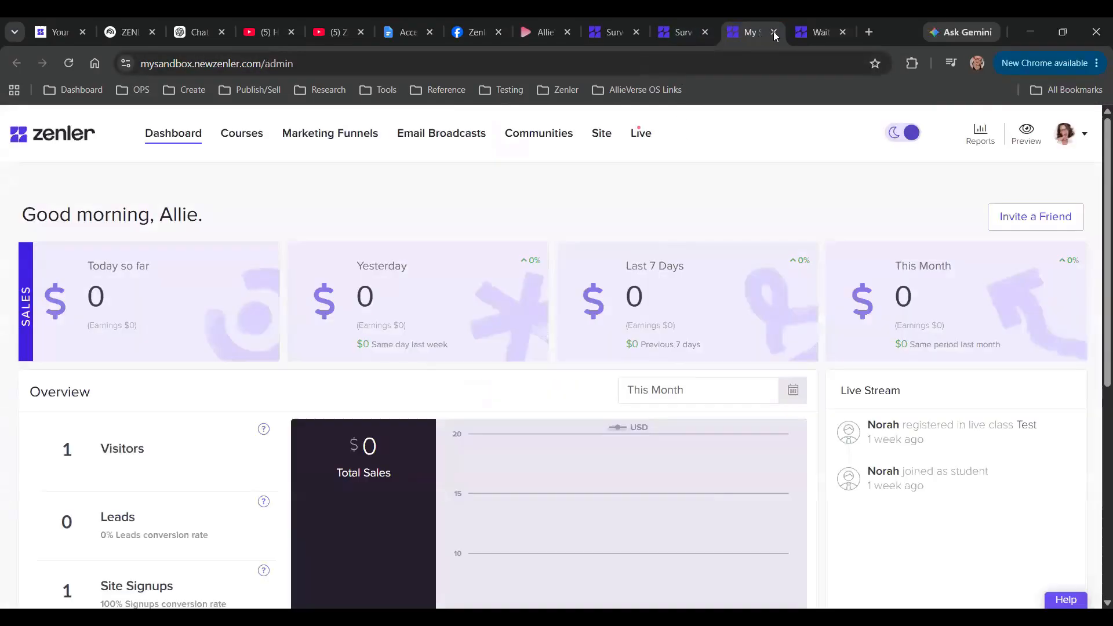
pyautogui.click(814, 32)
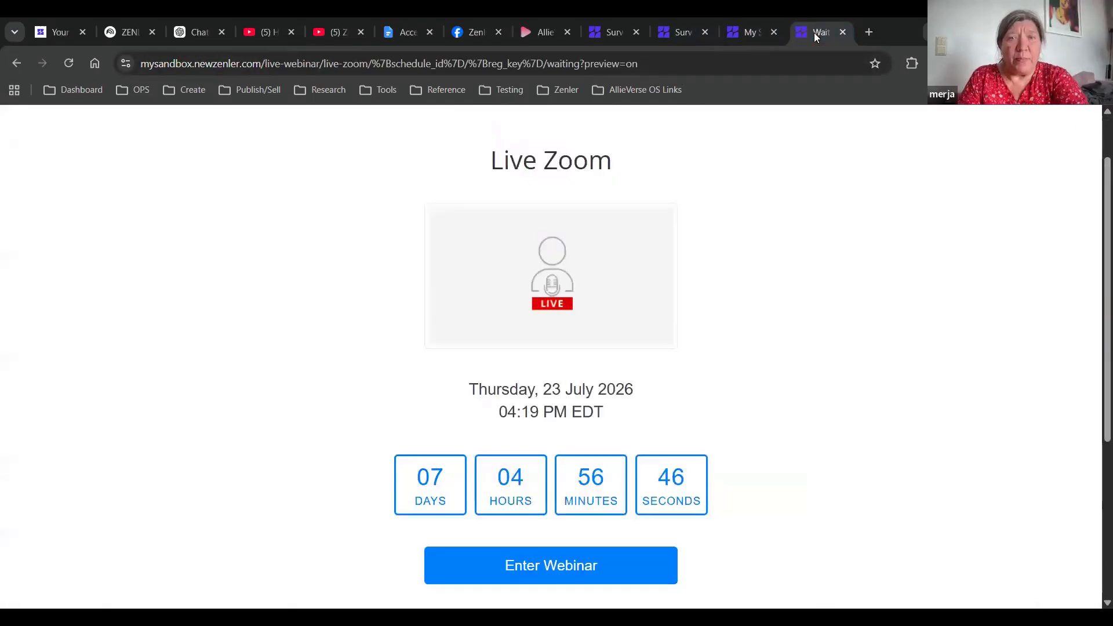
# Try to enter the Live Zoom webinar from its waiting page and look over the schedule and countdown
pyautogui.scroll(-4, 666, 281)
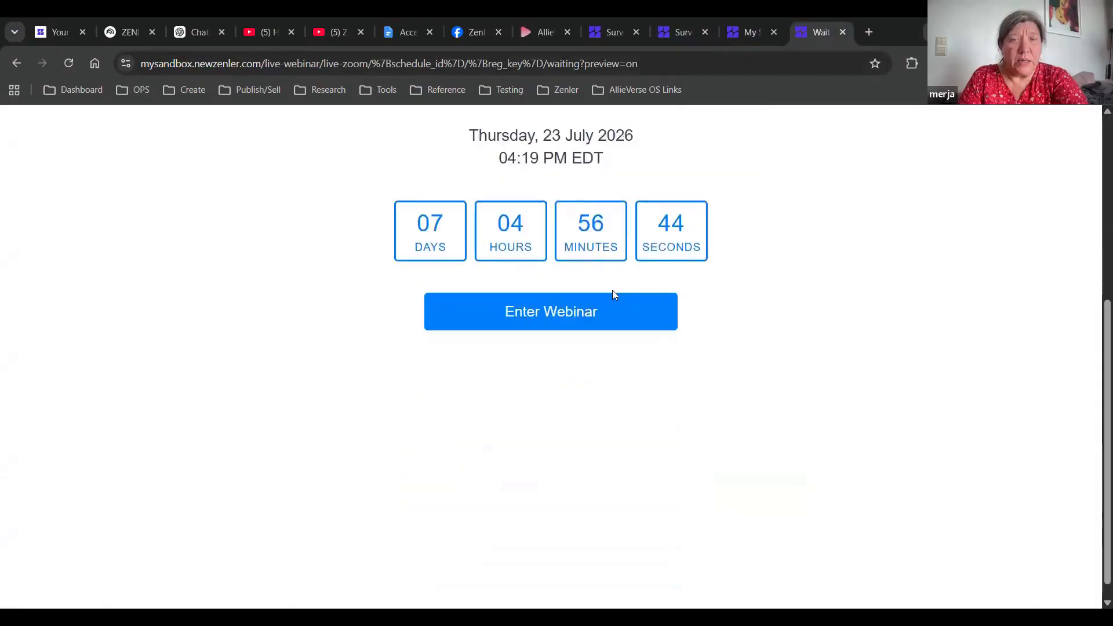
pyautogui.click(554, 319)
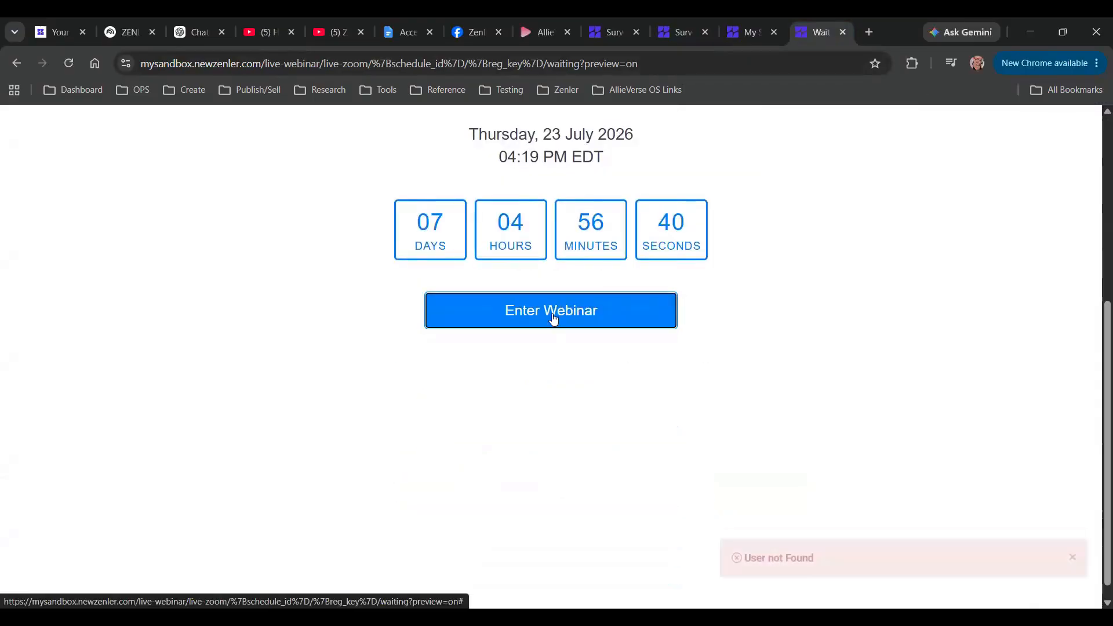
pyautogui.click(554, 319)
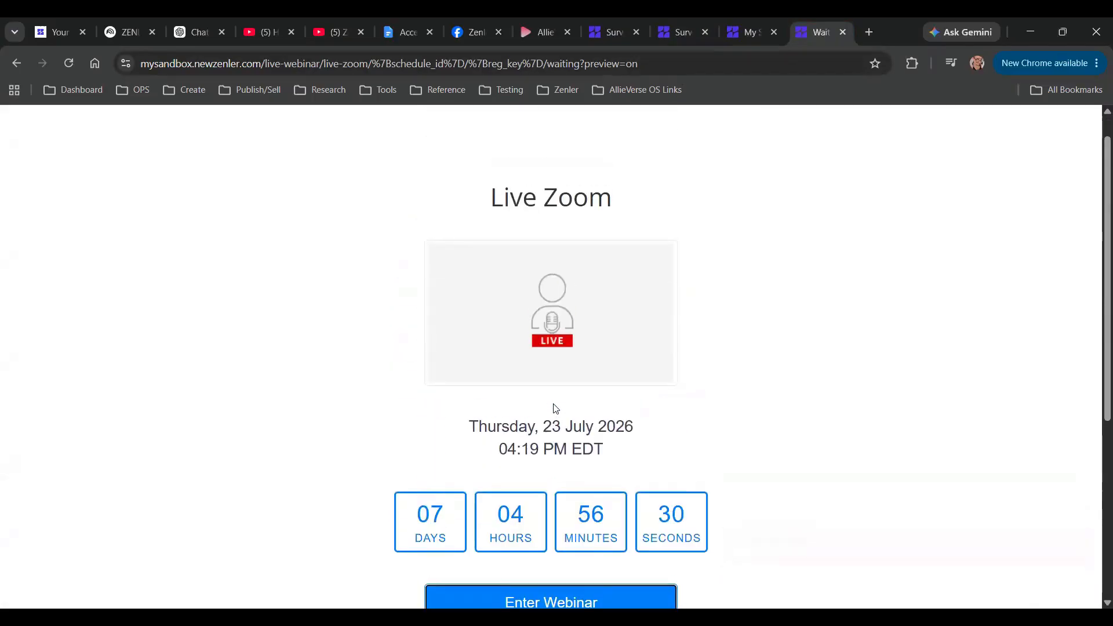
pyautogui.scroll(-4, 554, 410)
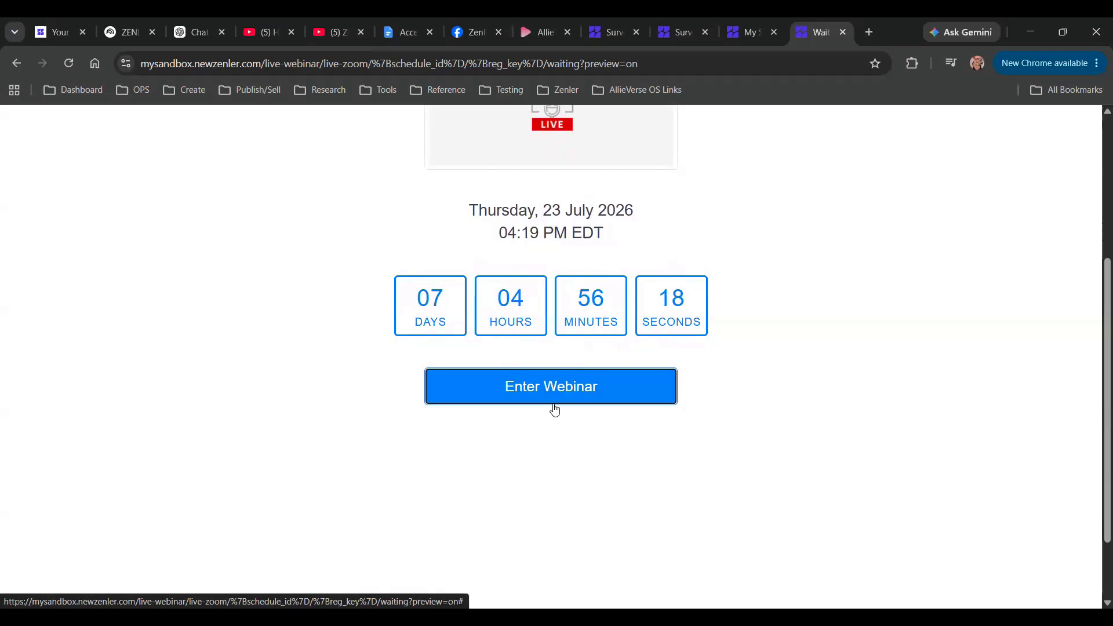
pyautogui.scroll(4, 554, 410)
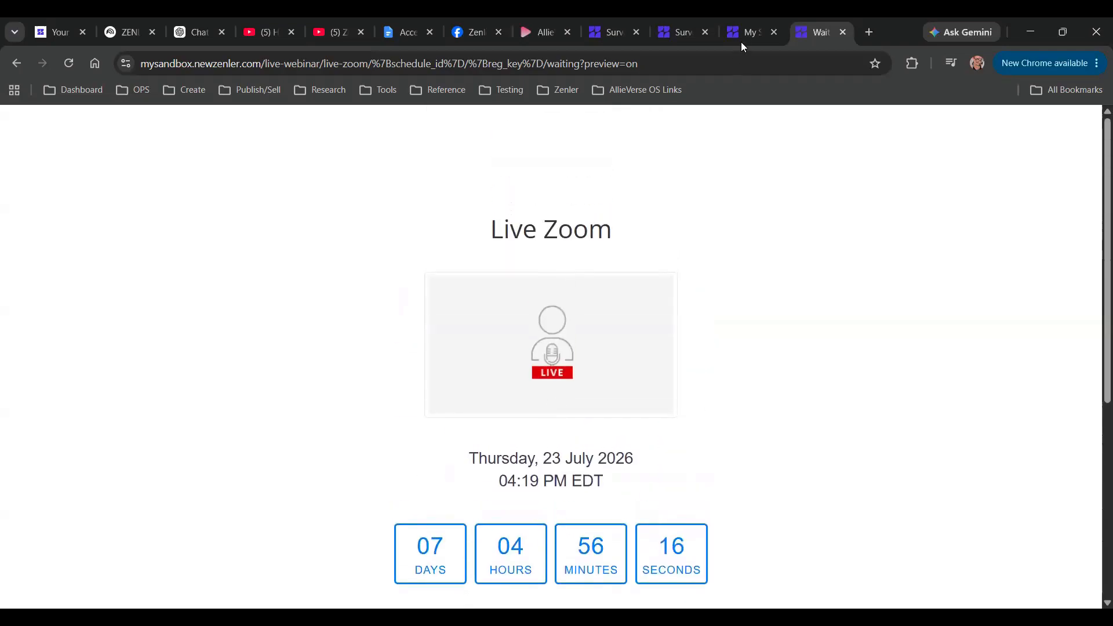
pyautogui.moveTo(745, 31)
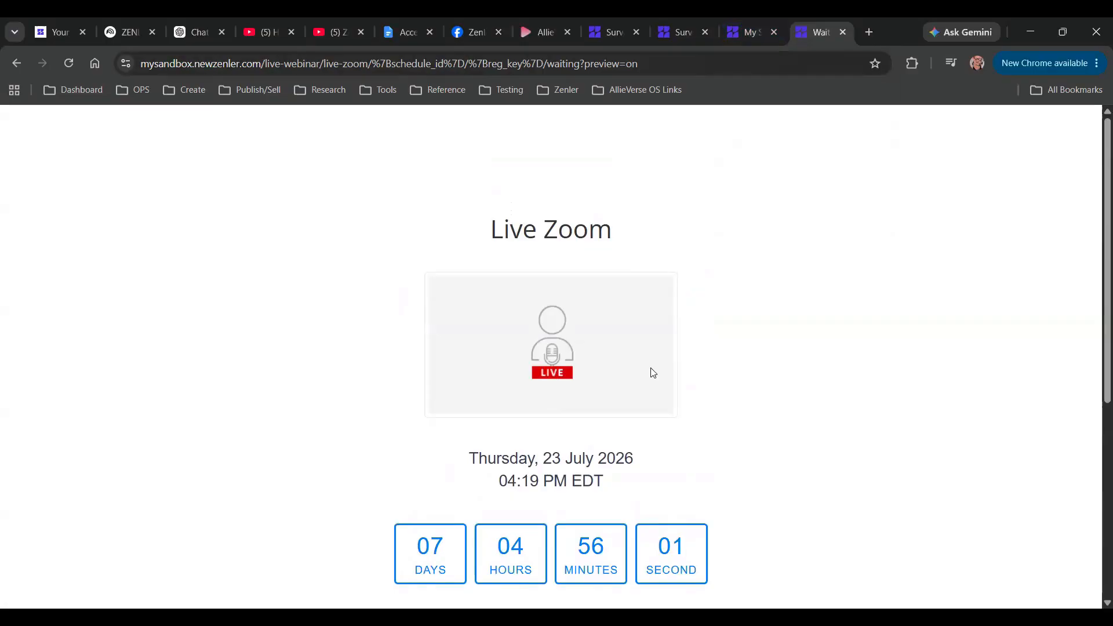
pyautogui.scroll(-5, 653, 373)
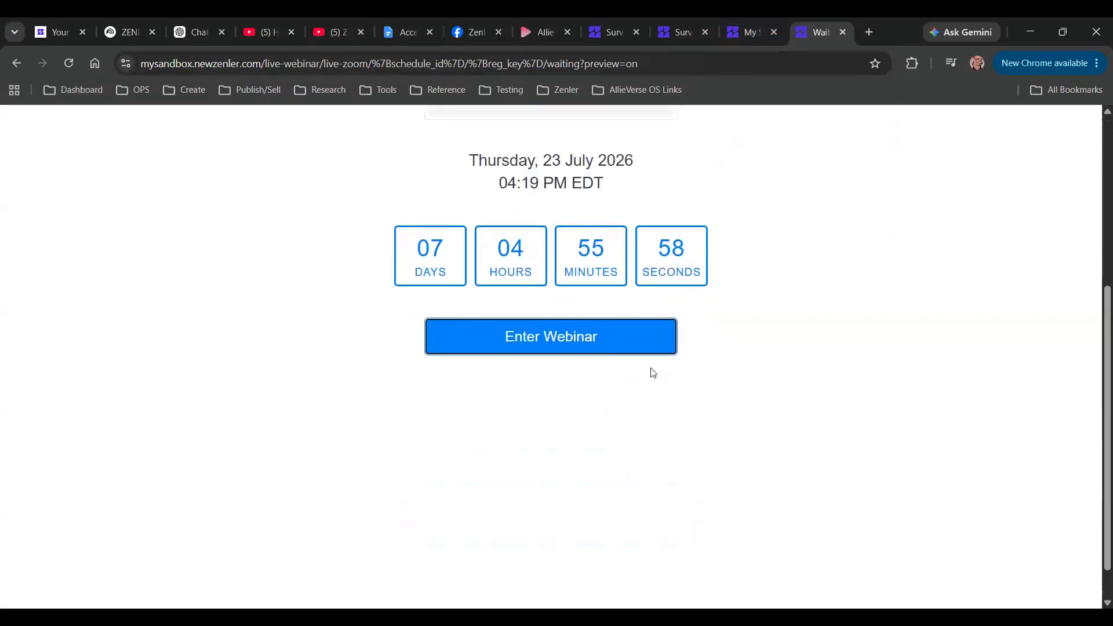
pyautogui.scroll(2, 653, 370)
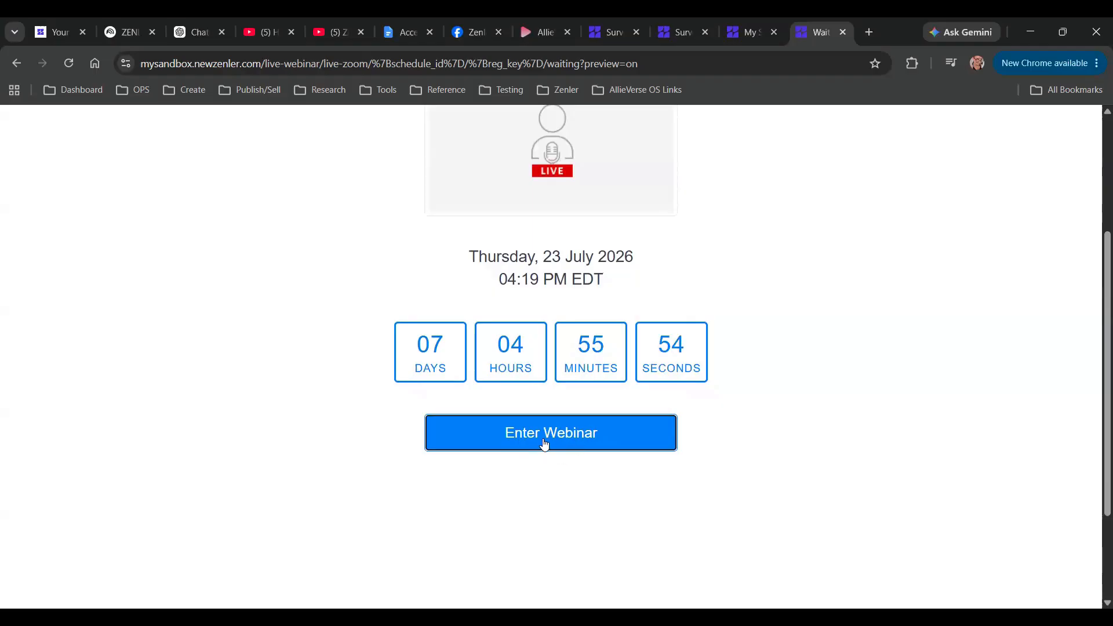
pyautogui.click(582, 434)
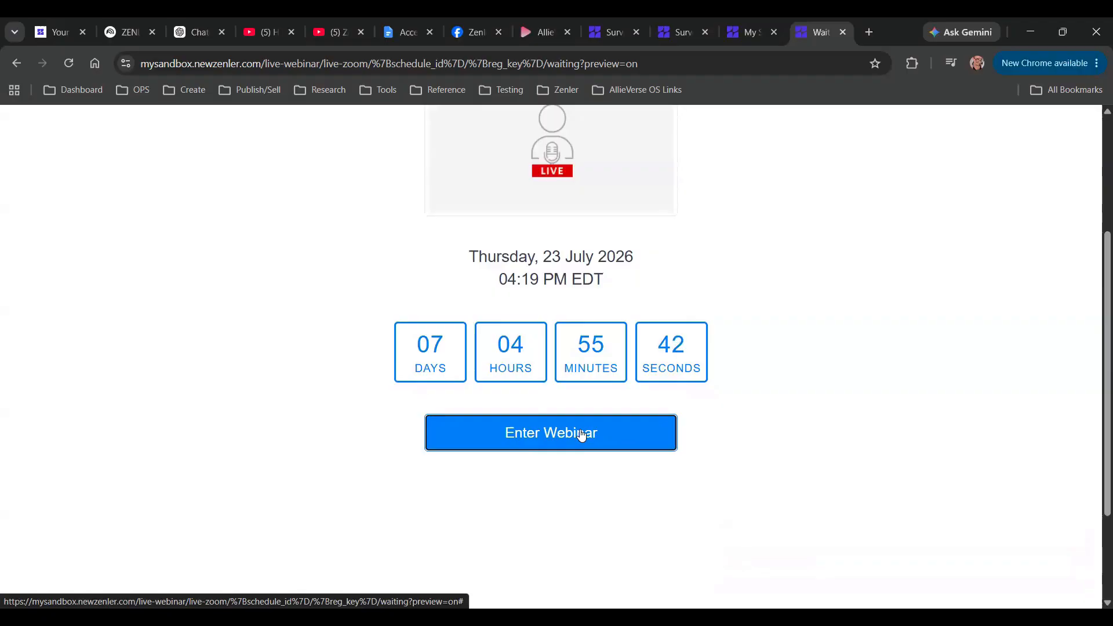
# Return to the registration email preview and follow the join link again to recheck the webinar's waiting page
pyautogui.click(733, 20)
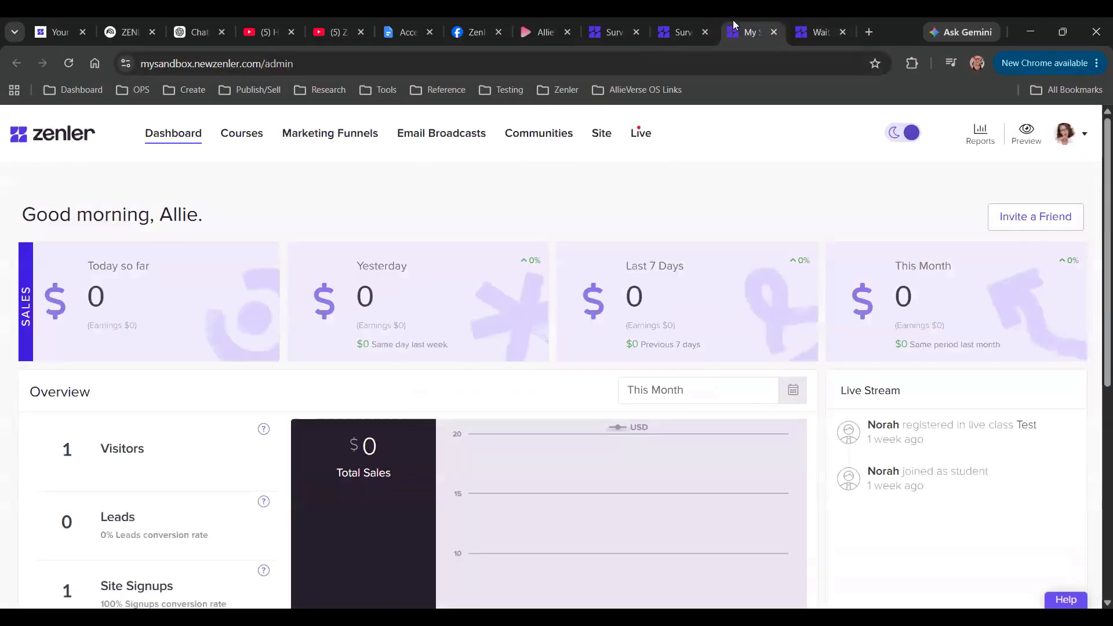
pyautogui.click(822, 22)
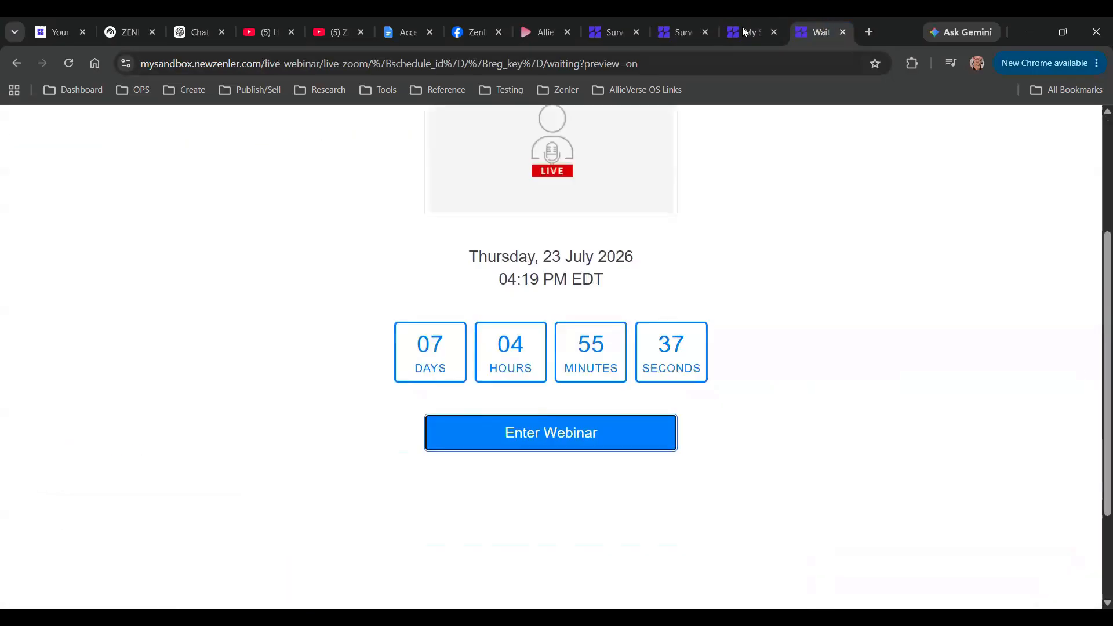
pyautogui.click(12, 66)
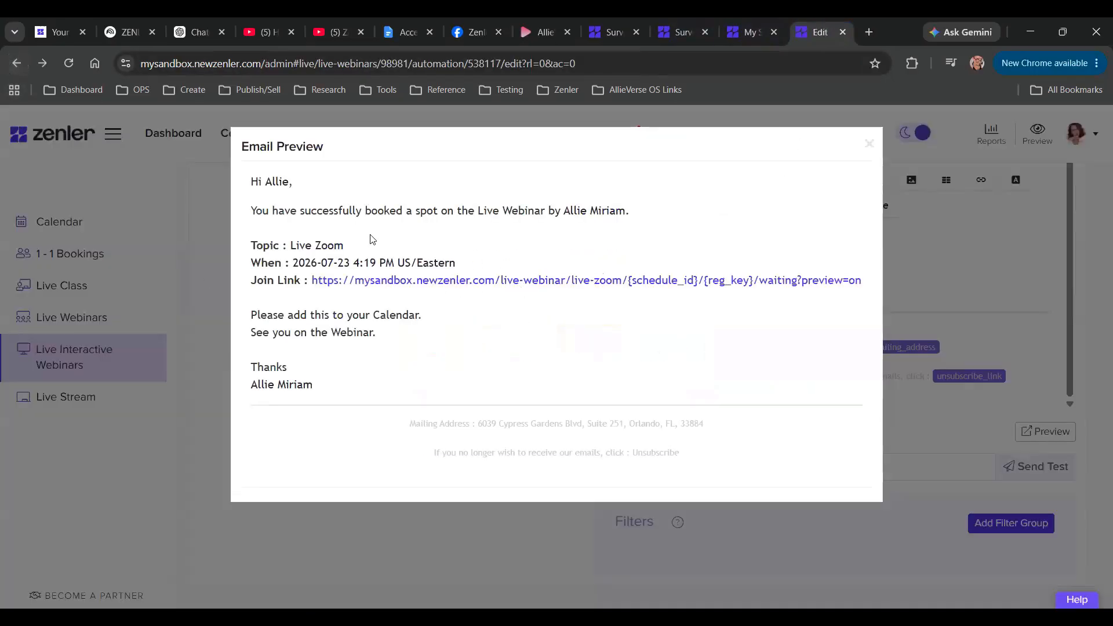
pyautogui.click(585, 283)
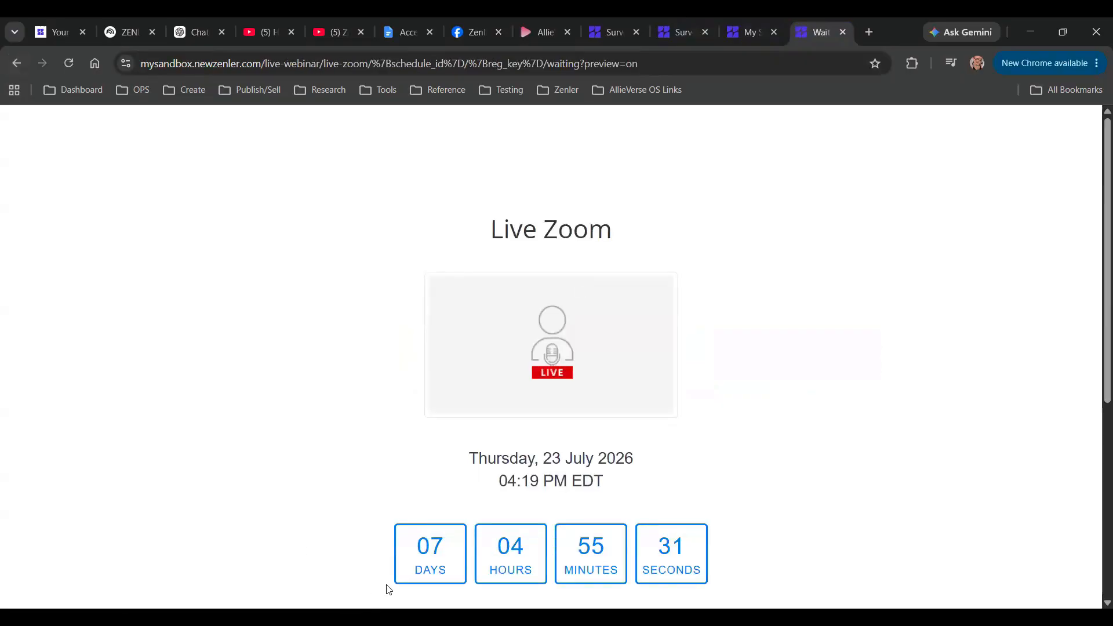
pyautogui.scroll(-5, 553, 162)
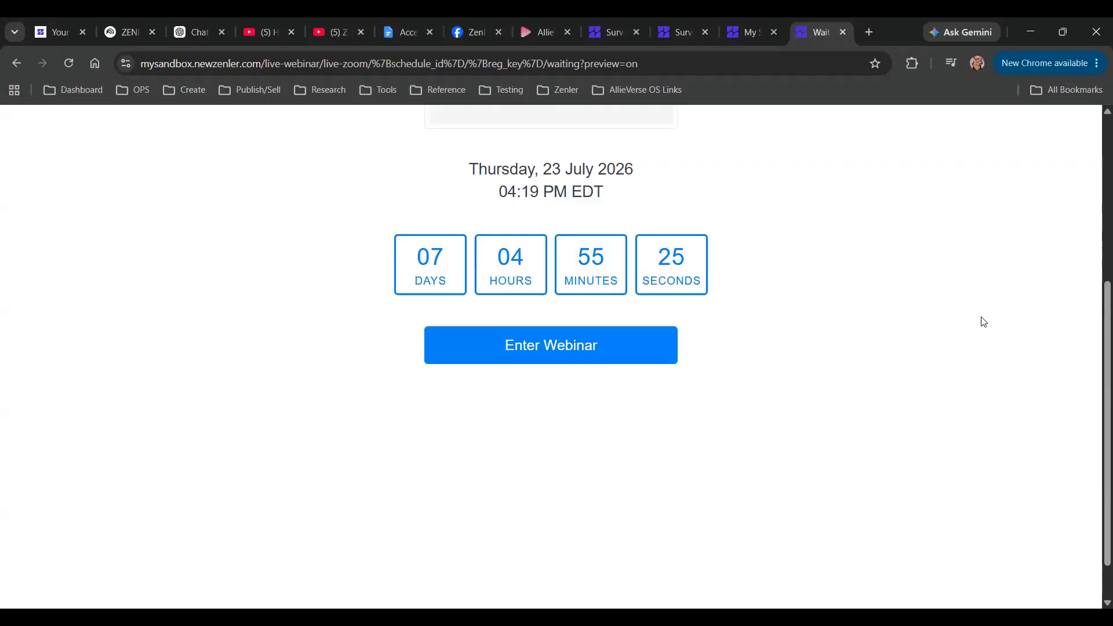
pyautogui.scroll(5, 984, 322)
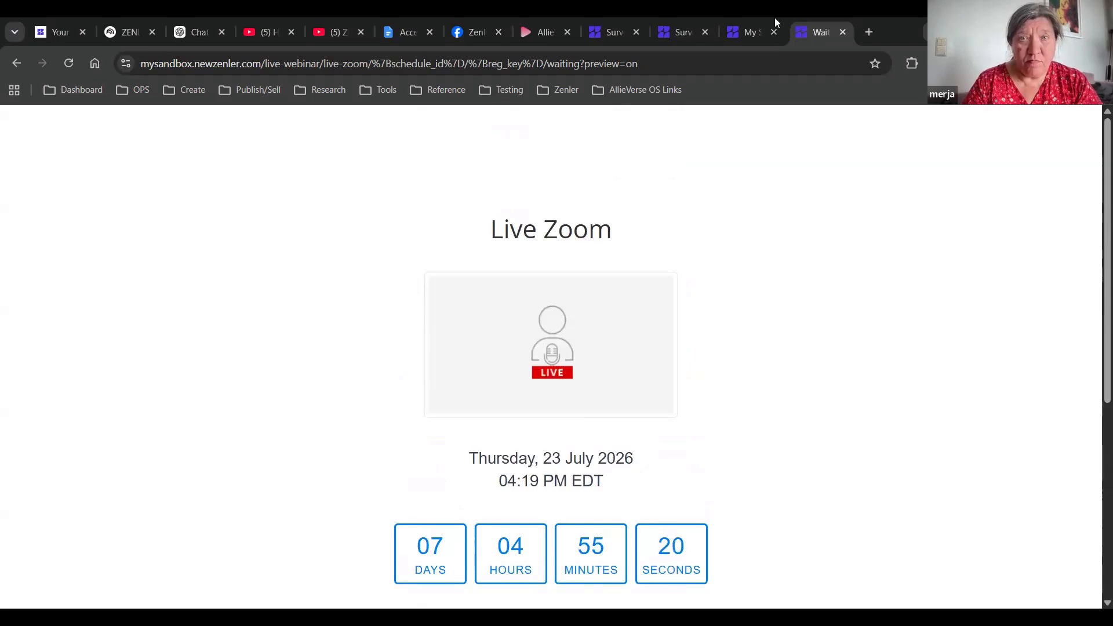
# Close the email preview and reopen the Webinar Registration Email from the Register Mail Sequence in the webinar's automation rules
pyautogui.click(17, 64)
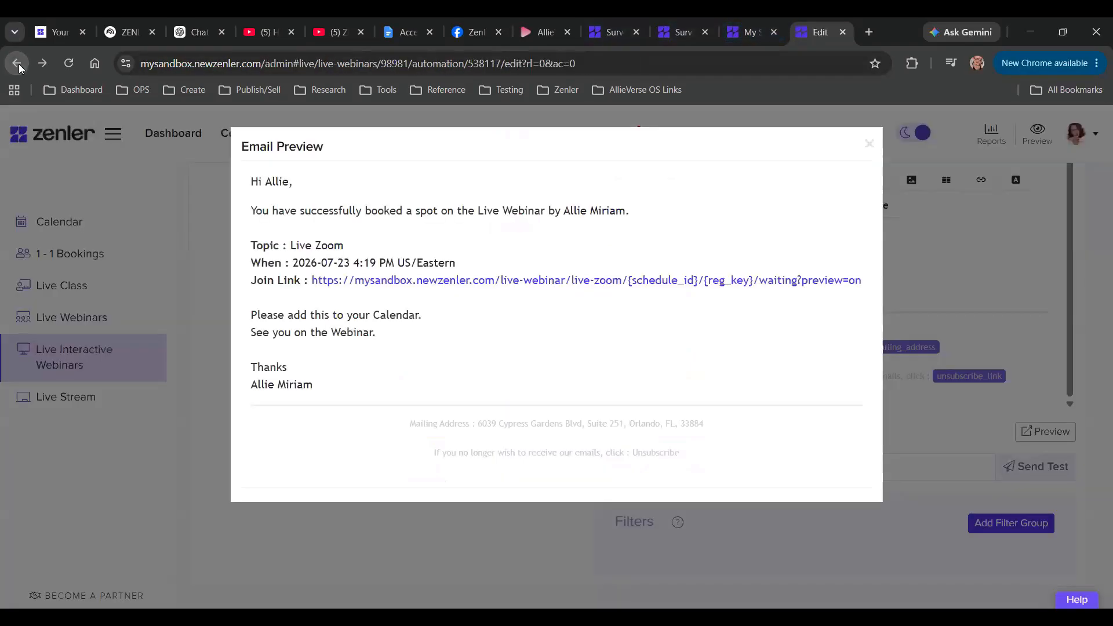
pyautogui.click(867, 150)
pyautogui.scroll(10, 355, 334)
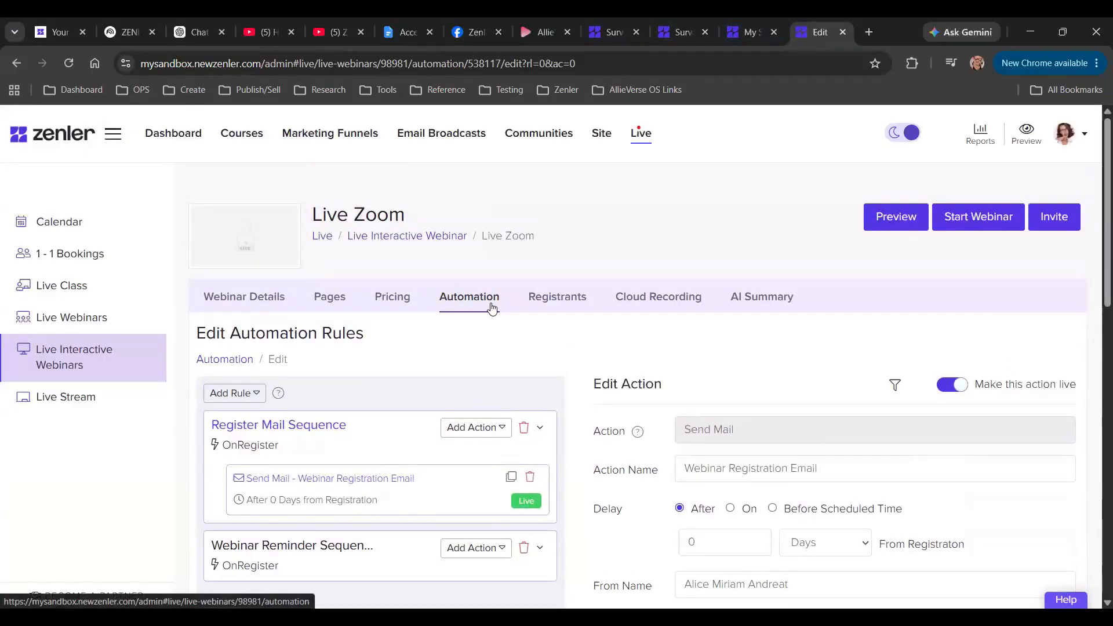
pyautogui.click(491, 307)
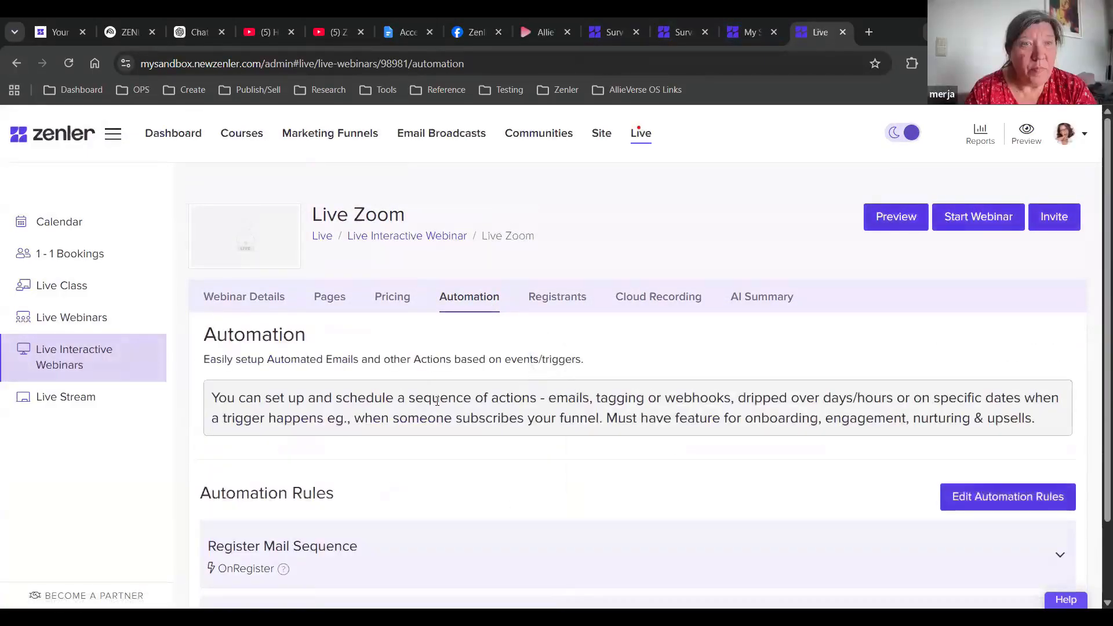
pyautogui.scroll(-2, 329, 468)
pyautogui.click(325, 470)
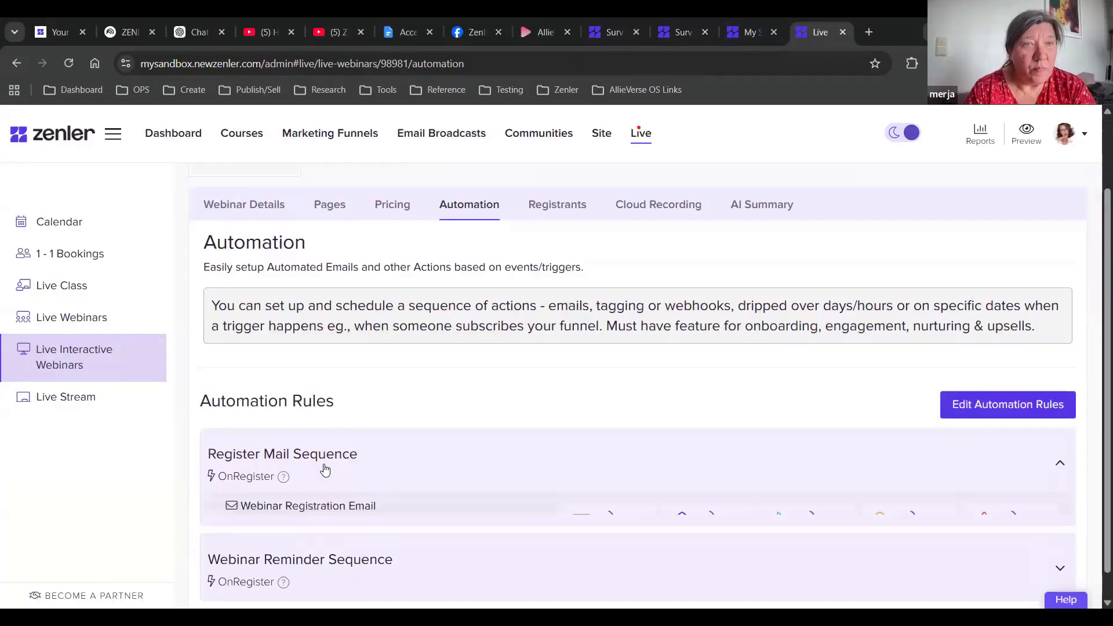
pyautogui.scroll(-1, 323, 467)
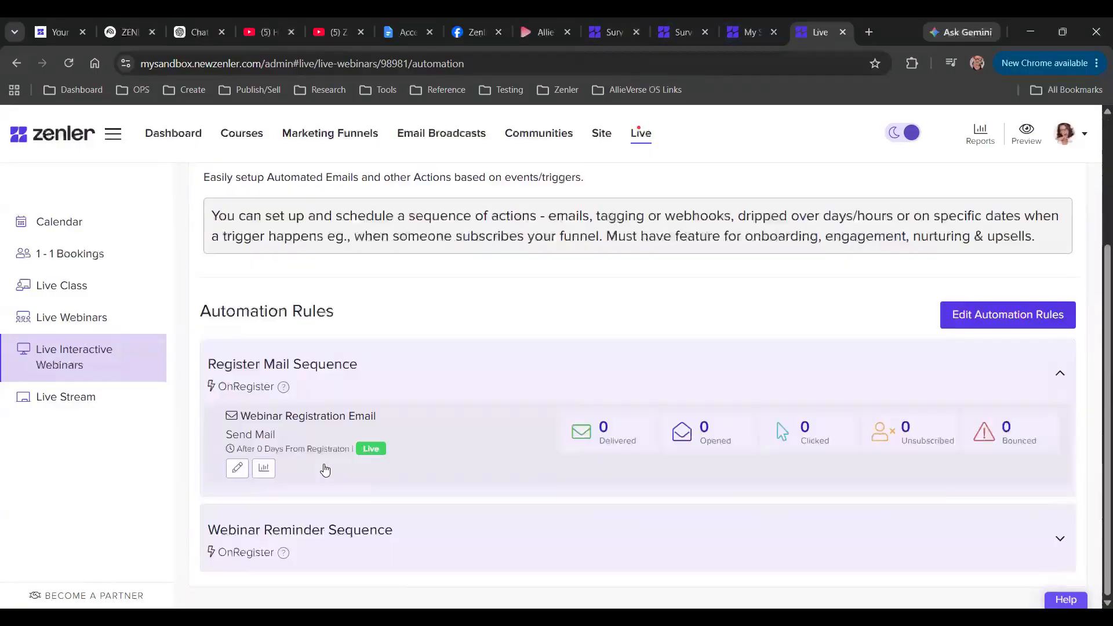
pyautogui.click(233, 474)
# Preview the reopened registration email and open its join link to show the waiting page attendees reach
pyautogui.scroll(-5, 897, 429)
pyautogui.scroll(-3, 897, 429)
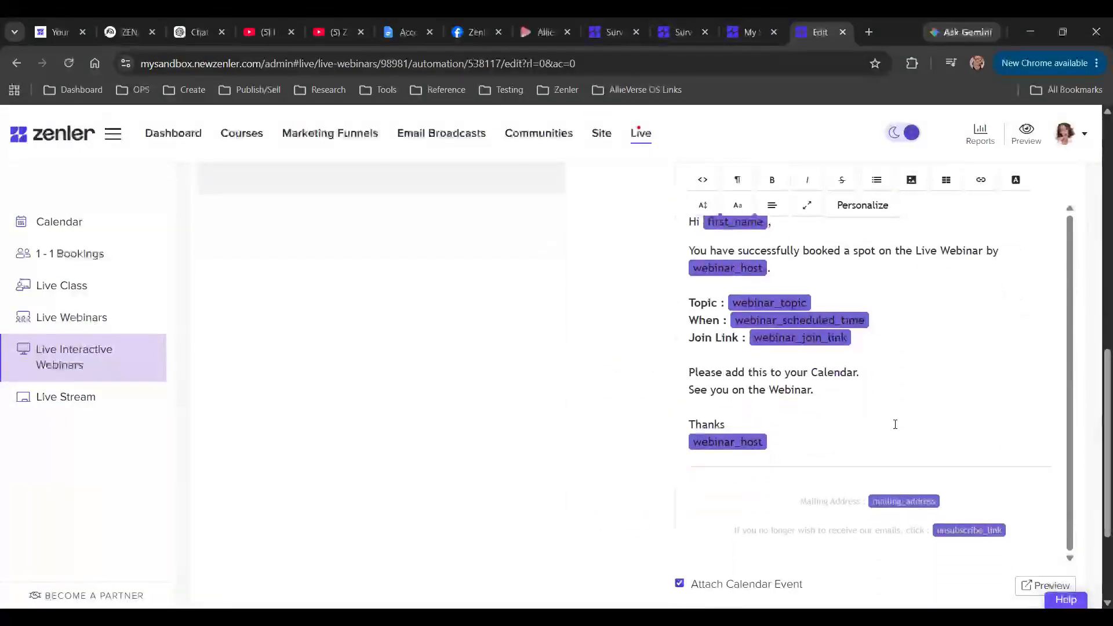
pyautogui.scroll(-3, 927, 464)
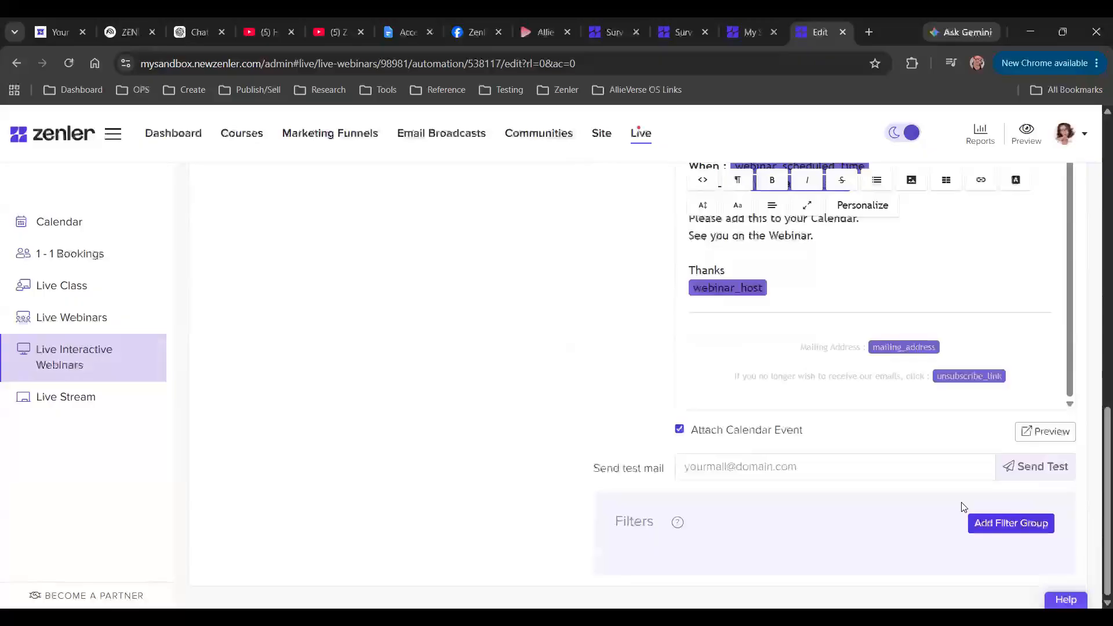
pyautogui.click(1037, 433)
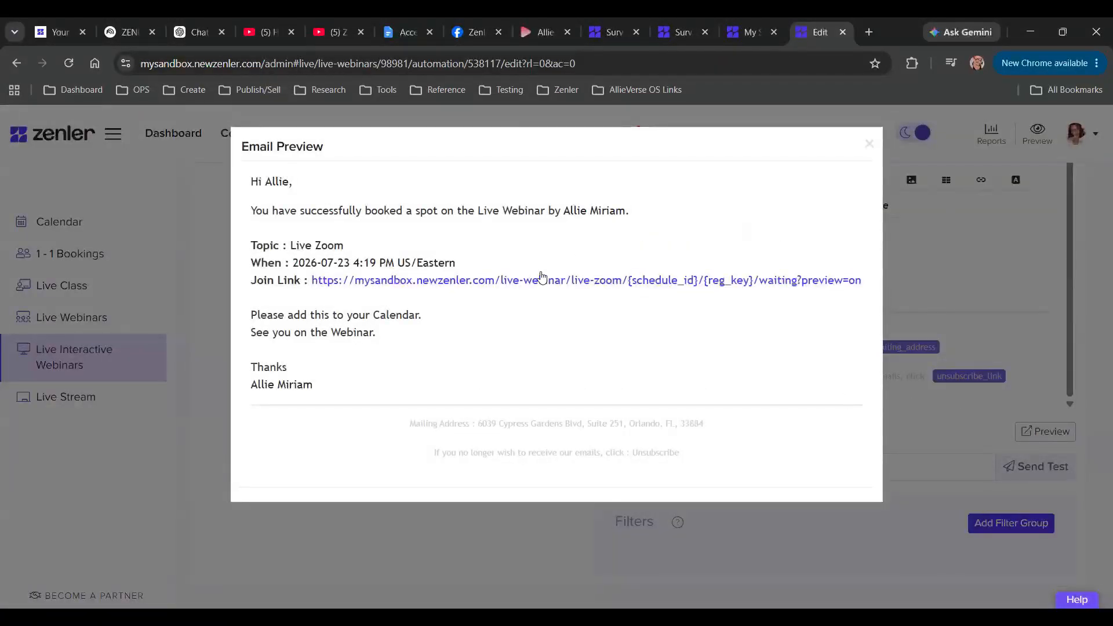
pyautogui.click(537, 284)
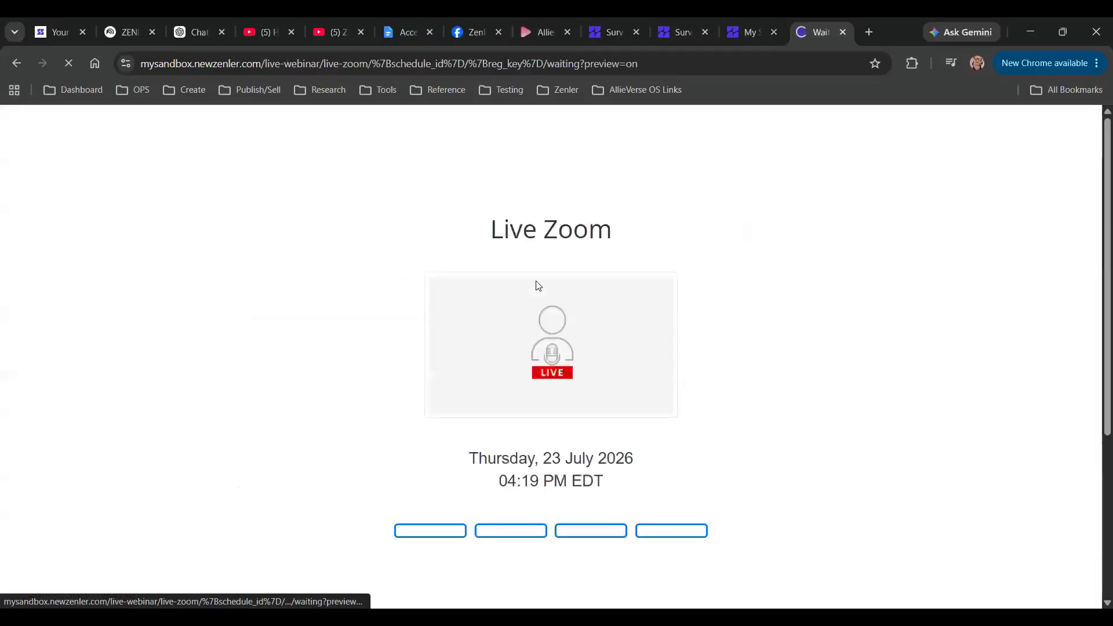
pyautogui.scroll(-5, 538, 286)
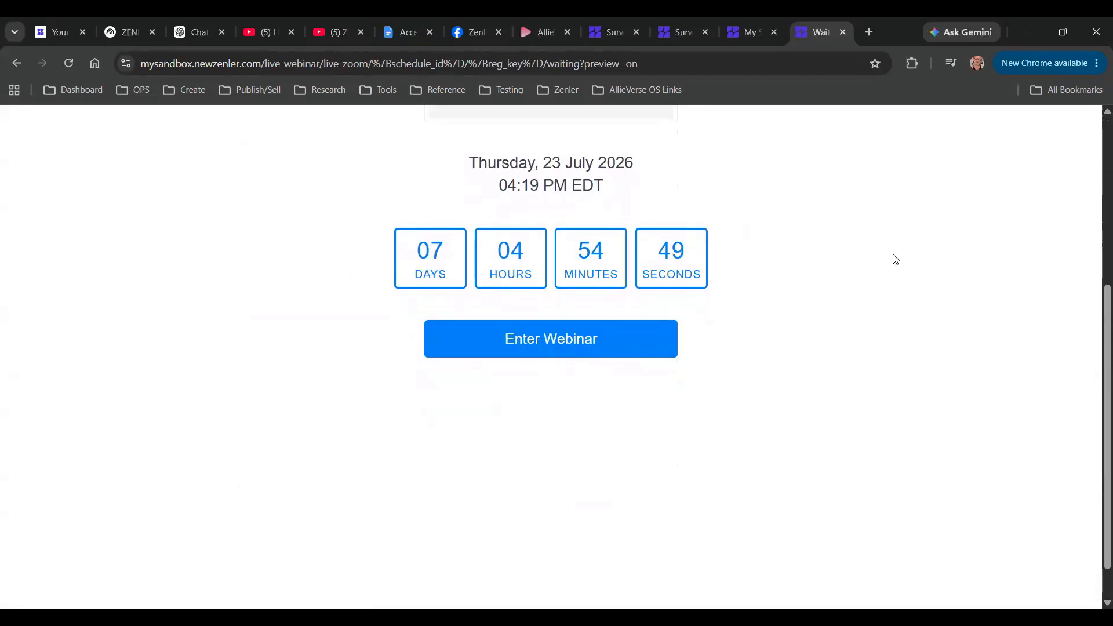
pyautogui.scroll(5, 758, 383)
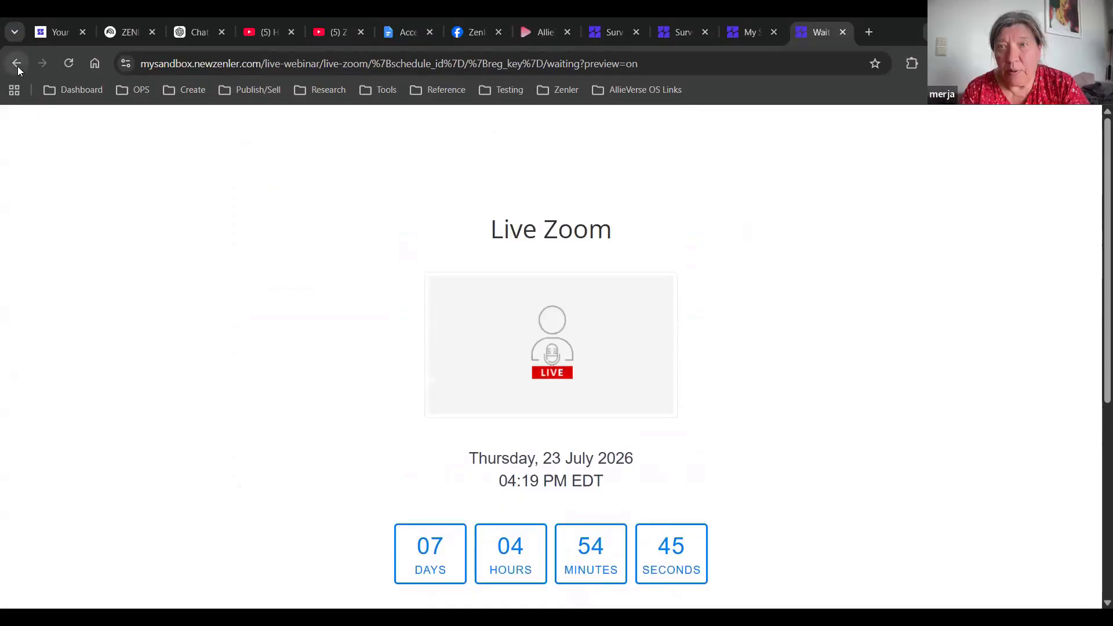
# Go back to the registration email, close its preview and look over the automation rule's settings
pyautogui.click(21, 68)
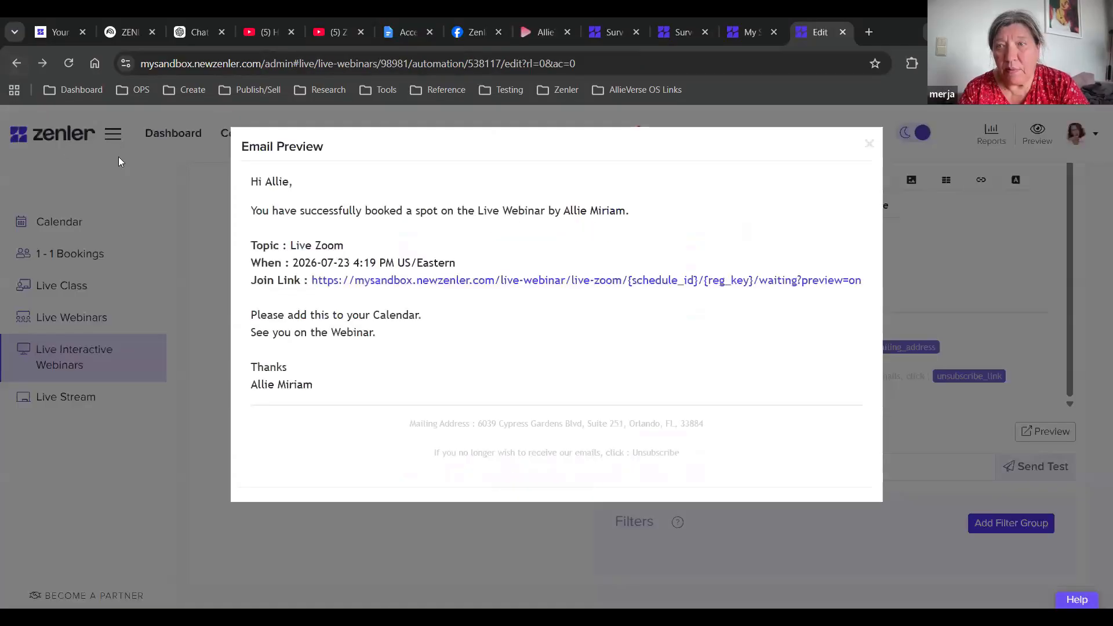
pyautogui.click(867, 142)
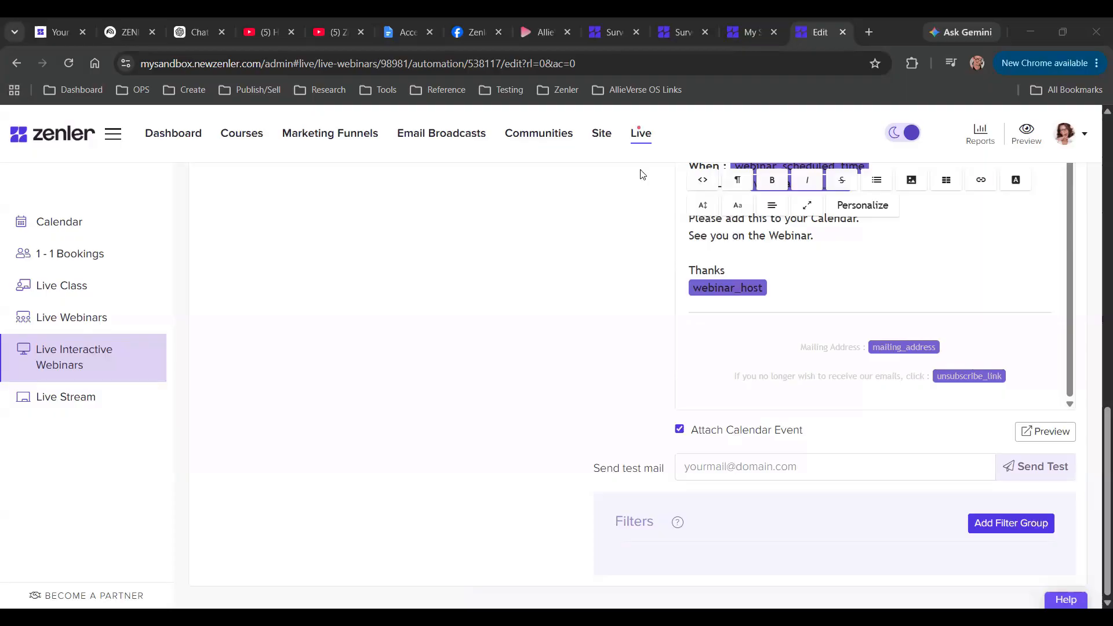
pyautogui.scroll(10, 642, 171)
pyautogui.scroll(-1, 621, 315)
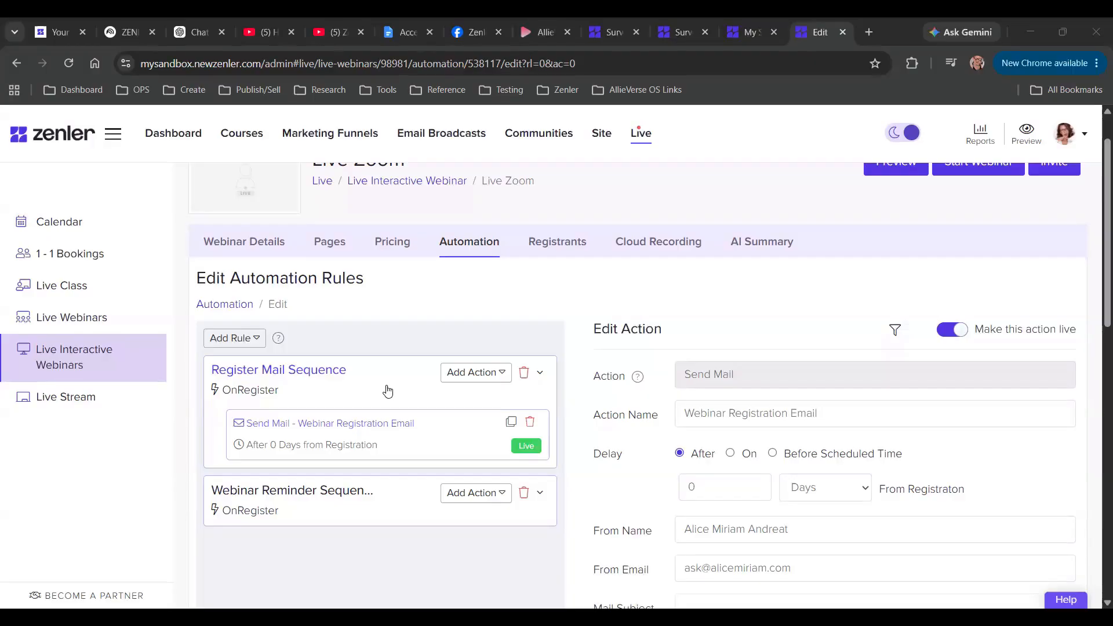
pyautogui.scroll(1, 388, 392)
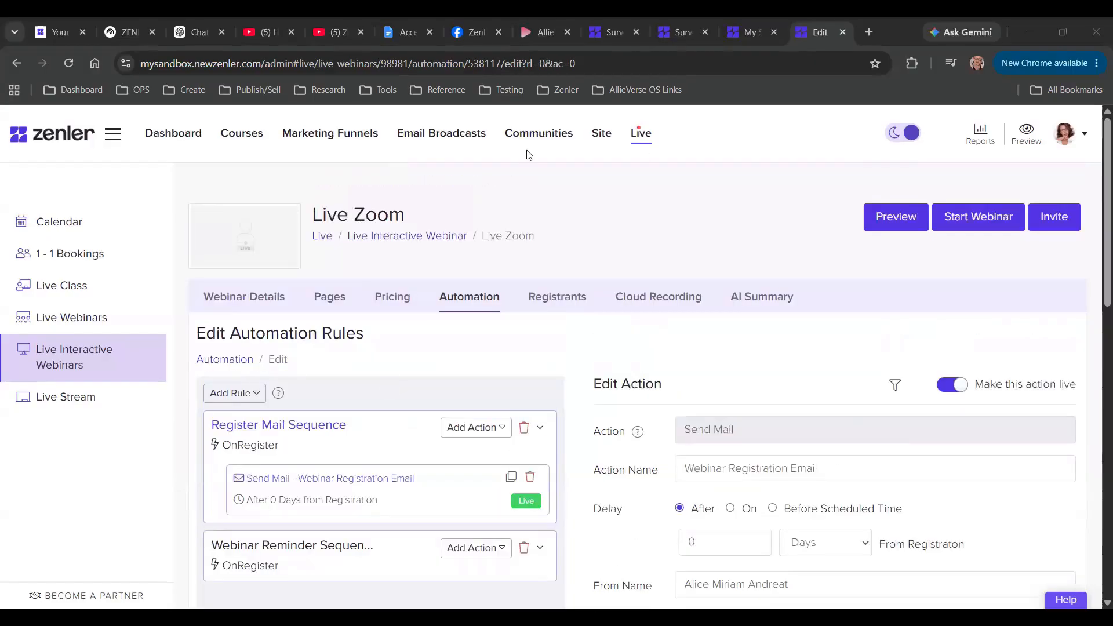
# Leave the webinar's automation rules and open the Integrations page in the sandbox's site settings
pyautogui.click(170, 138)
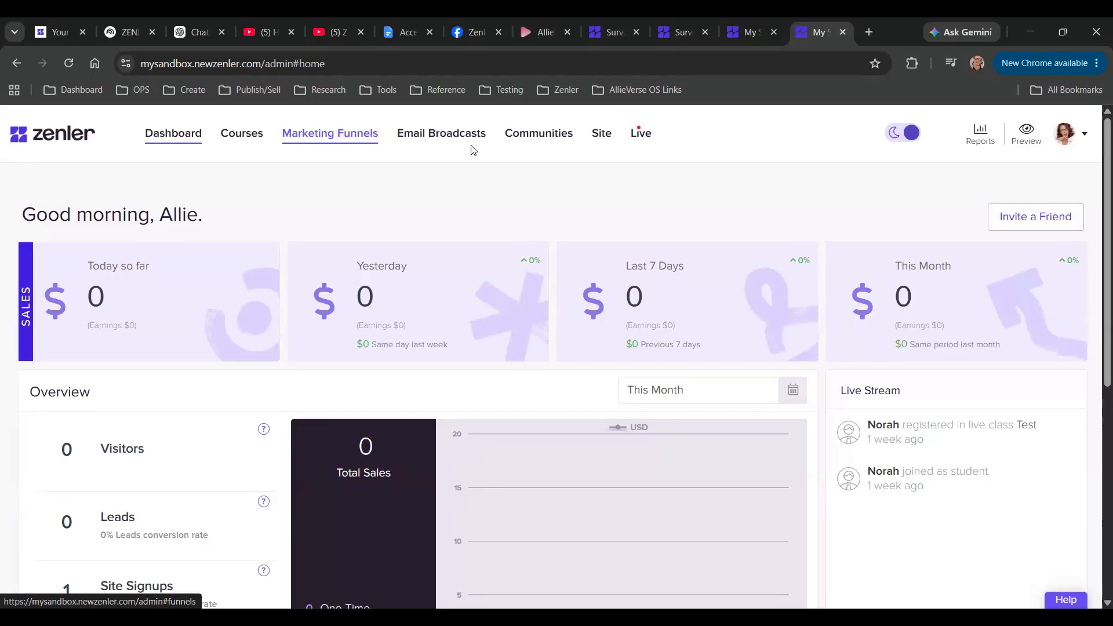
pyautogui.click(603, 134)
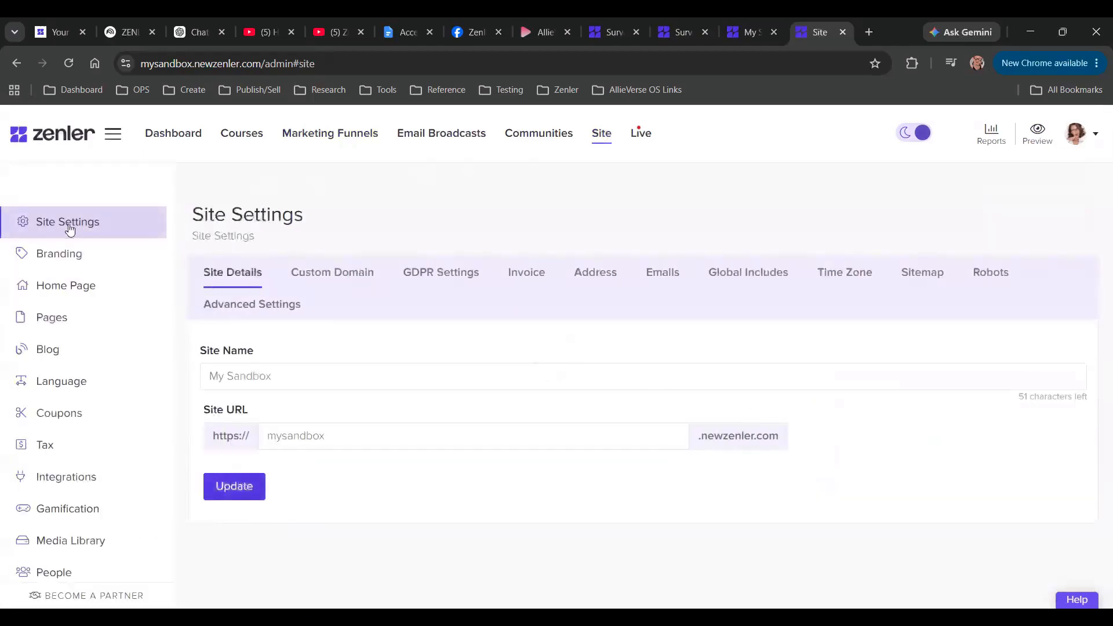
pyautogui.click(50, 249)
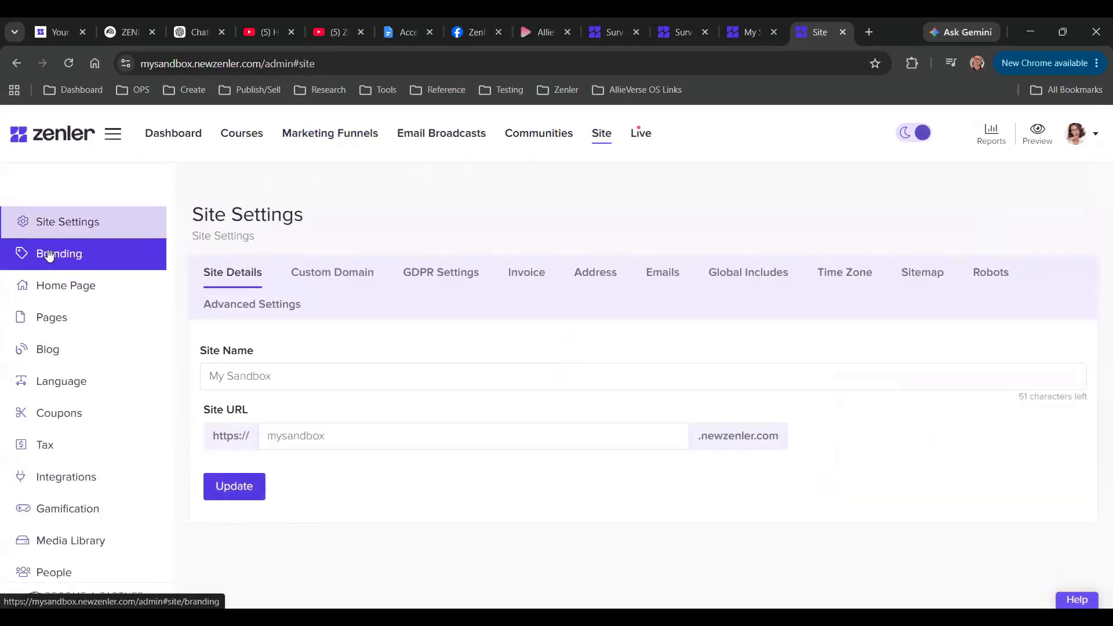
pyautogui.click(135, 386)
pyautogui.click(37, 379)
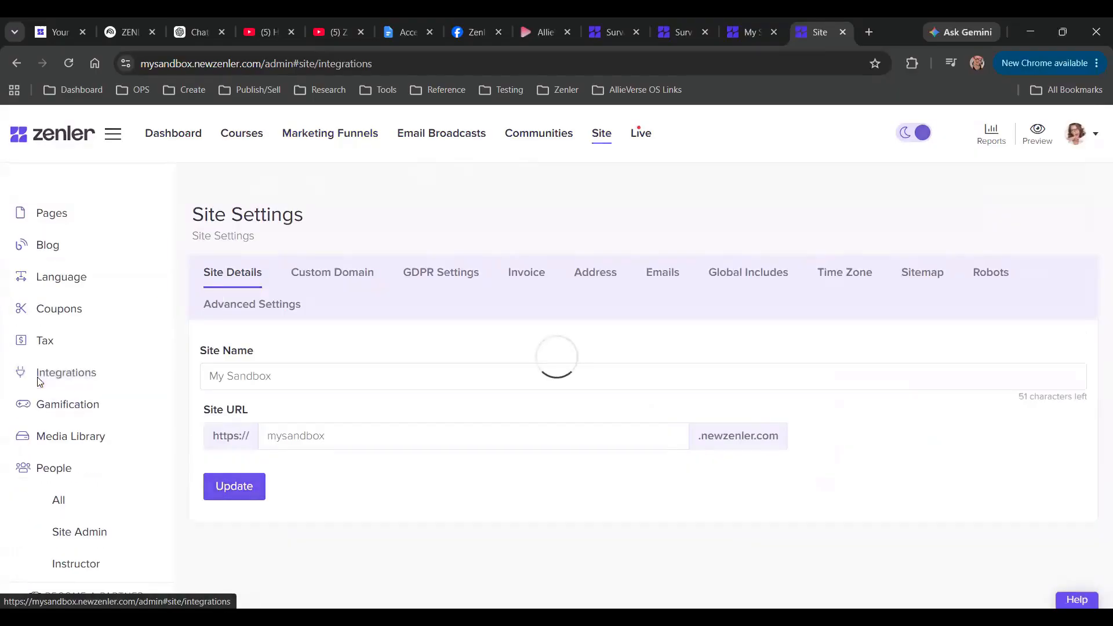
# Review the available site integrations from Stripe, PayPal and Zenler Mail through Zapier, Zoom, Facebook Pixel and Mailchimp
pyautogui.scroll(-5, 873, 357)
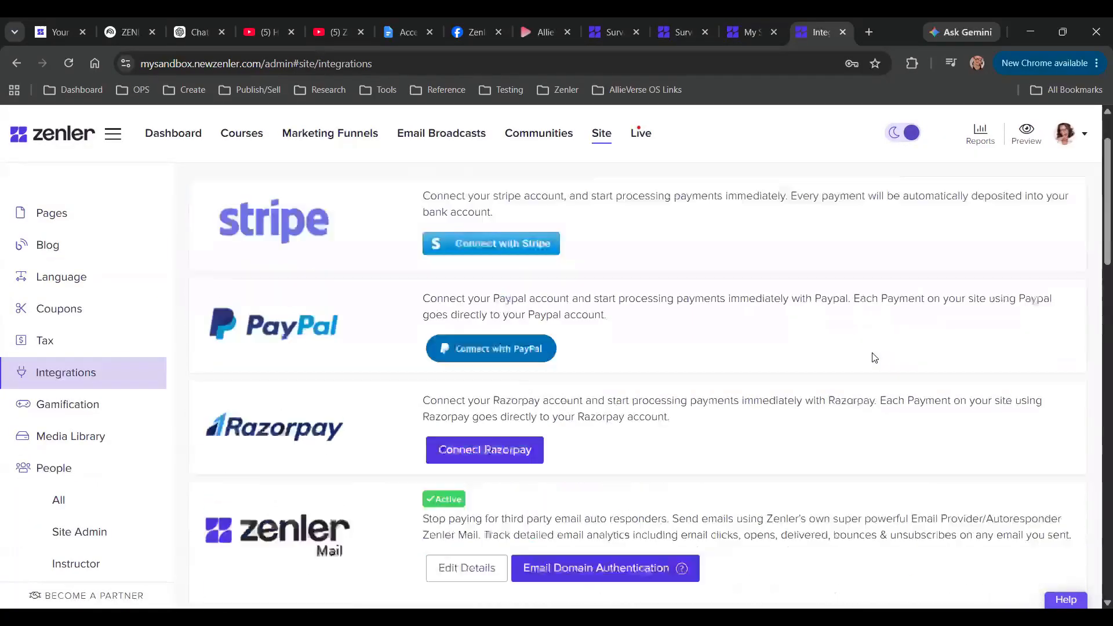
pyautogui.scroll(-3, 874, 358)
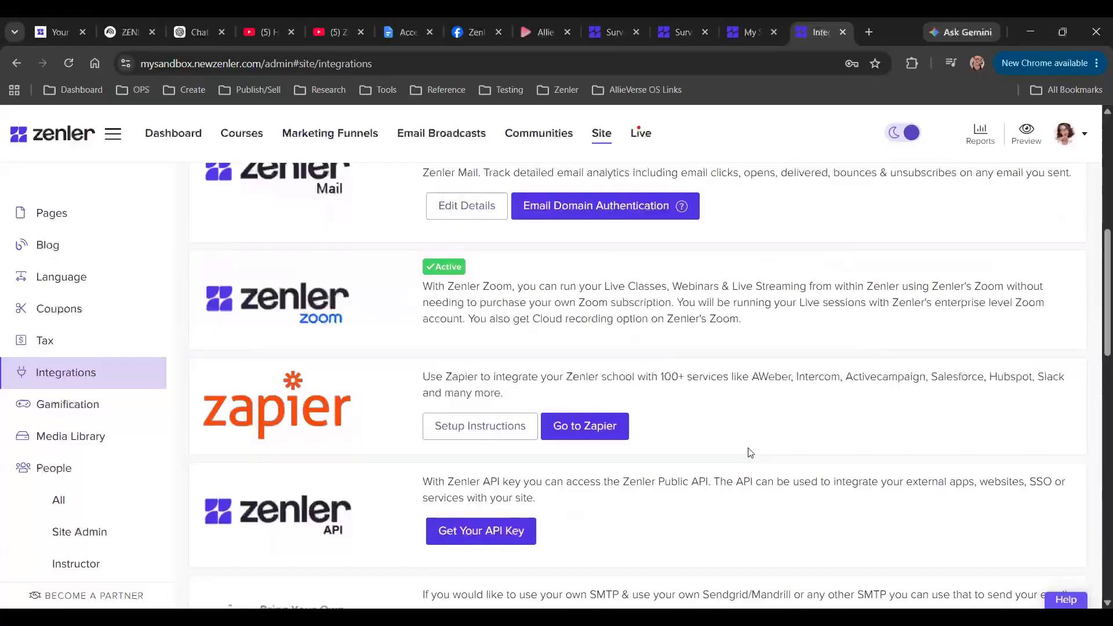
pyautogui.scroll(-4, 836, 469)
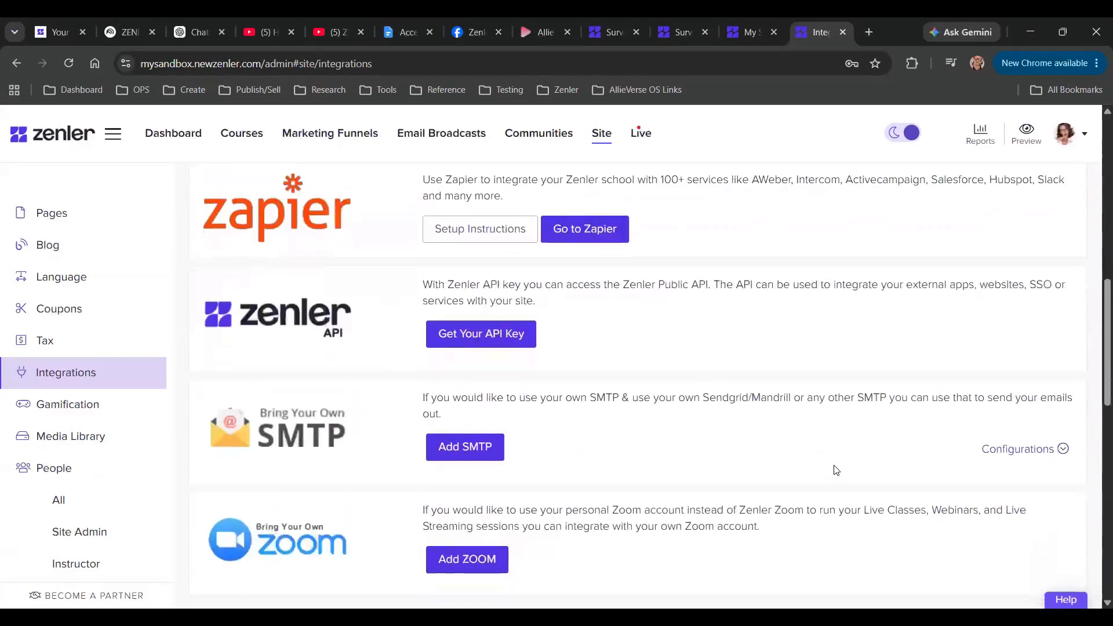
pyautogui.scroll(-5, 720, 522)
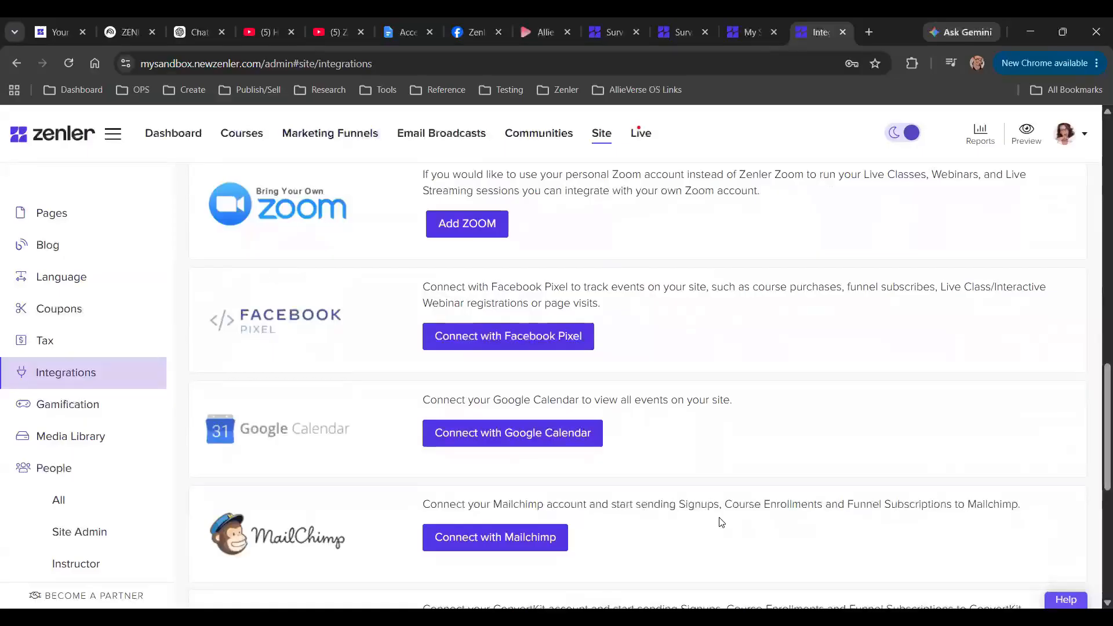
pyautogui.scroll(15, 721, 522)
pyautogui.scroll(2, 721, 522)
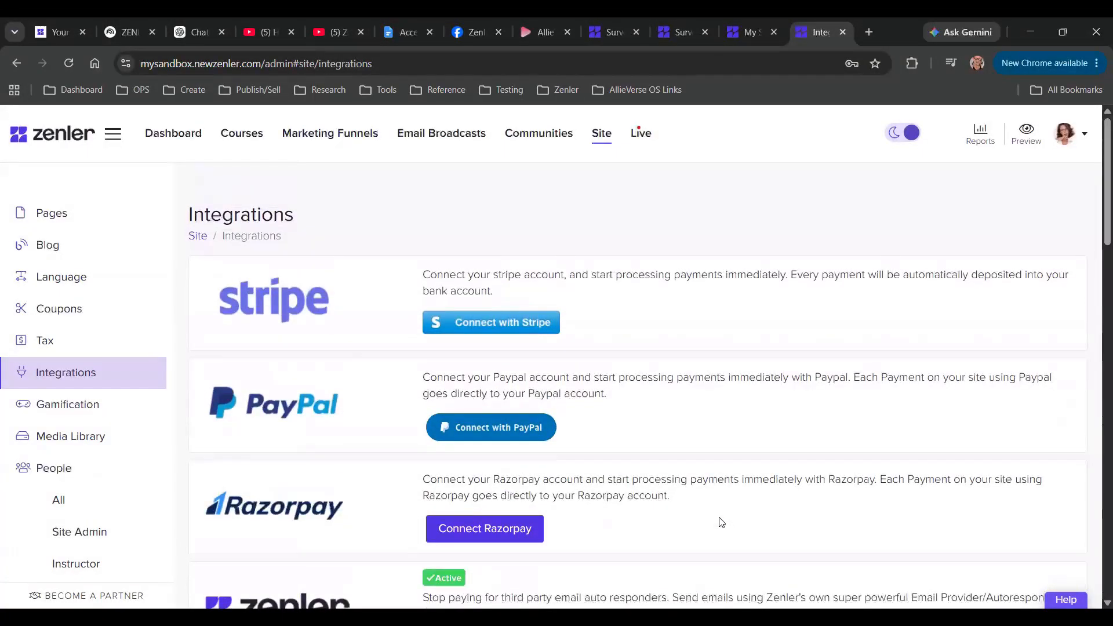
# Look over the marketing funnels list and preview the sandbox site's public home page
pyautogui.click(347, 134)
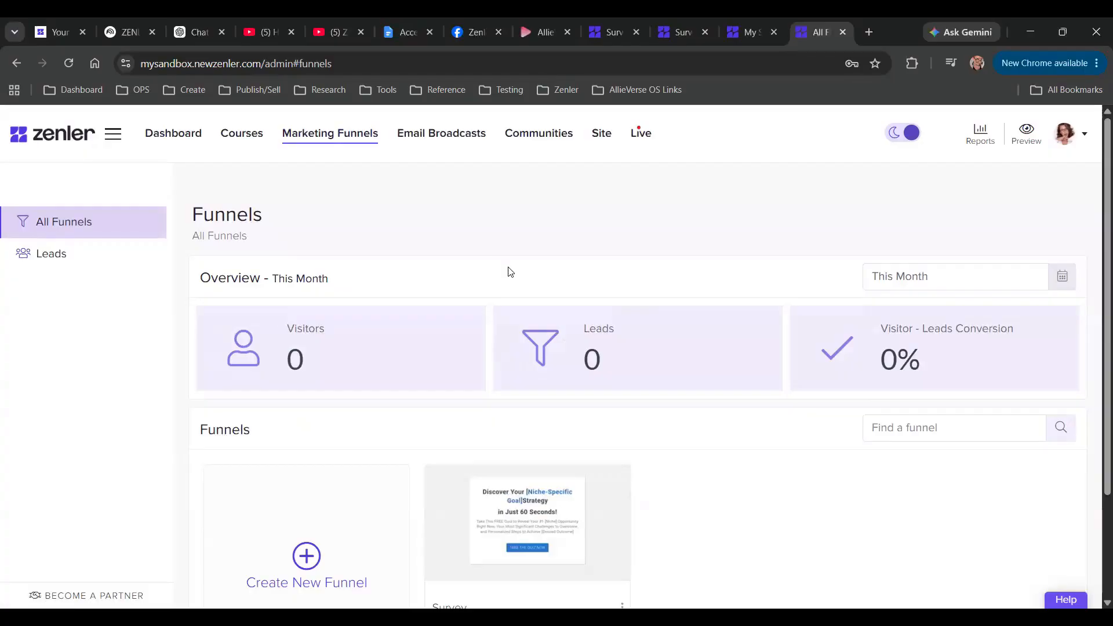
pyautogui.scroll(-3, 510, 272)
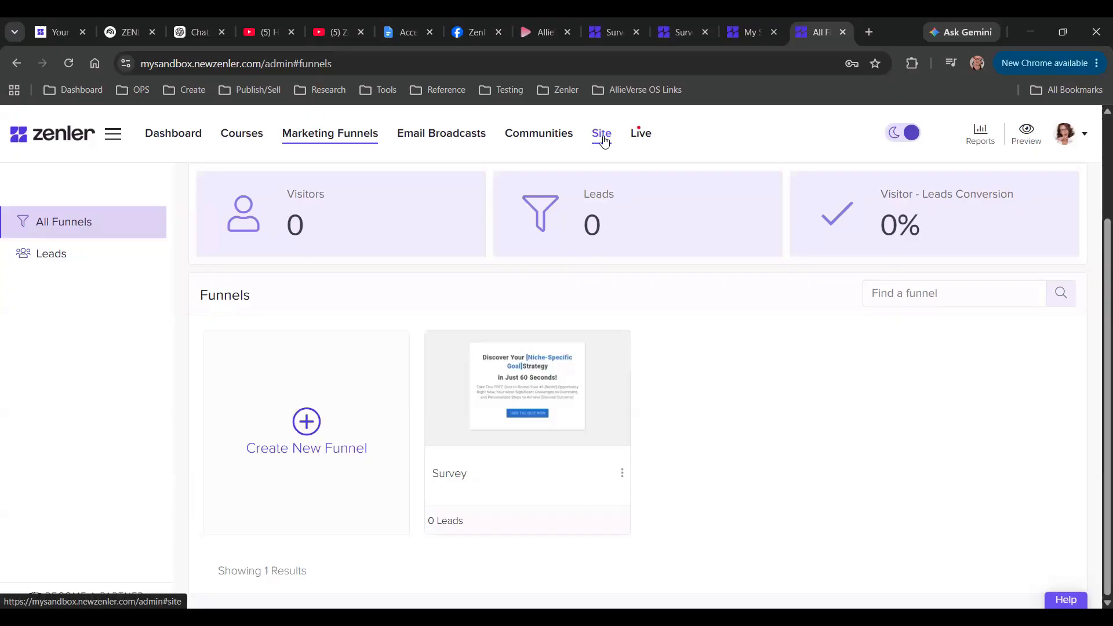
pyautogui.click(1026, 133)
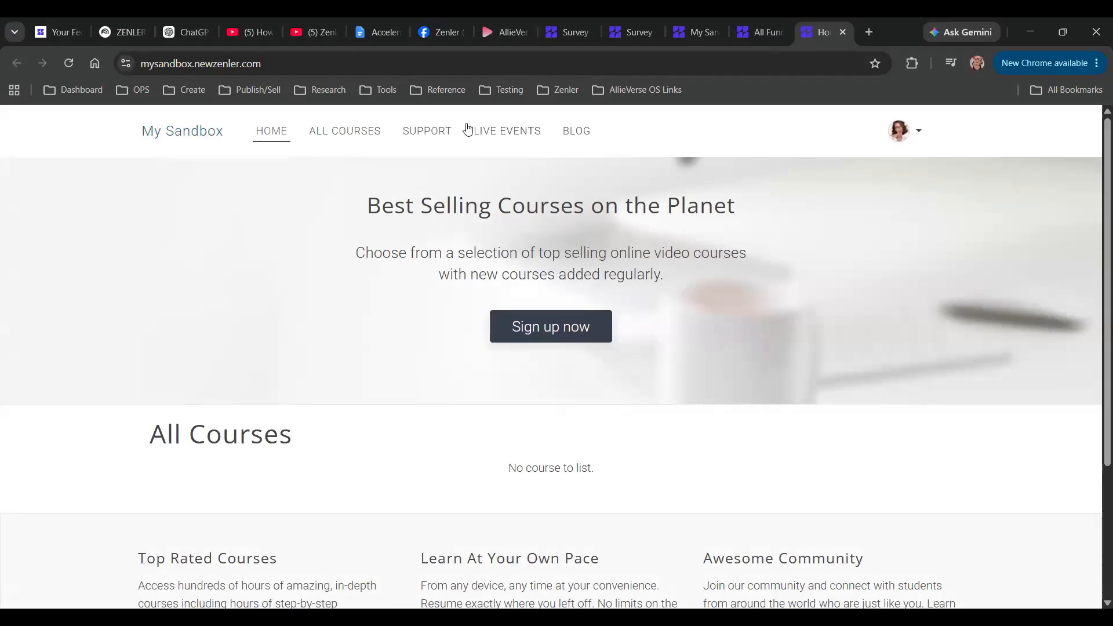
pyautogui.scroll(-3, 634, 299)
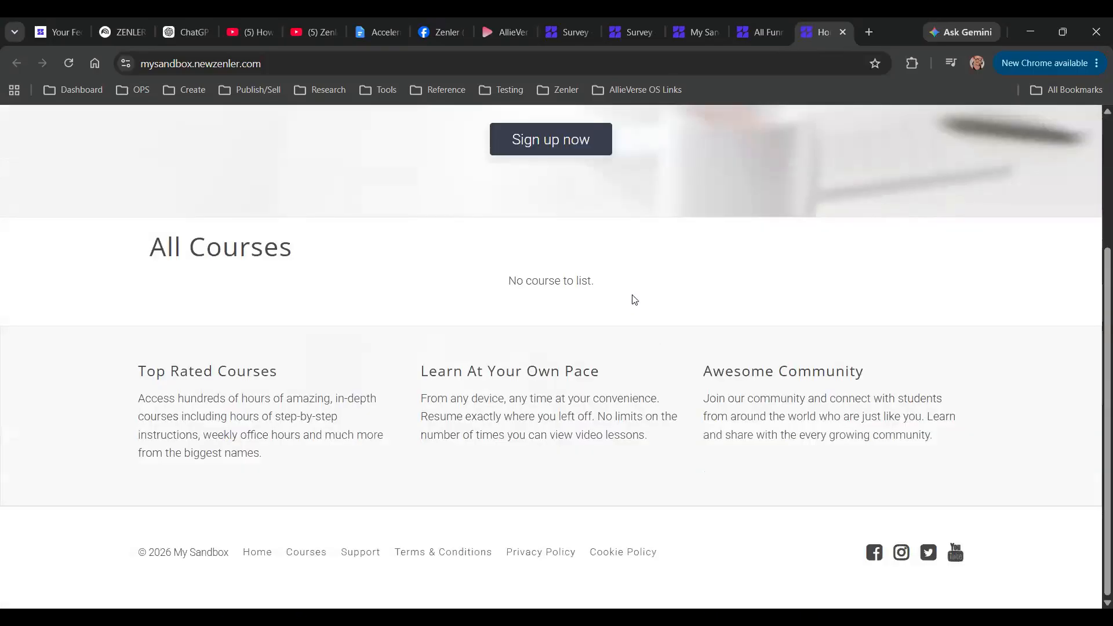
pyautogui.scroll(3, 635, 299)
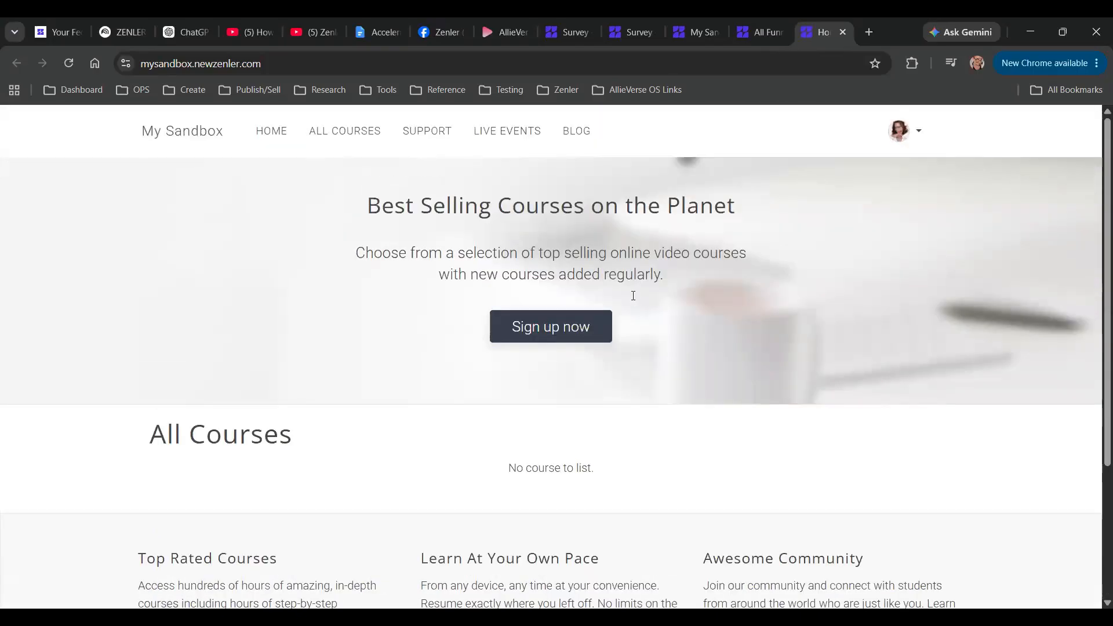
# Check the preview site's Live Events registration page and All Courses page, returning to the home page
pyautogui.click(508, 131)
pyautogui.scroll(-8, 269, 390)
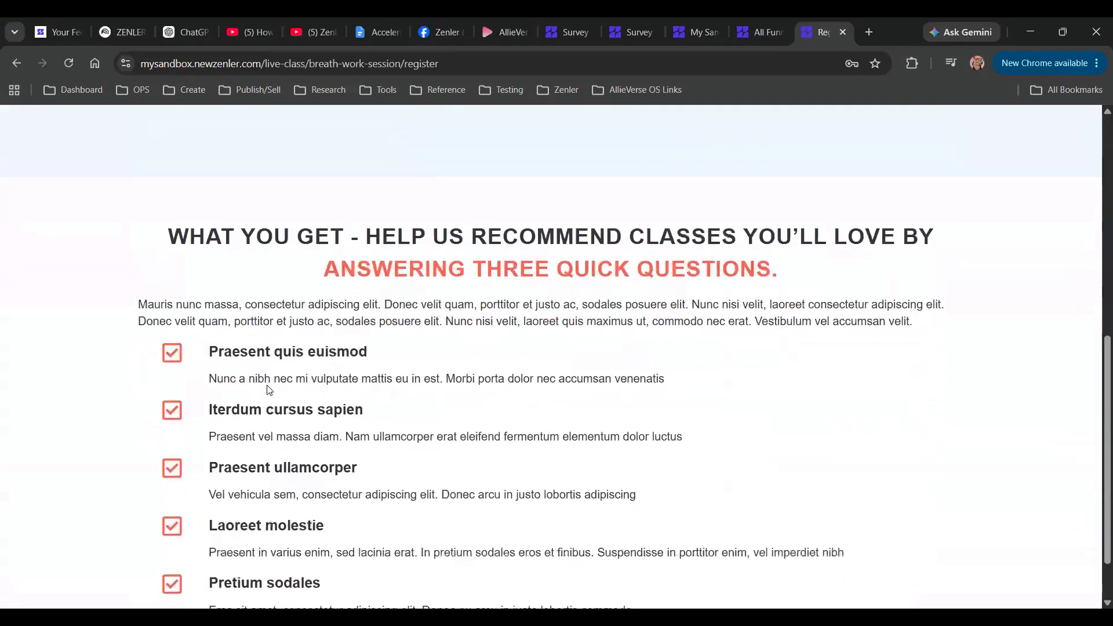
pyautogui.scroll(8, 266, 390)
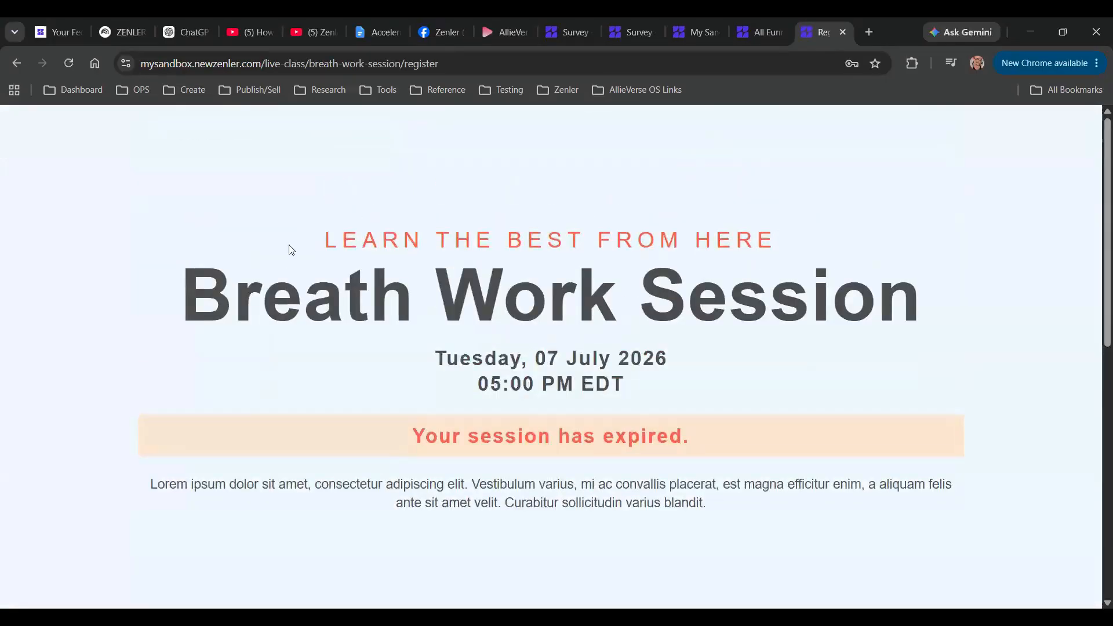
pyautogui.click(16, 63)
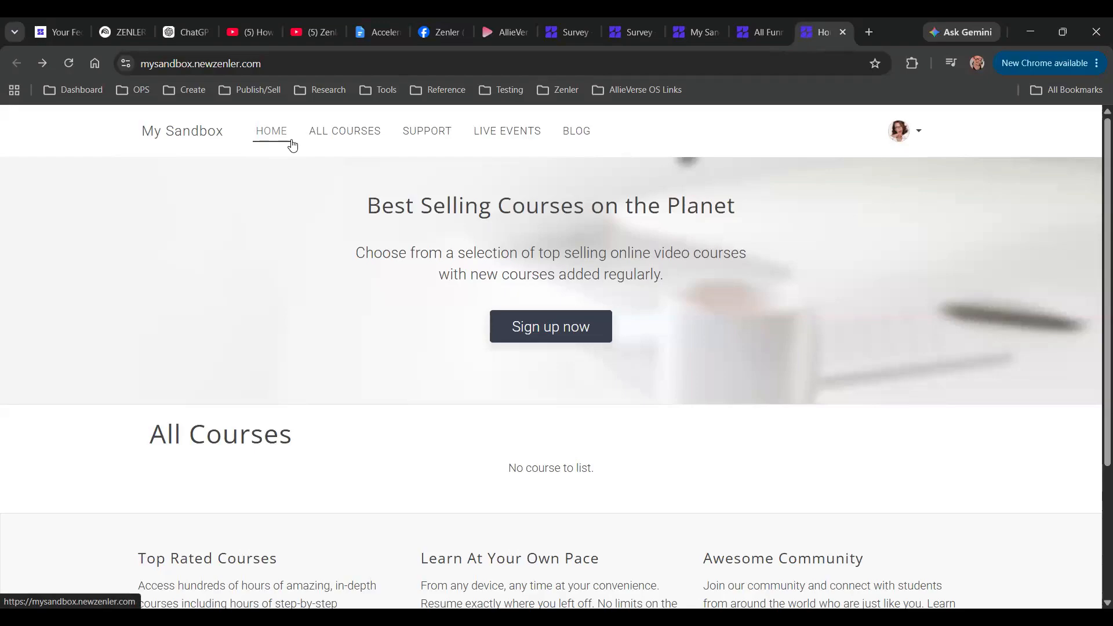
pyautogui.click(333, 135)
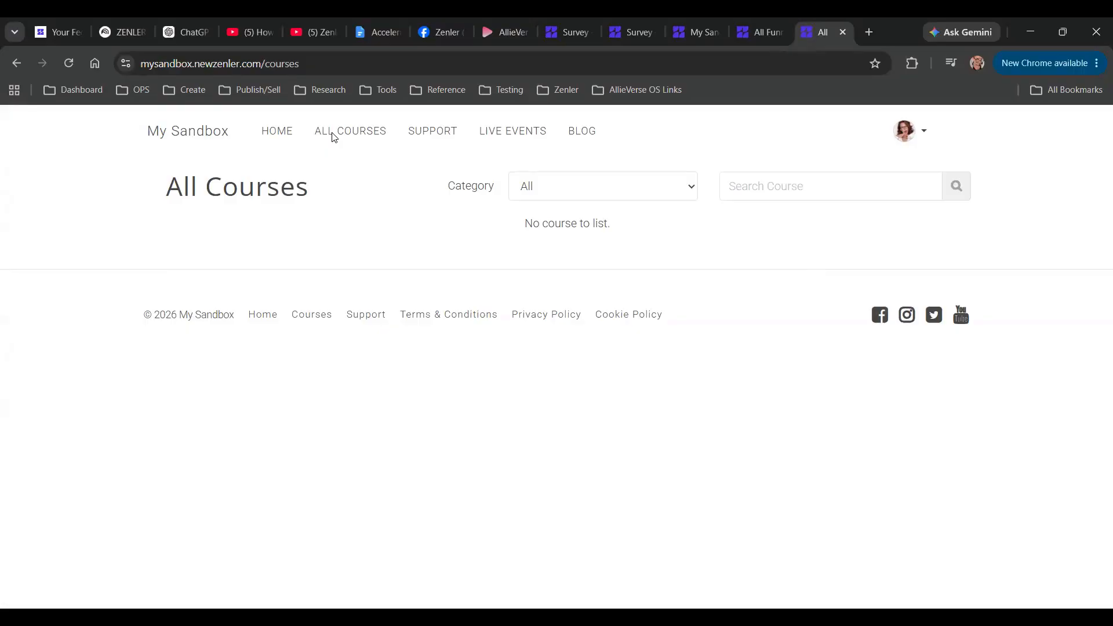
pyautogui.click(265, 143)
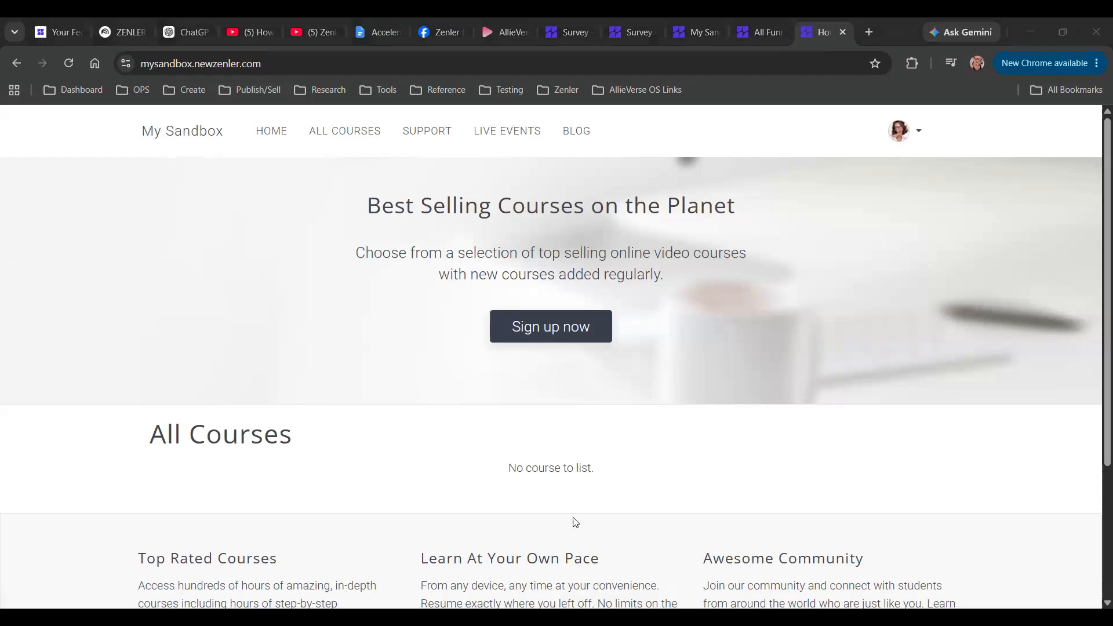
# Load gilacanceralchemist.com in the preview's browser tab and review its home page down to the footer as an example site
pyautogui.click(715, 63)
pyautogui.write('www.gilacanceralchemist.com')
pyautogui.press('Return')
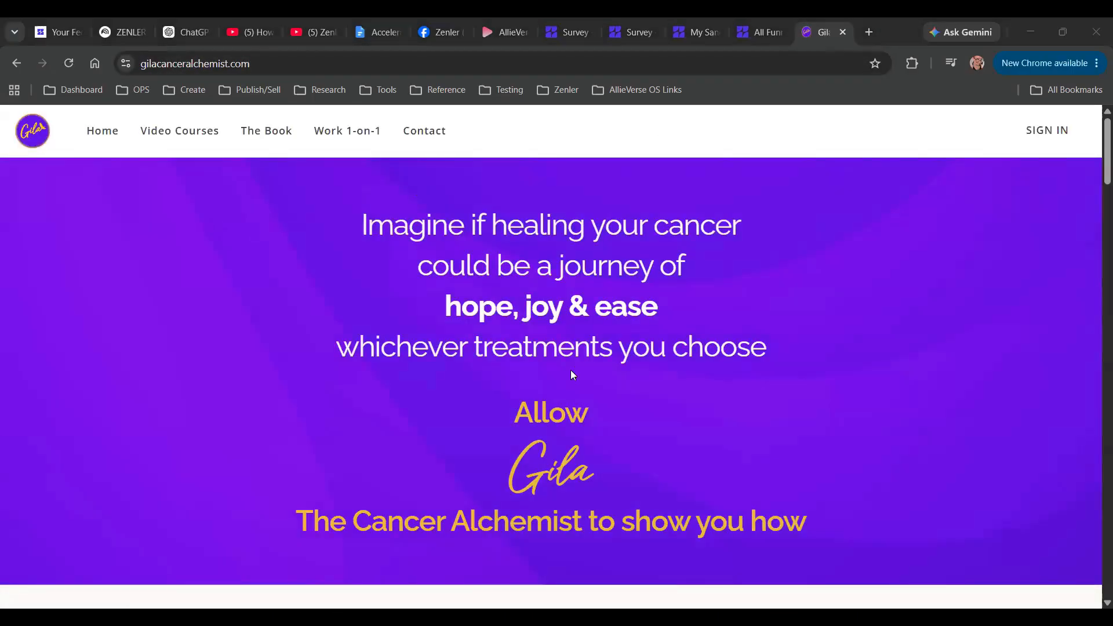
pyautogui.scroll(-5, 570, 371)
pyautogui.scroll(-15, 571, 374)
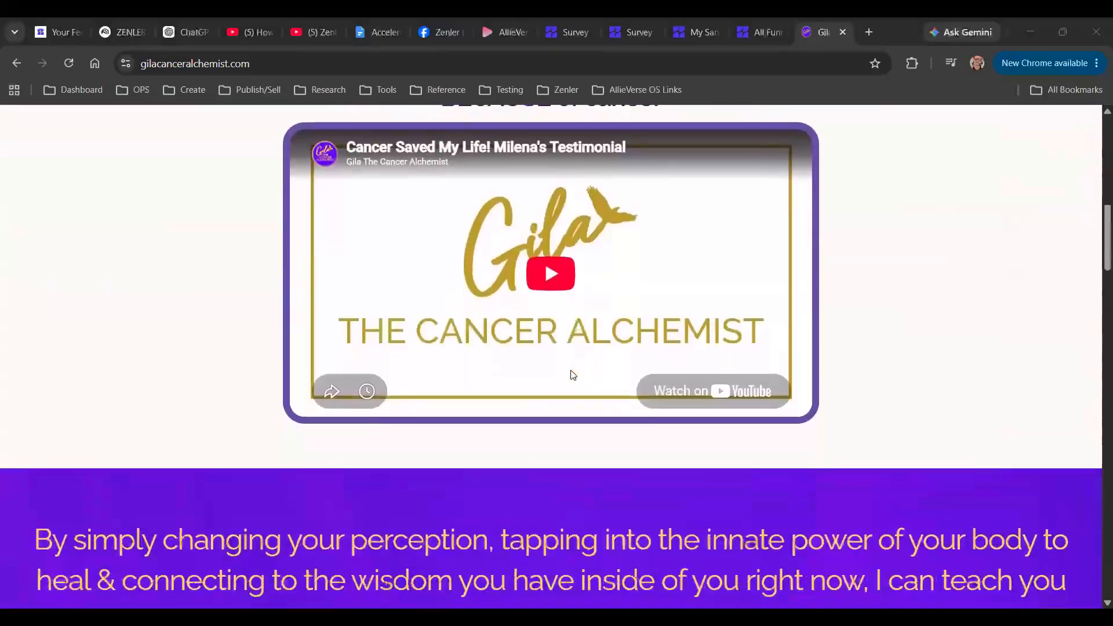
pyautogui.scroll(-20, 571, 375)
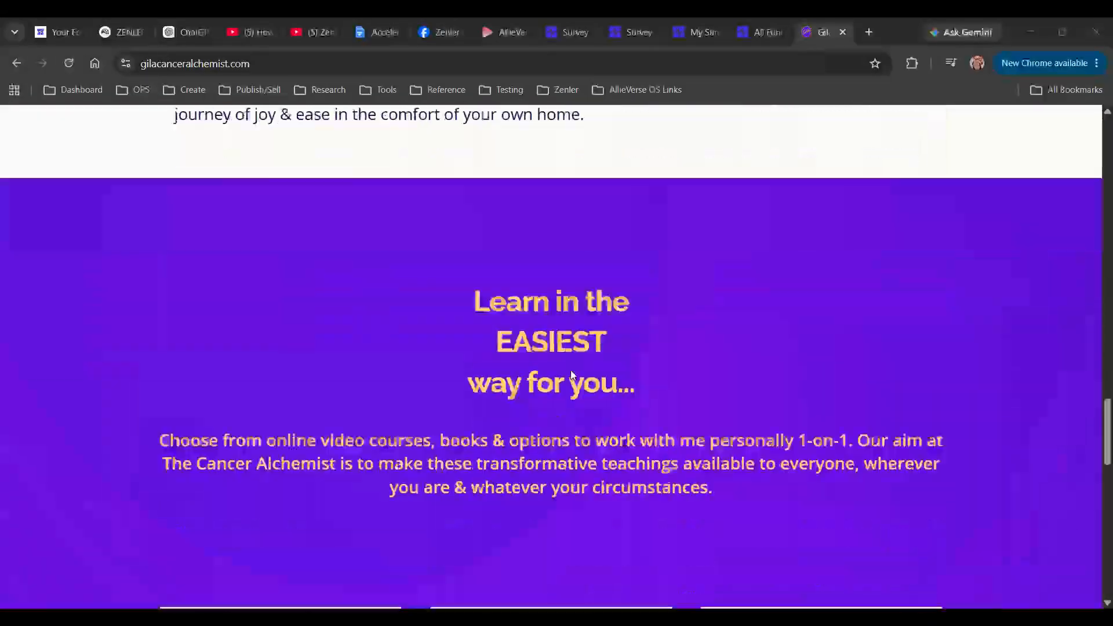
pyautogui.scroll(-4, 571, 375)
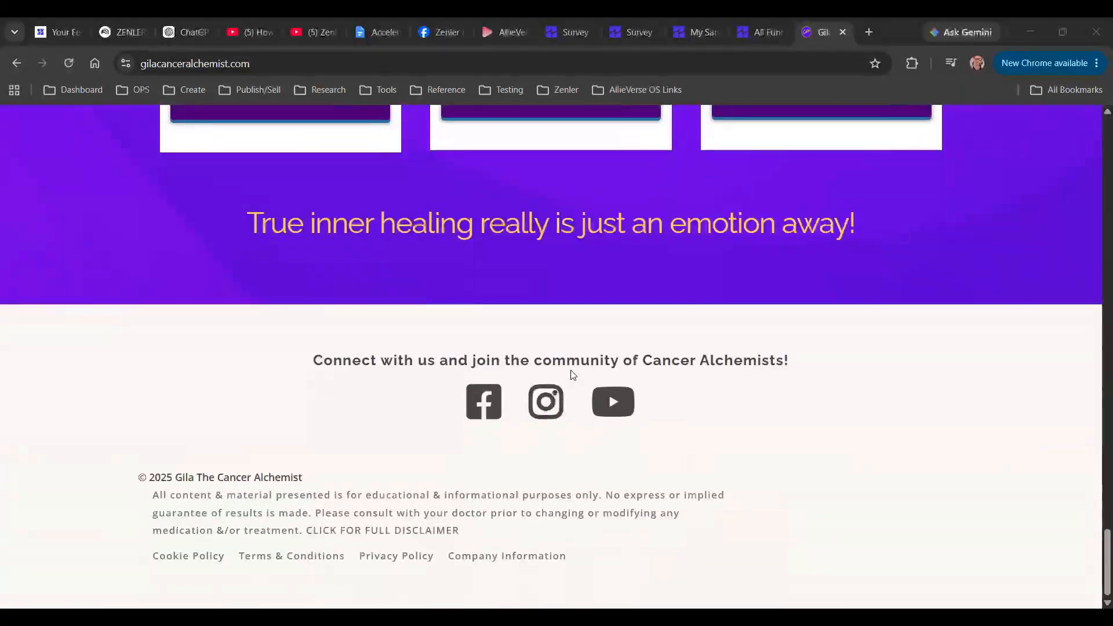
pyautogui.scroll(10, 571, 375)
pyautogui.scroll(20, 572, 374)
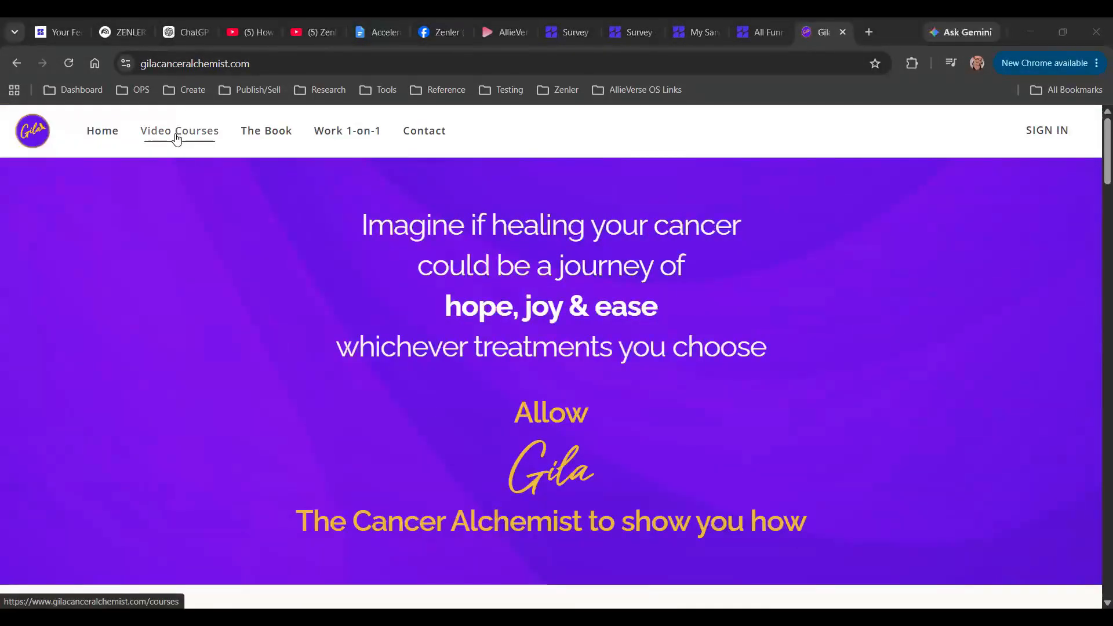
# Open the example site's Video Courses page and review its course listing
pyautogui.click(176, 139)
pyautogui.scroll(-5, 400, 440)
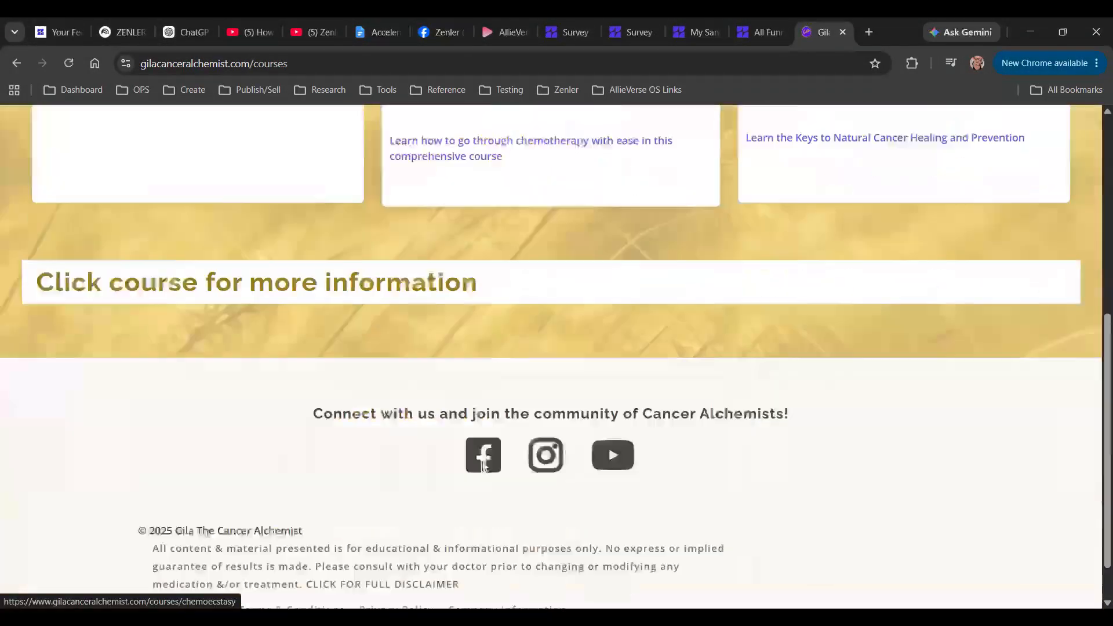
pyautogui.scroll(5, 390, 422)
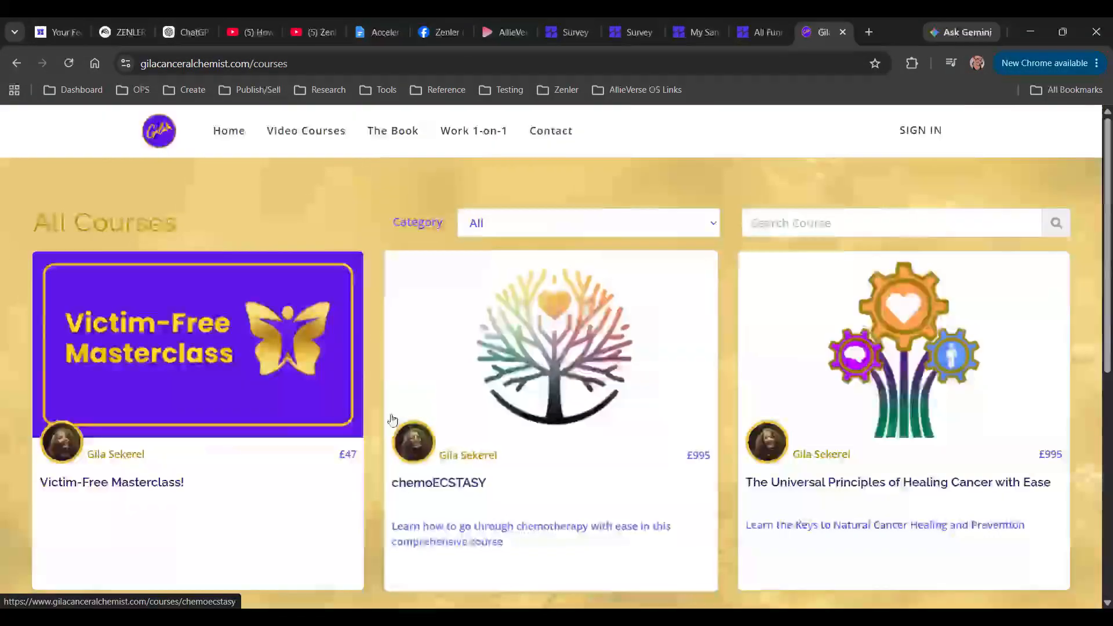
# Open the example site's page for The Book and review its content
pyautogui.click(393, 131)
pyautogui.scroll(-10, 620, 400)
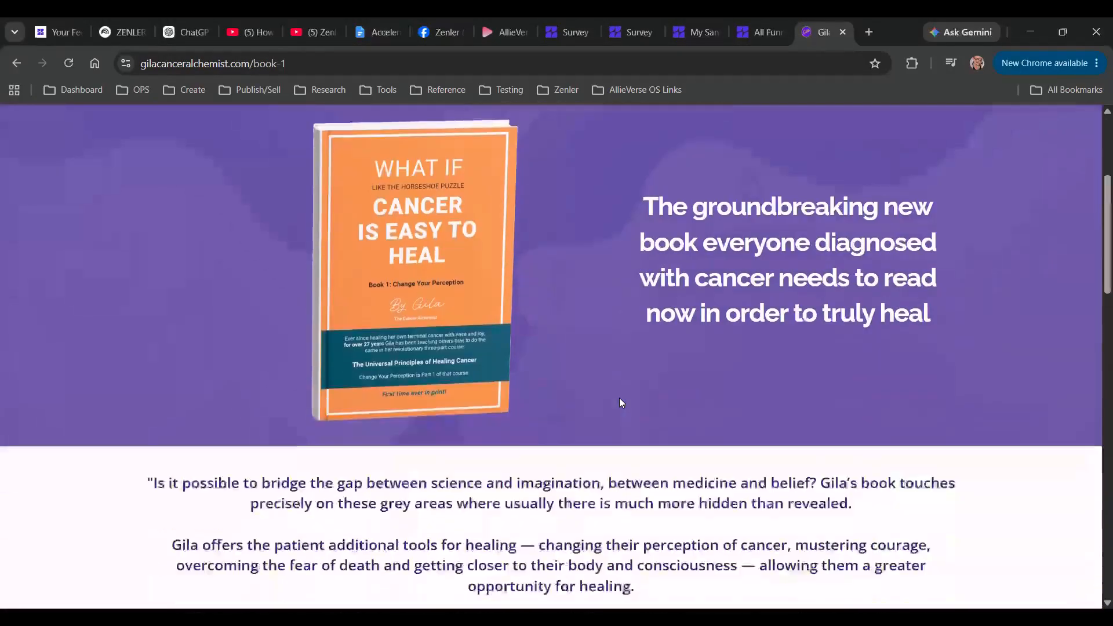
pyautogui.scroll(-5, 619, 400)
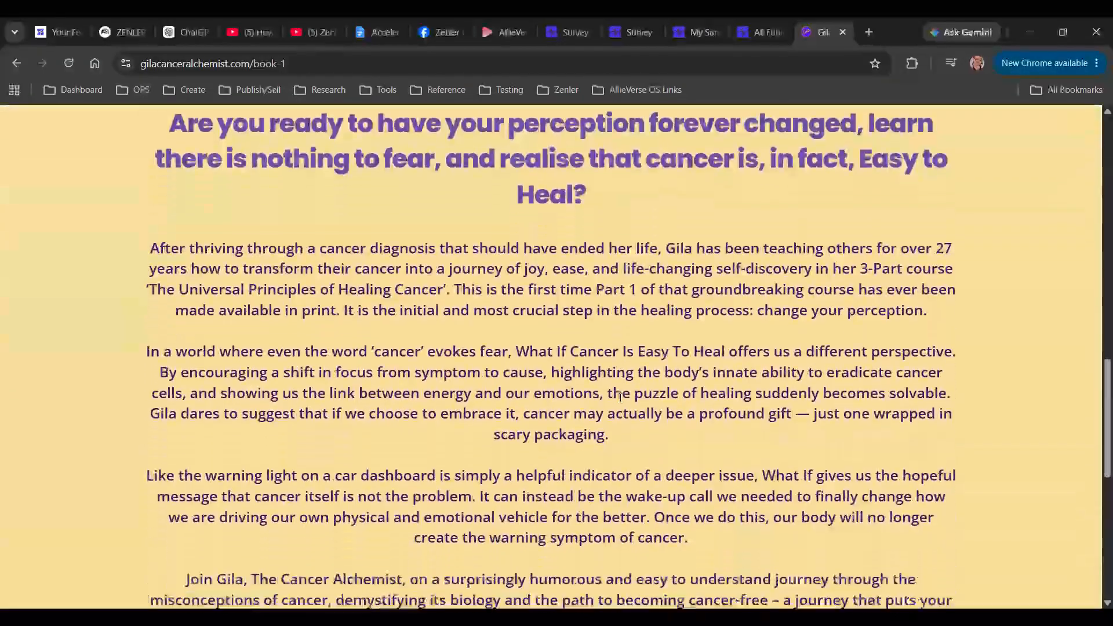
pyautogui.scroll(5, 550, 324)
pyautogui.scroll(10, 758, 406)
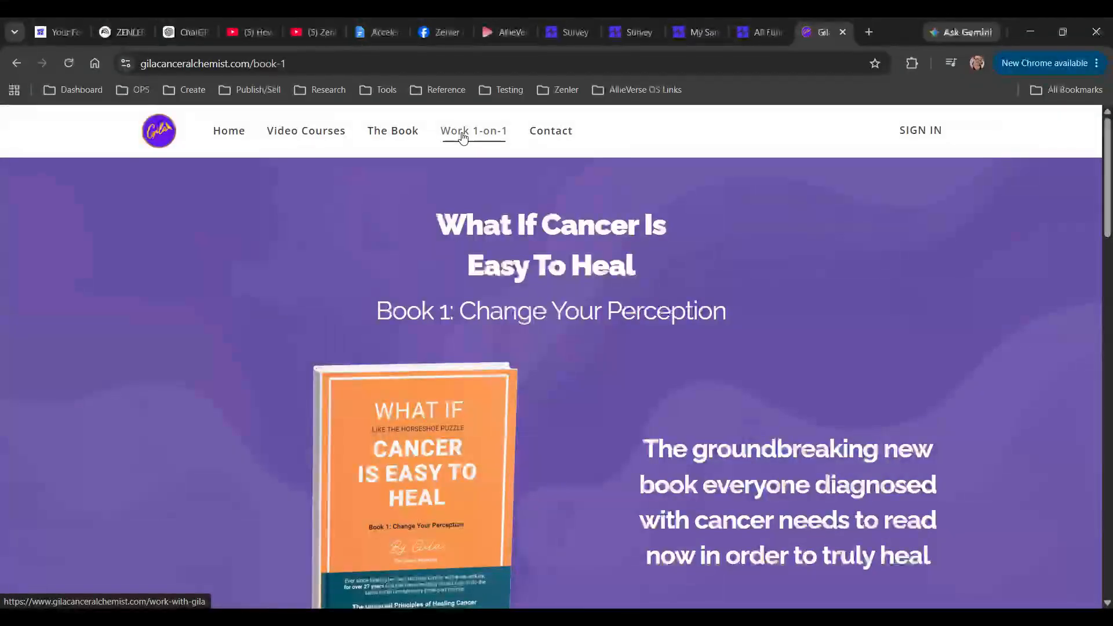
# View the example site's Work 1-on-1 page and return to its home page
pyautogui.click(463, 133)
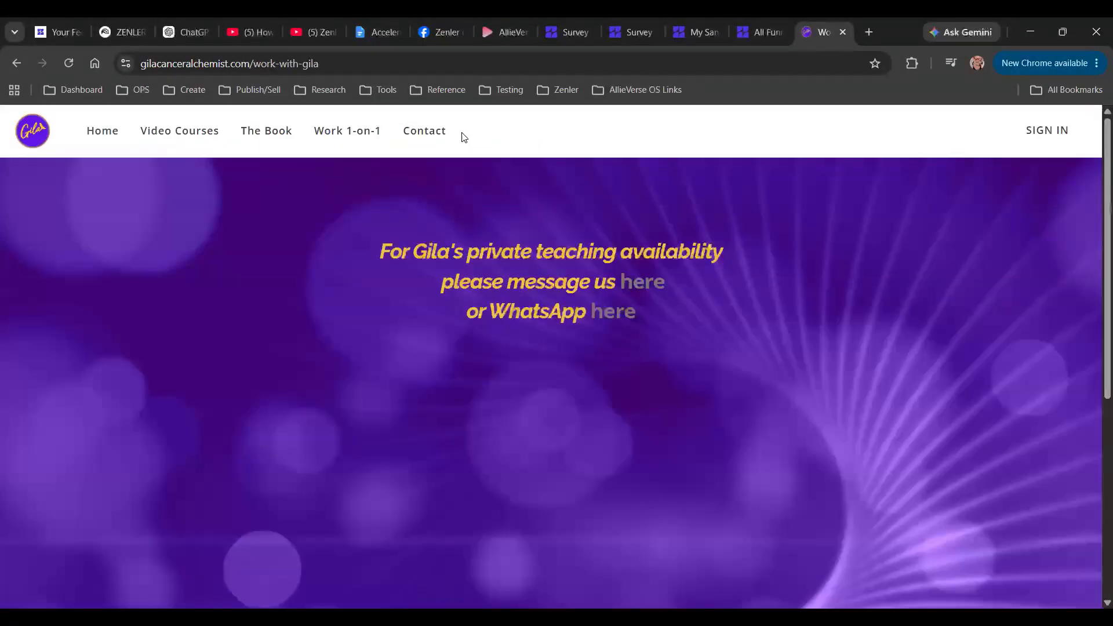
pyautogui.scroll(-10, 479, 347)
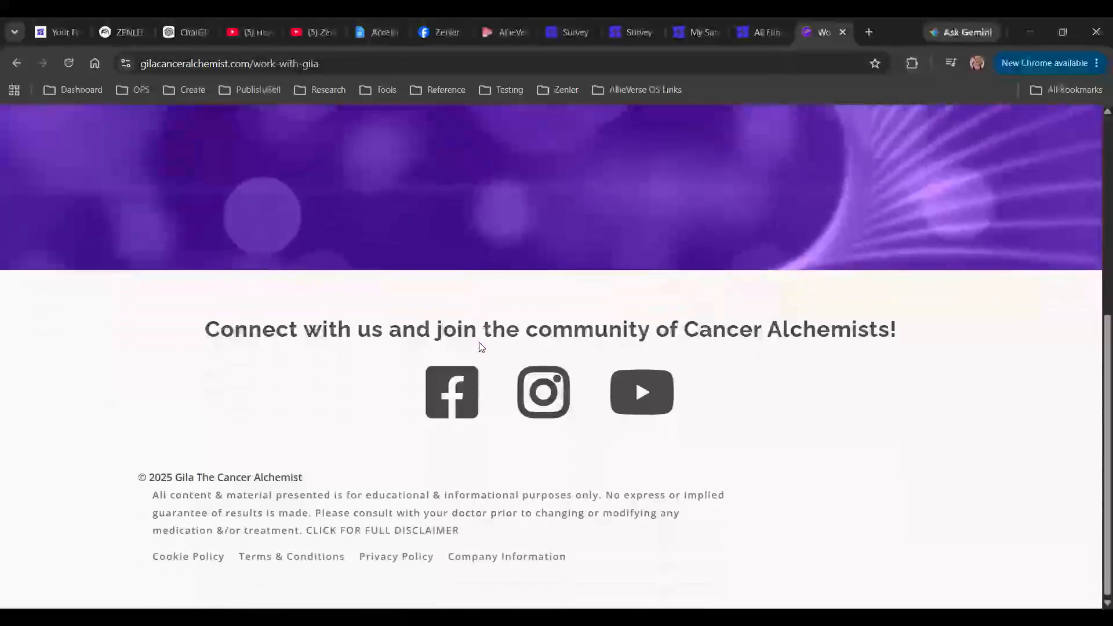
pyautogui.scroll(10, 479, 346)
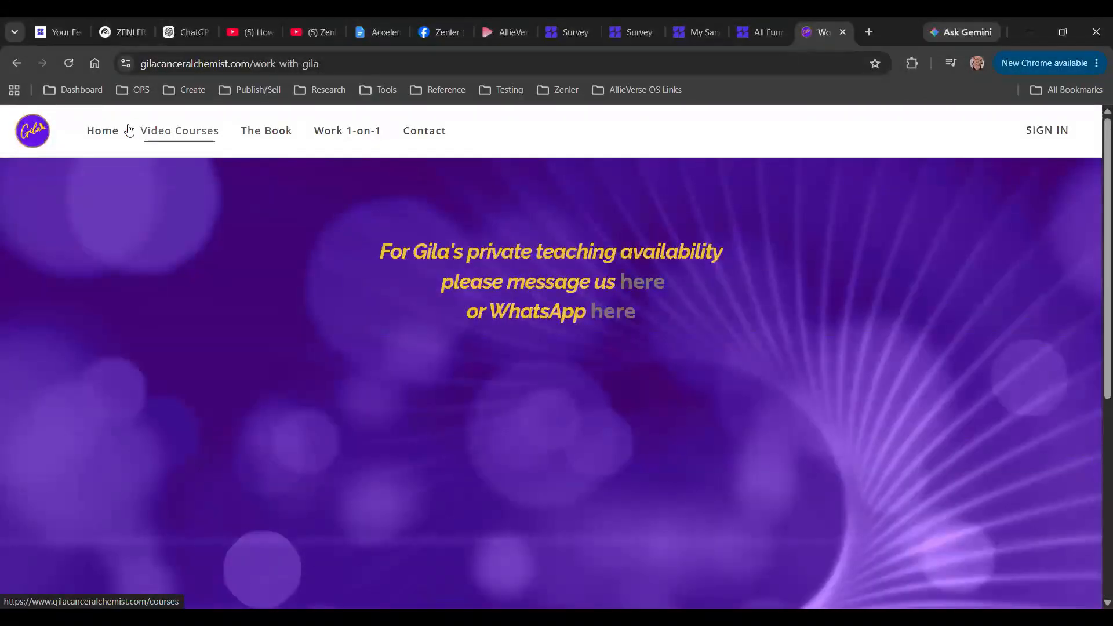
pyautogui.click(101, 133)
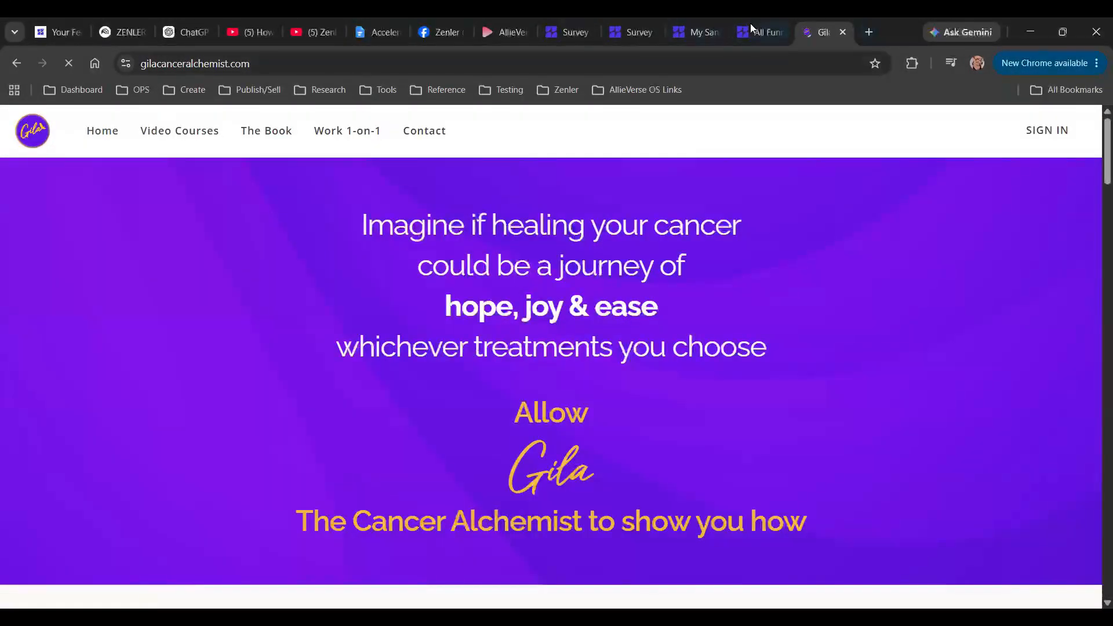
# Return to the sandbox admin and open the list of the site's pages
pyautogui.click(750, 24)
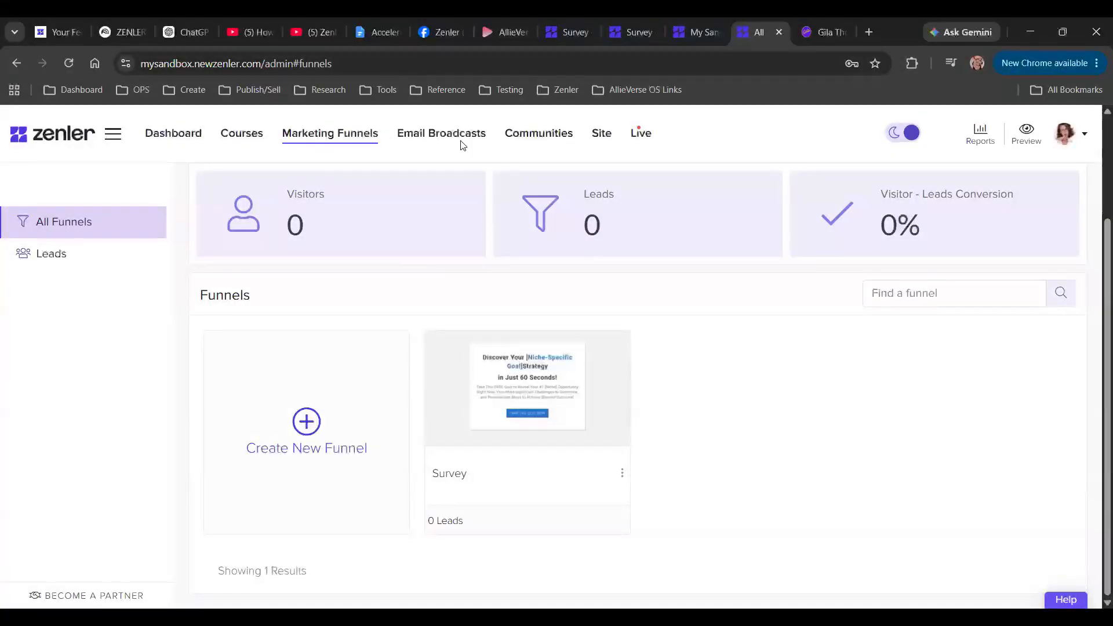
pyautogui.click(601, 136)
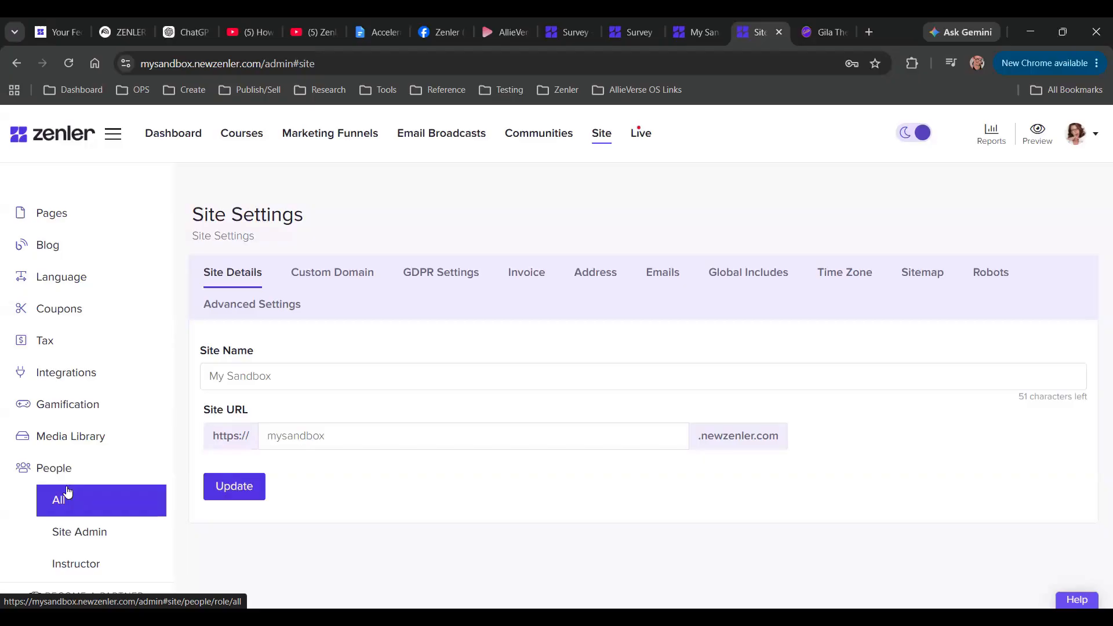
pyautogui.click(122, 436)
pyautogui.click(51, 224)
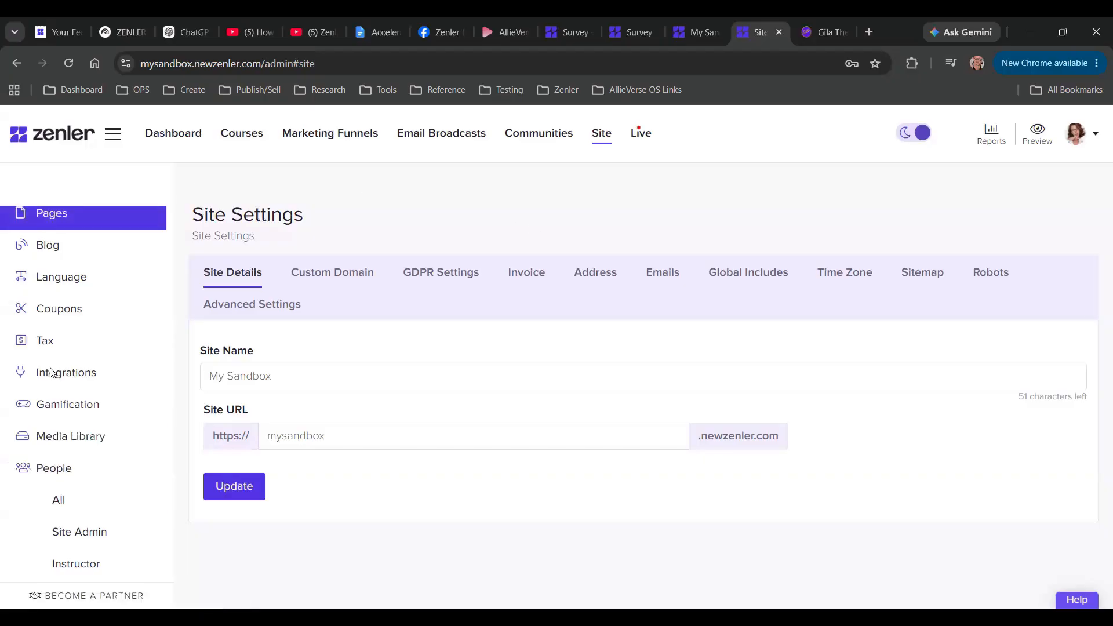
pyautogui.click(64, 218)
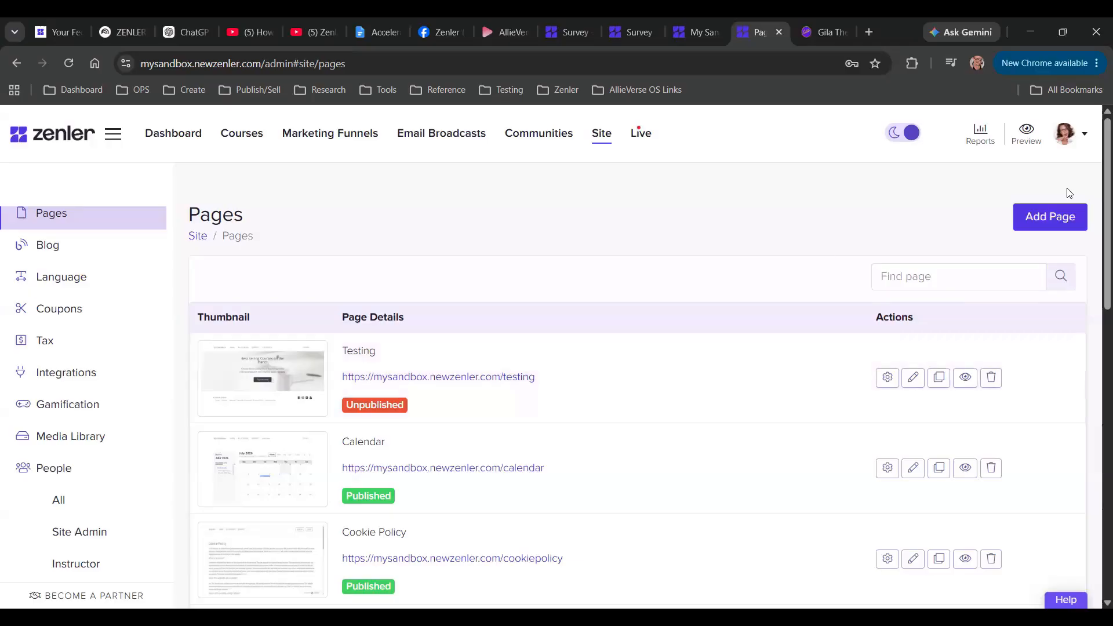
# Open the unpublished Testing page in the page editor
pyautogui.click(1069, 137)
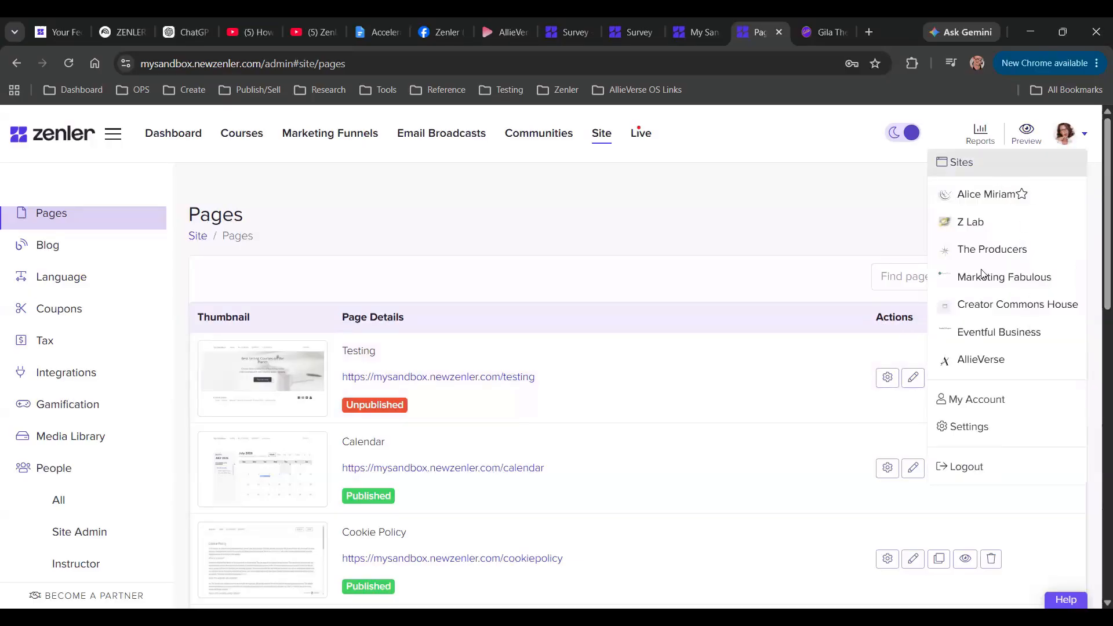
pyautogui.click(798, 249)
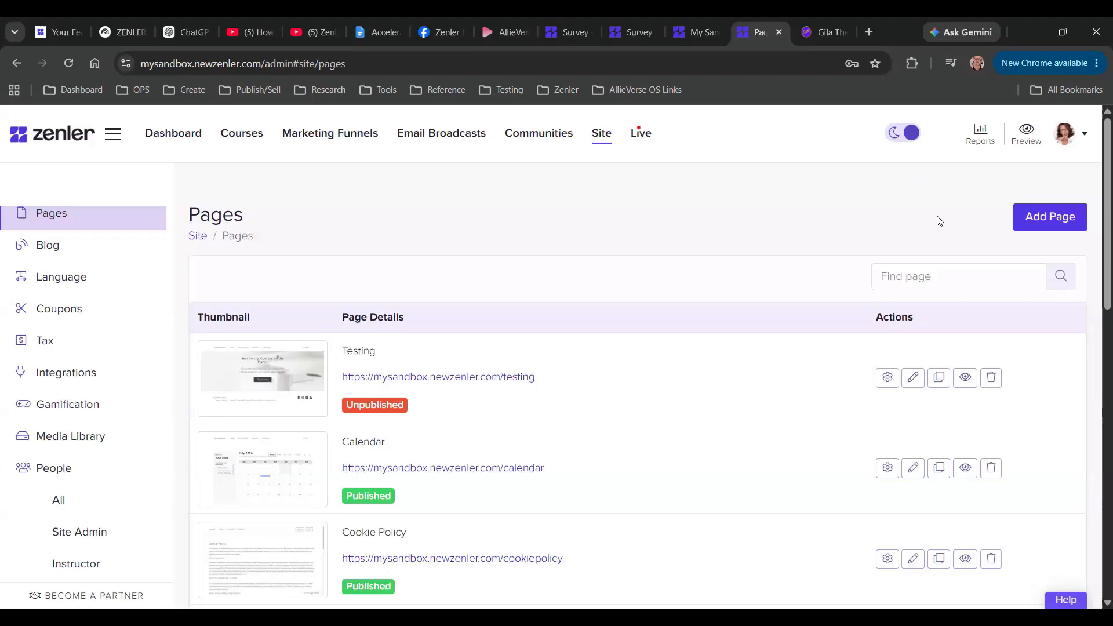
pyautogui.click(914, 378)
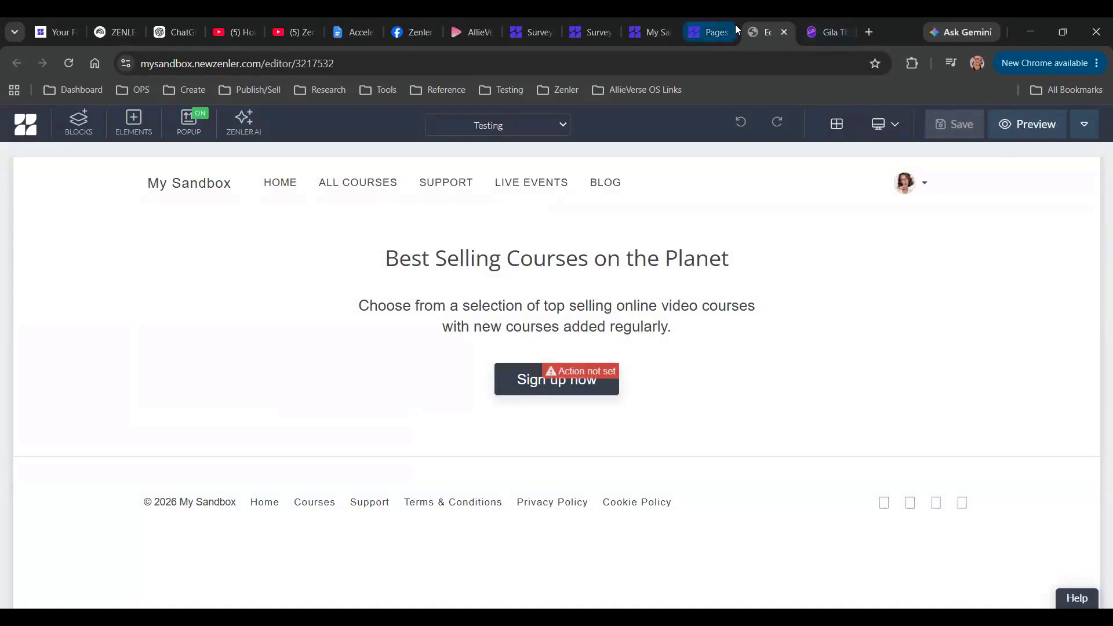
# Return to the sandbox admin's Pages list and view the account's profile page
pyautogui.click(713, 32)
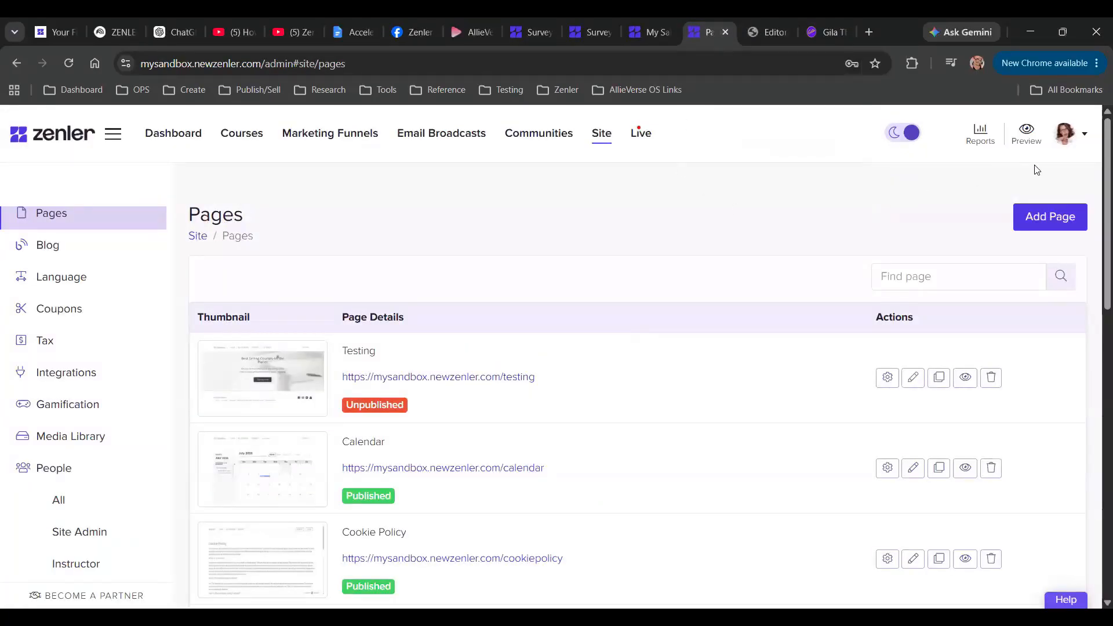
pyautogui.click(1071, 134)
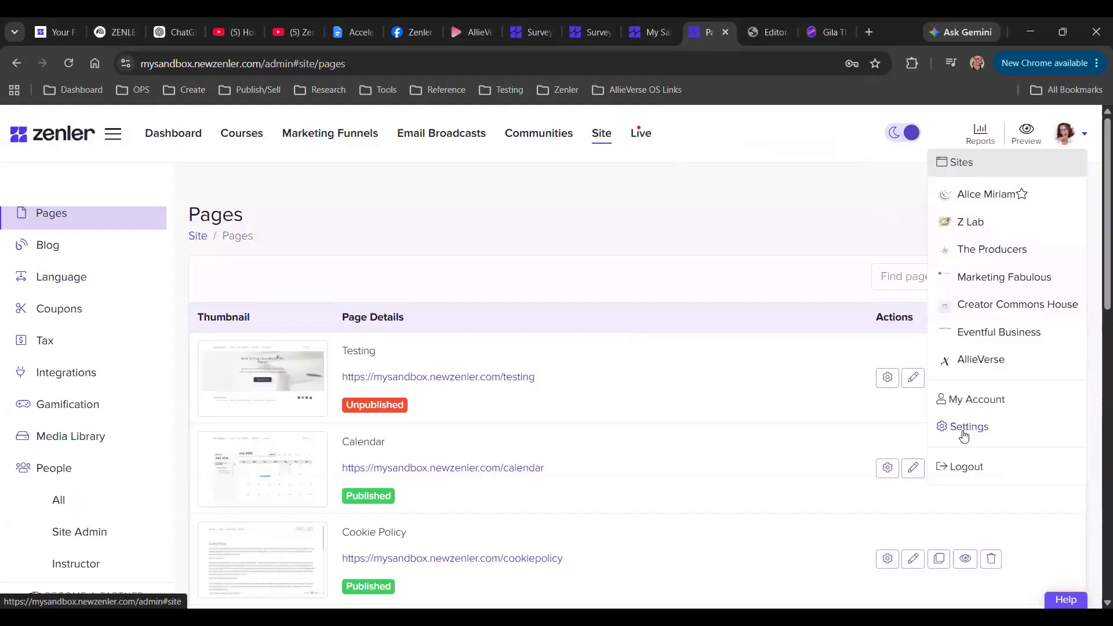
pyautogui.click(965, 400)
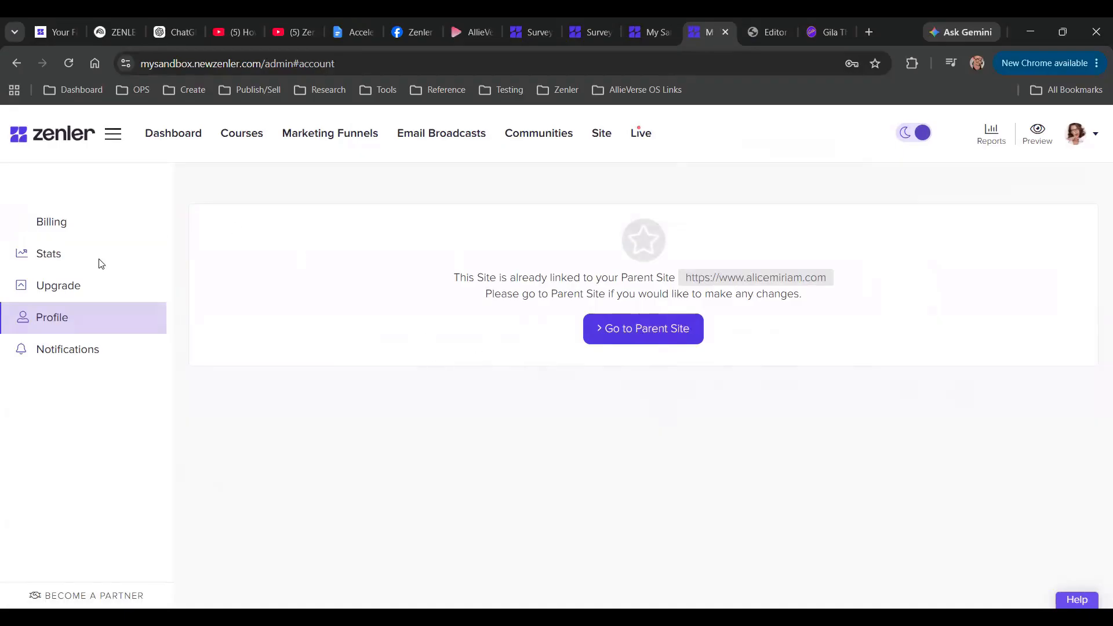
# Look through the other open sandbox admin tabs and open Site Settings from the dashboard
pyautogui.click(651, 30)
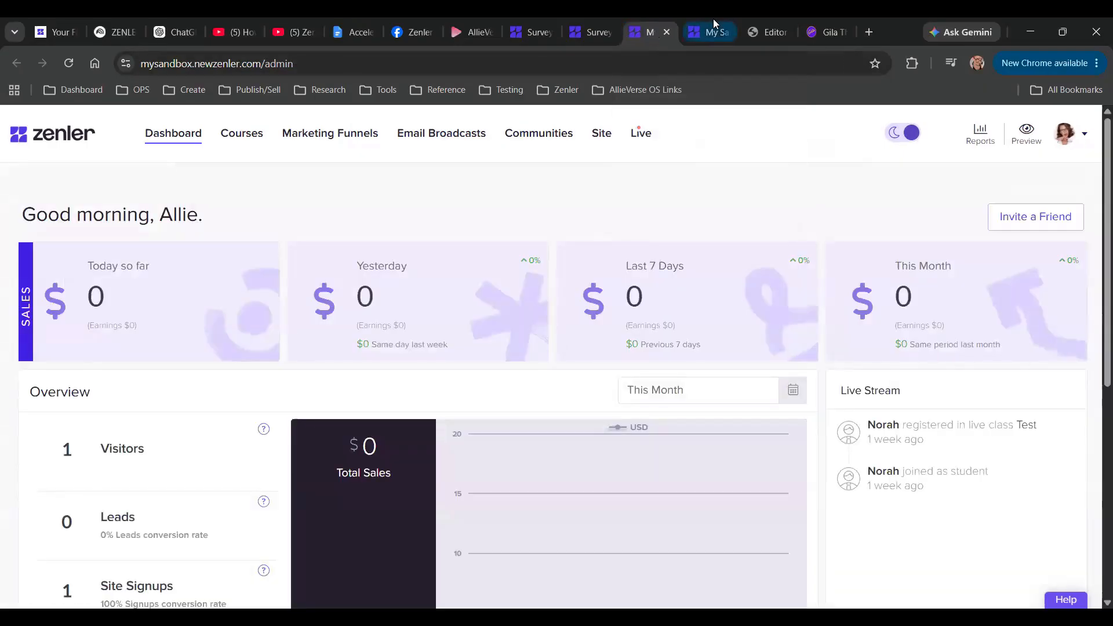
pyautogui.click(714, 19)
pyautogui.click(659, 19)
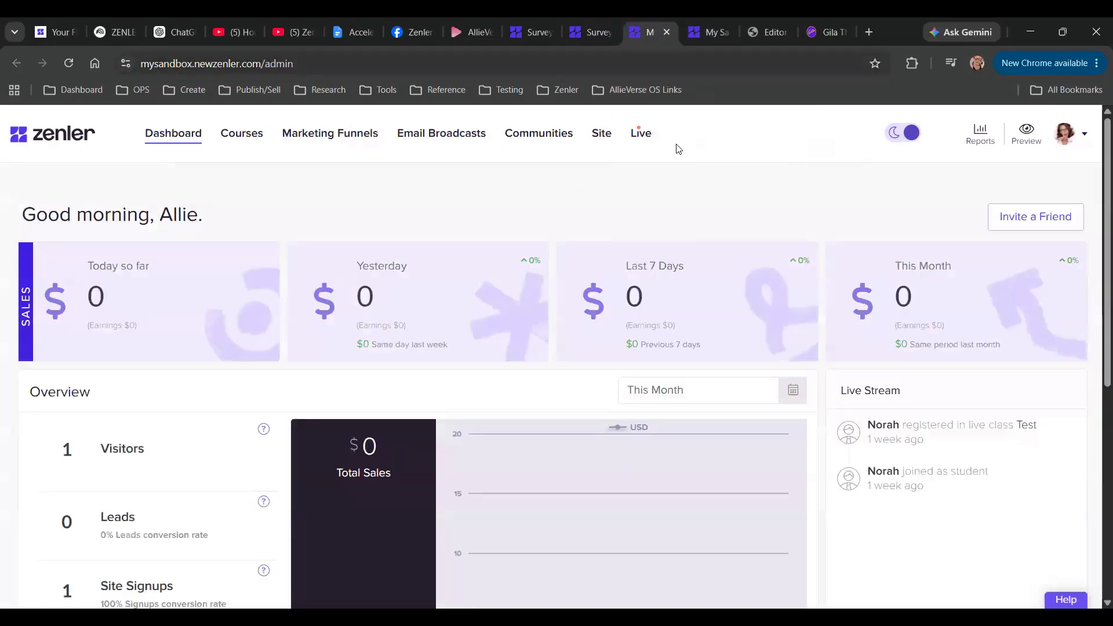
pyautogui.click(601, 17)
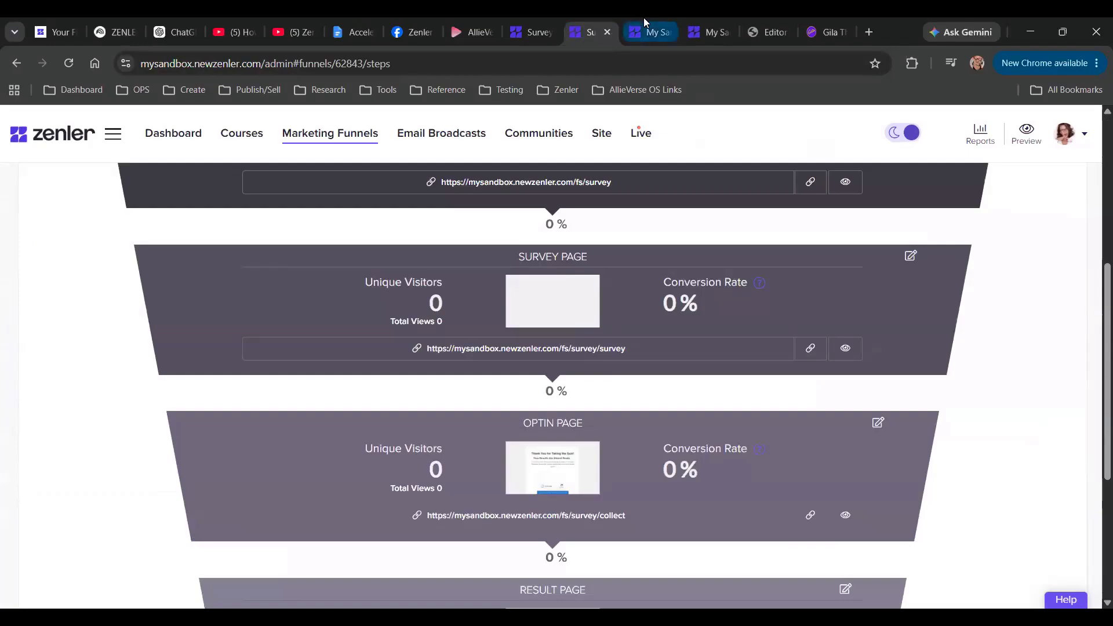
pyautogui.click(643, 17)
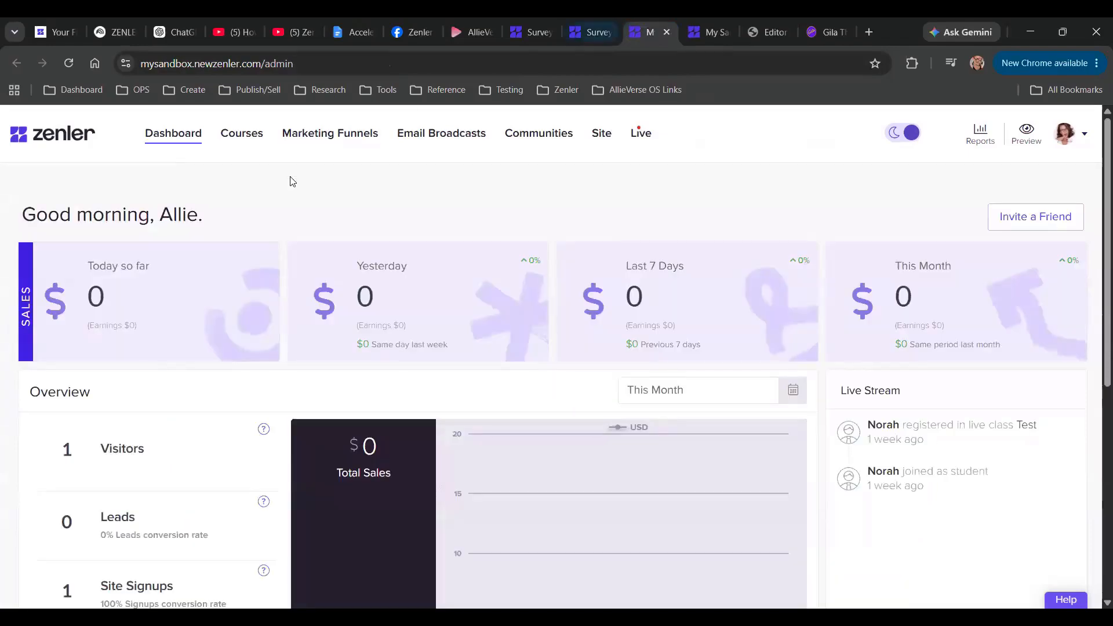
pyautogui.click(606, 141)
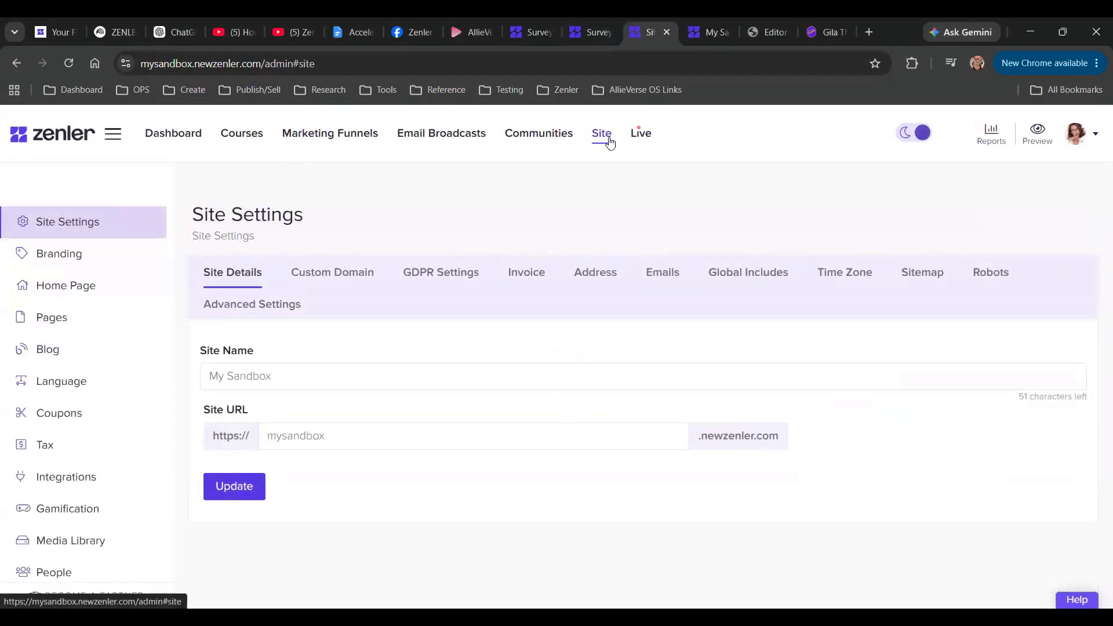
# Return to the Testing page editor and add the FAQ block with grey question bars to the page
pyautogui.click(754, 17)
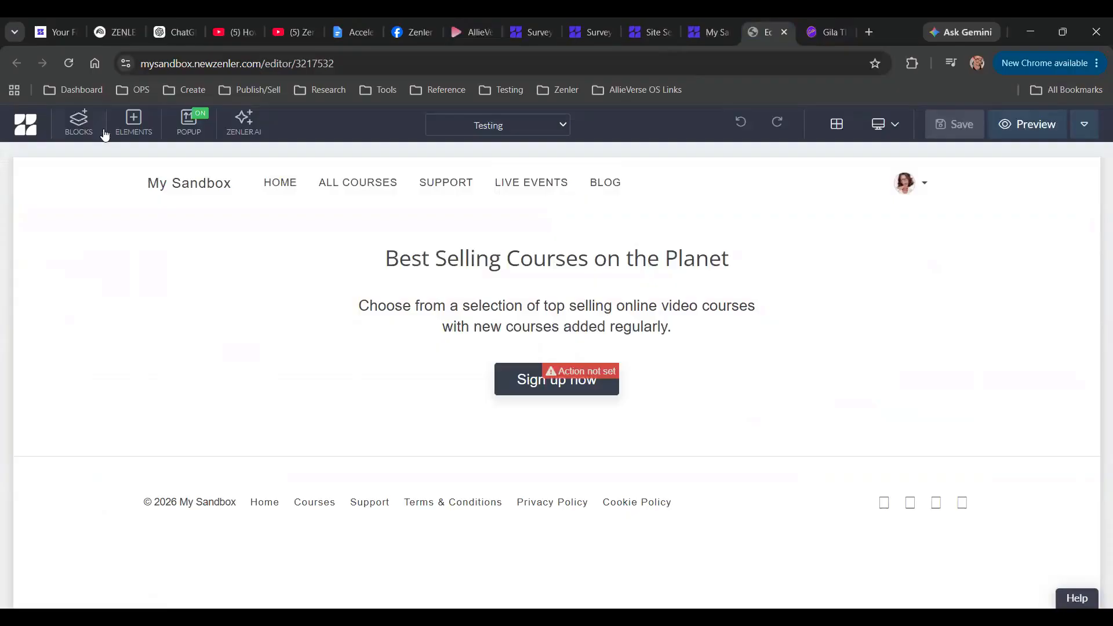
pyautogui.click(82, 133)
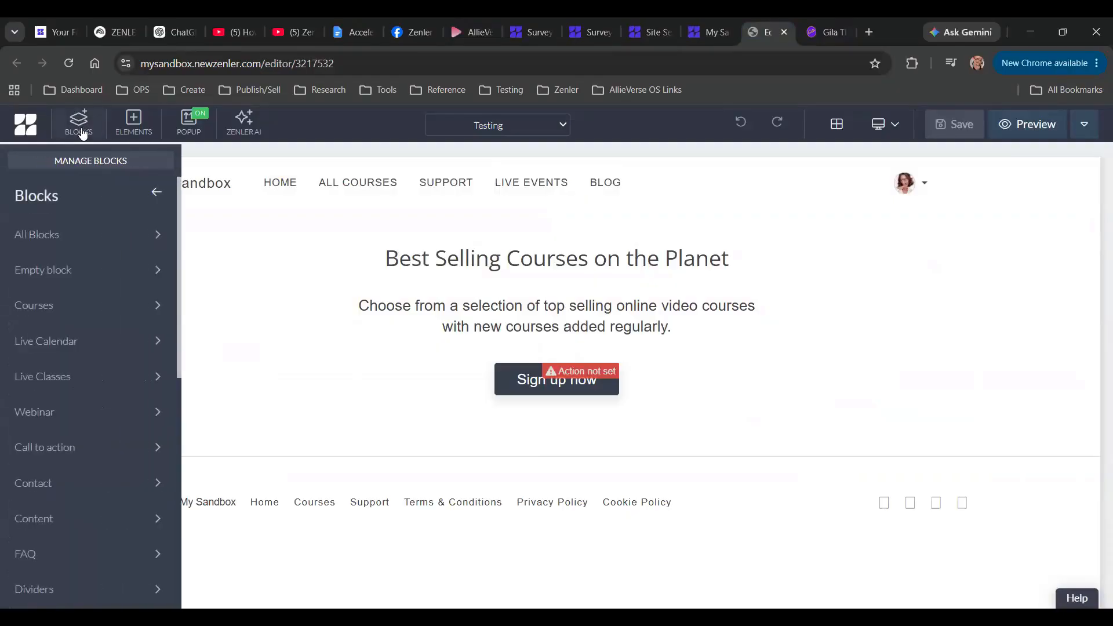
pyautogui.scroll(-5, 72, 307)
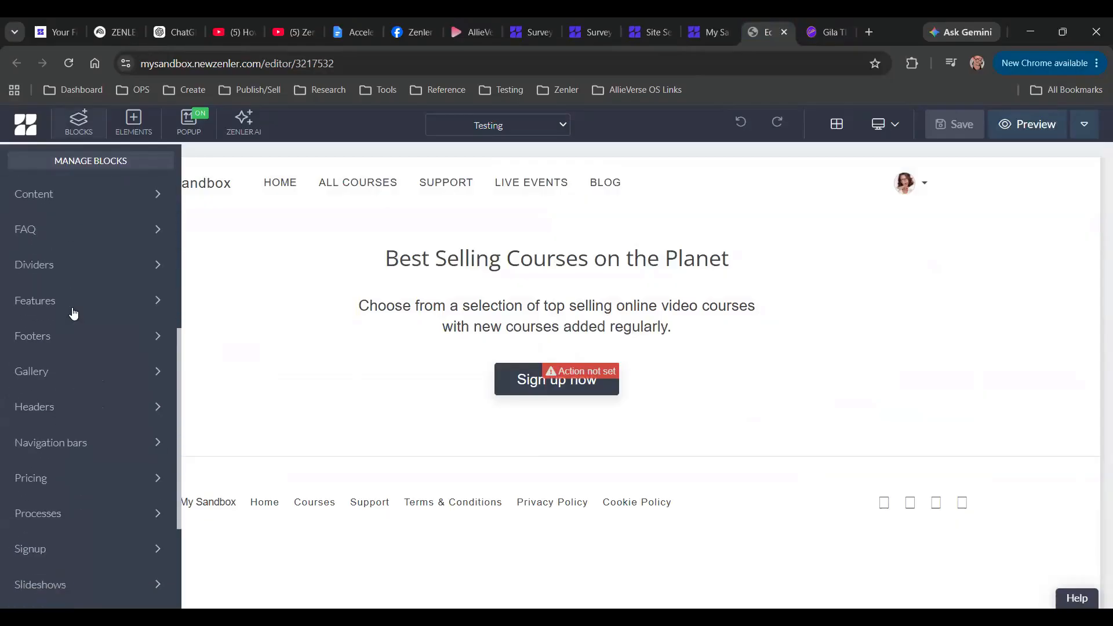
pyautogui.click(55, 219)
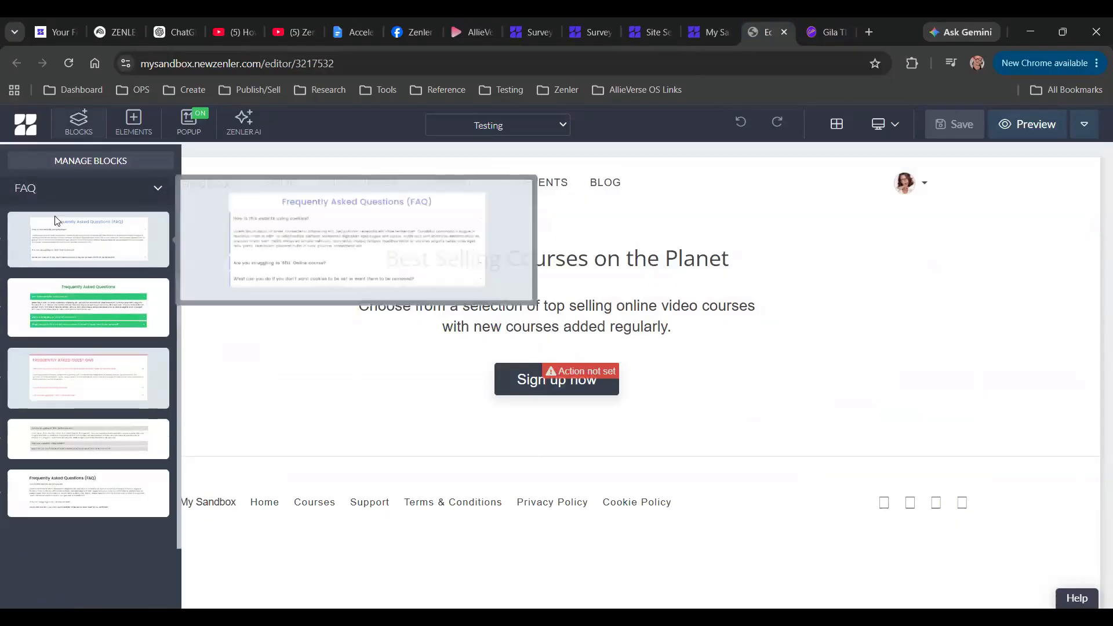
pyautogui.moveTo(87, 502)
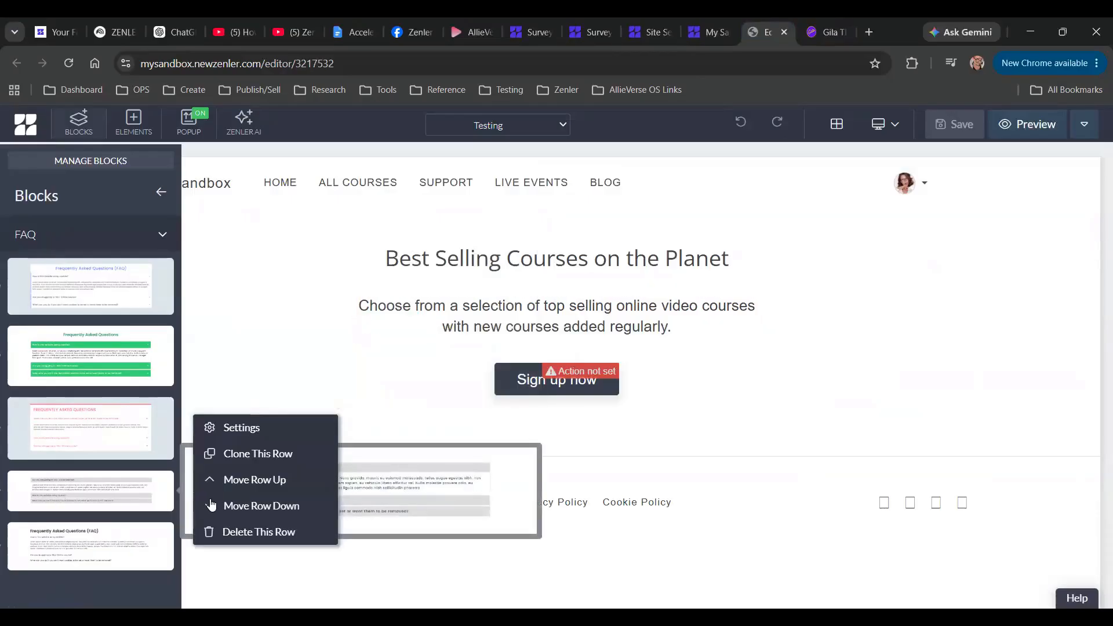
pyautogui.moveTo(211, 506); pyautogui.dragTo(212, 503)
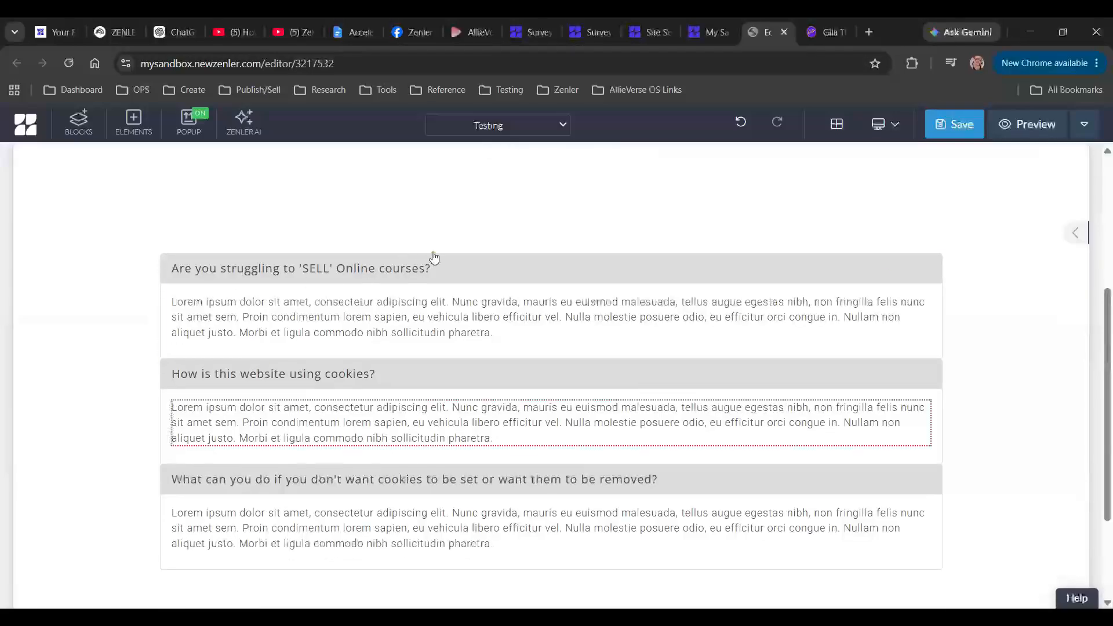
# Check that the first FAQ question's text is editable, and view the FAQ block's HTML code without saving
pyautogui.click(443, 273)
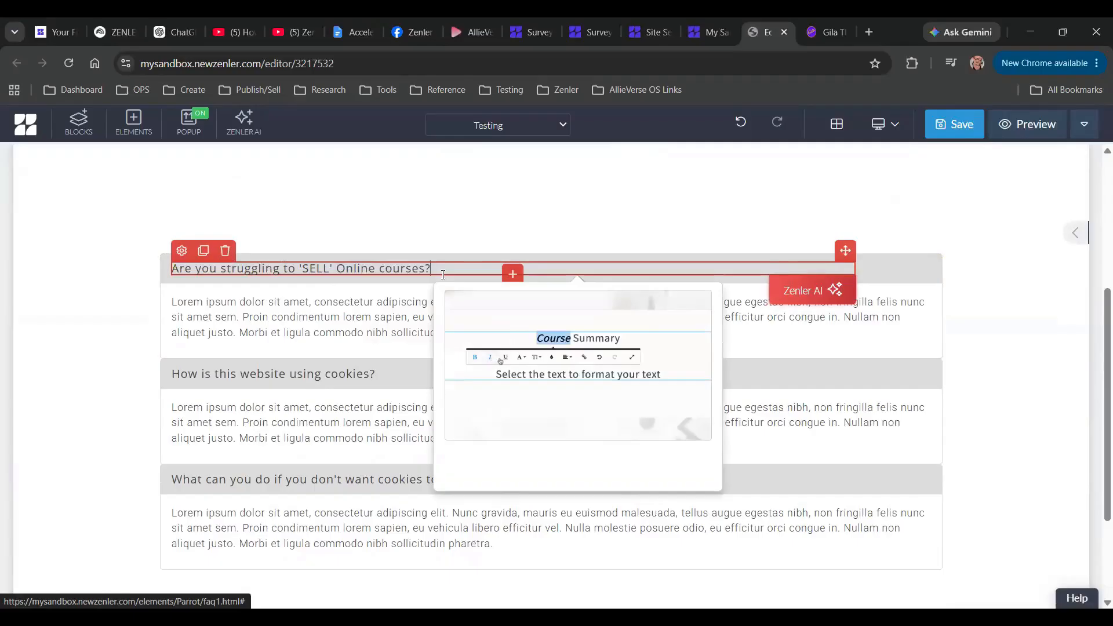
pyautogui.click(100, 336)
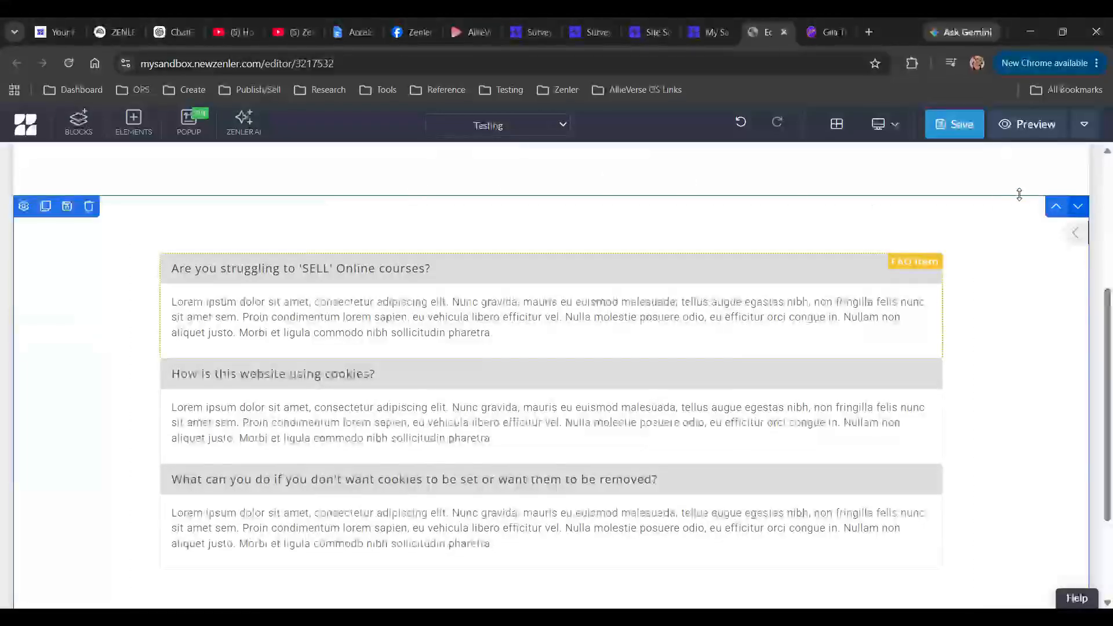
pyautogui.click(1077, 235)
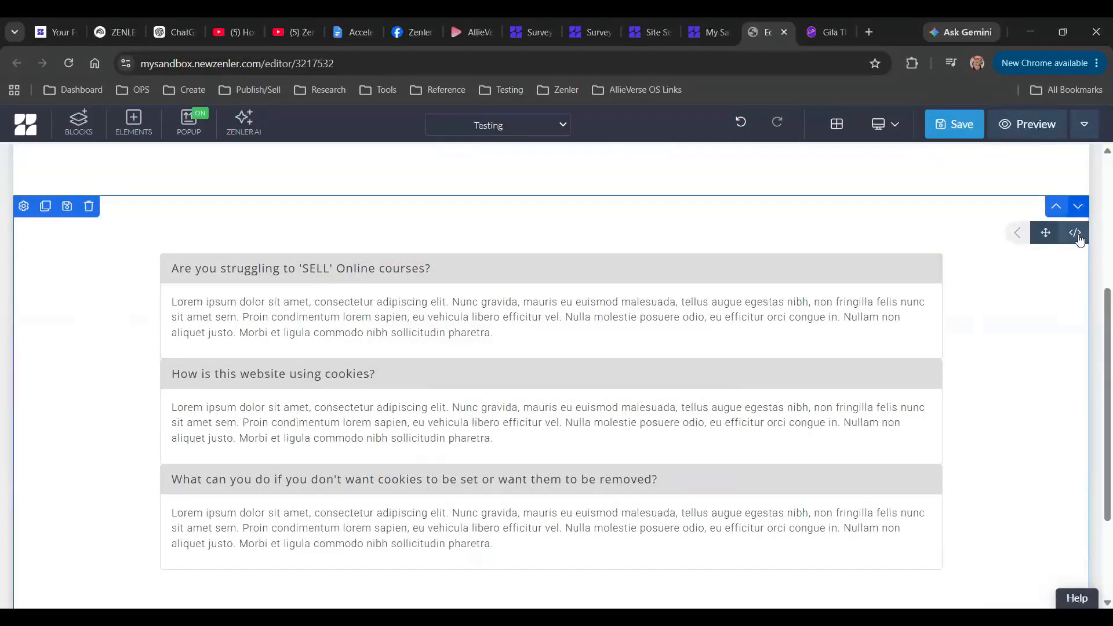
pyautogui.click(1077, 234)
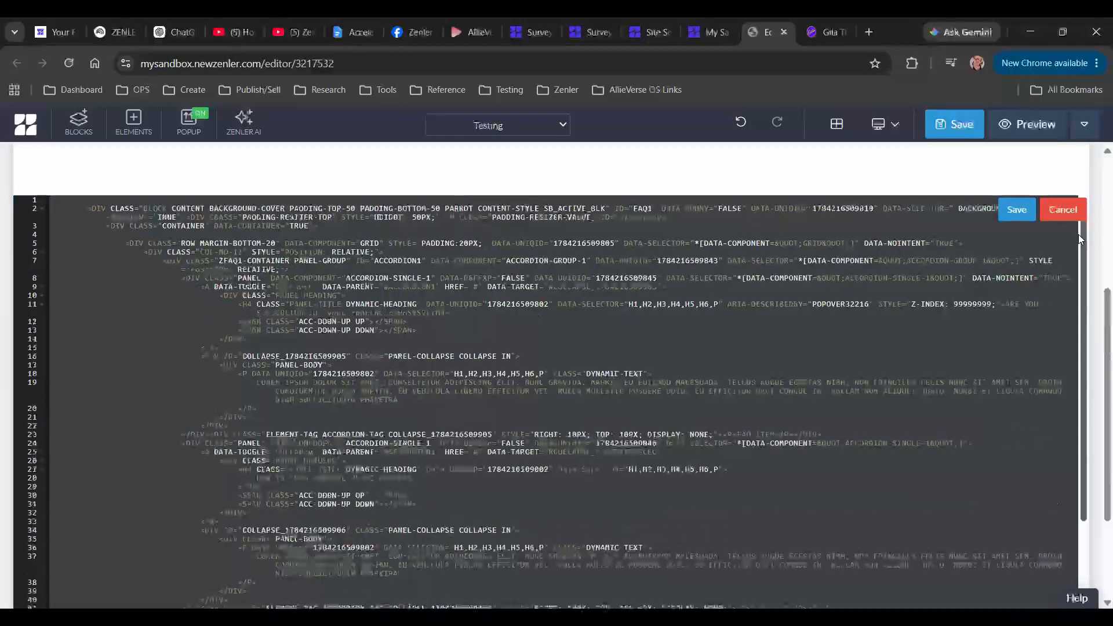
pyautogui.click(1062, 220)
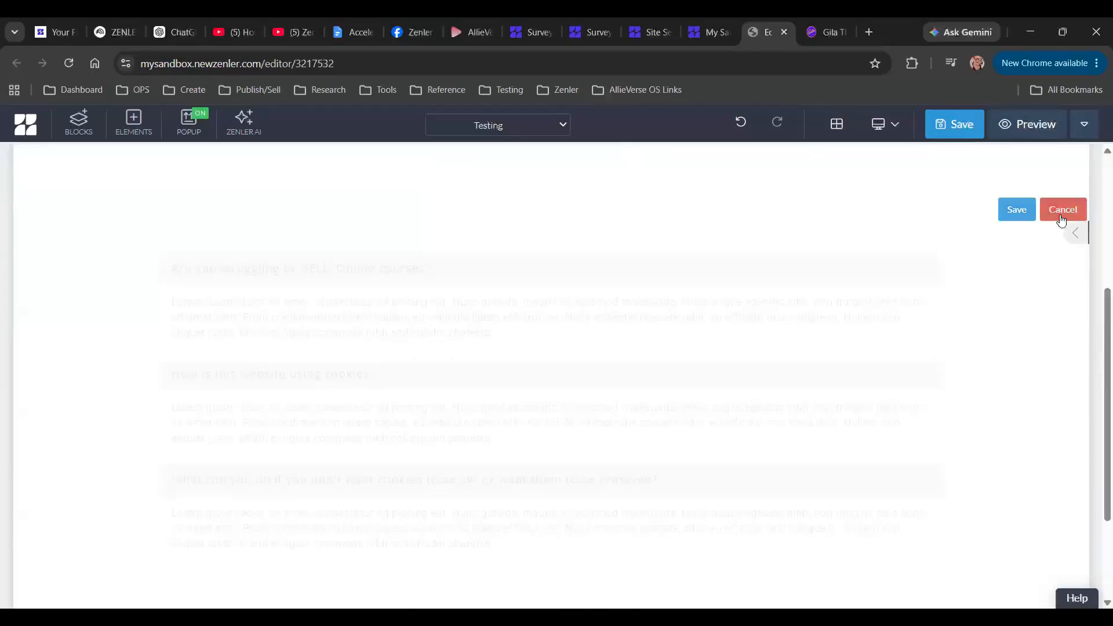
# Reopen the FAQ block's HTML code, select all of it, and close the code without saving
pyautogui.click(1076, 233)
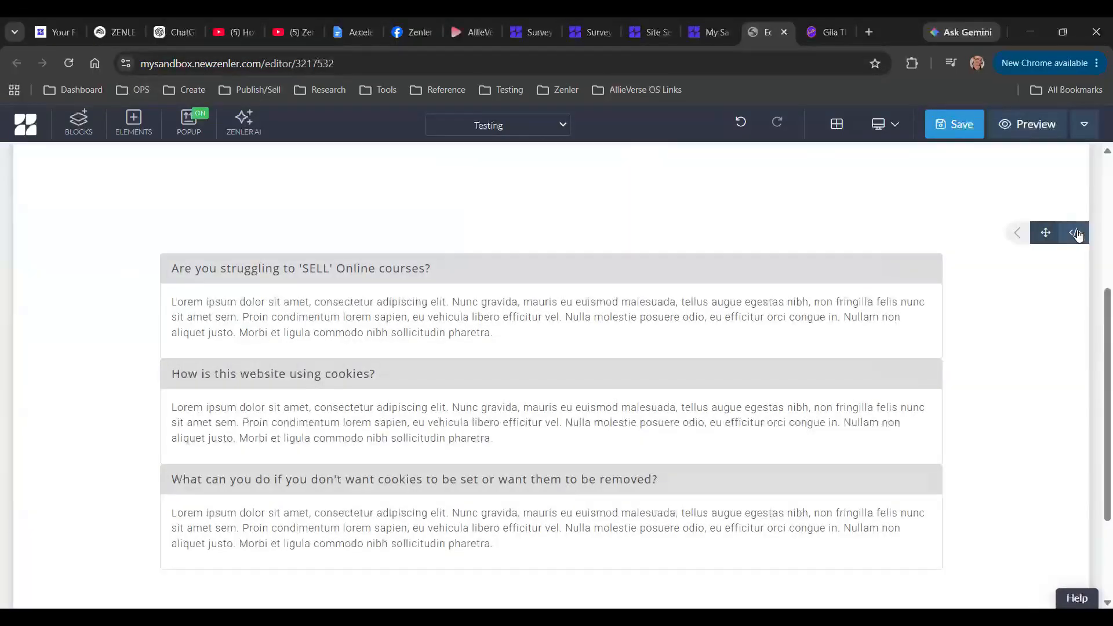
pyautogui.click(1077, 234)
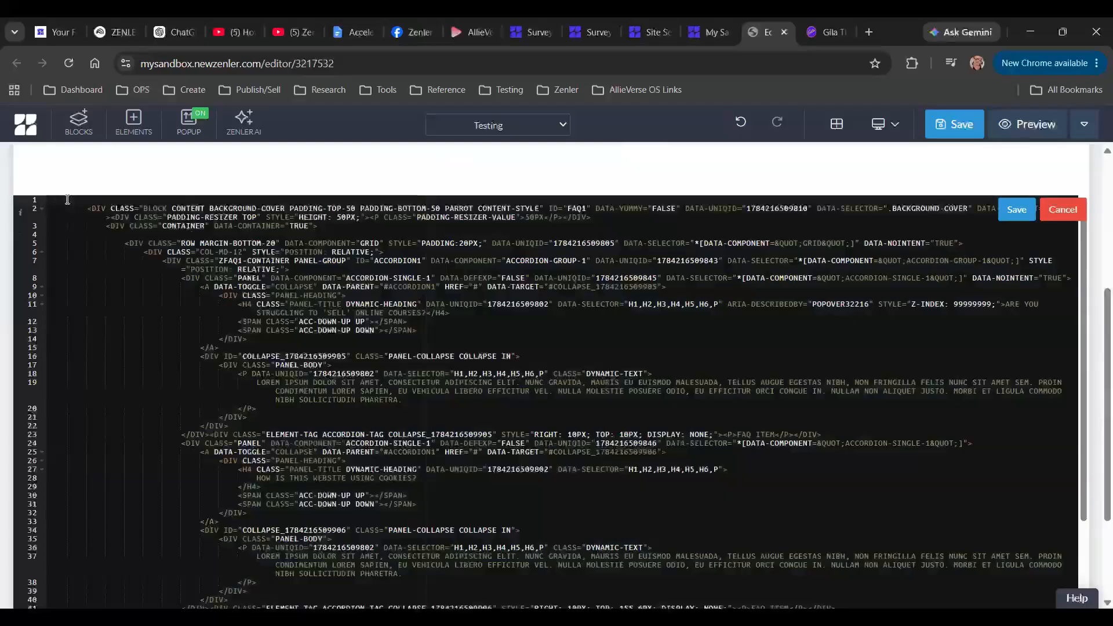
pyautogui.rightClick(67, 200)
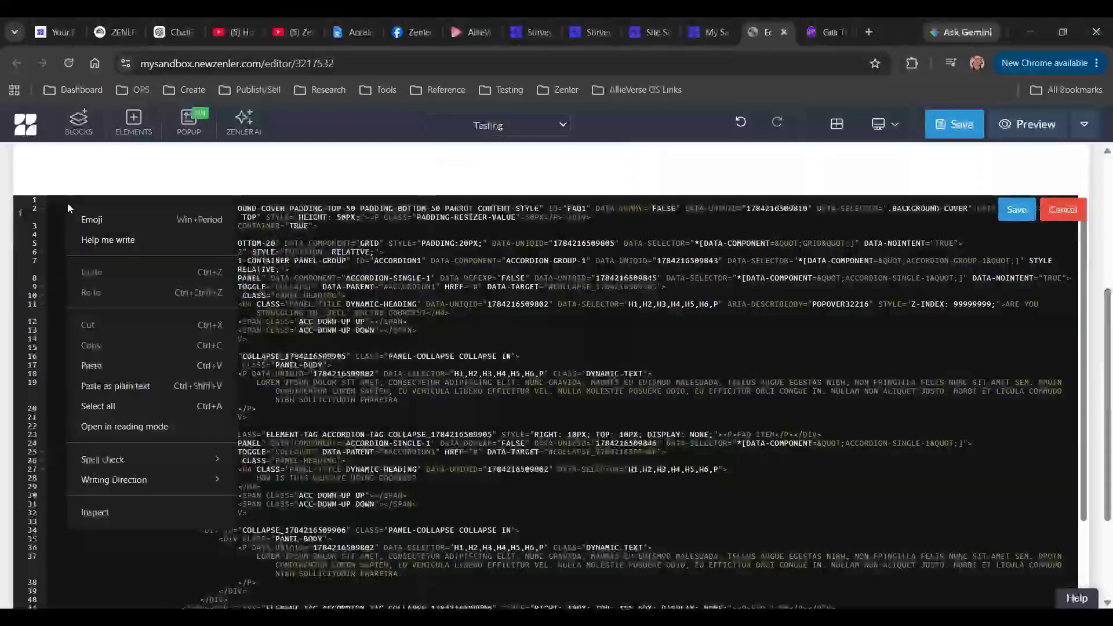
pyautogui.click(106, 404)
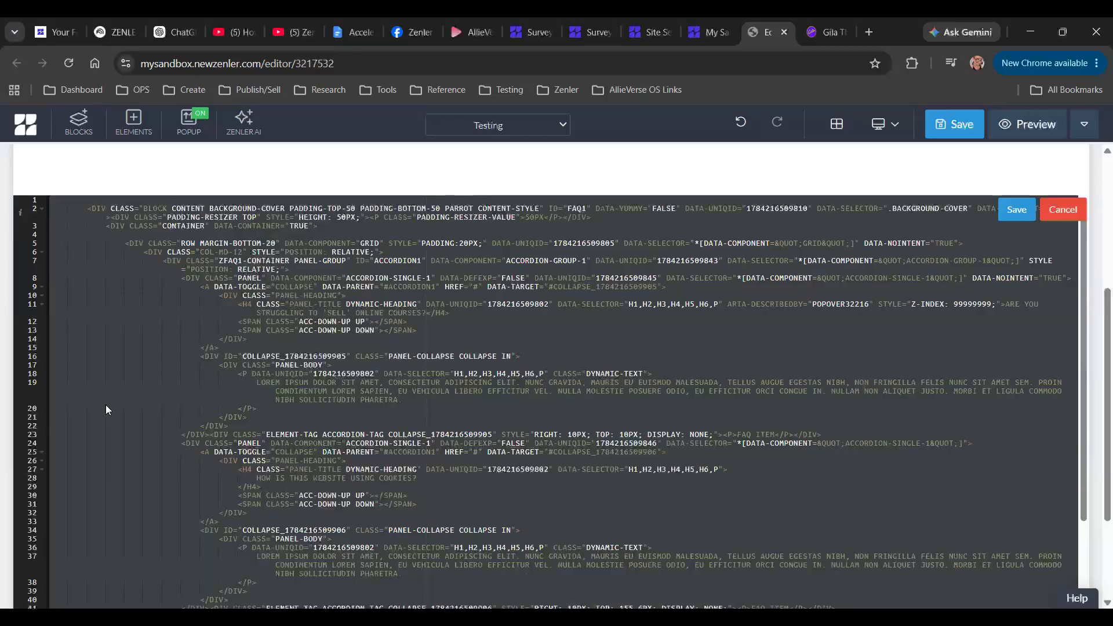
pyautogui.click(1047, 212)
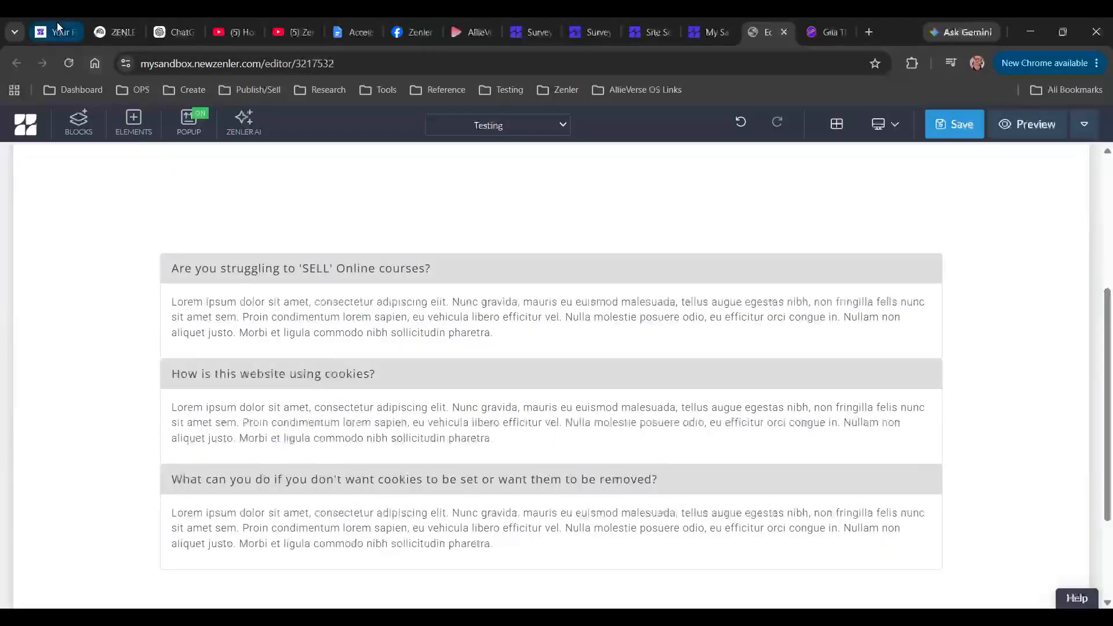
# Switch to the Zenler tutorials community feed
pyautogui.click(57, 27)
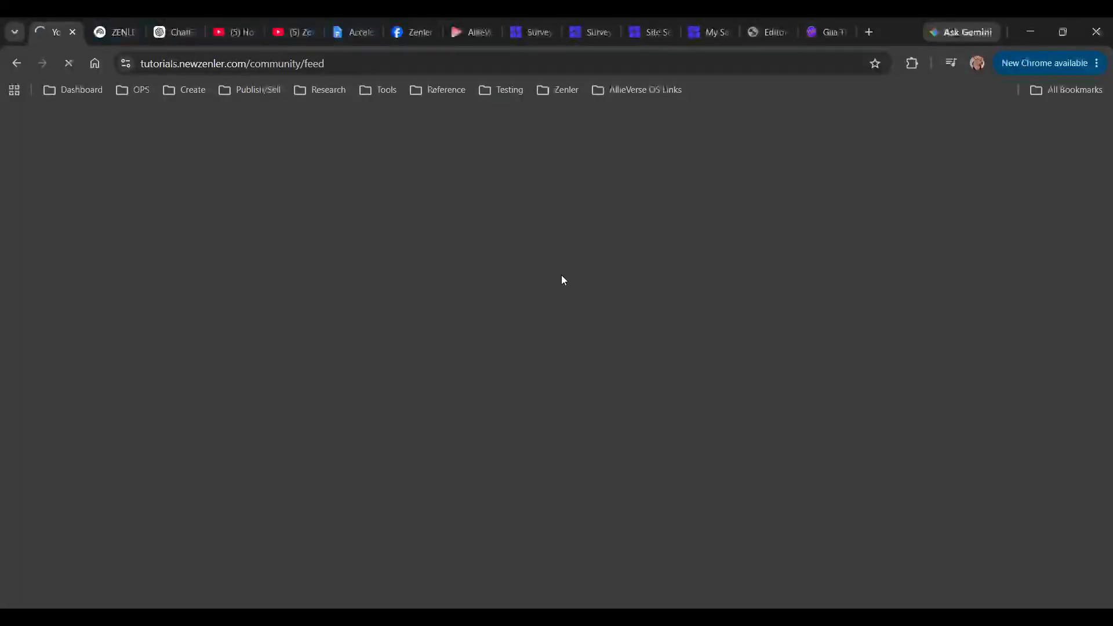
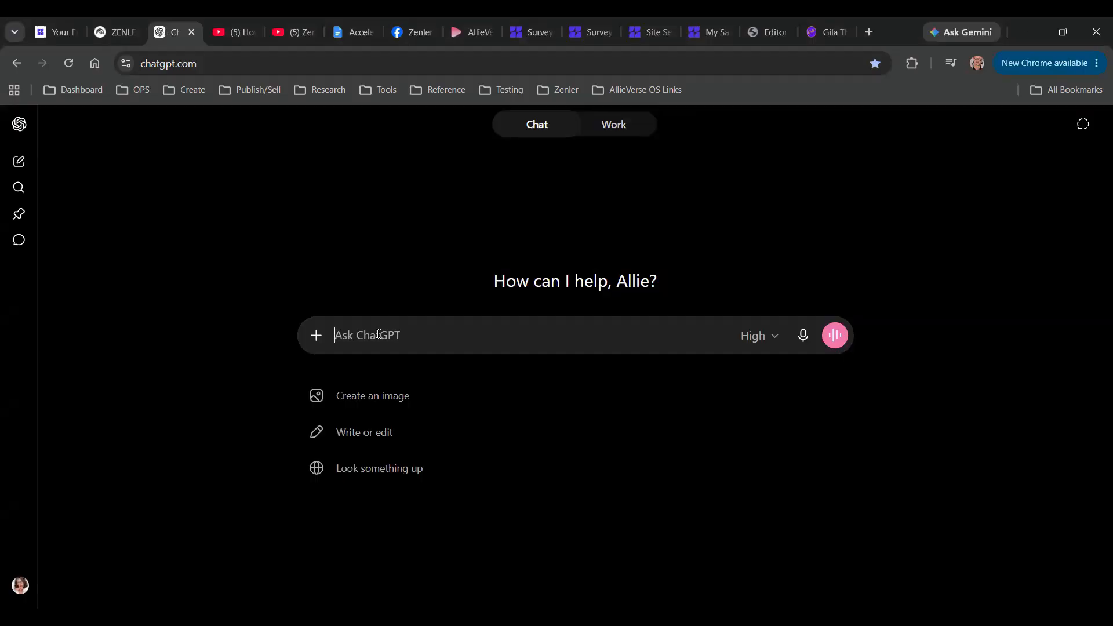
# Submit the copied FAQ block HTML code to ChatGPT as a new message
pyautogui.hotkey('ctrl', 'v')
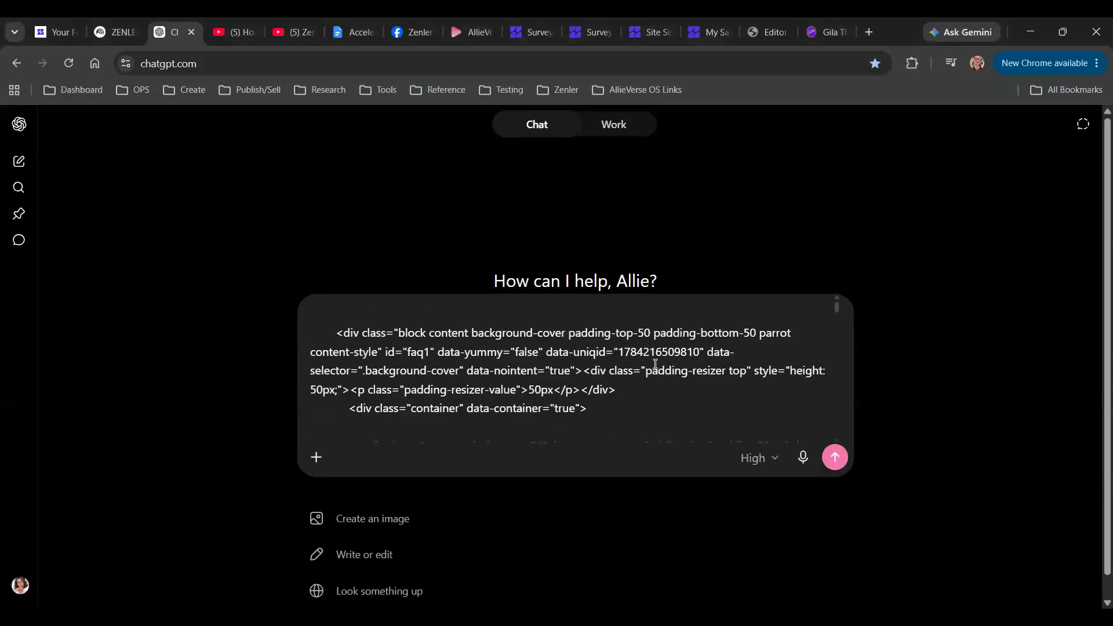
pyautogui.scroll(-10, 467, 406)
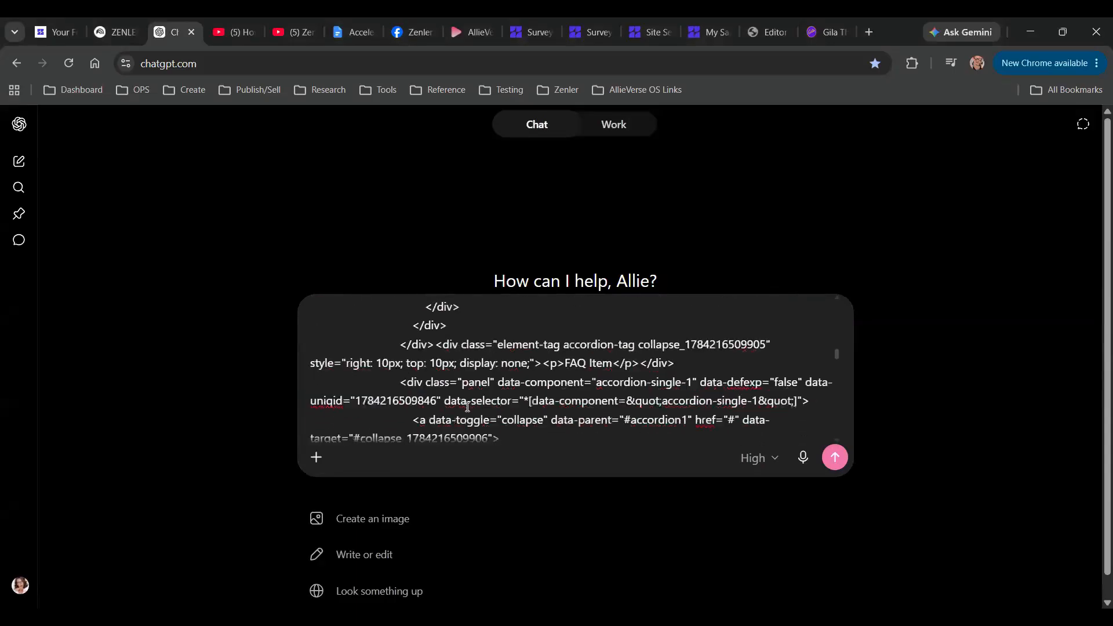
pyautogui.scroll(10, 468, 406)
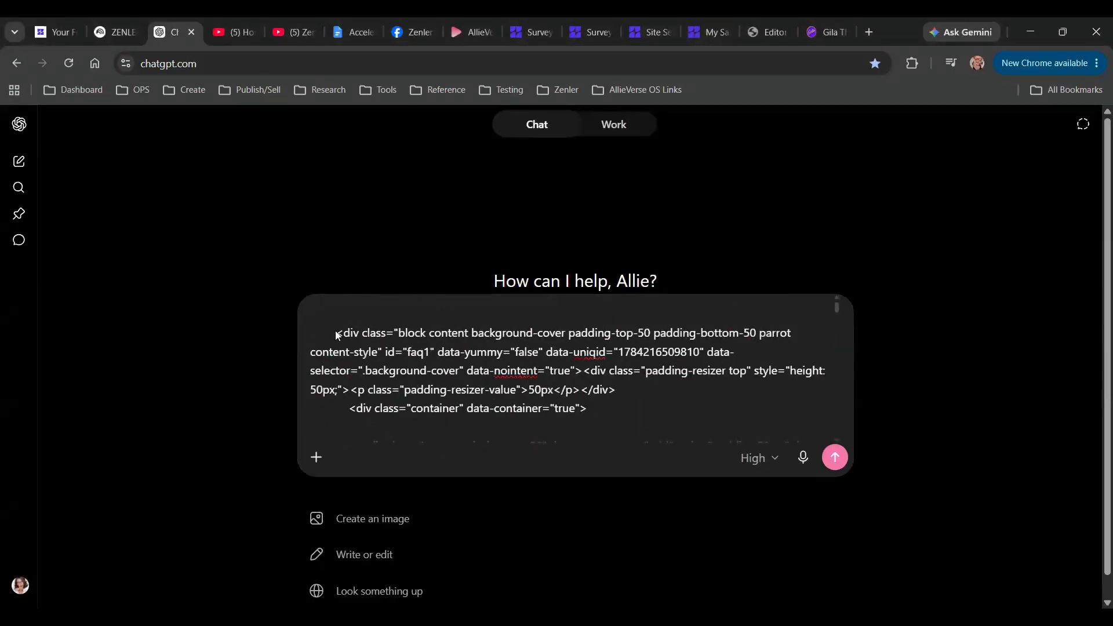
pyautogui.press('Return')
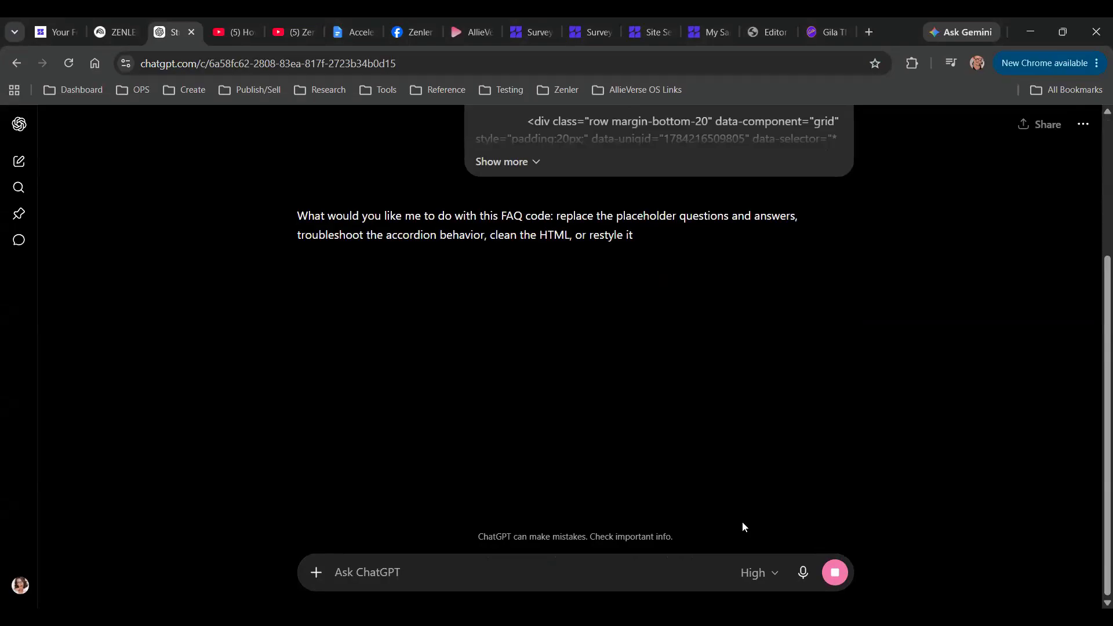
# Reply to ChatGPT's question with "AllieVerse Style" so it restyles the FAQ code
pyautogui.click(417, 567)
pyautogui.write('Alli')
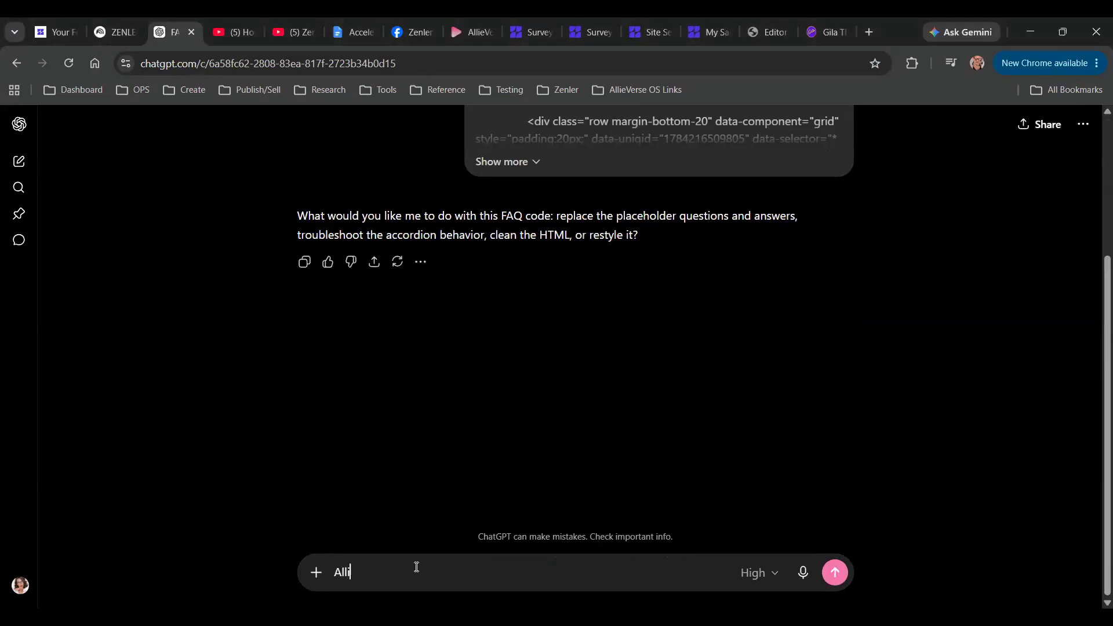
pyautogui.write('eVerse Style')
pyautogui.press('Return')
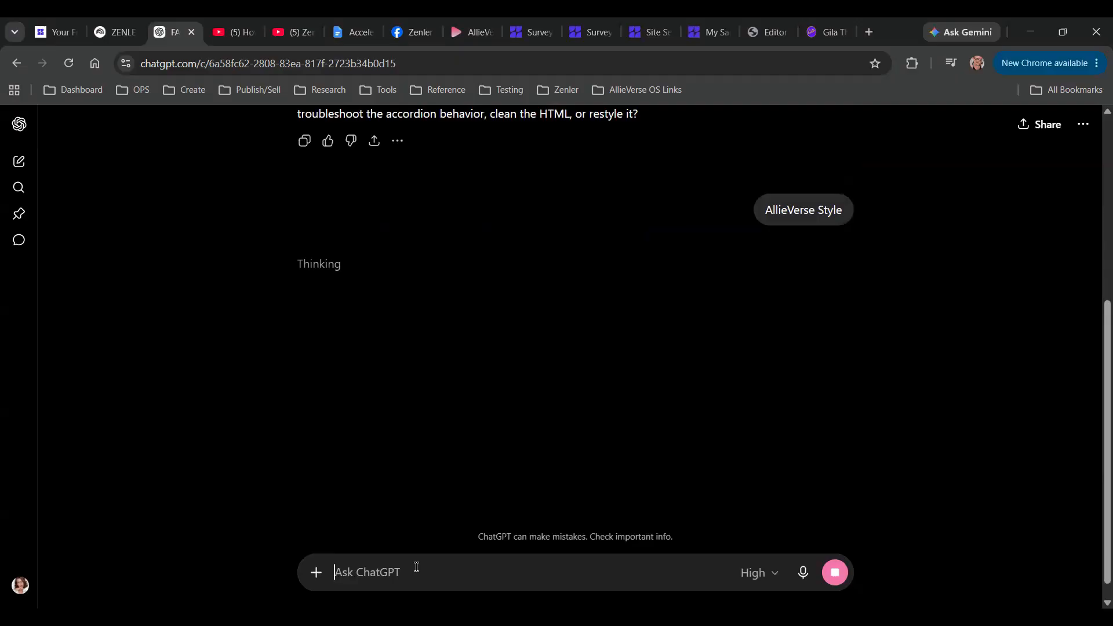
pyautogui.click(757, 17)
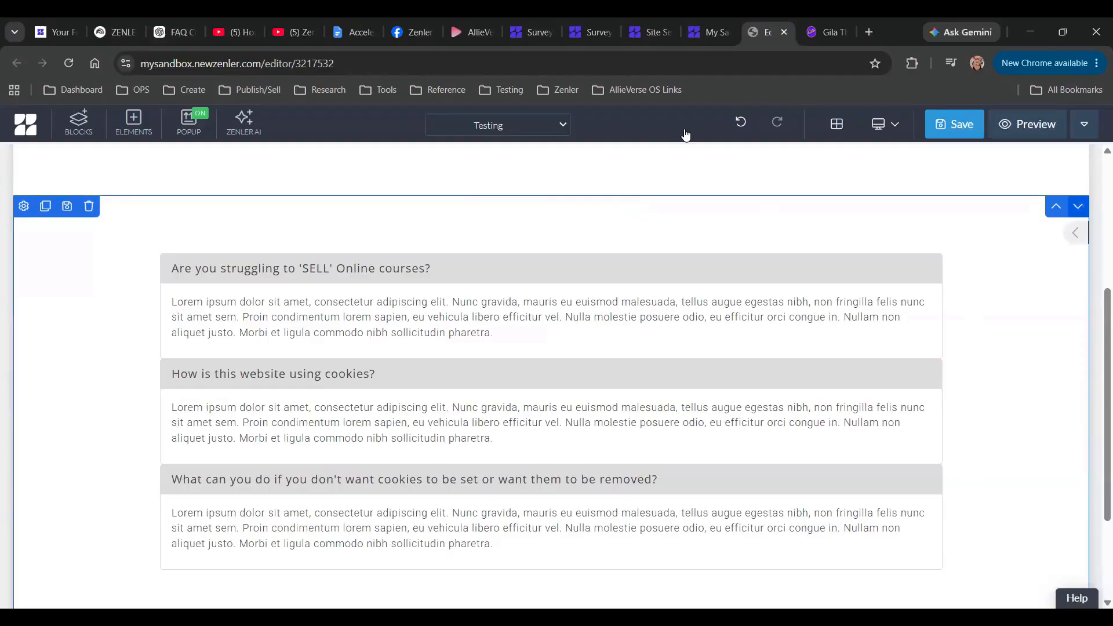
pyautogui.click(187, 21)
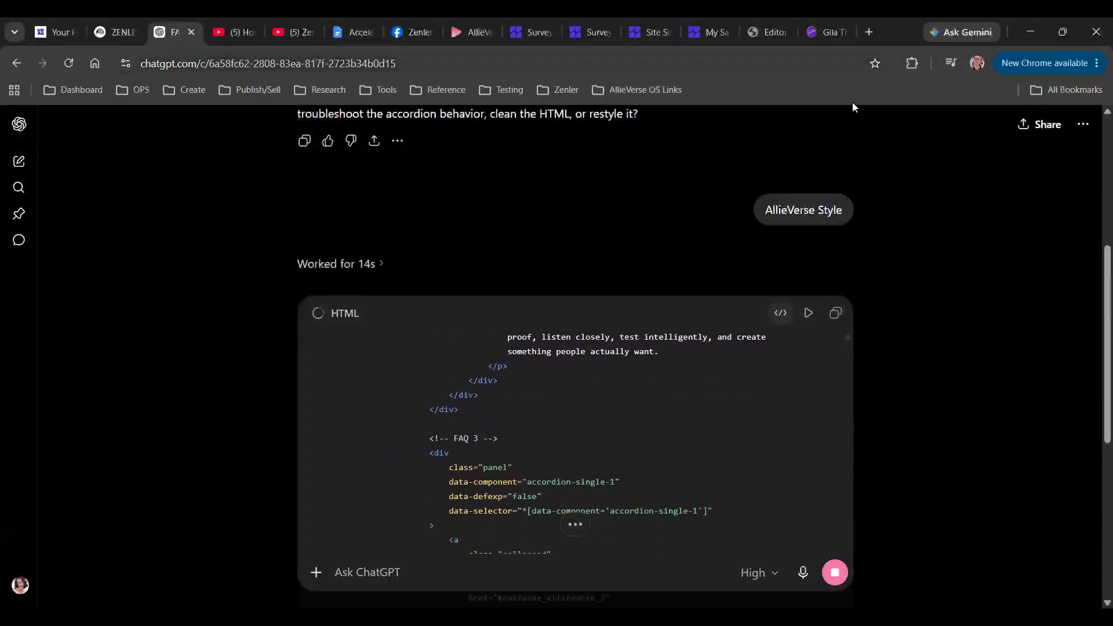
pyautogui.click(770, 29)
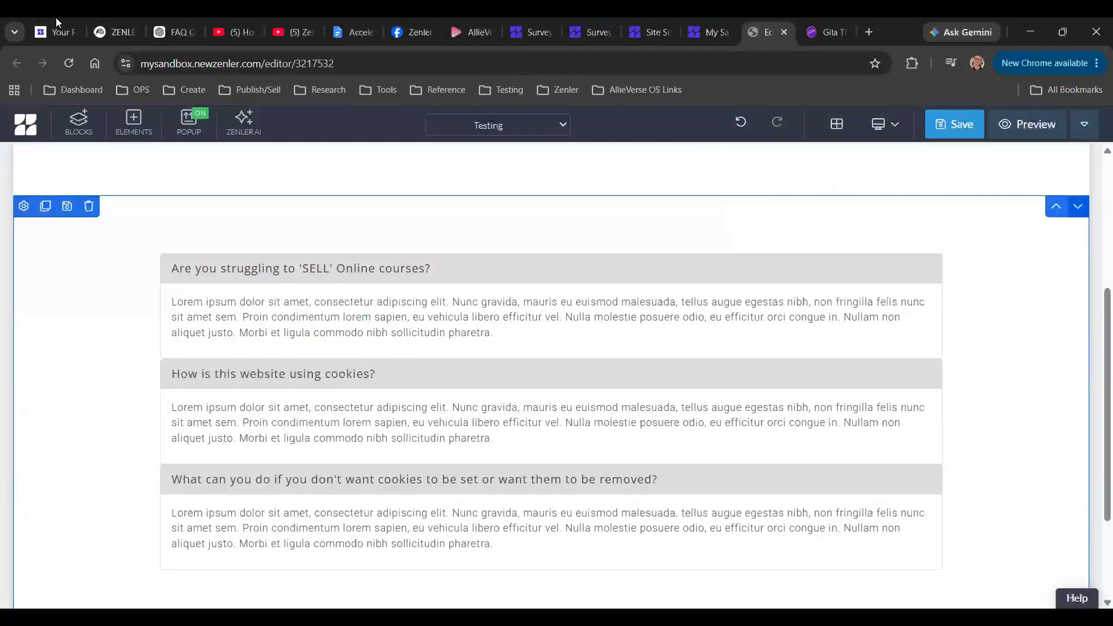
pyautogui.click(191, 20)
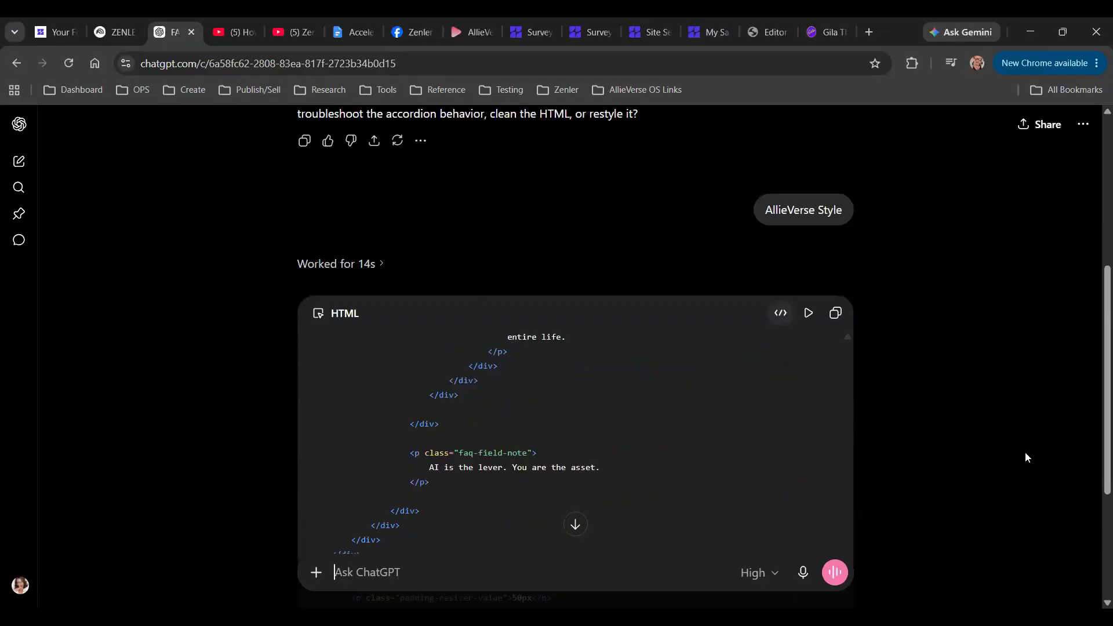
# Copy the complete restyled FAQ HTML from ChatGPT's reply and return to the Testing page editor
pyautogui.scroll(-4, 1025, 451)
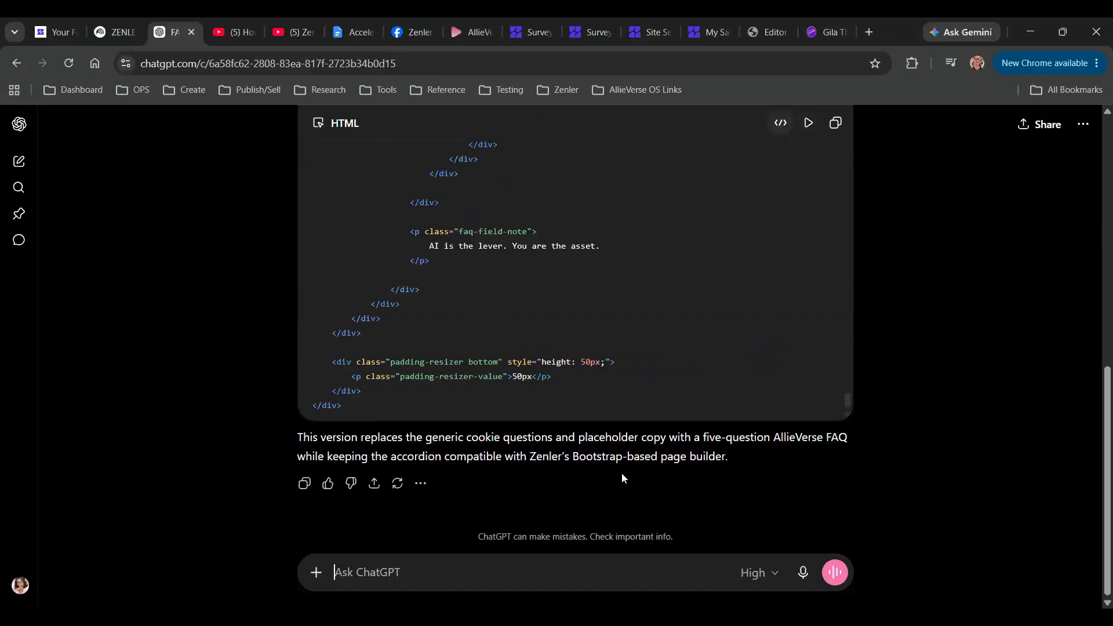
pyautogui.scroll(5, 621, 472)
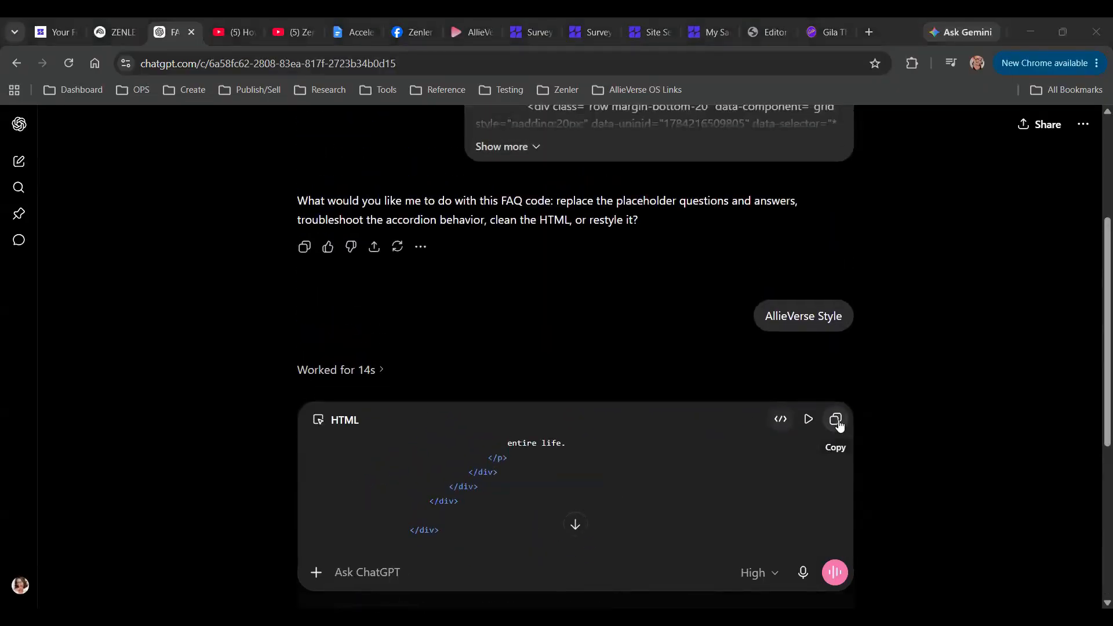
pyautogui.click(752, 24)
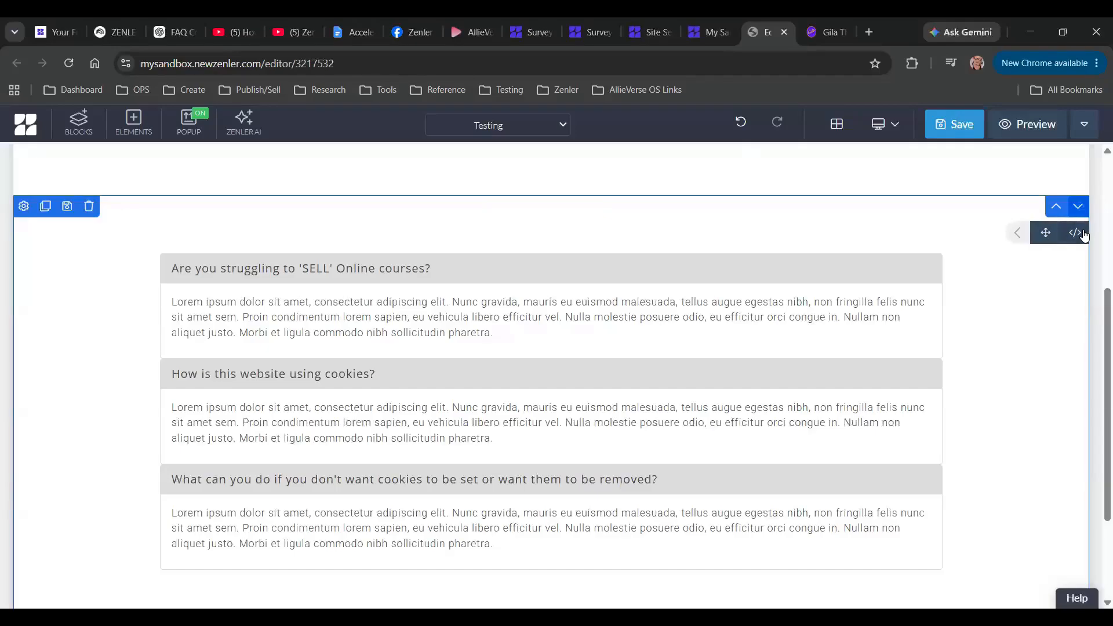
# Replace all of the FAQ block's HTML code with the copied AllieVerse-style version and save the code
pyautogui.click(1076, 232)
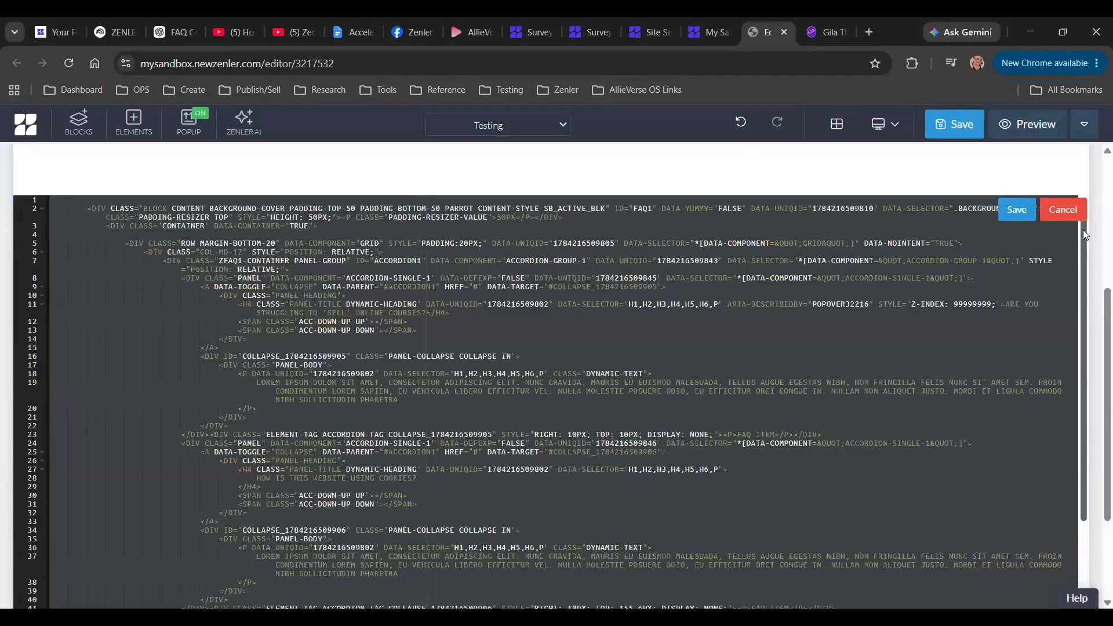
pyautogui.click(67, 203)
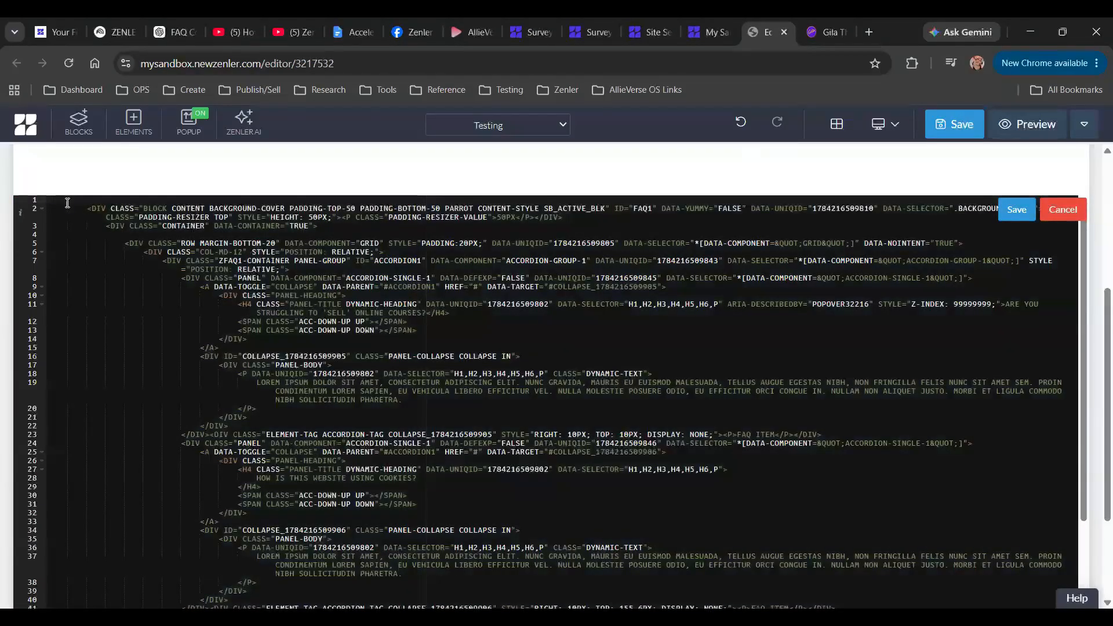
pyautogui.rightClick(67, 202)
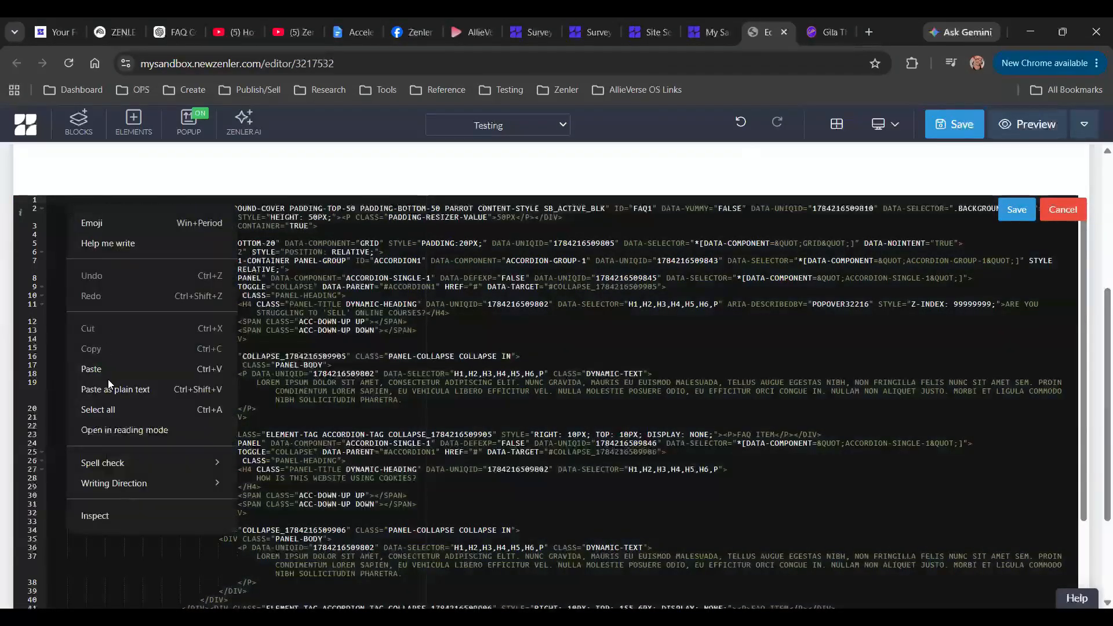
pyautogui.click(105, 422)
pyautogui.press('Delete')
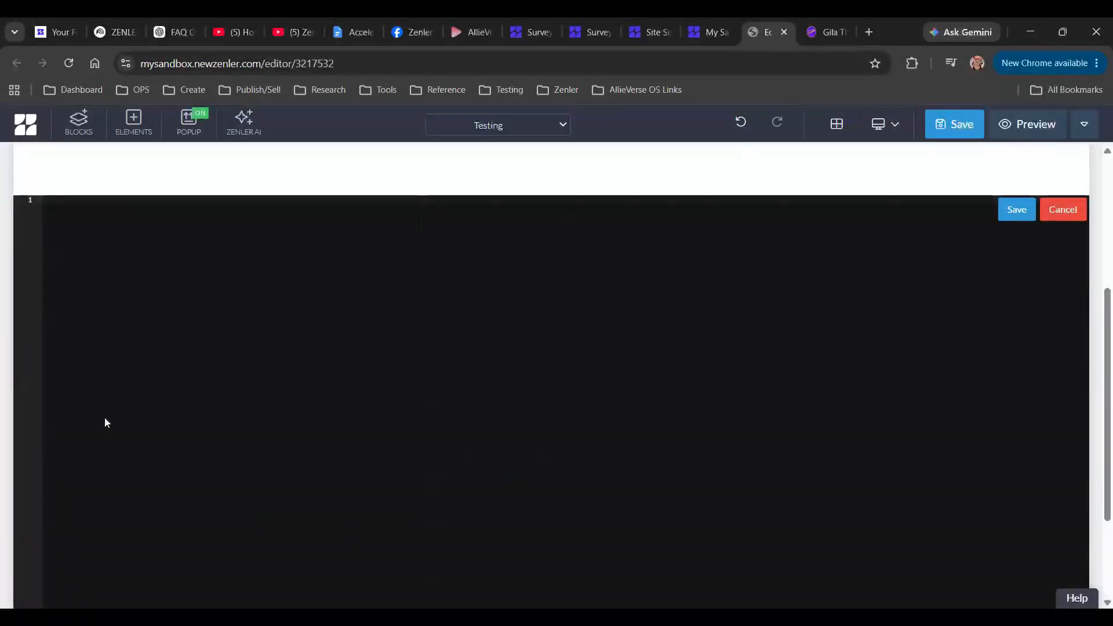
pyautogui.hotkey('ctrl', 'v')
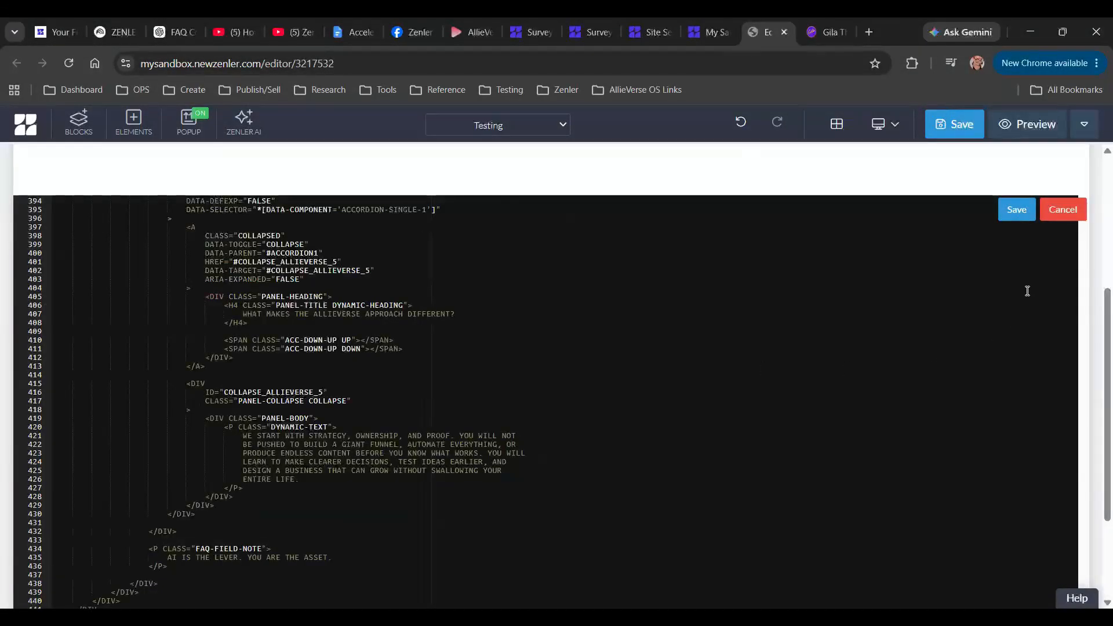
pyautogui.click(1015, 210)
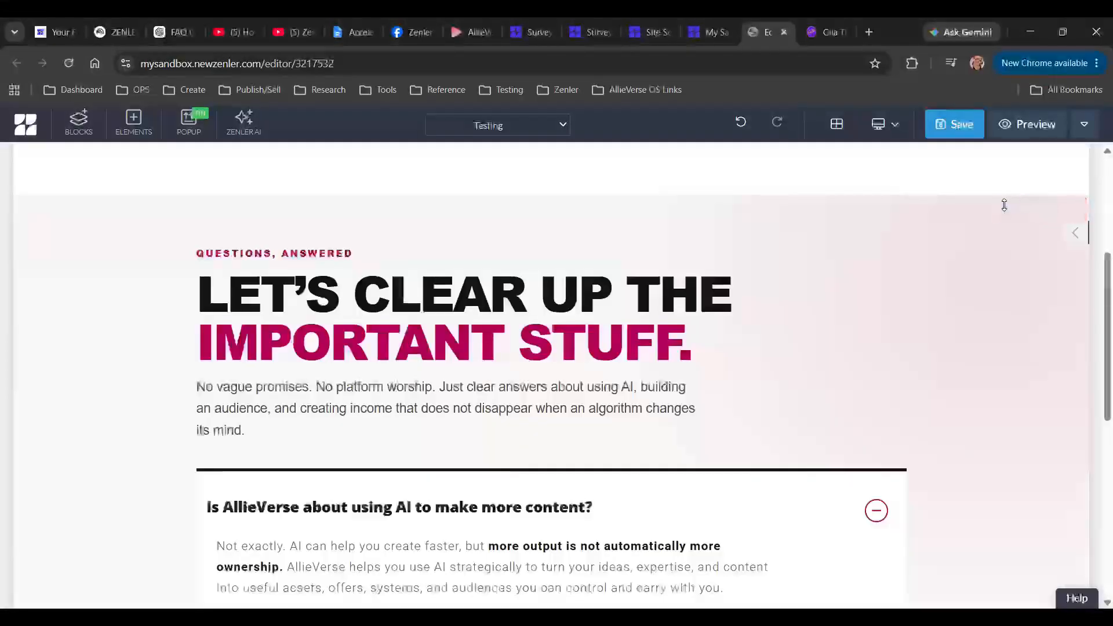
# Review the restyled FAQ block from its heading to its closing note, and save the Testing page
pyautogui.scroll(-6, 935, 400)
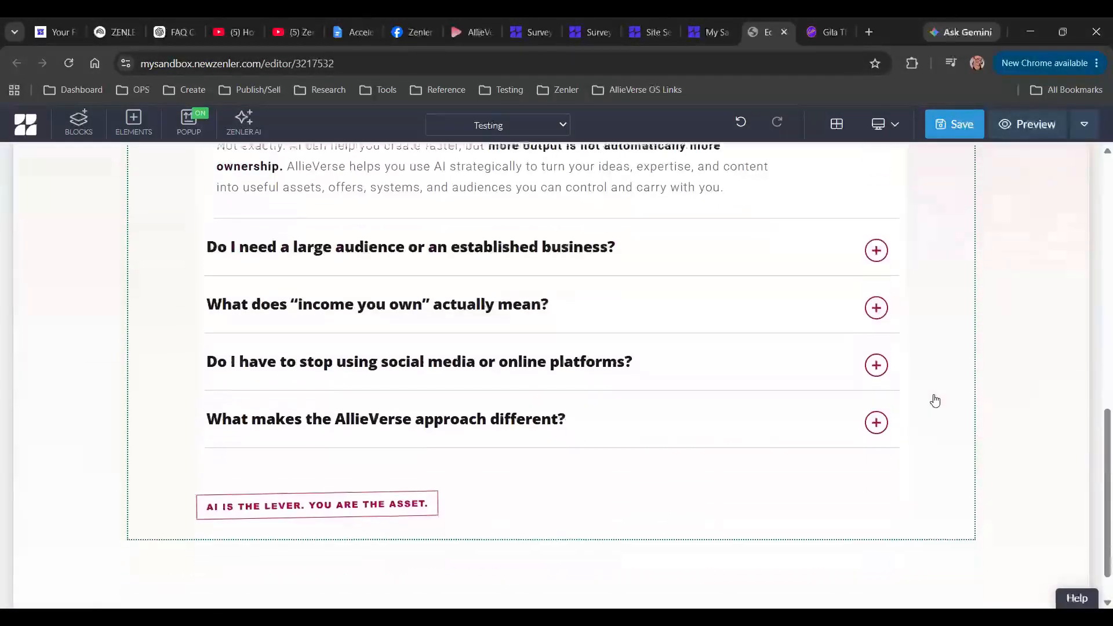
pyautogui.scroll(10, 935, 400)
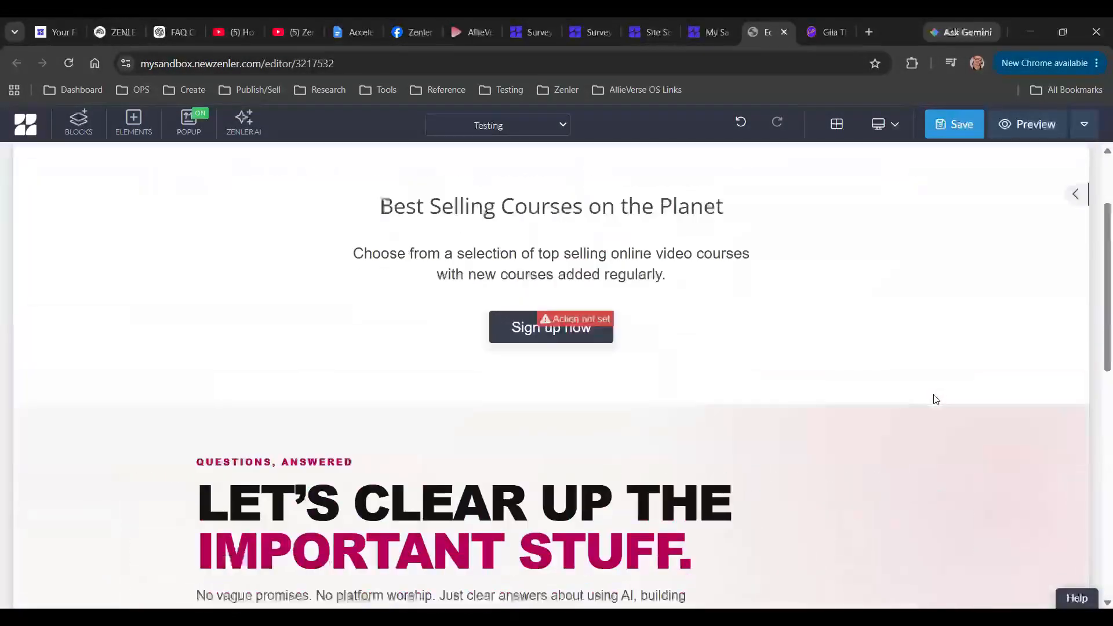
pyautogui.scroll(-10, 936, 400)
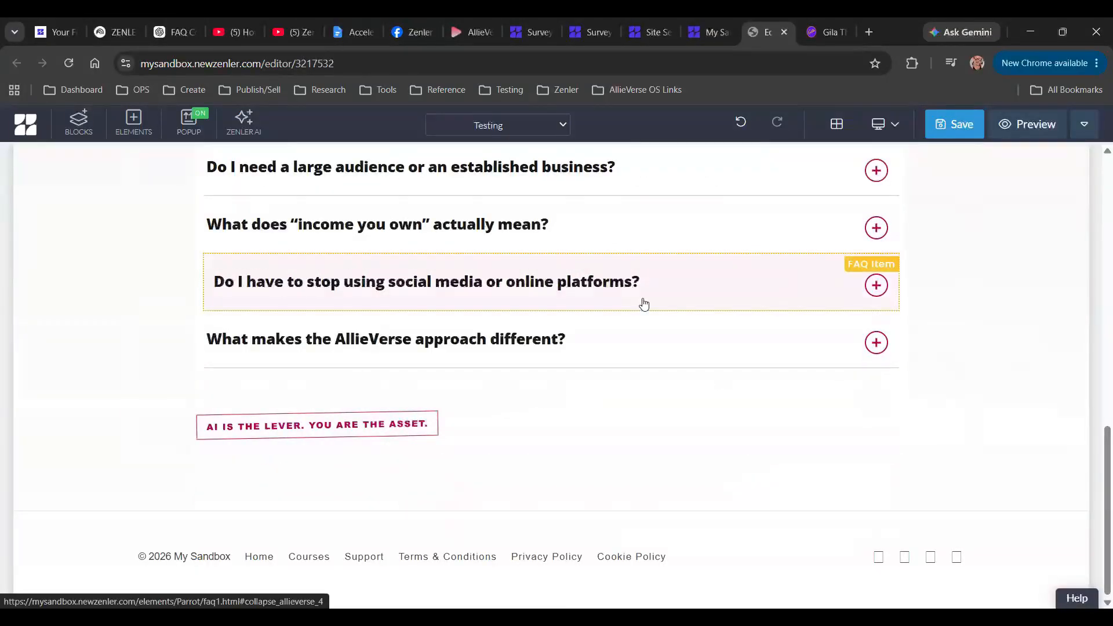
pyautogui.scroll(1, 644, 304)
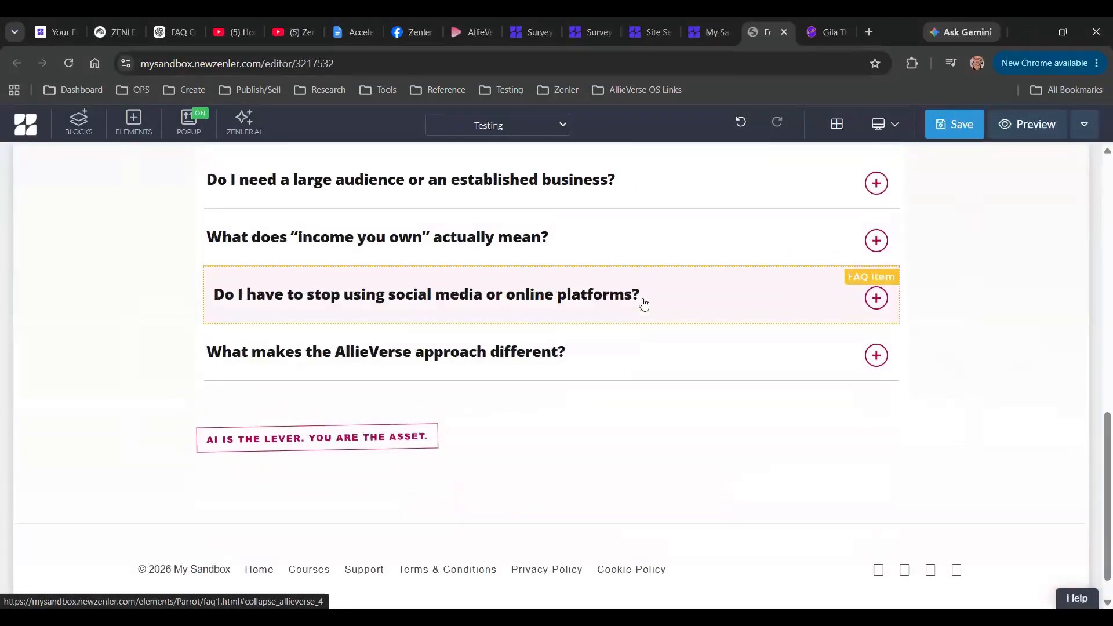
pyautogui.scroll(3, 644, 304)
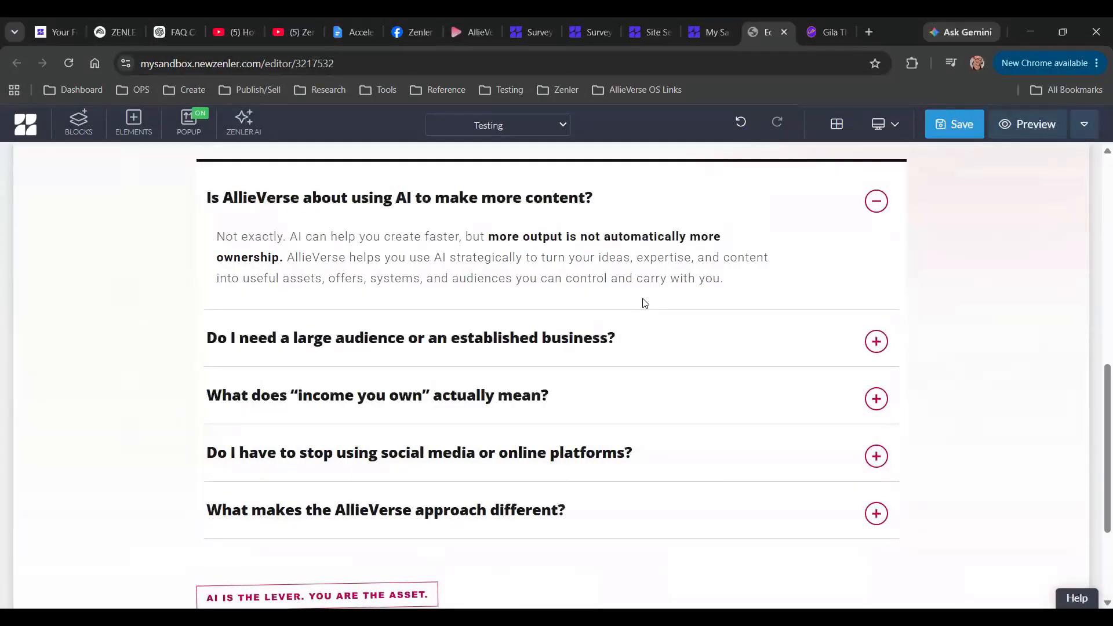
pyautogui.scroll(5, 644, 302)
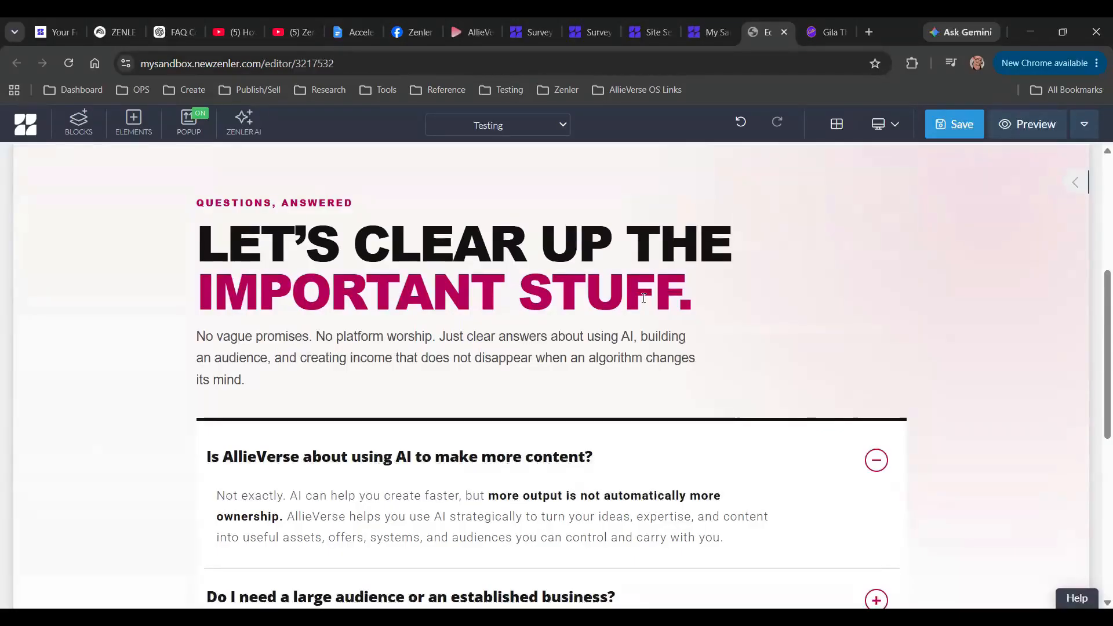
pyautogui.scroll(-7, 643, 299)
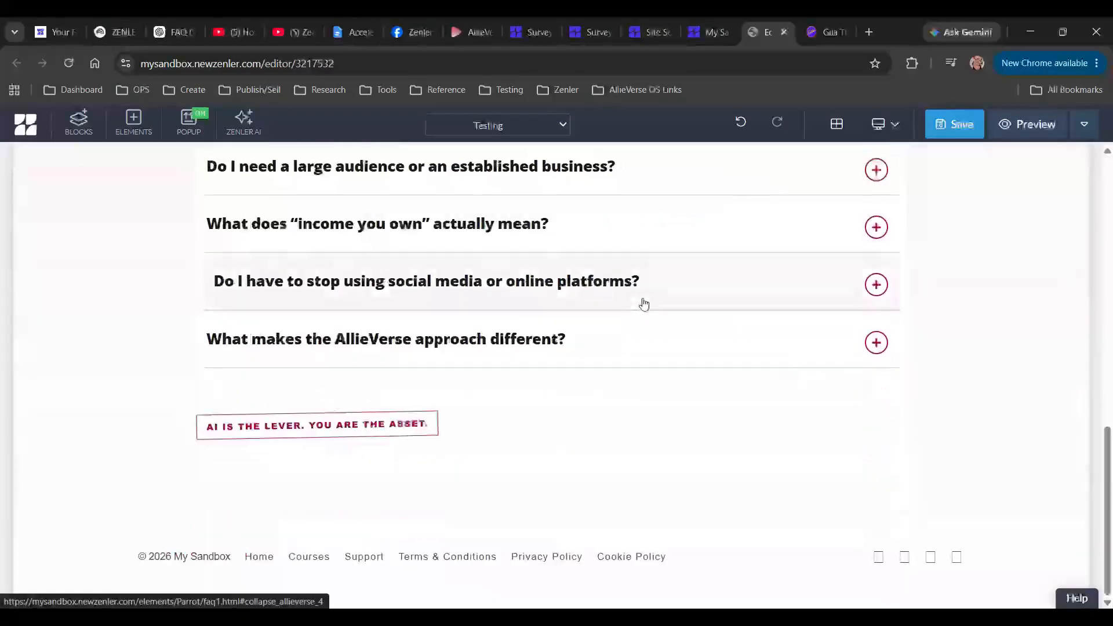
pyautogui.scroll(4, 643, 303)
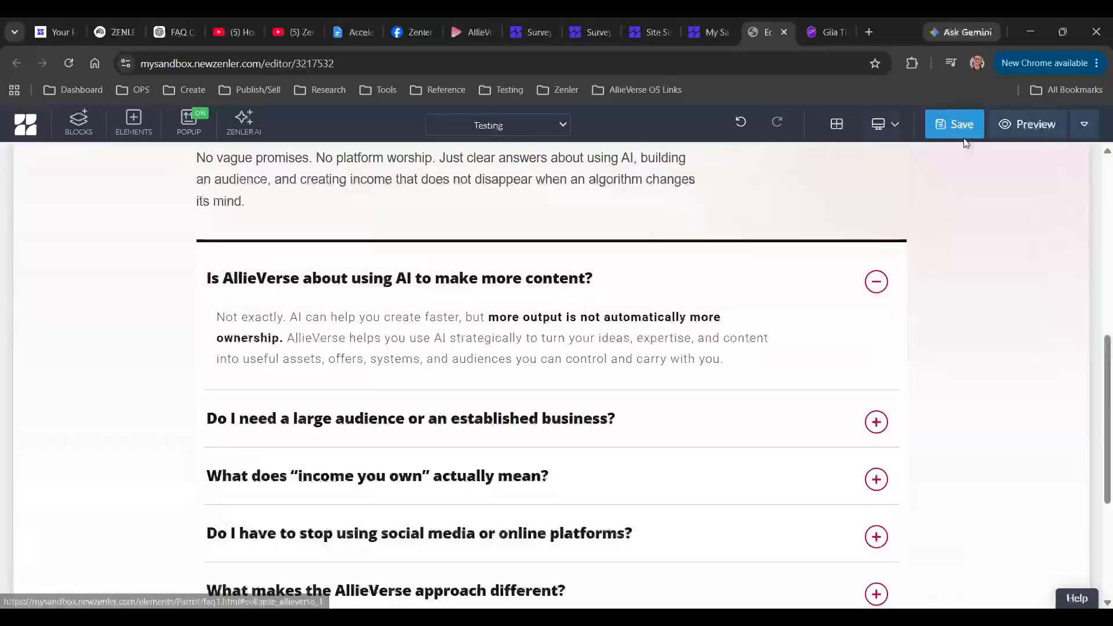
pyautogui.click(959, 124)
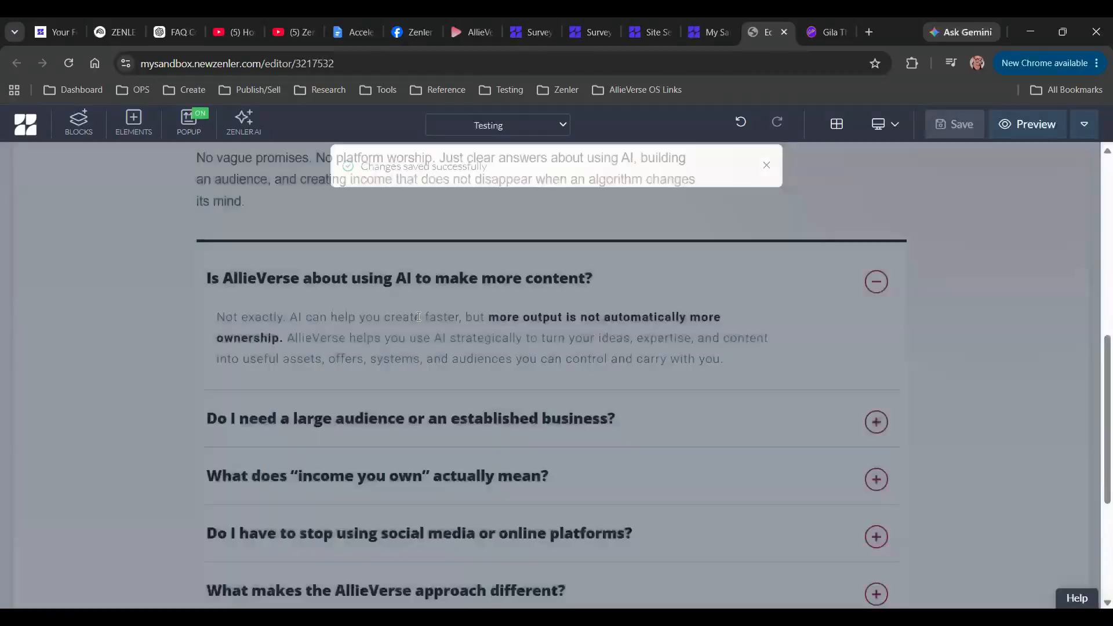
# Examine how the restyled FAQ section sits on the Testing page between the course sign-up block and the footer
pyautogui.scroll(5, 418, 317)
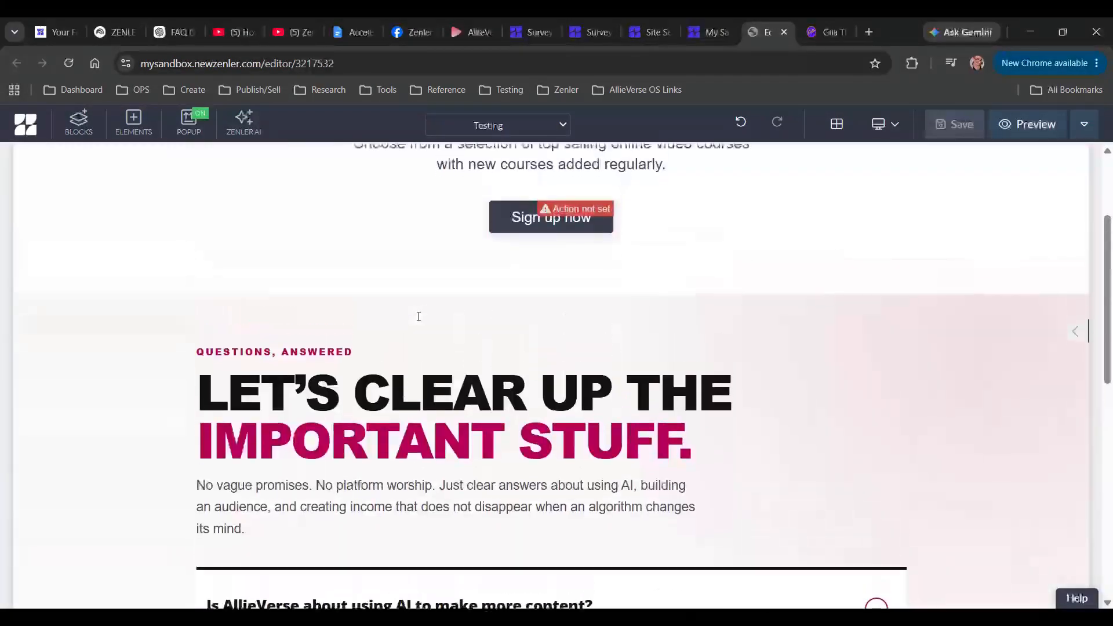
pyautogui.scroll(-4, 419, 317)
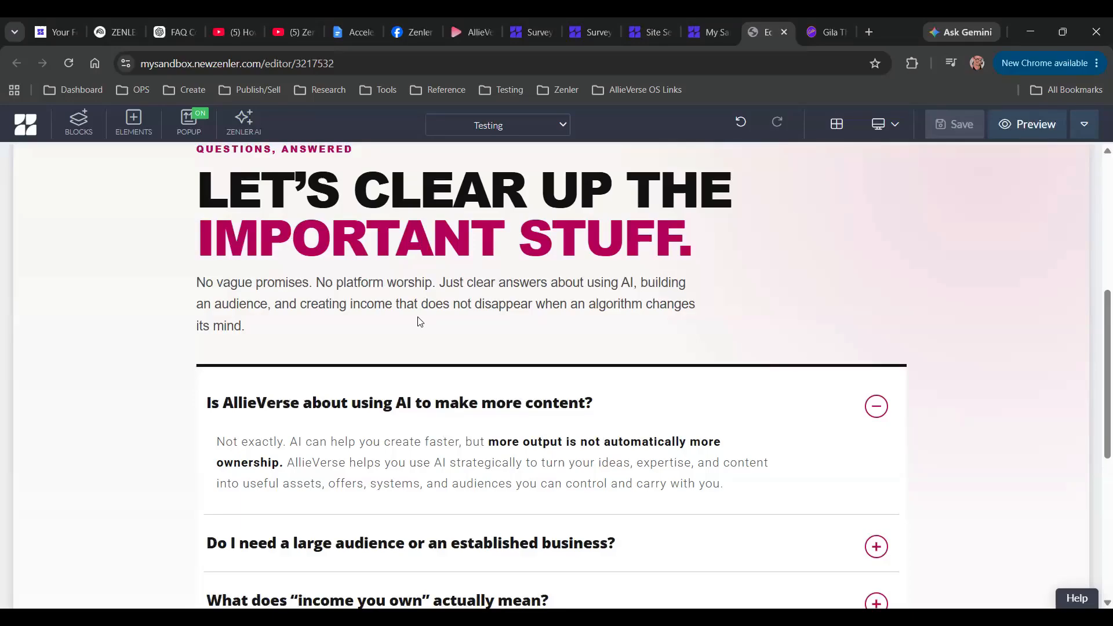
pyautogui.scroll(2, 419, 319)
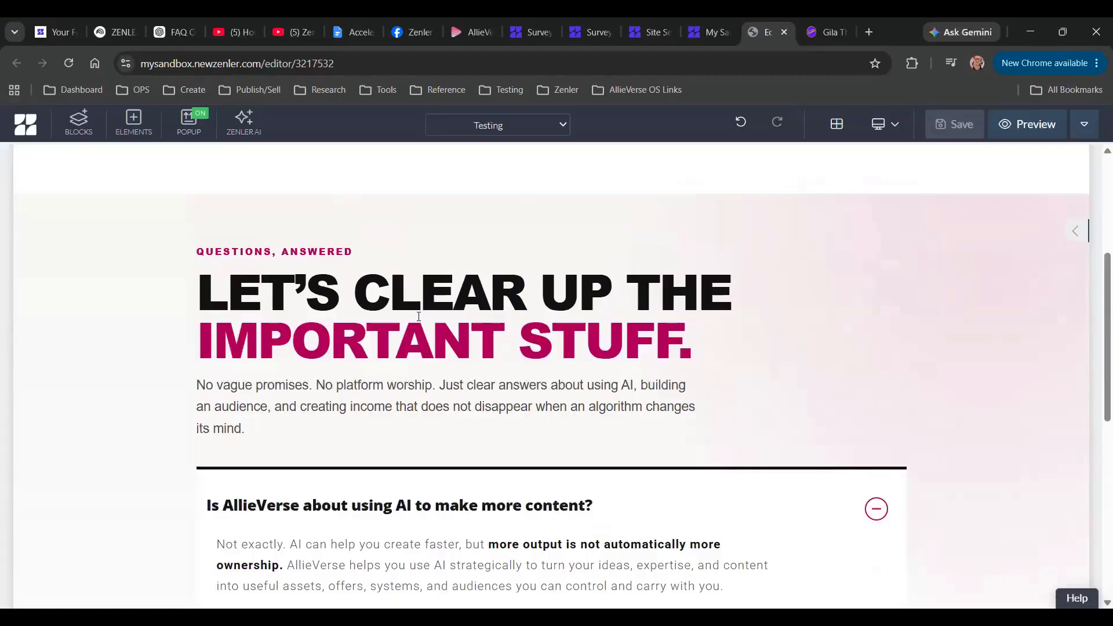
pyautogui.scroll(-8, 418, 316)
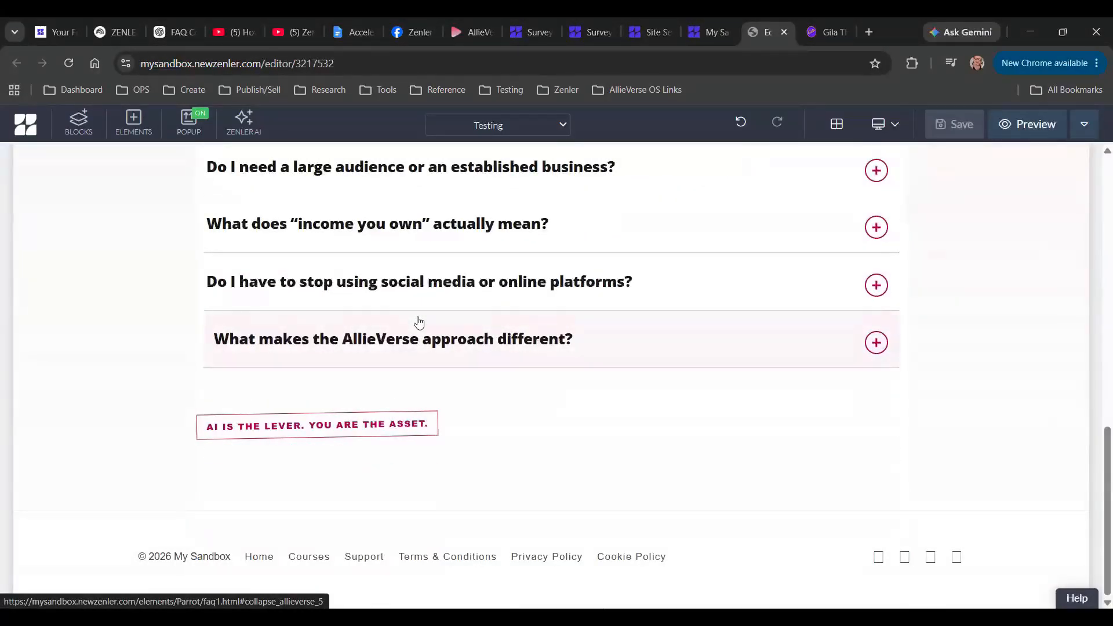
pyautogui.scroll(12, 418, 322)
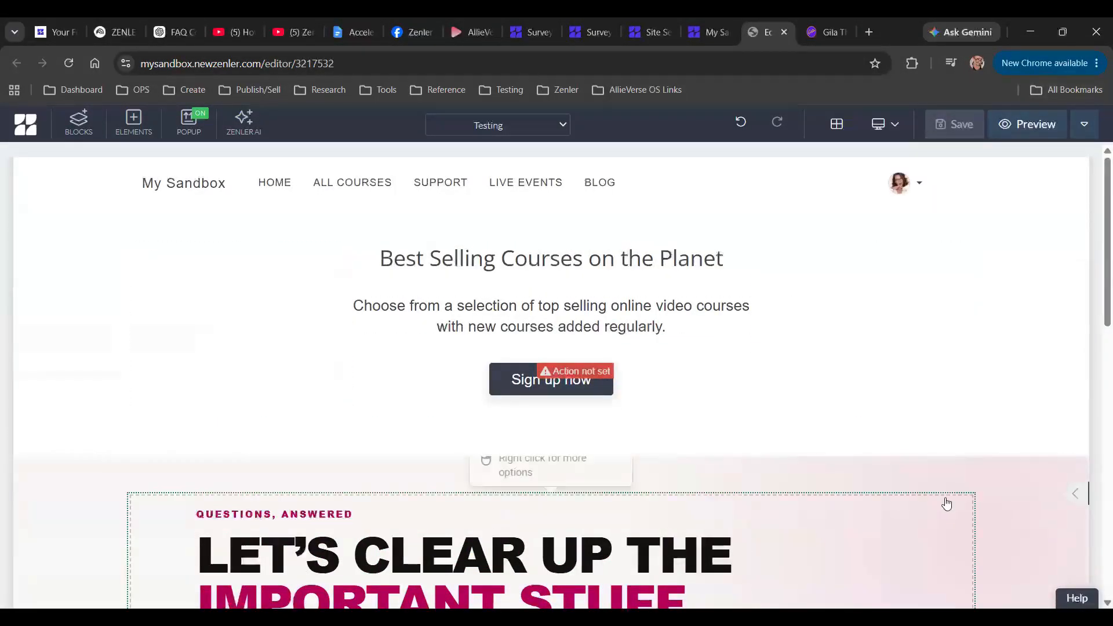
pyautogui.scroll(-1, 948, 502)
pyautogui.scroll(-4, 947, 502)
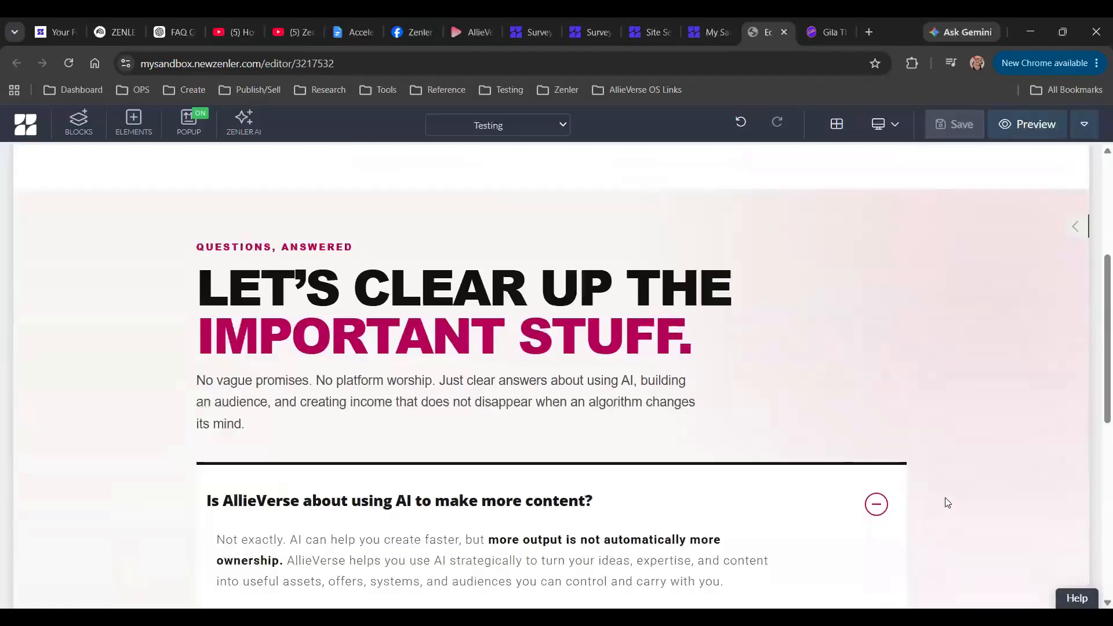
pyautogui.scroll(4, 947, 502)
pyautogui.scroll(-3, 947, 502)
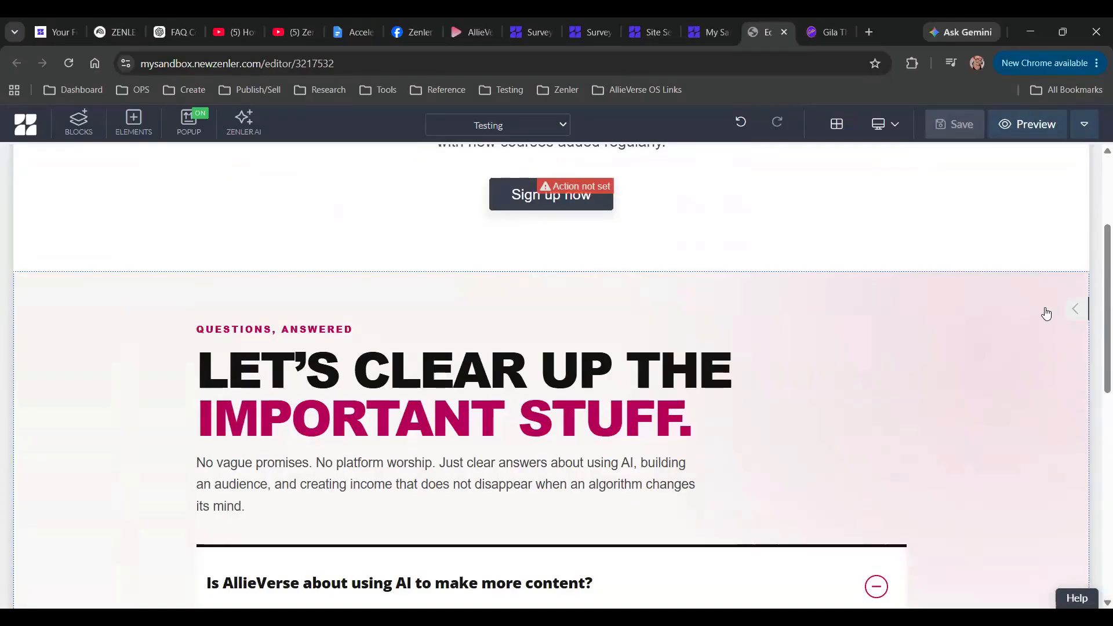
pyautogui.scroll(3, 1047, 314)
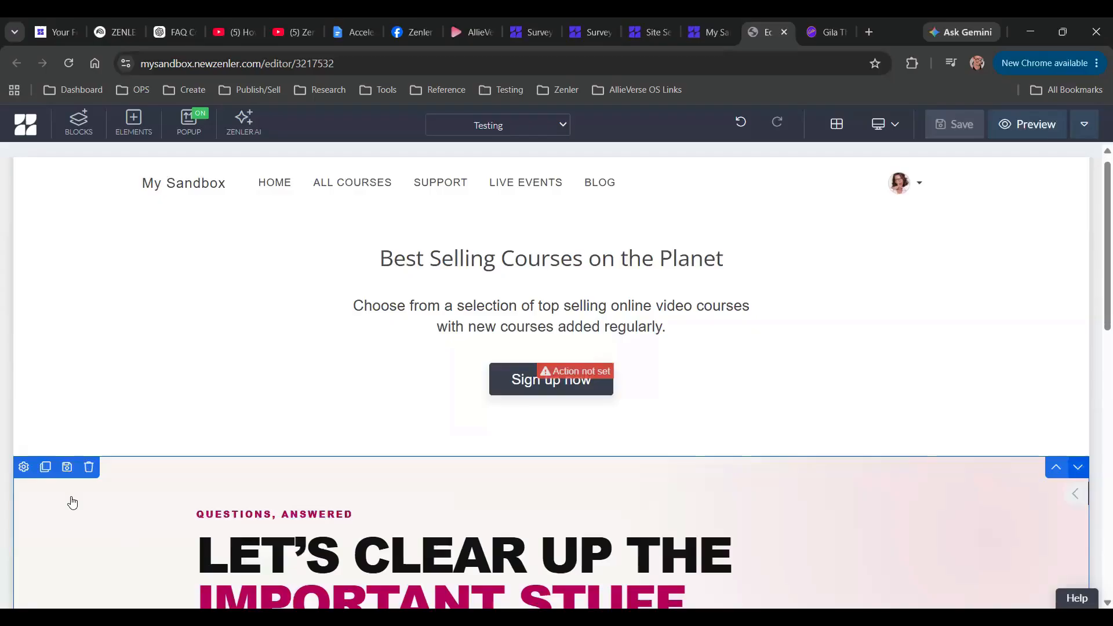
pyautogui.scroll(-7, 71, 502)
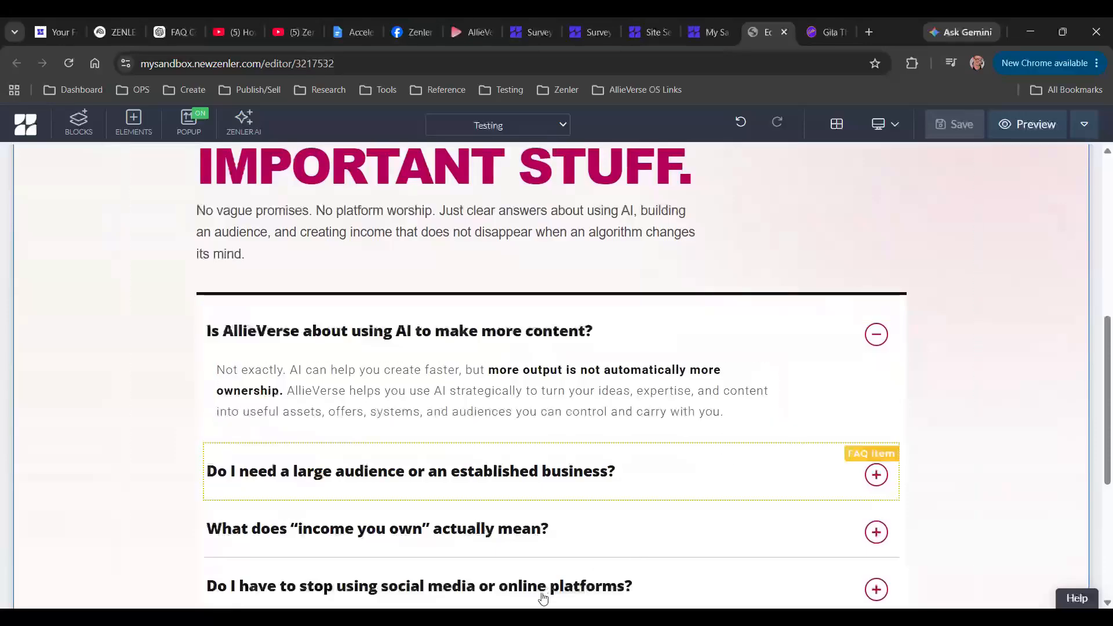
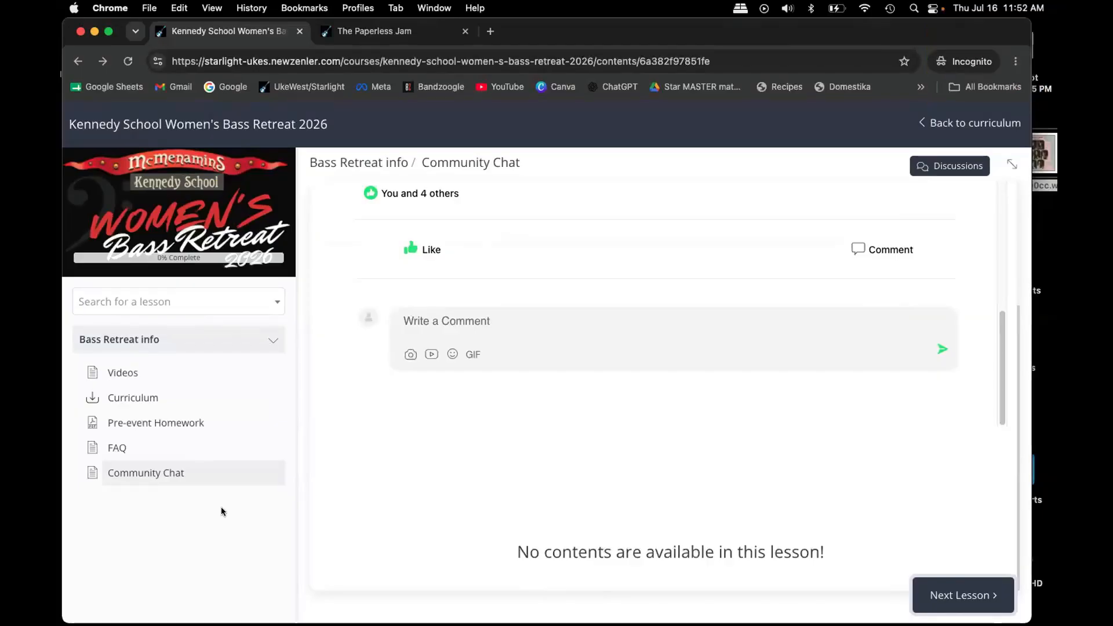
# Read through the Community Chat lesson's inline discussion posts and comments in the Bass Retreat course
pyautogui.press('XF86AudioRaiseVolume')
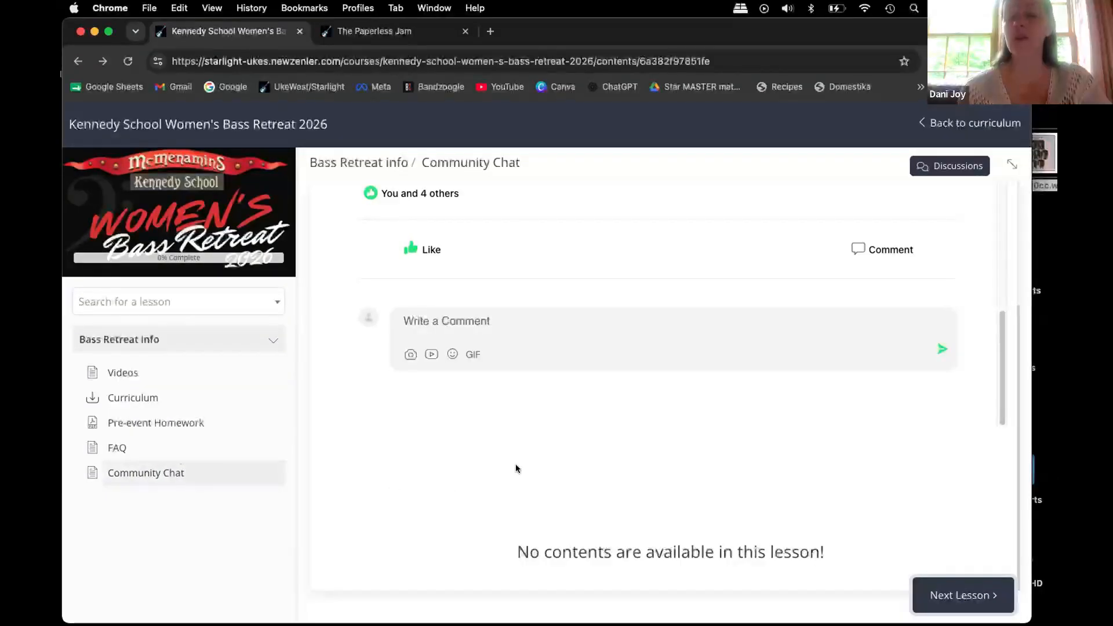
pyautogui.scroll(3, 509, 473)
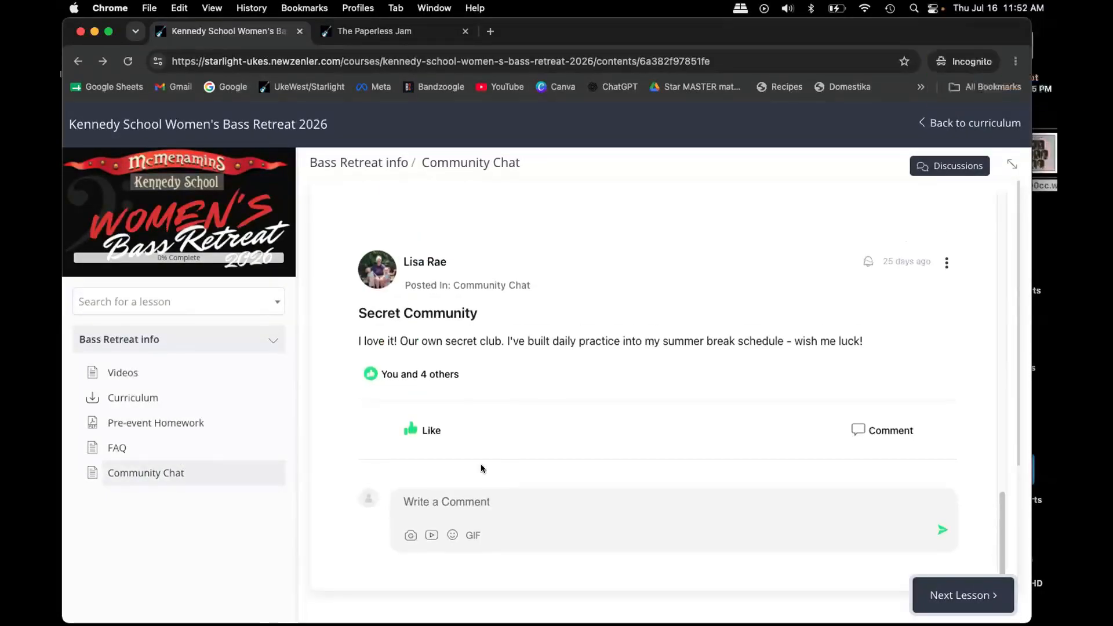
pyautogui.click(147, 474)
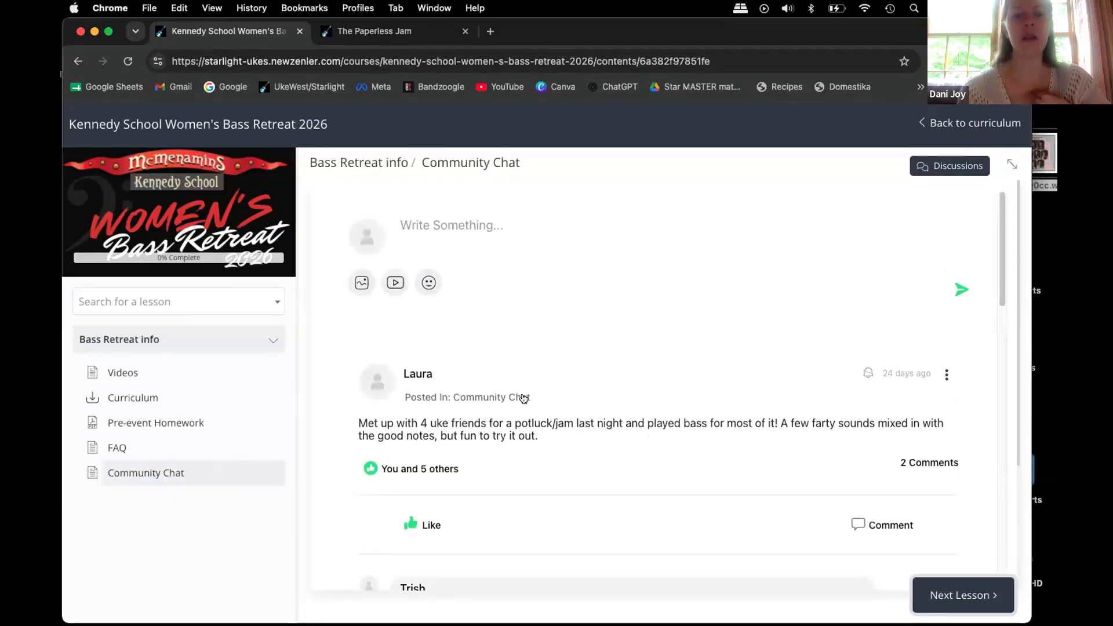
pyautogui.scroll(-3, 537, 452)
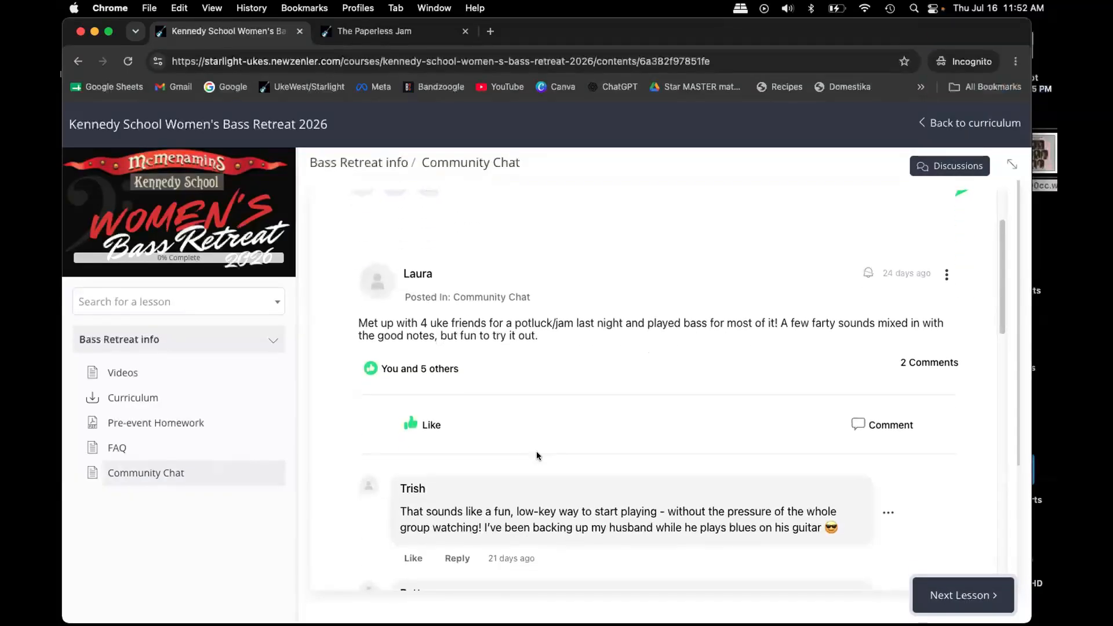
pyautogui.scroll(-6, 537, 456)
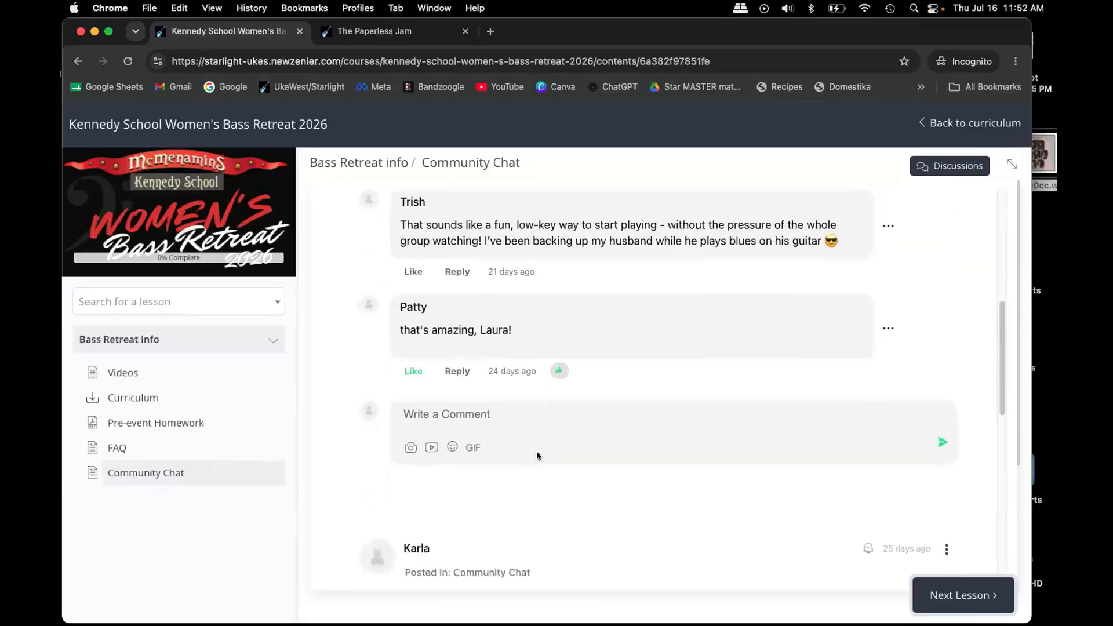
pyautogui.scroll(-6, 537, 452)
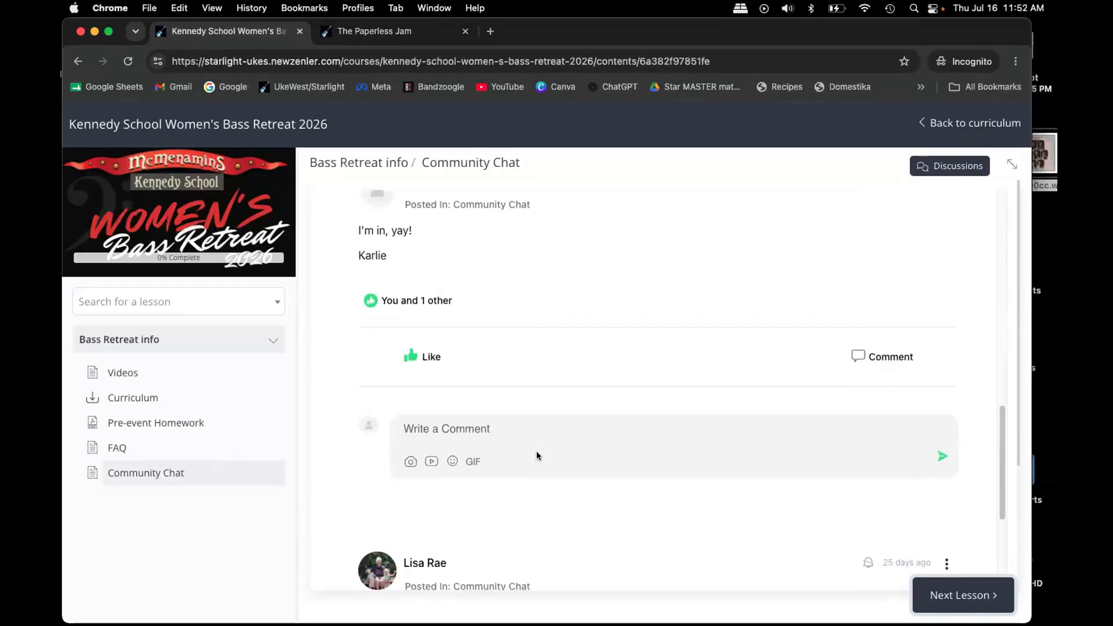
pyautogui.scroll(-5, 537, 455)
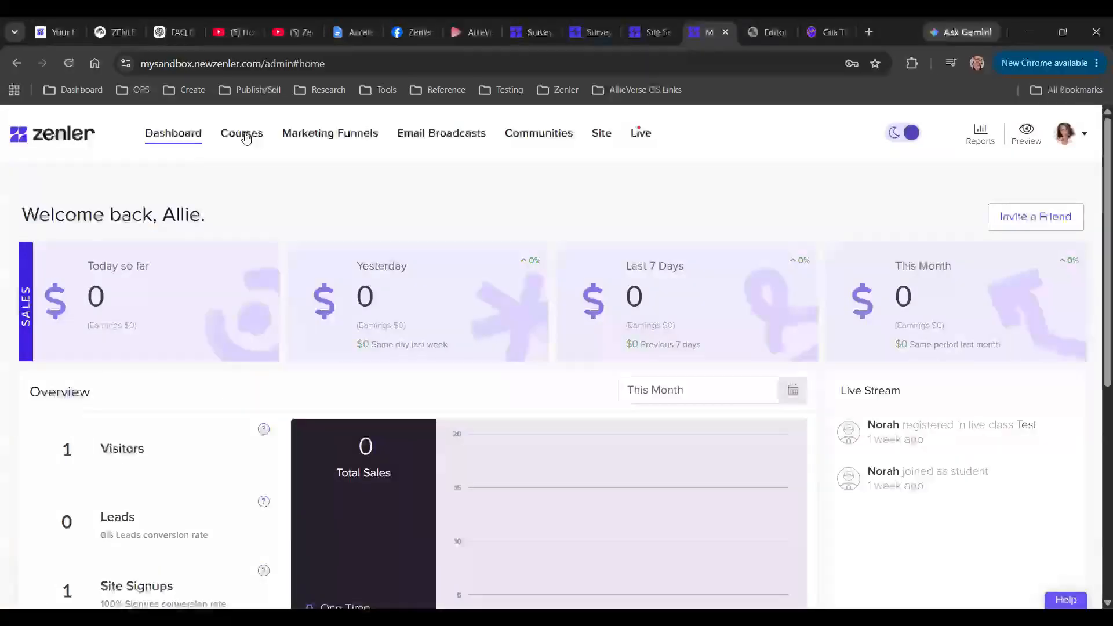
# In the Zenler sandbox, open the Template course's curriculum and add a new lesson to the untitled section
pyautogui.click(247, 138)
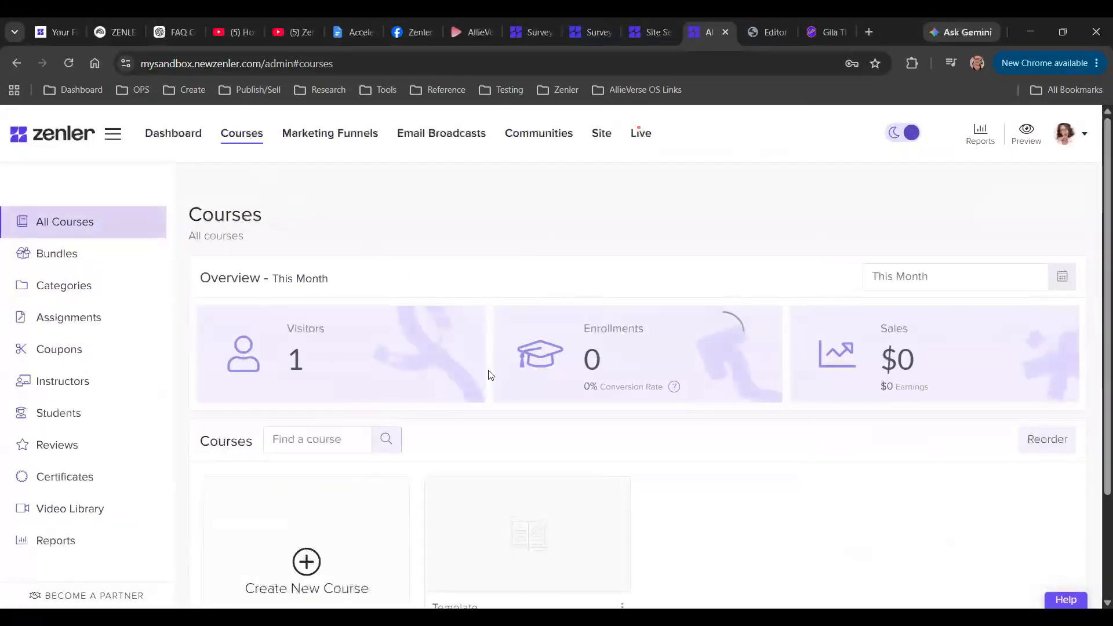
pyautogui.scroll(-2, 489, 376)
pyautogui.scroll(-1, 490, 376)
pyautogui.click(522, 410)
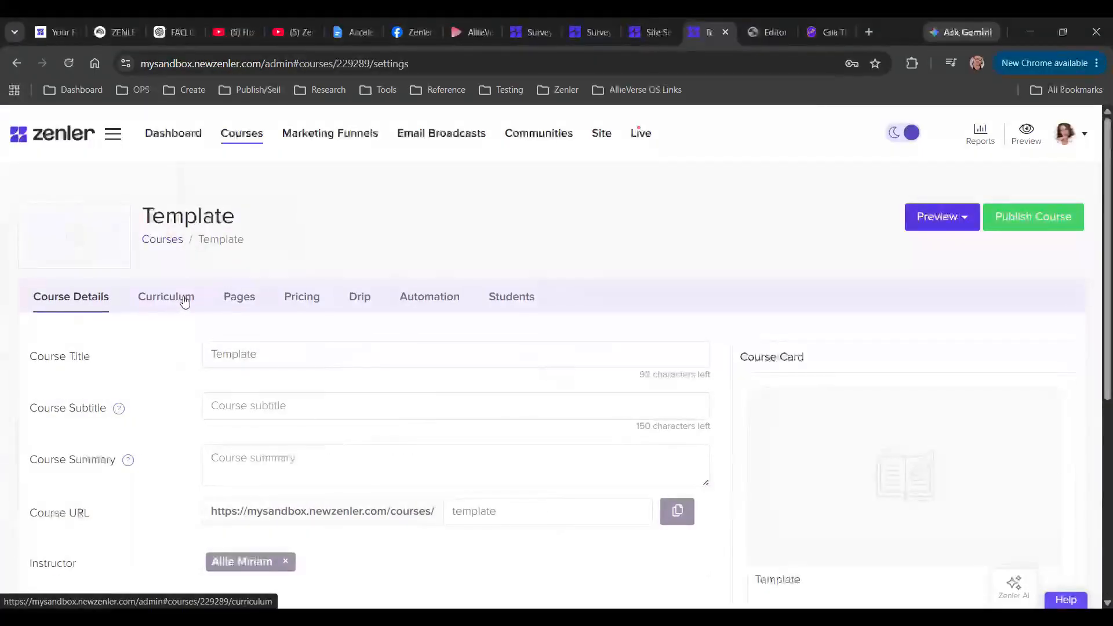
pyautogui.click(184, 297)
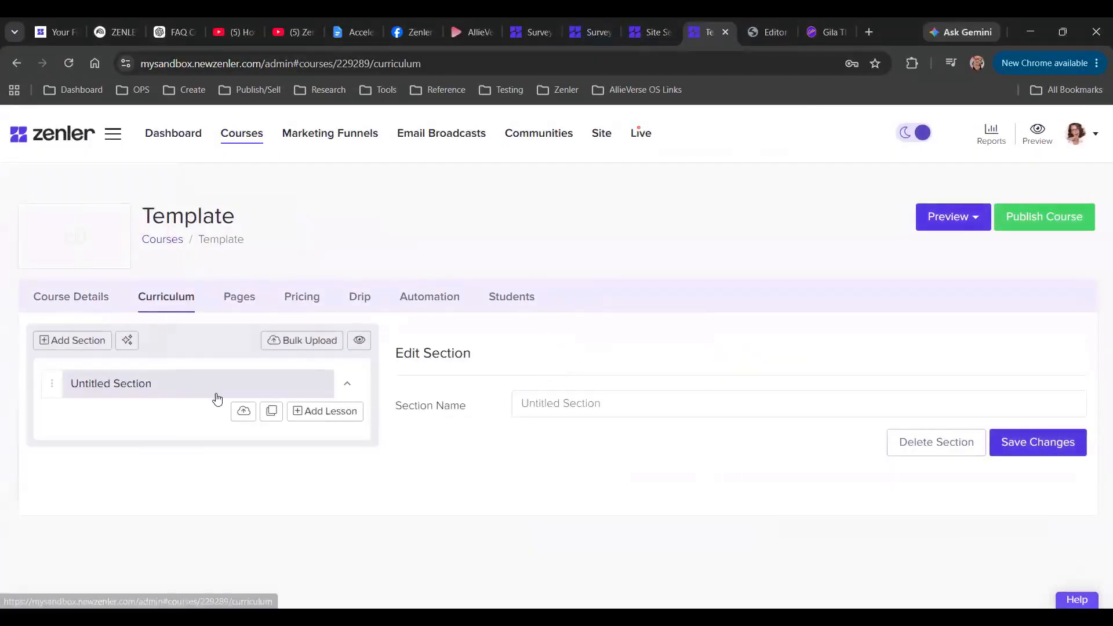
pyautogui.click(329, 413)
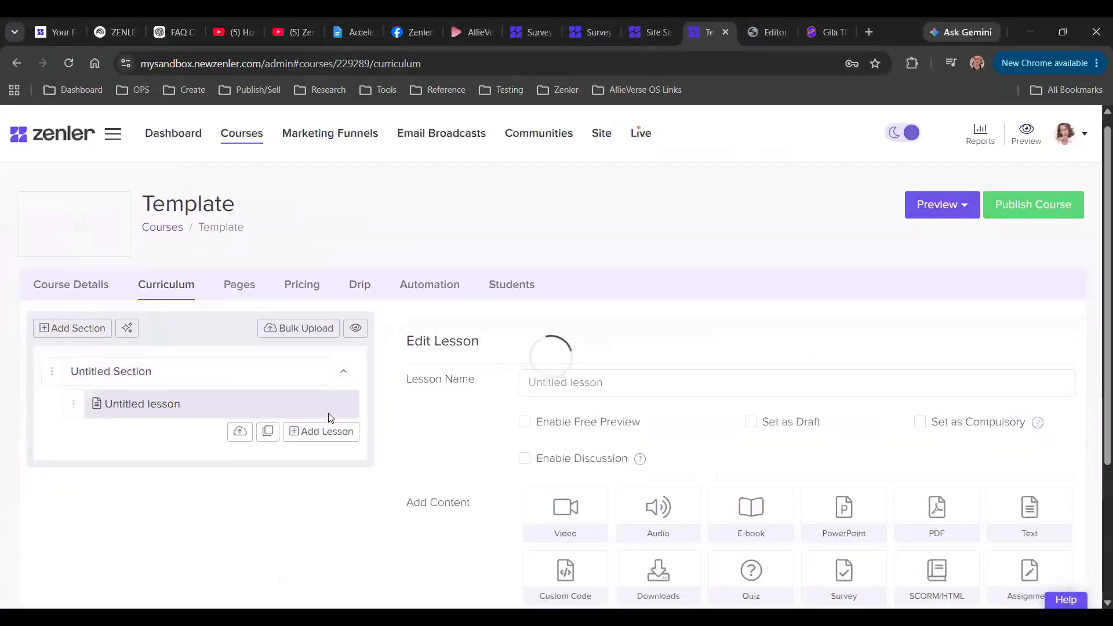
pyautogui.scroll(-3, 792, 307)
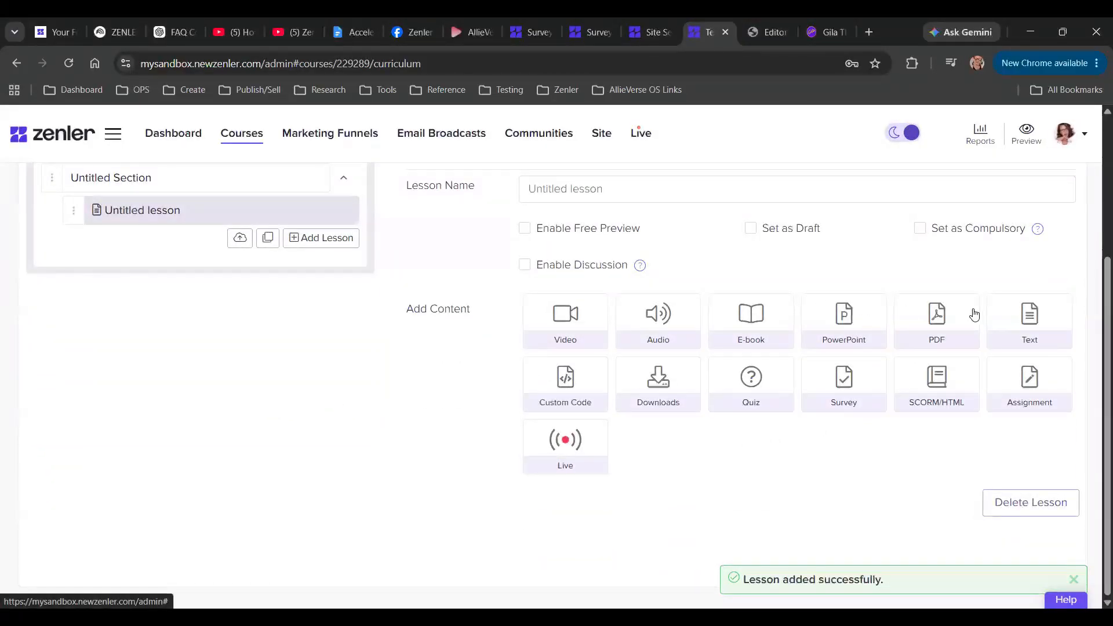
pyautogui.click(944, 316)
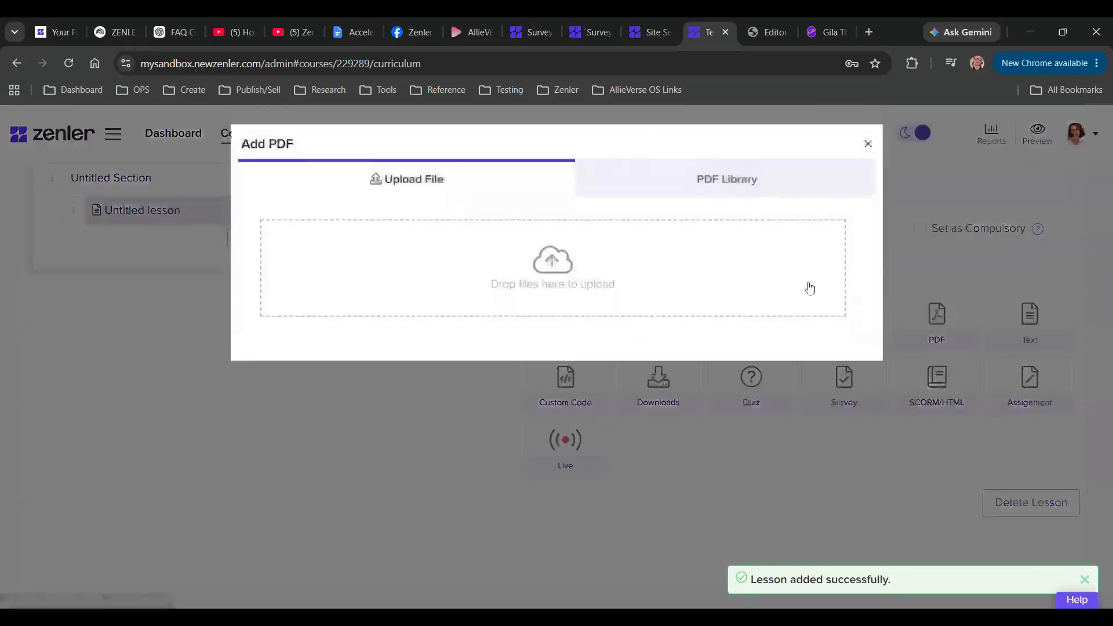
pyautogui.click(725, 197)
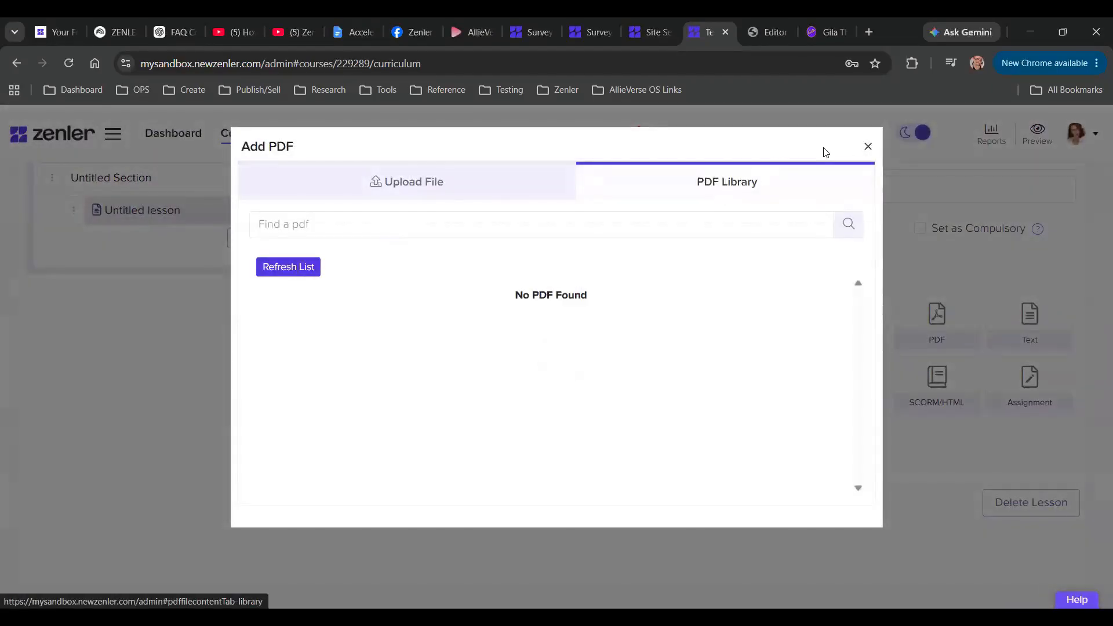
pyautogui.click(867, 148)
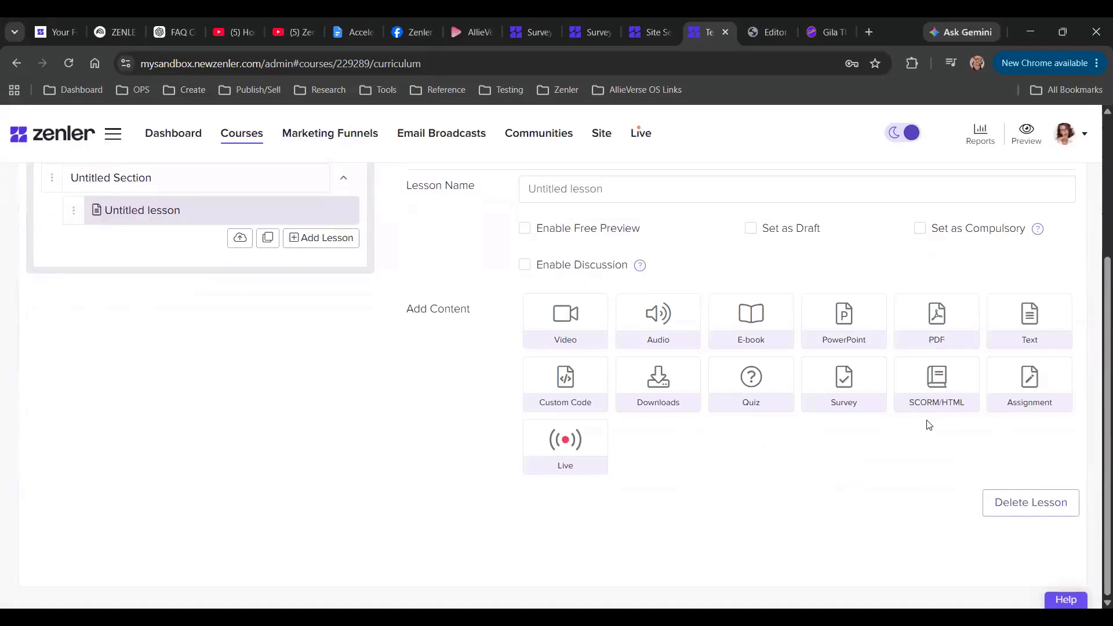
# Add "Hello" text content to the untitled lesson, and enable its discussion with discussions shown inline
pyautogui.click(1018, 328)
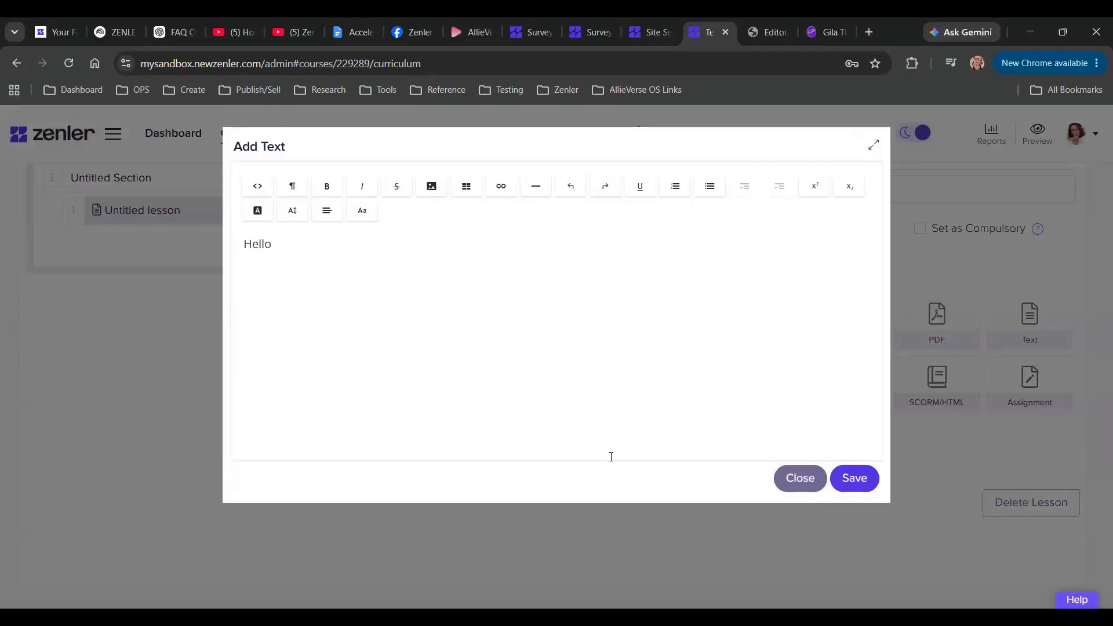
pyautogui.click(856, 479)
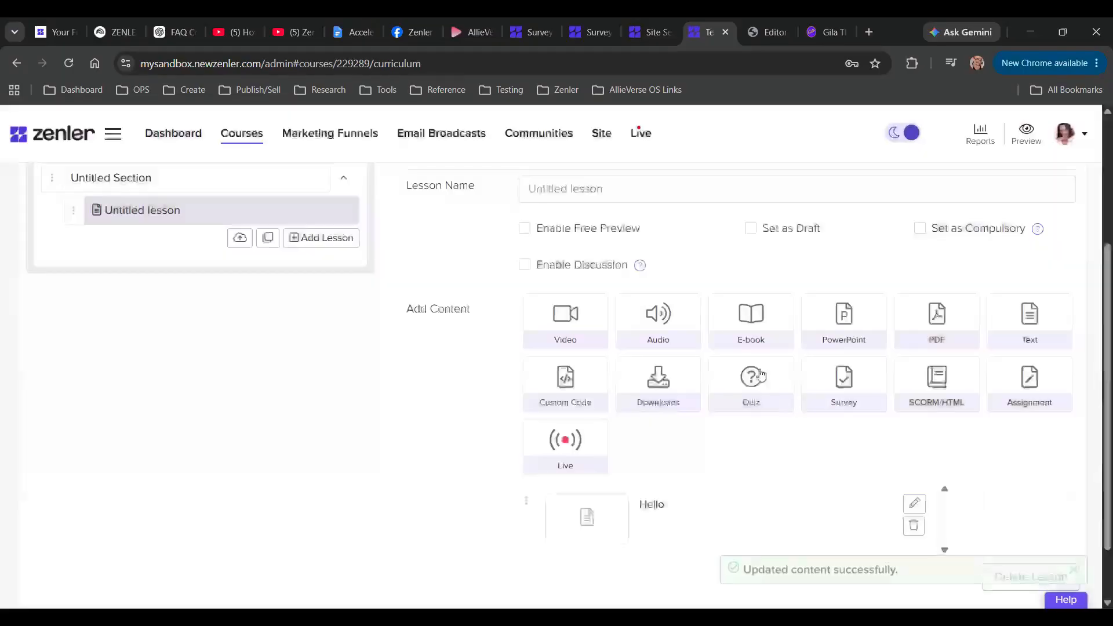
pyautogui.click(526, 265)
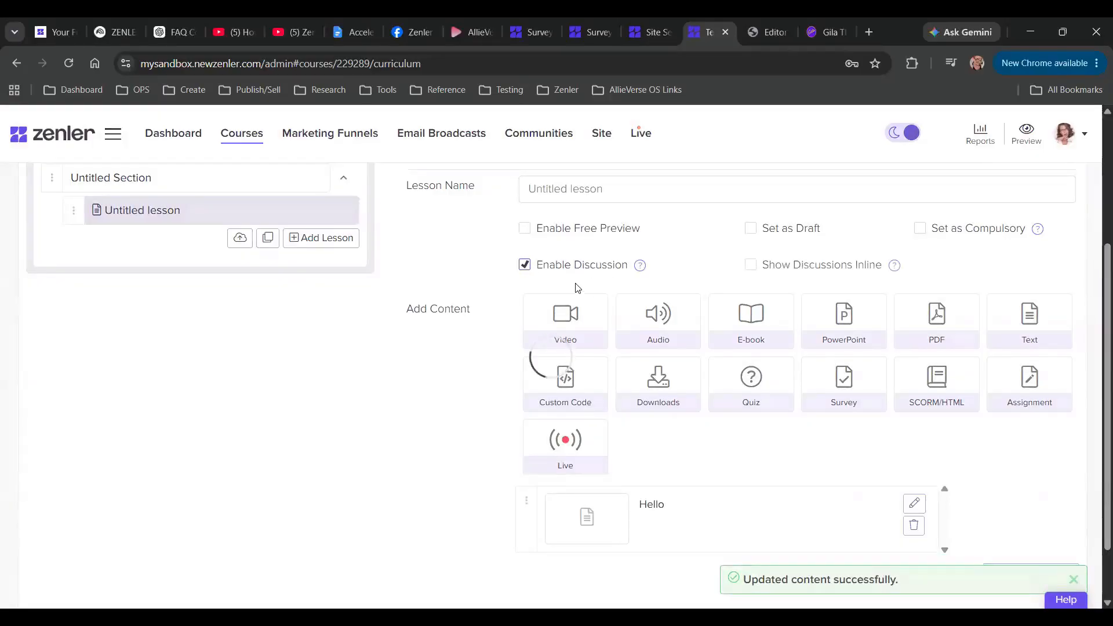
pyautogui.click(751, 265)
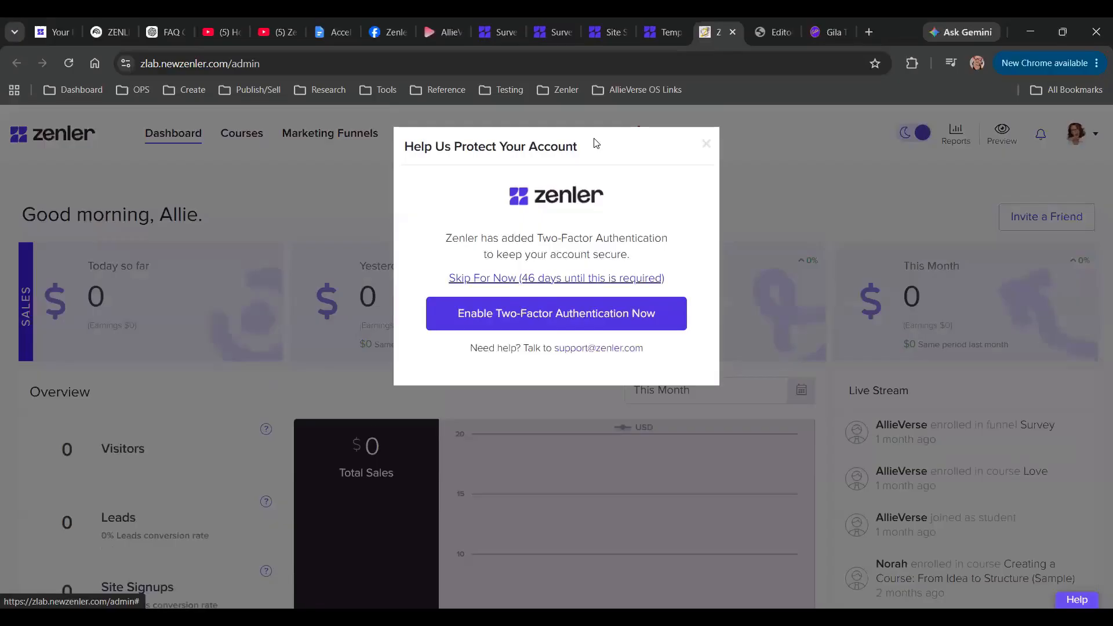
# On the Z Lab site, open the curriculum of the Love course
pyautogui.click(545, 278)
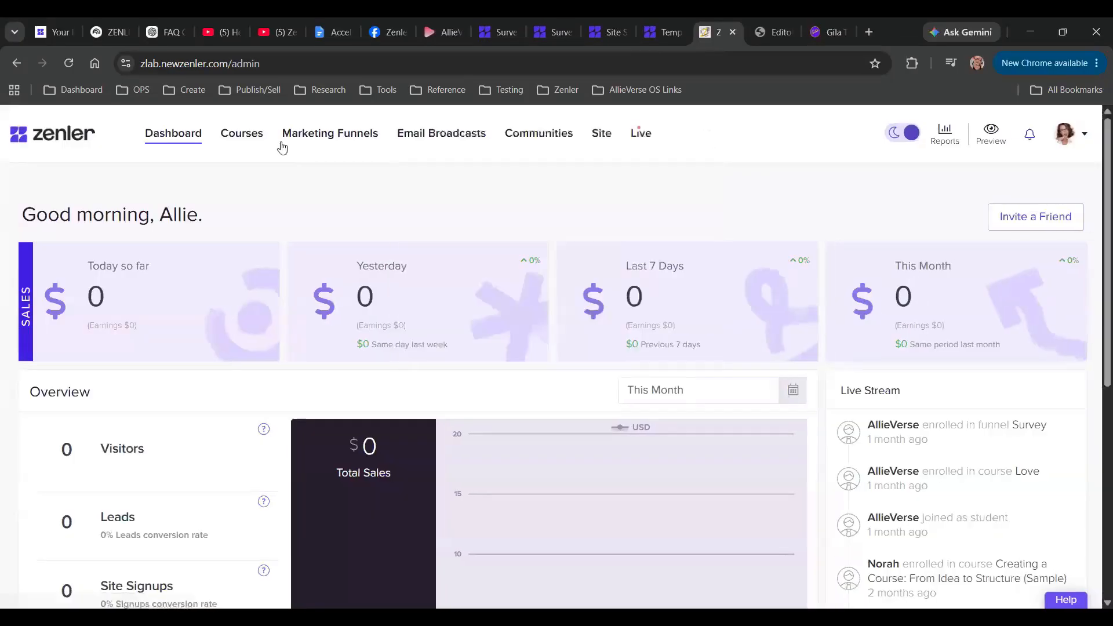
pyautogui.click(225, 141)
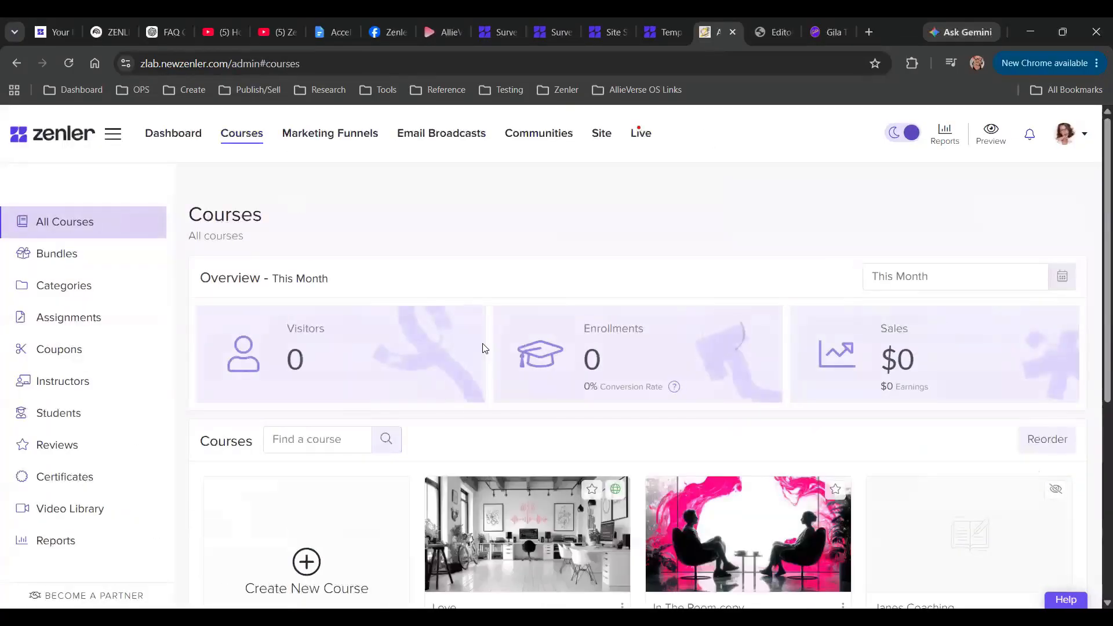
pyautogui.scroll(-1, 486, 348)
pyautogui.scroll(-4, 485, 349)
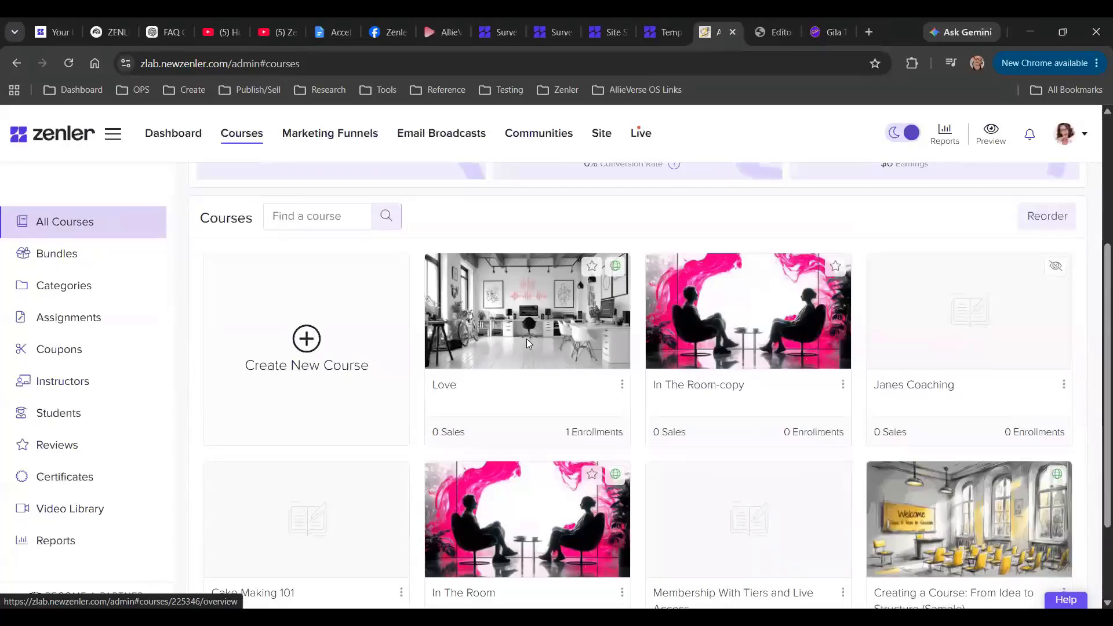
pyautogui.click(526, 338)
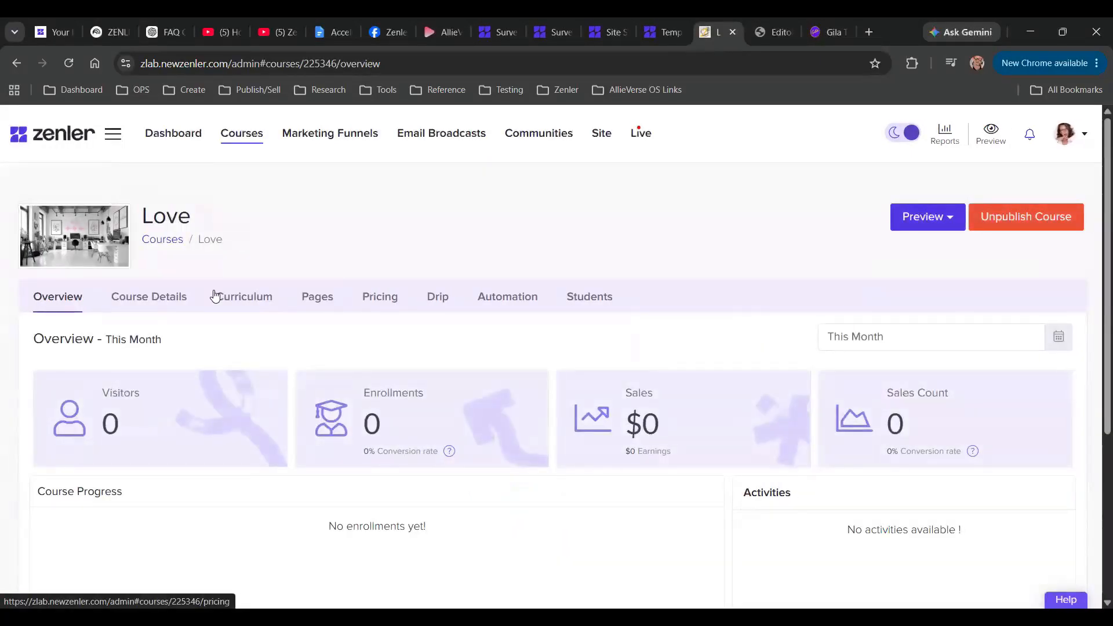
pyautogui.click(241, 302)
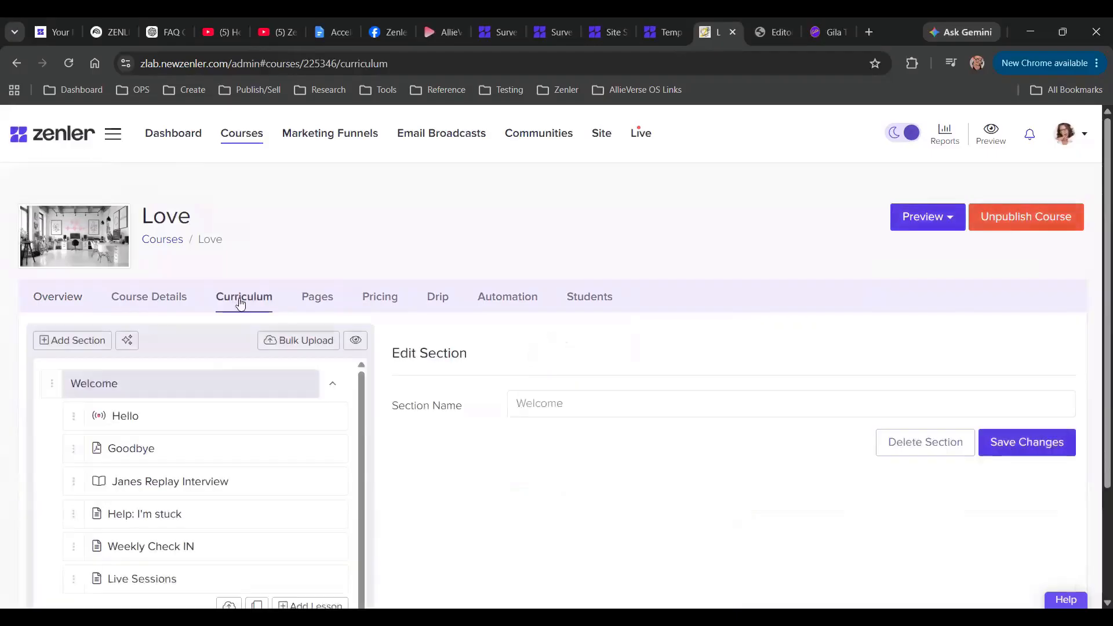
# Open the Goodbye lesson in the Welcome section and check its discussion setting and content
pyautogui.scroll(-2, 238, 303)
pyautogui.moveTo(234, 317); pyautogui.dragTo(215, 294)
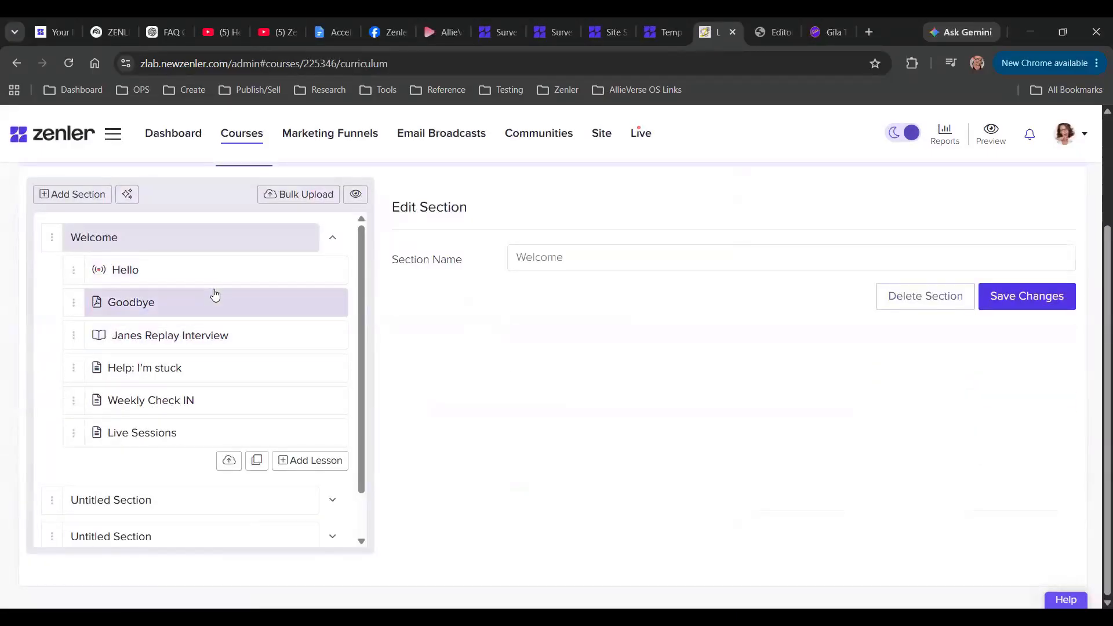
pyautogui.click(214, 295)
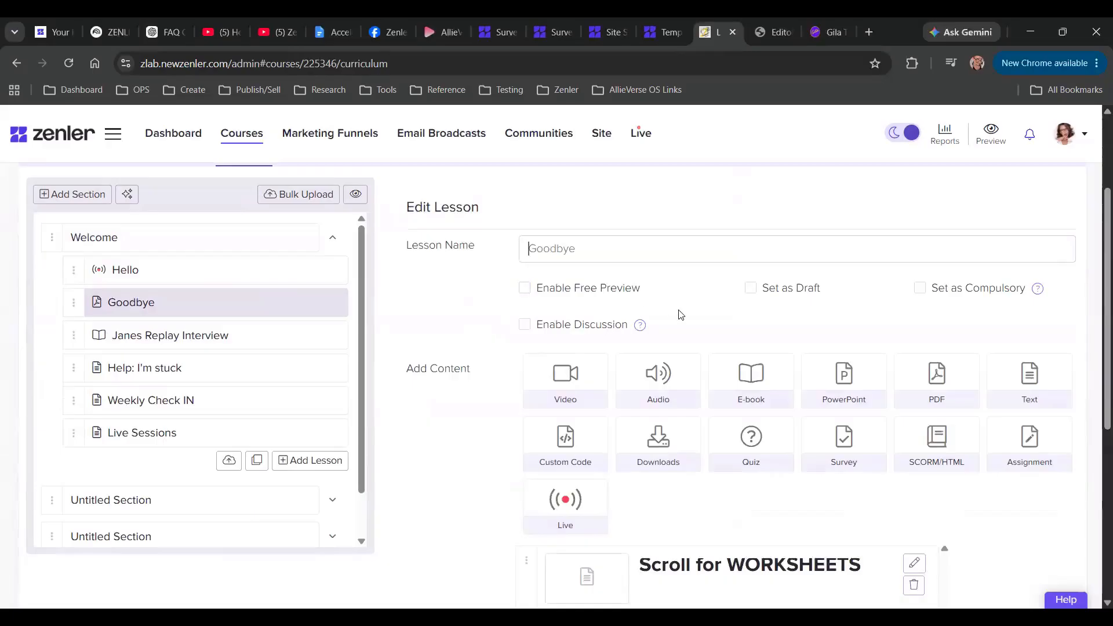
pyautogui.scroll(3, 681, 314)
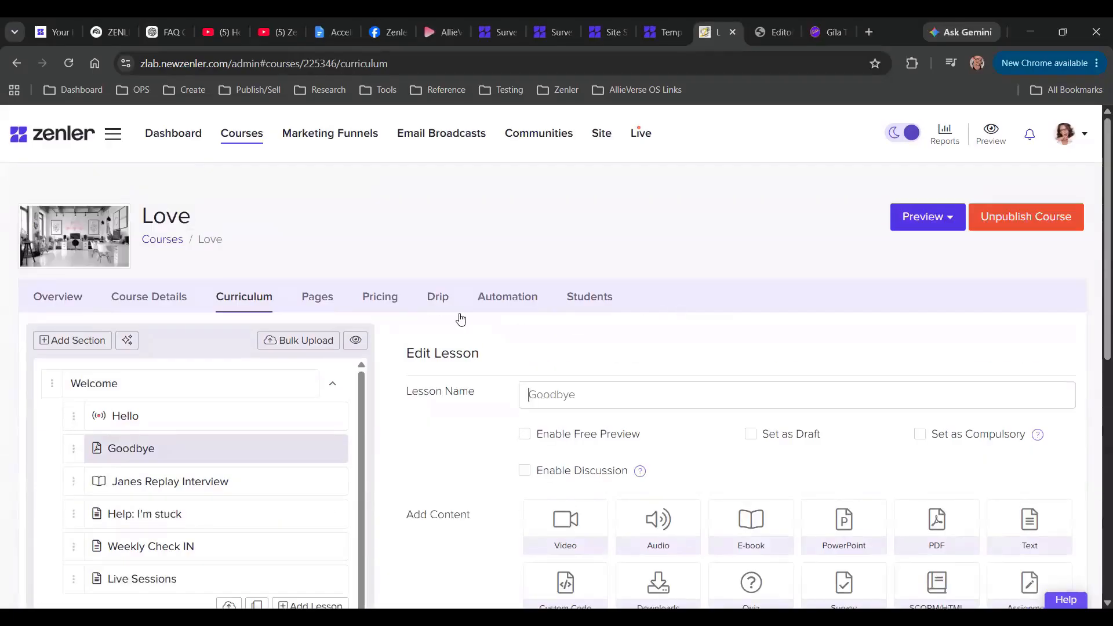
# Try to go to the Z Lab community from the site's admin area
pyautogui.click(546, 141)
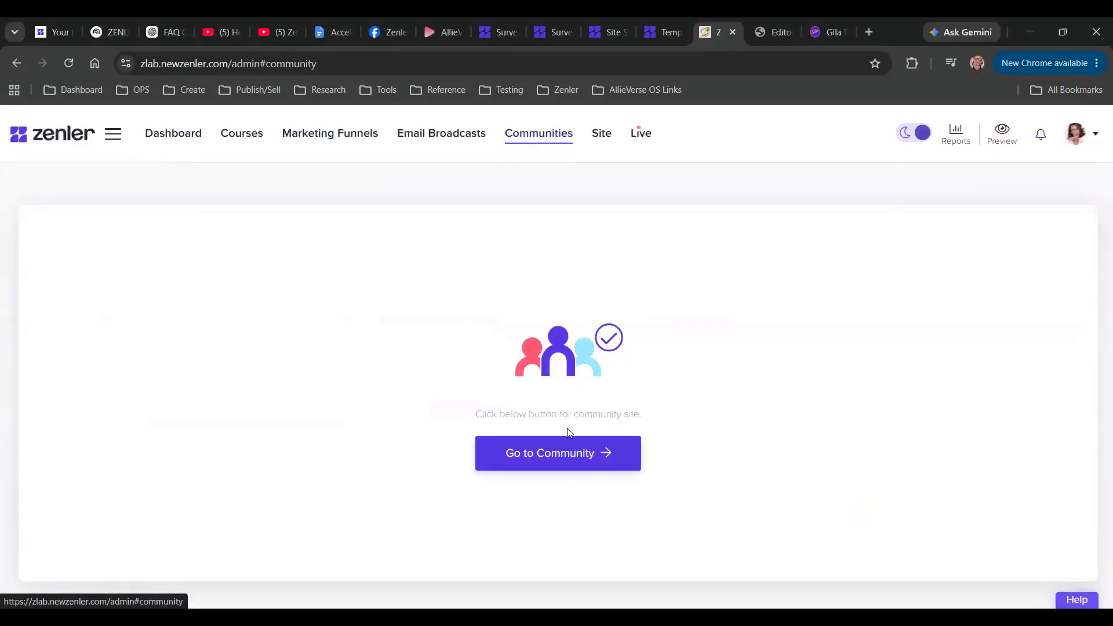
pyautogui.click(578, 462)
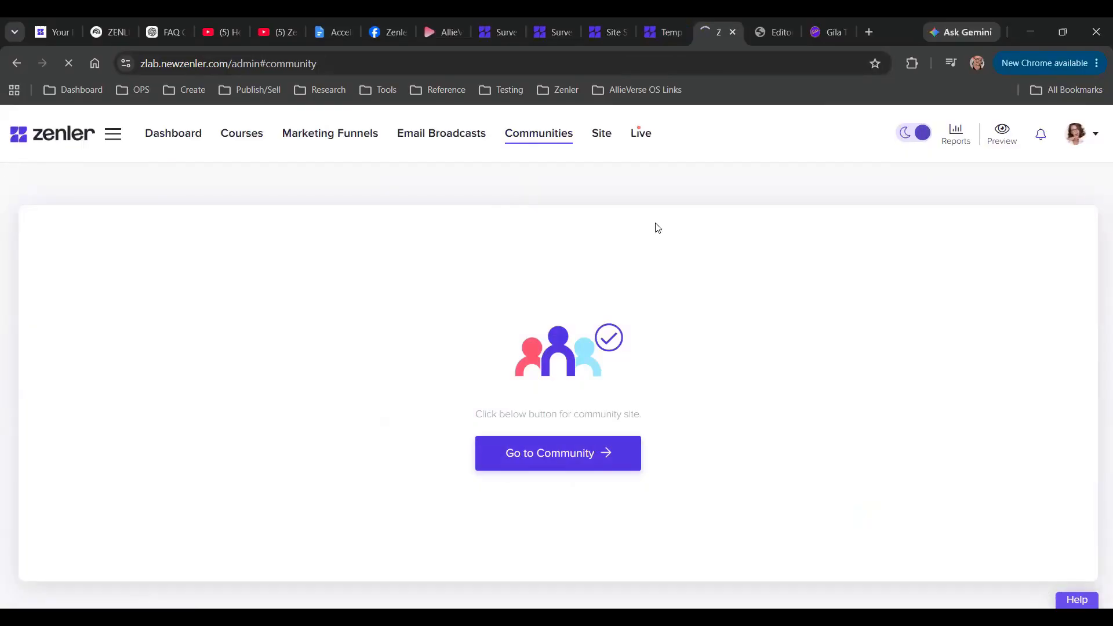
# Return to the sandbox, open the Z Lab site from the account's site list and dismiss its sign-up pop-up
pyautogui.click(662, 29)
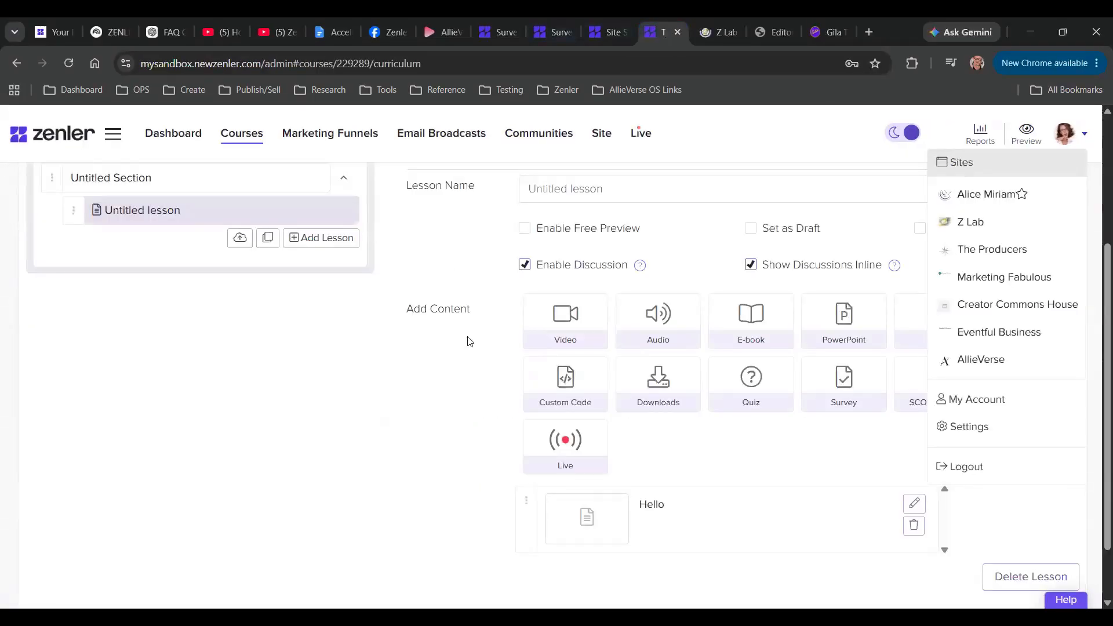
pyautogui.scroll(3, 470, 341)
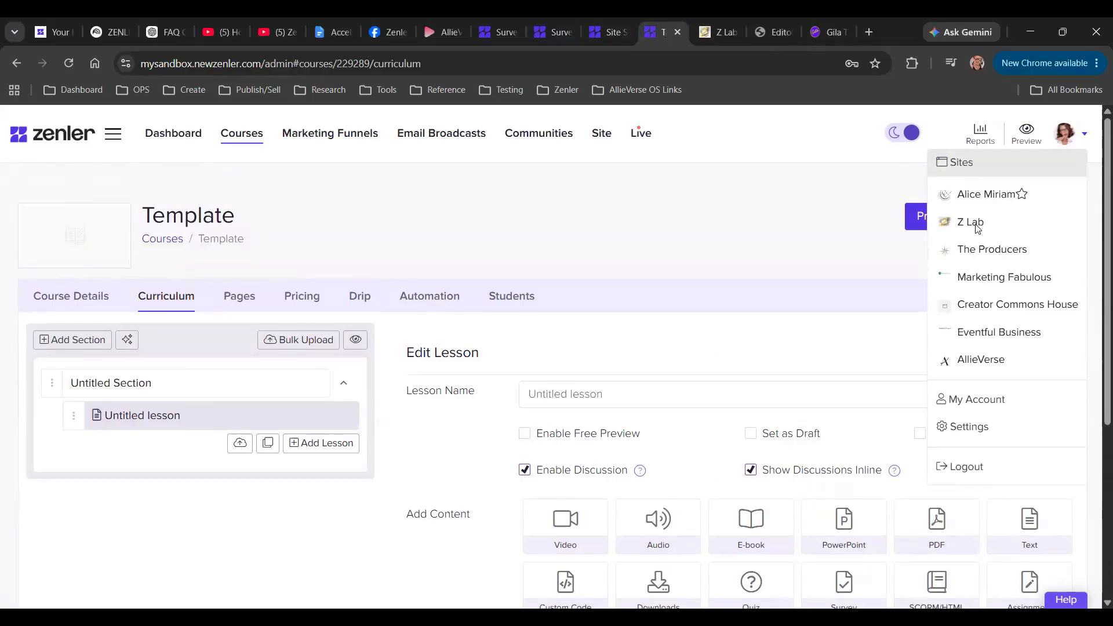
pyautogui.click(972, 223)
pyautogui.click(740, 21)
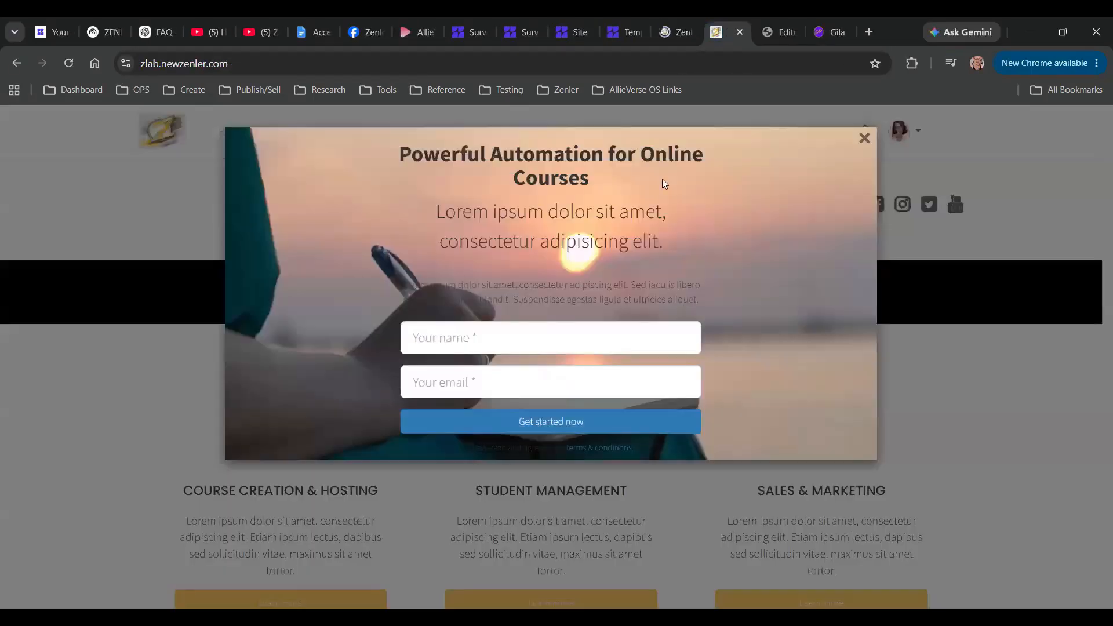
pyautogui.click(864, 139)
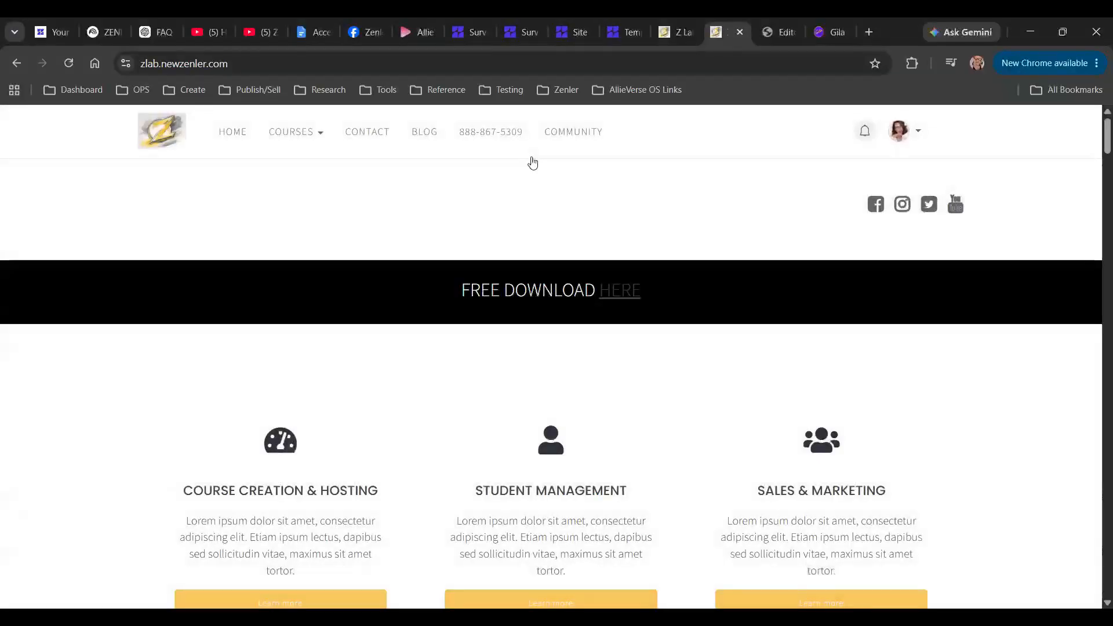
# Enter the Z Lab community and view the "Creating a Course: From Idea to Structure (Sample)" course discussion
pyautogui.click(570, 142)
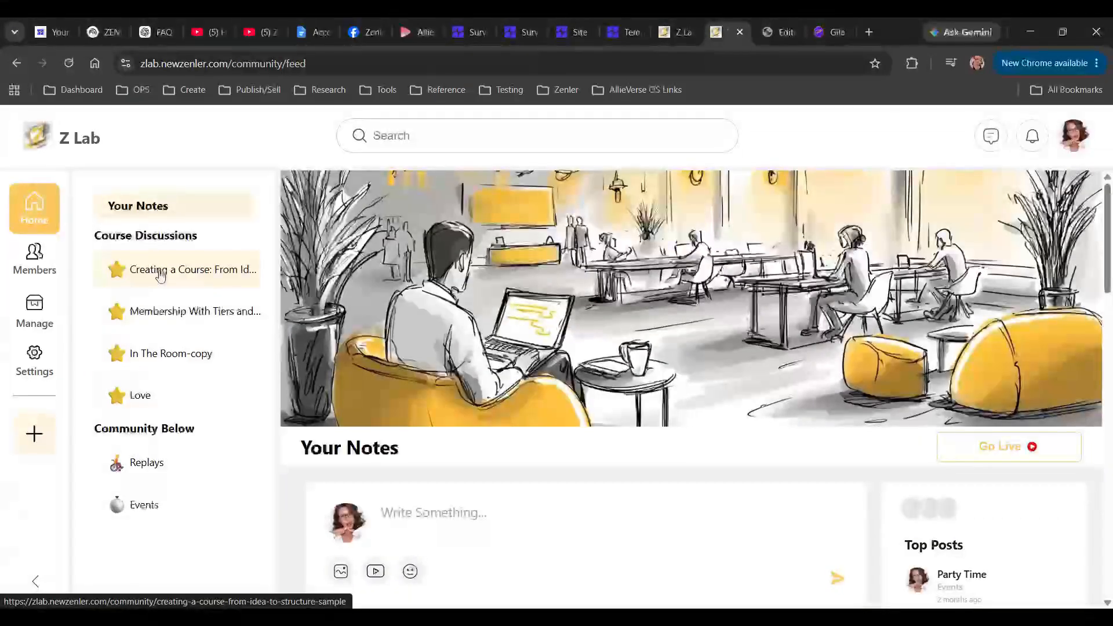
pyautogui.click(159, 270)
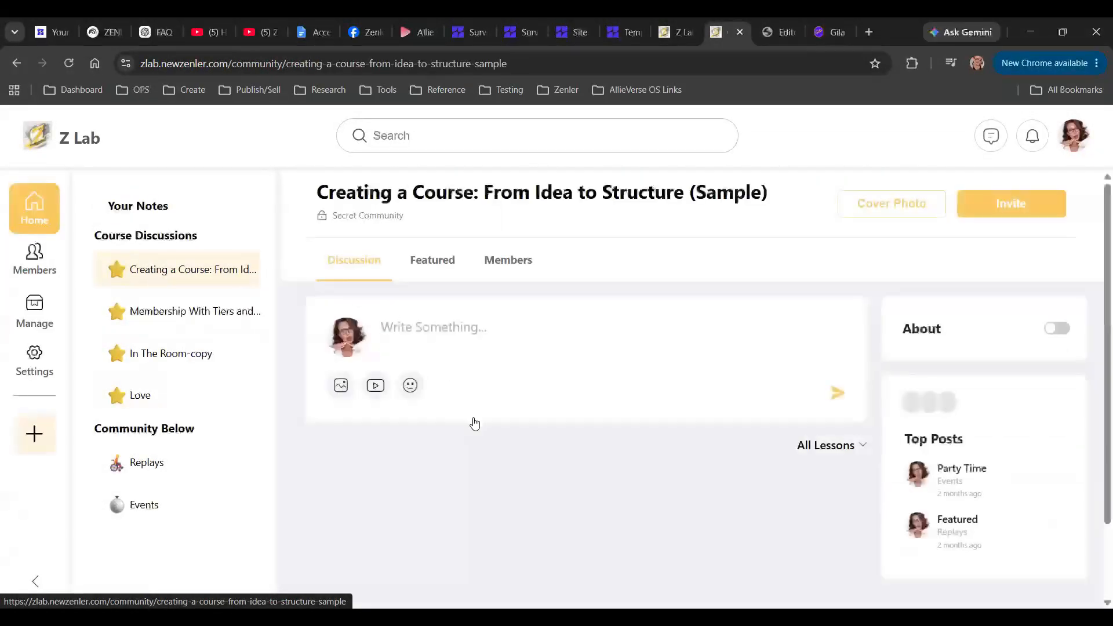
# Look through the course discussion's posts and filter them to the Overview of Z Lab Sample Course lesson
pyautogui.scroll(-5, 475, 423)
pyautogui.scroll(3, 474, 423)
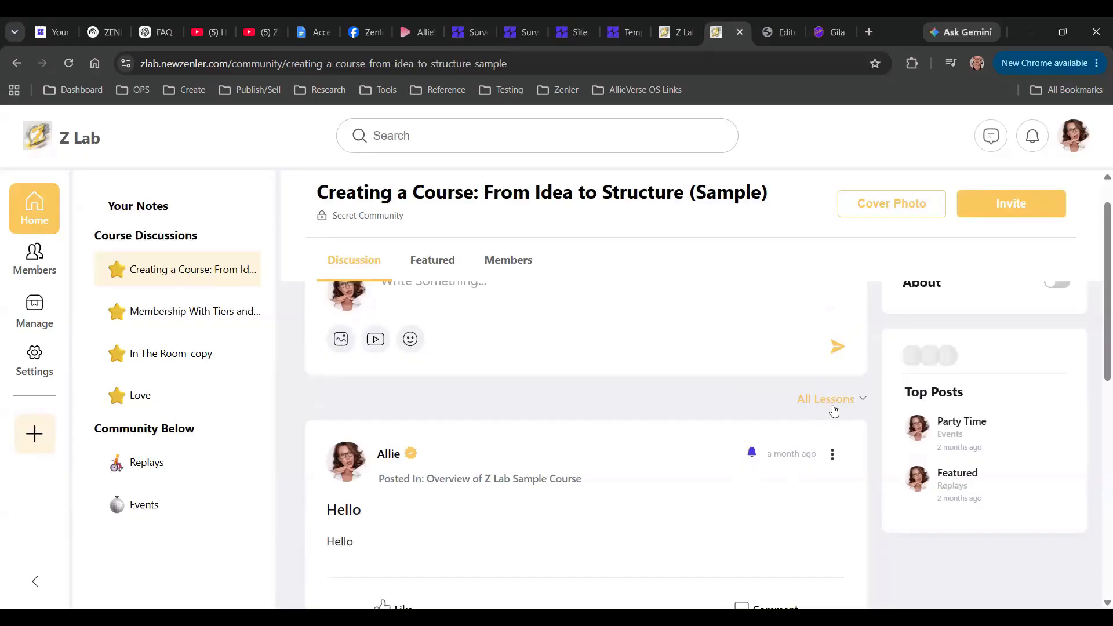
pyautogui.click(860, 406)
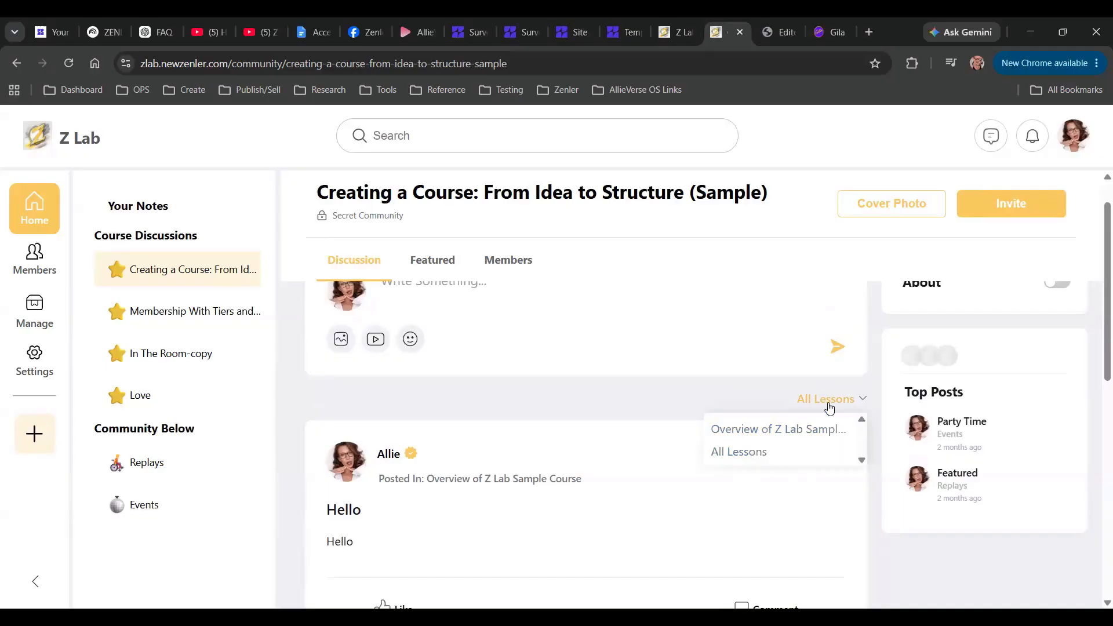
pyautogui.click(768, 430)
pyautogui.scroll(1, 641, 384)
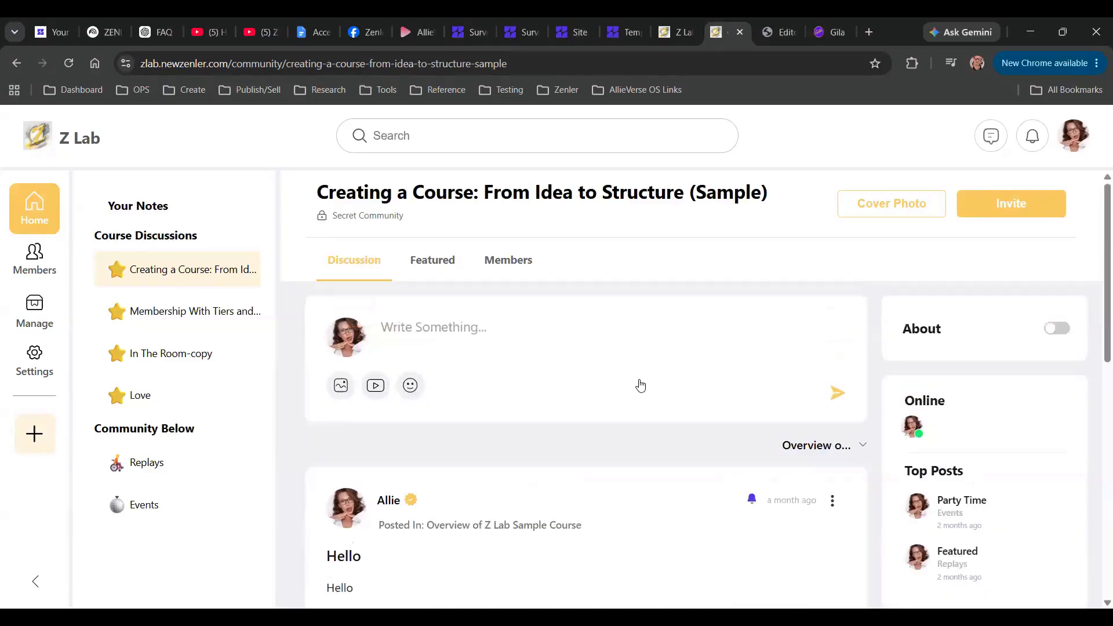
# Start a new post in the course discussion, check which lessons it can be posted in, and close it without posting
pyautogui.click(497, 340)
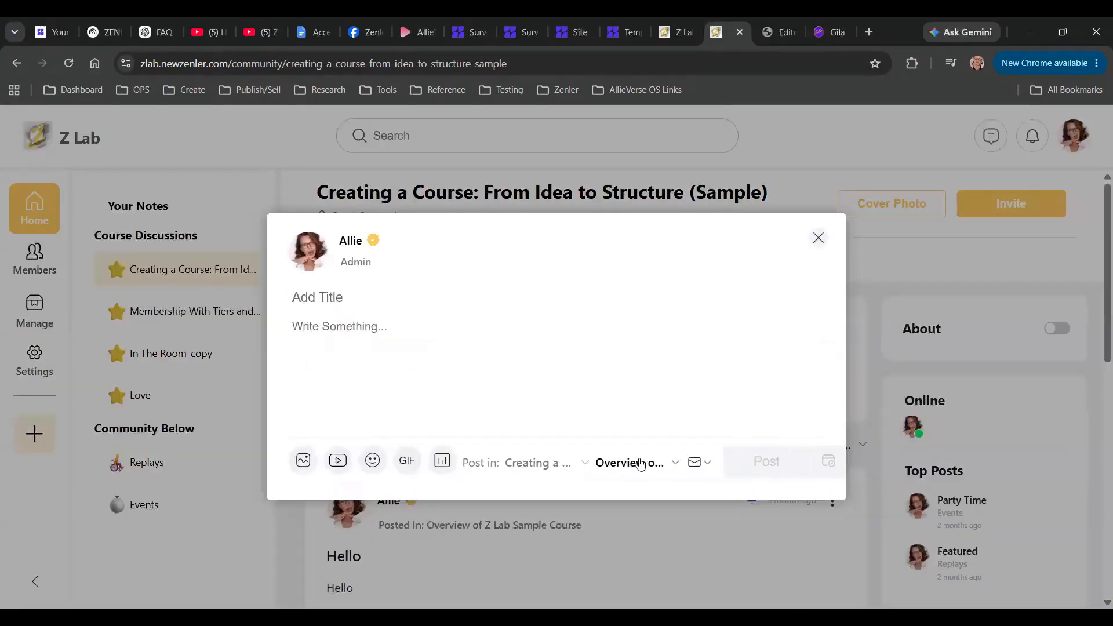
pyautogui.click(639, 464)
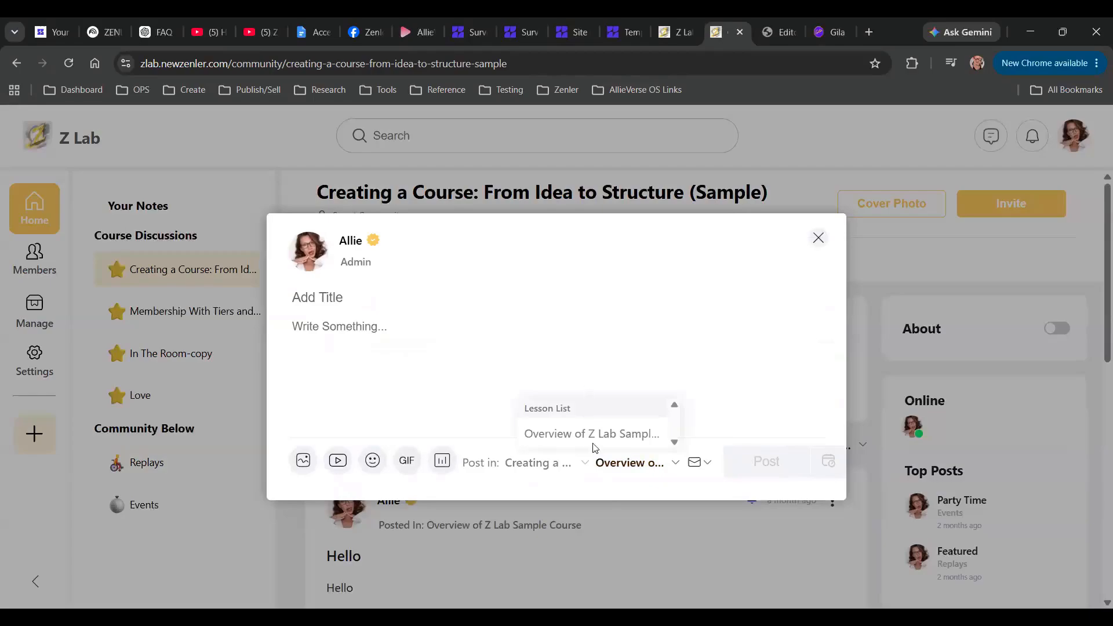
pyautogui.click(818, 239)
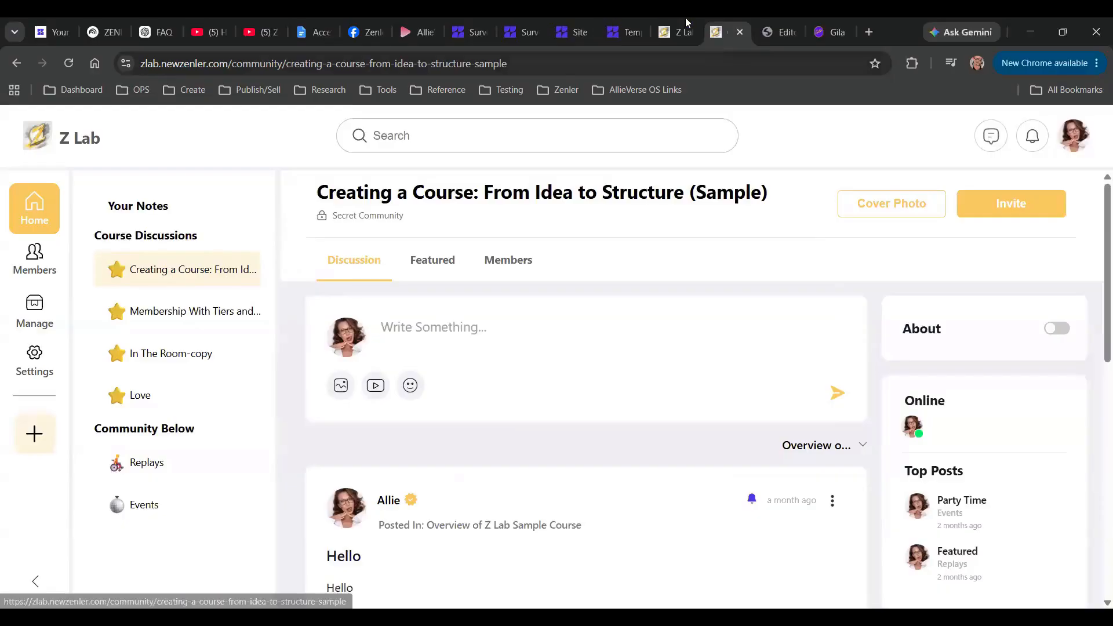
# Return to the Z Lab admin area and open the curriculum of the Love course
pyautogui.click(679, 32)
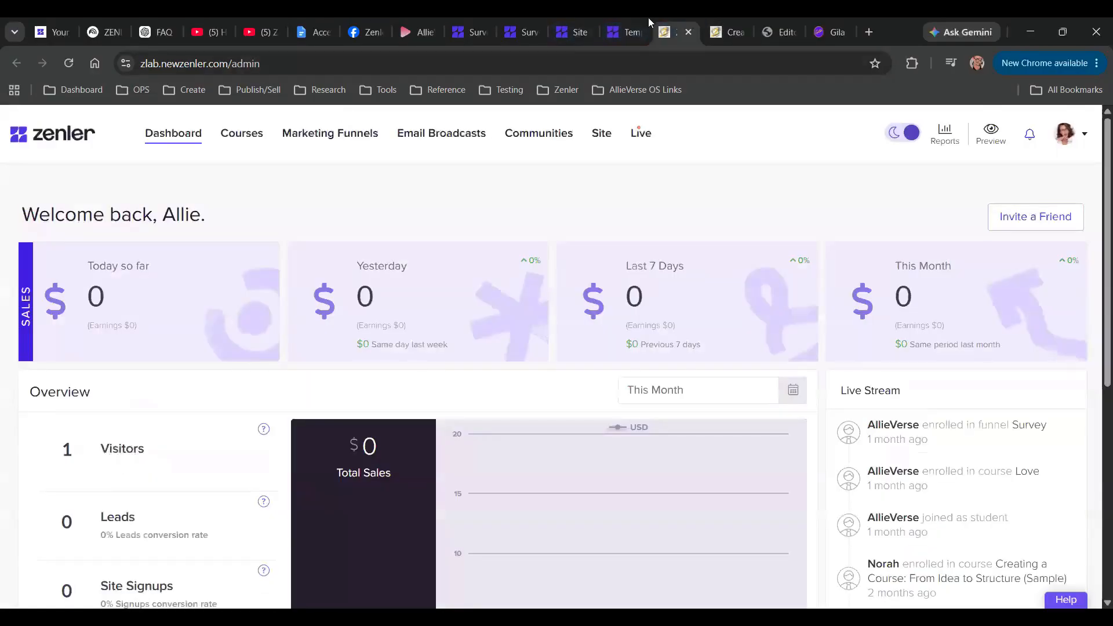
pyautogui.click(249, 144)
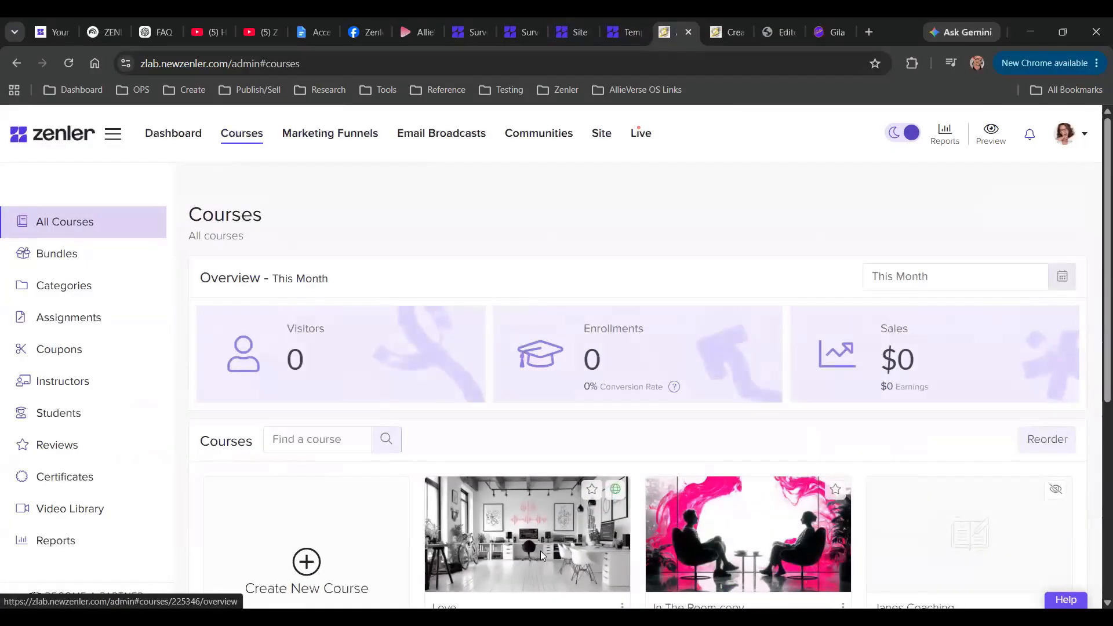
pyautogui.click(541, 557)
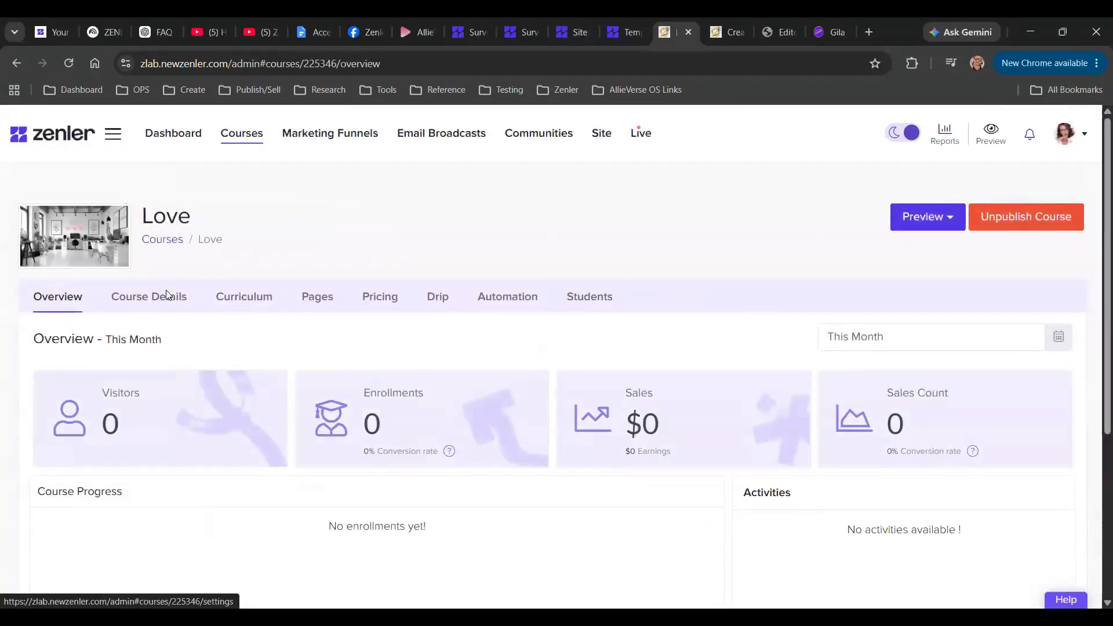
pyautogui.click(167, 297)
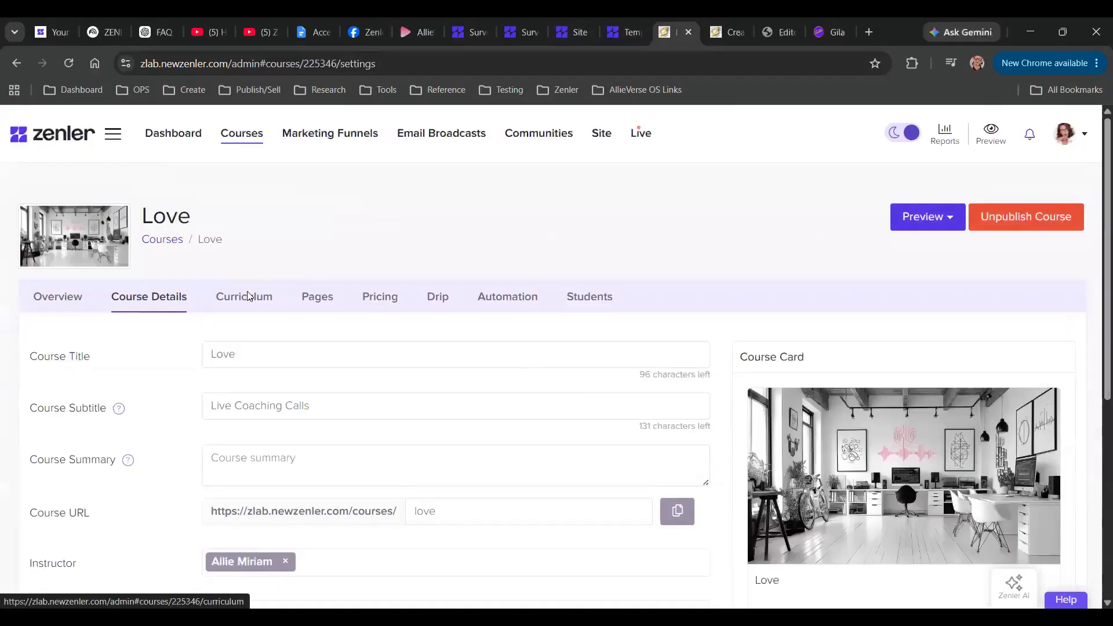
pyautogui.click(249, 297)
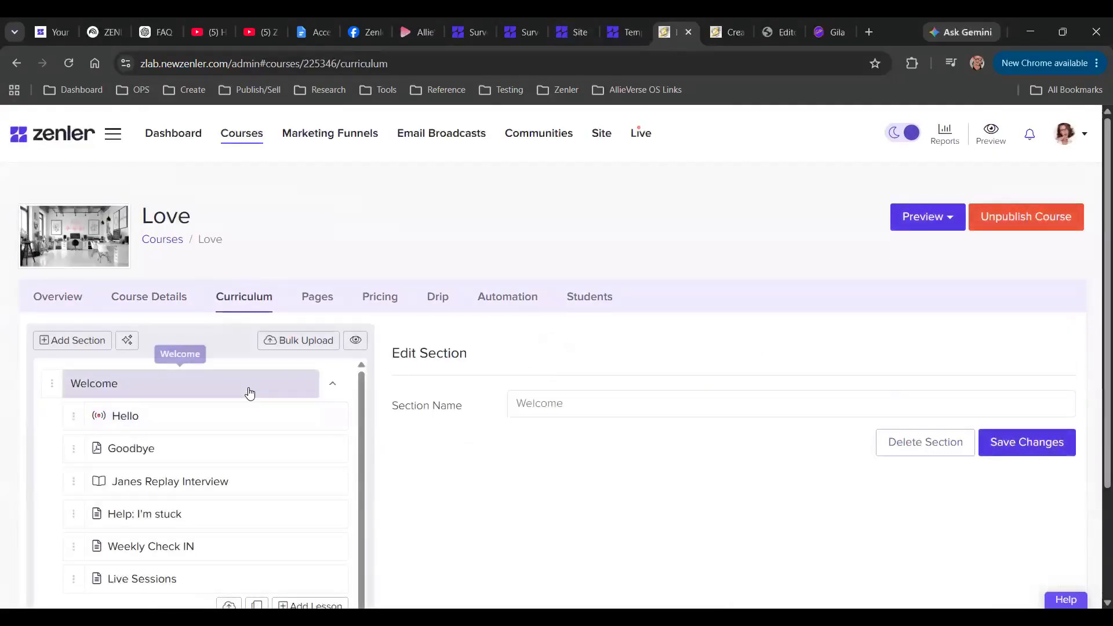
# Add a new lesson to the Welcome section and name it Welcome
pyautogui.scroll(-1, 250, 394)
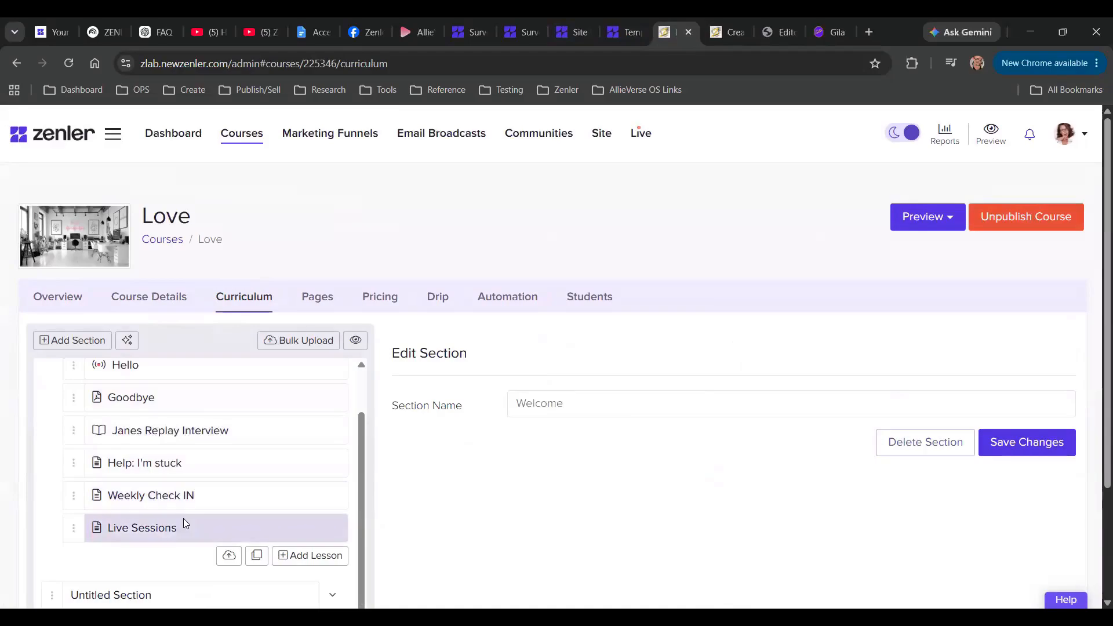
pyautogui.scroll(-2, 184, 522)
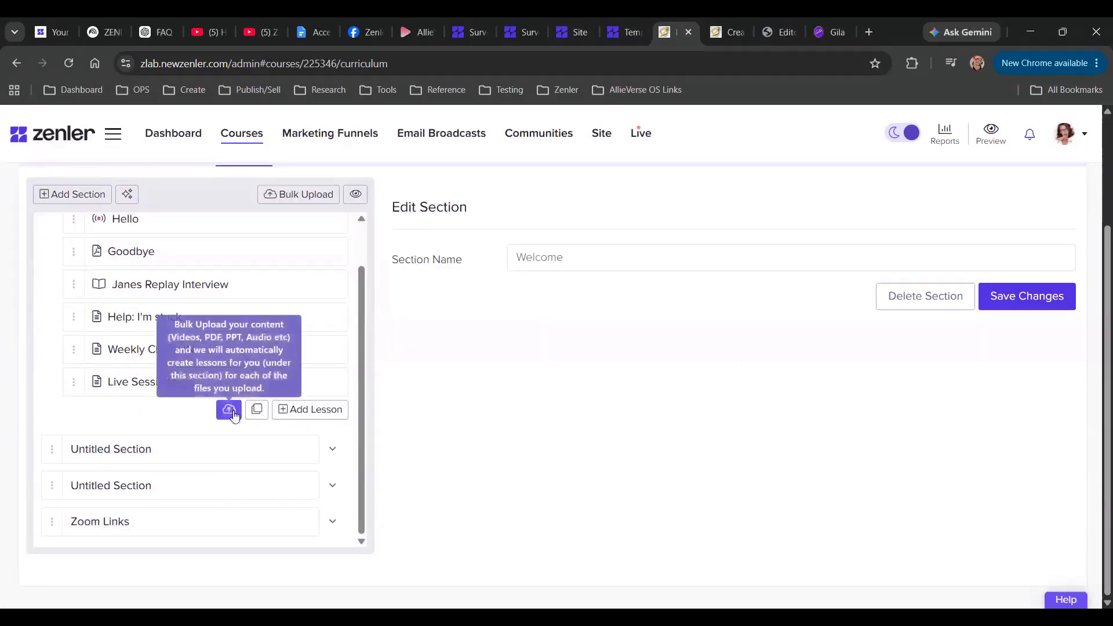
pyautogui.scroll(1, 229, 400)
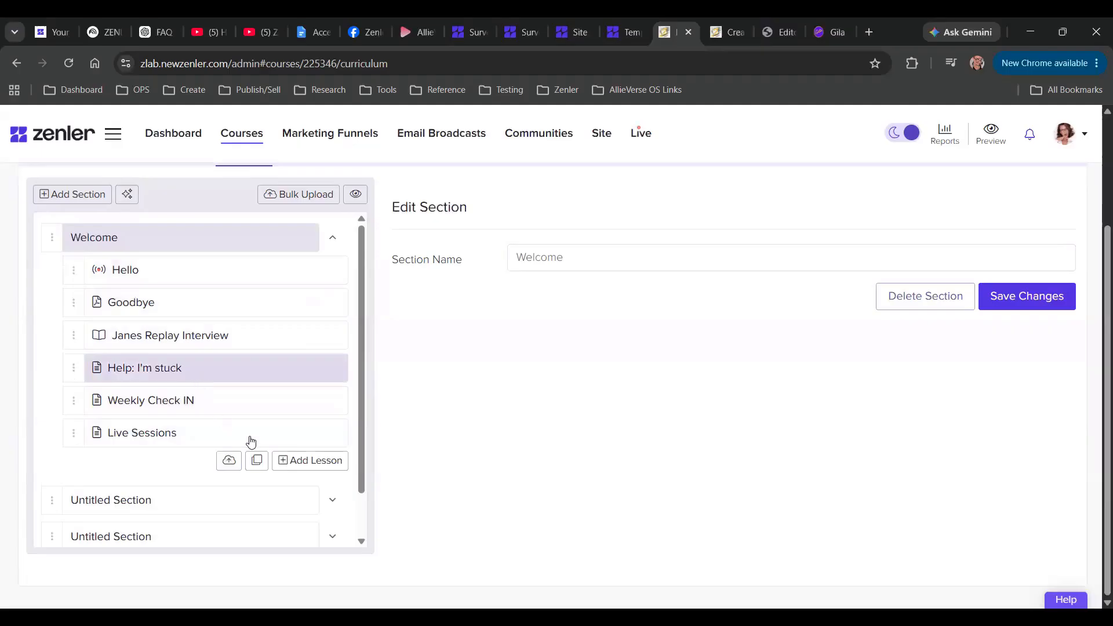
pyautogui.click(318, 470)
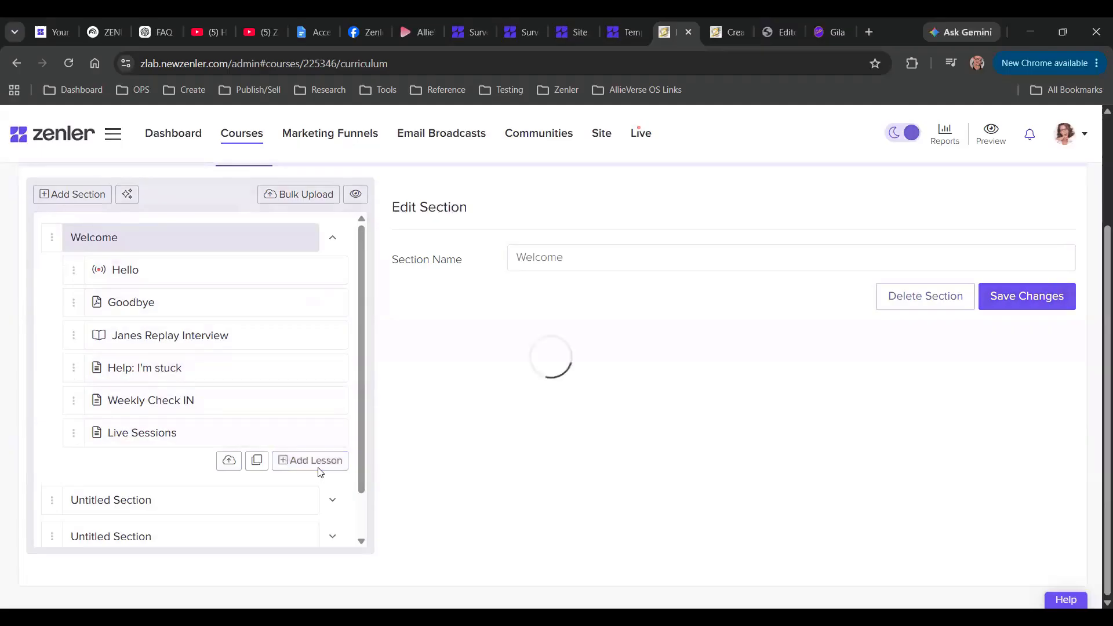
pyautogui.scroll(2, 560, 219)
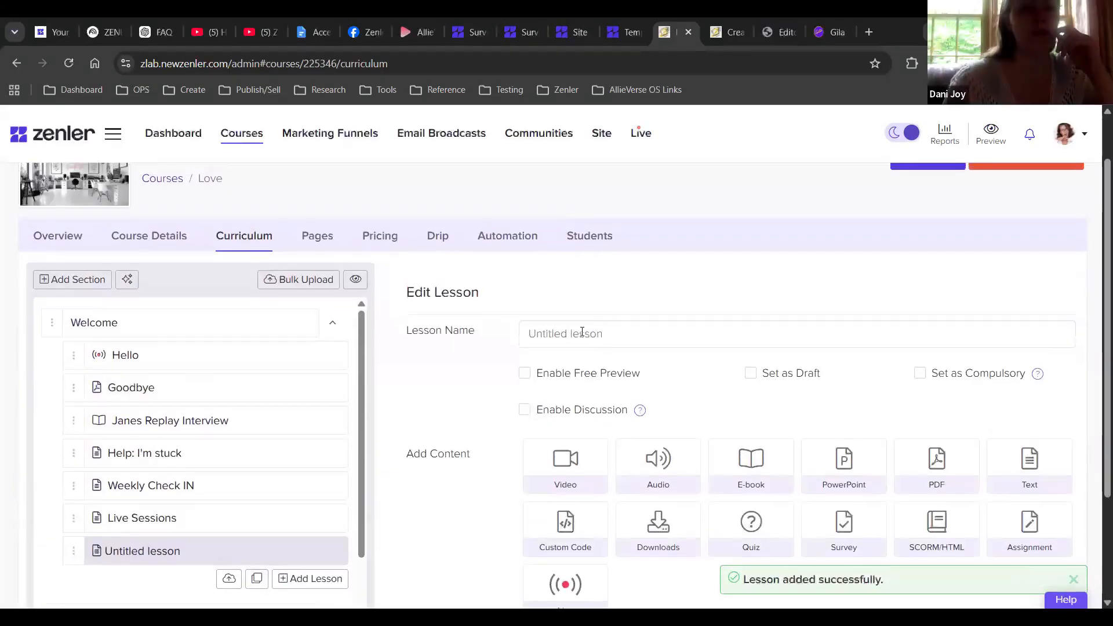
pyautogui.moveTo(626, 333); pyautogui.dragTo(481, 342)
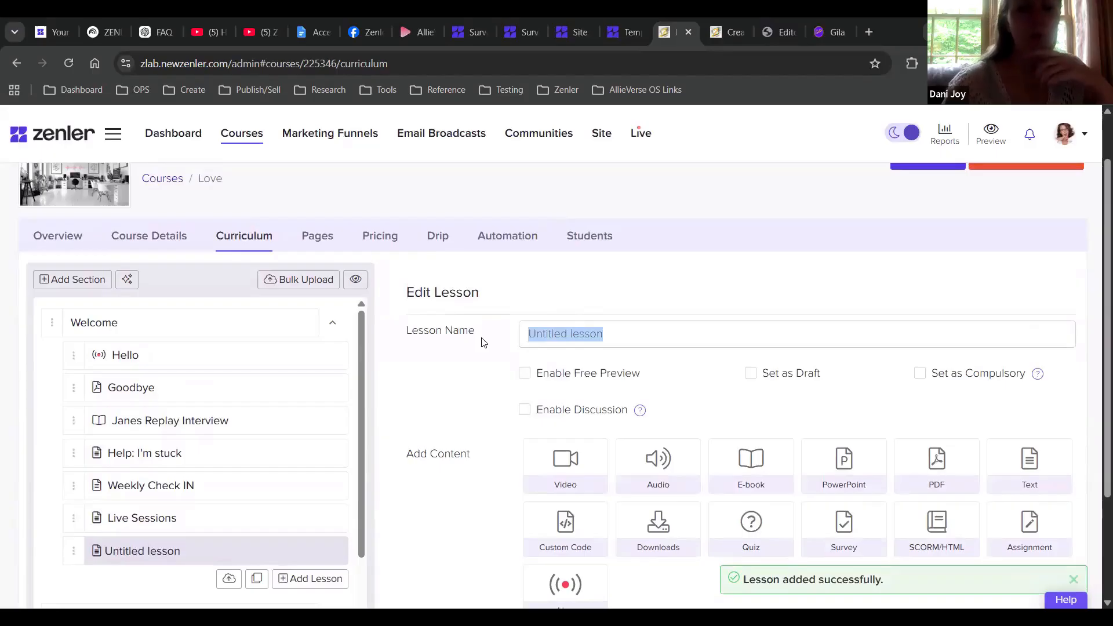
pyautogui.write('Welcome')
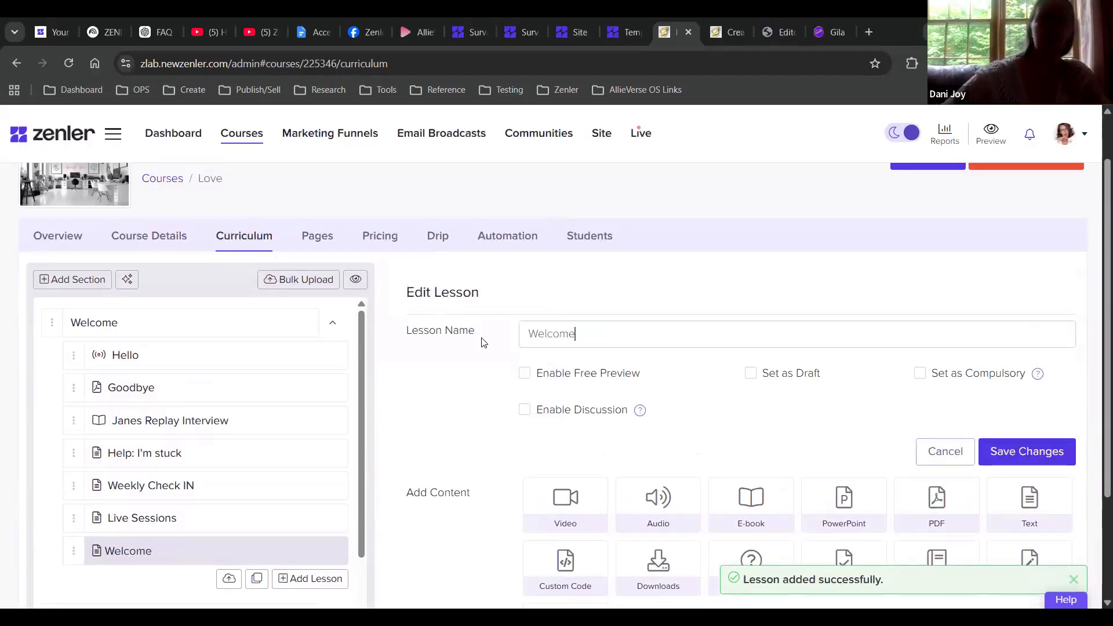
# Enable discussion on the new Welcome lesson, show the discussions inline, and save the changes
pyautogui.scroll(-1, 614, 378)
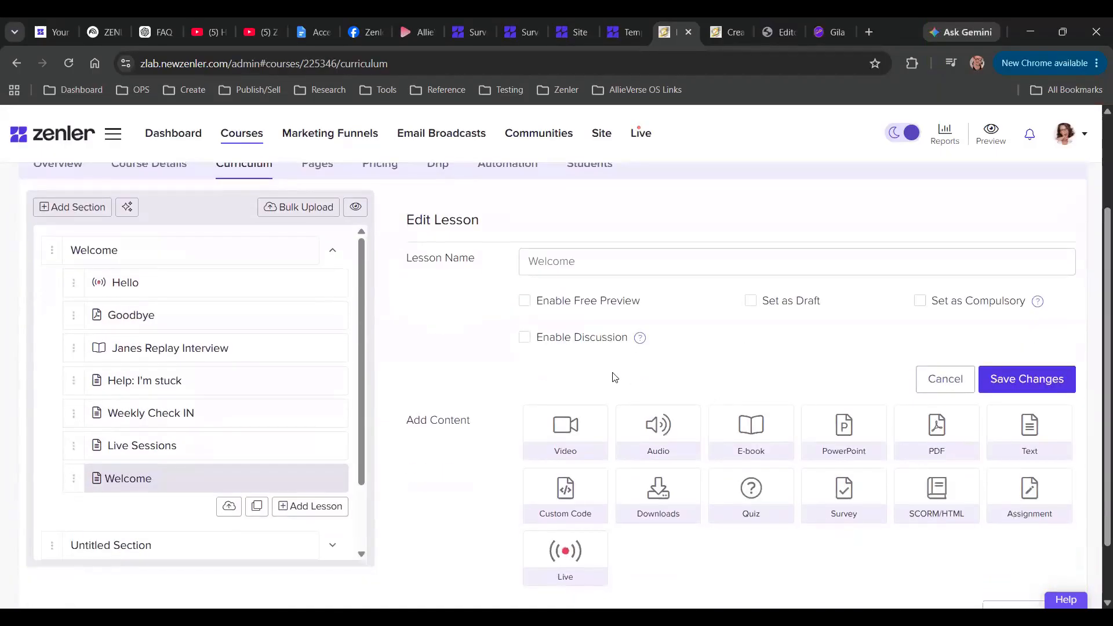
pyautogui.click(525, 343)
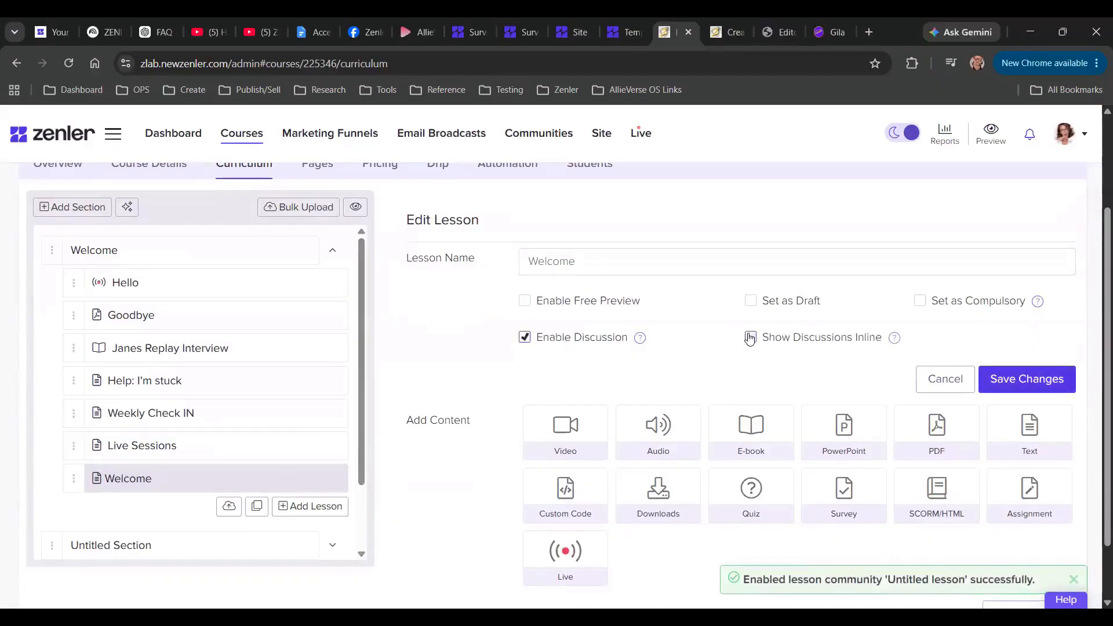
pyautogui.click(1019, 385)
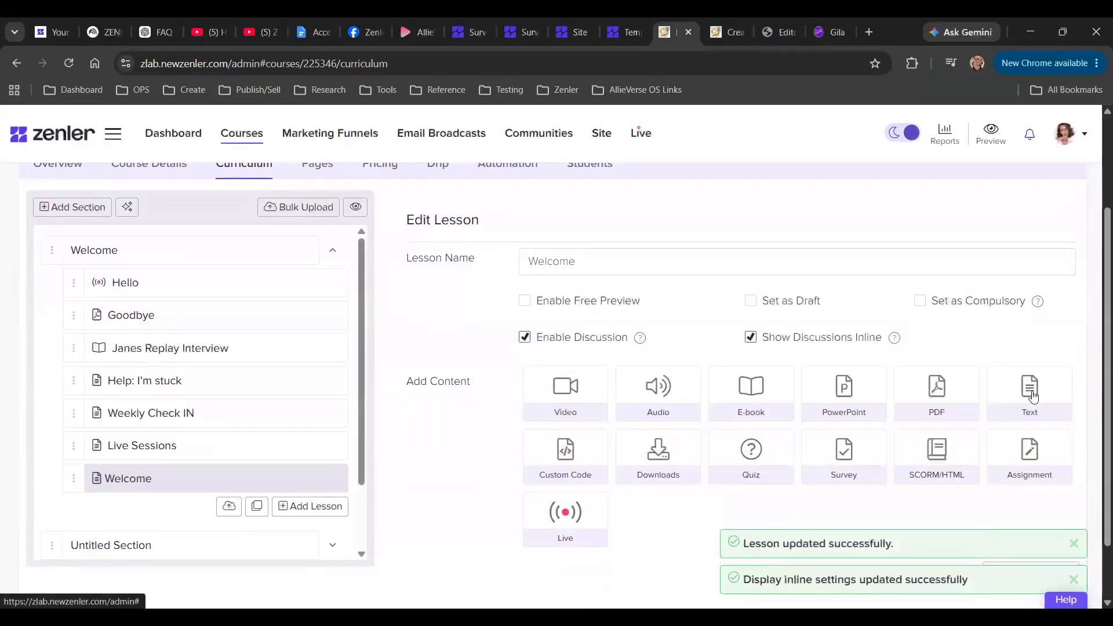
# Add text content reading "Hello Lesson" to the Welcome lesson and save it
pyautogui.click(1031, 393)
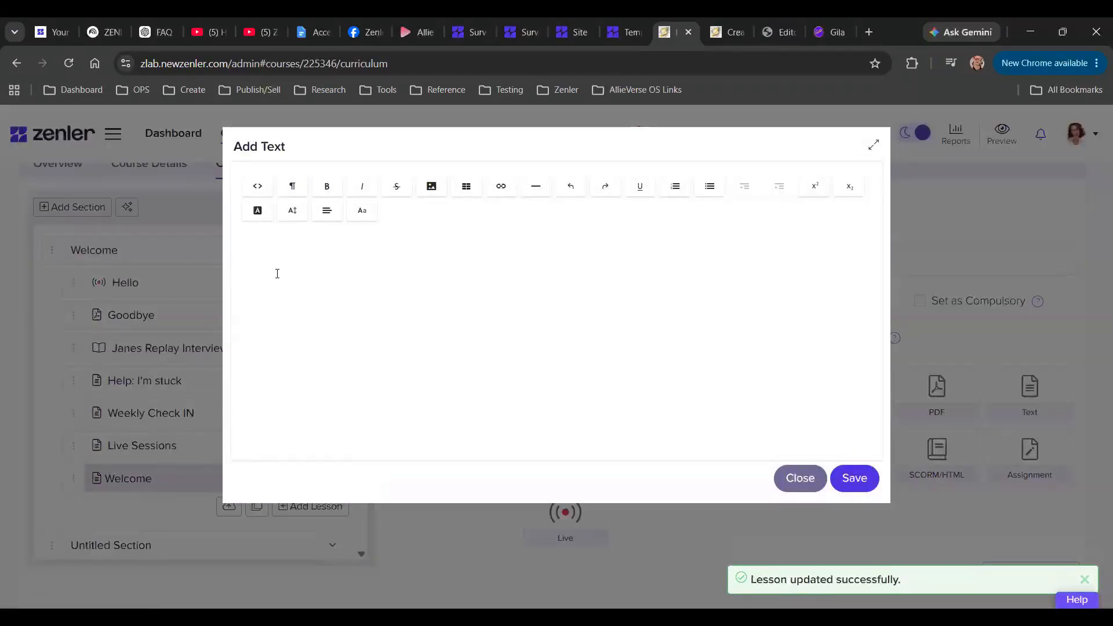
pyautogui.click(279, 274)
pyautogui.write('Hello Lesson')
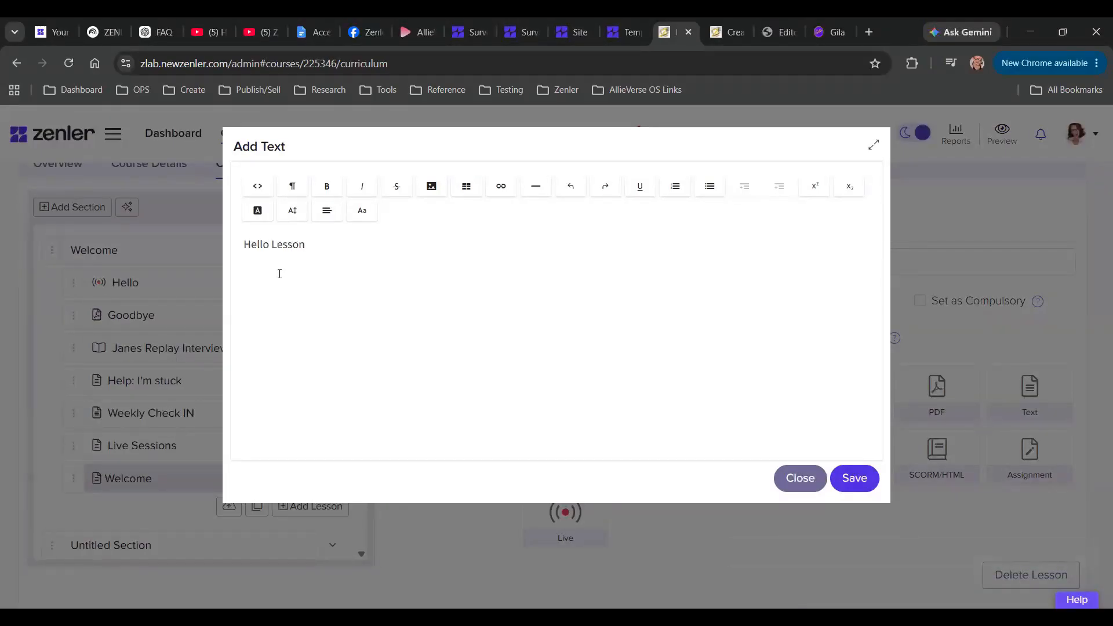
pyautogui.click(847, 493)
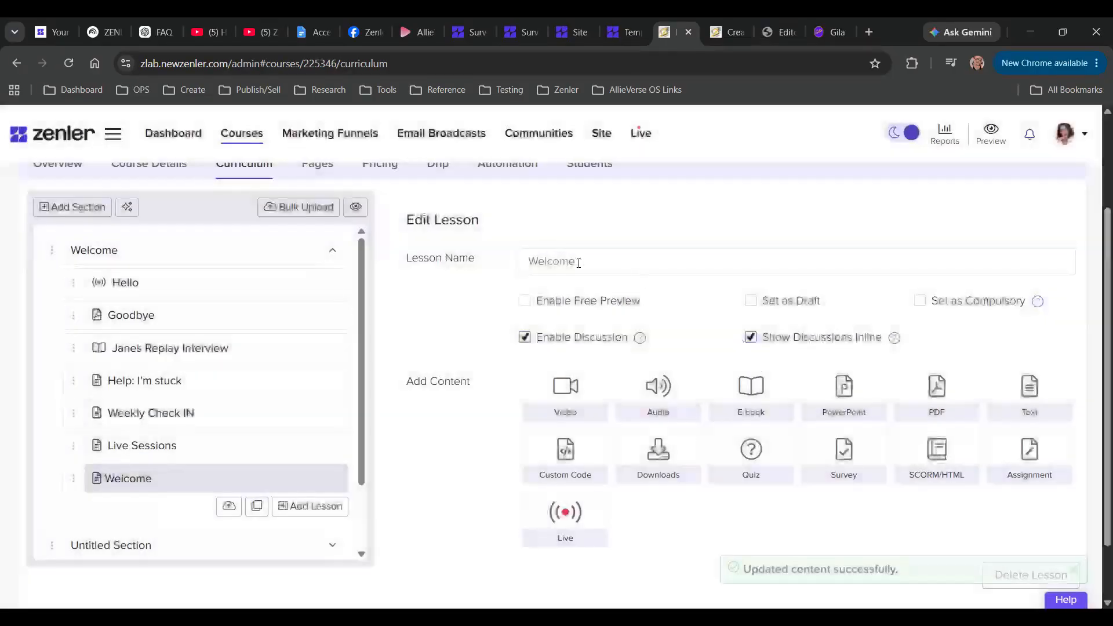
# Preview the Love course curriculum as a student and open the Welcome lesson
pyautogui.scroll(2, 622, 322)
pyautogui.scroll(-5, 622, 322)
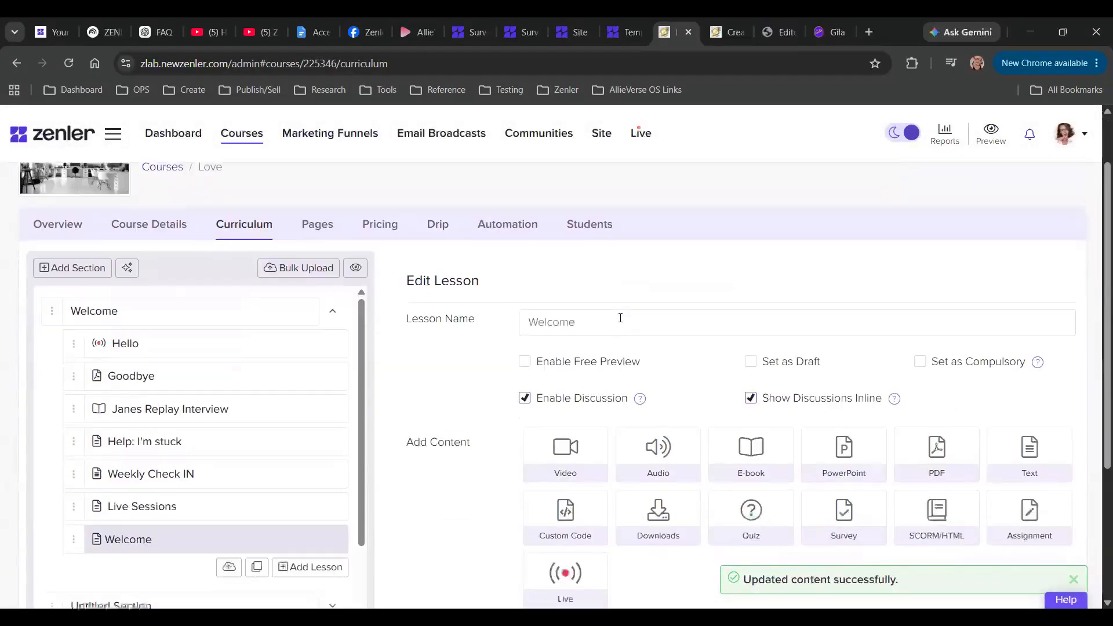
pyautogui.scroll(5, 623, 323)
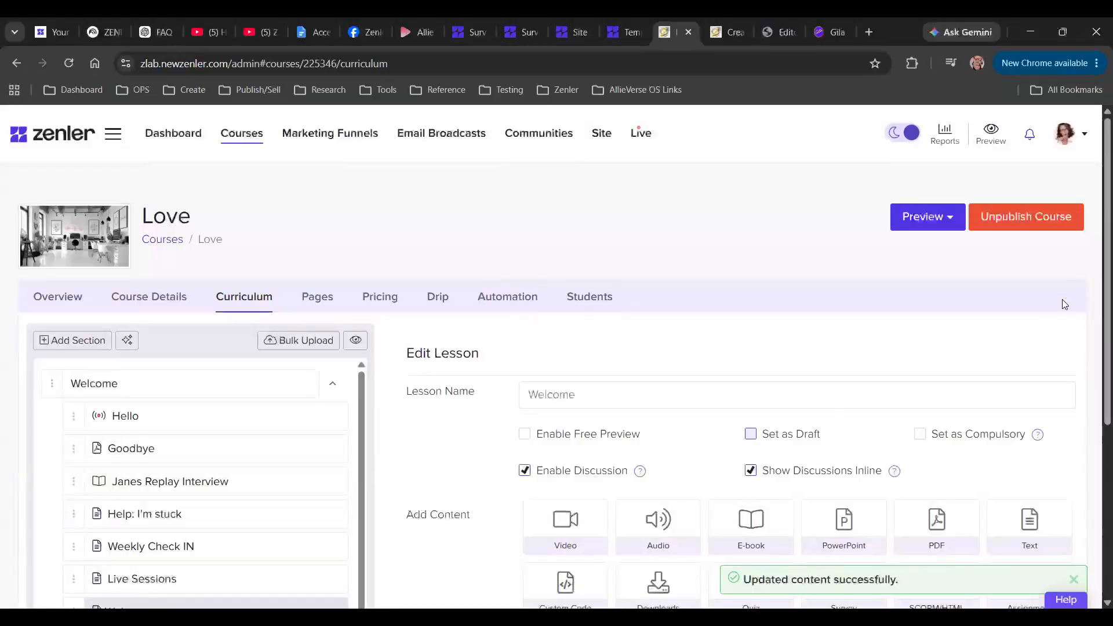
pyautogui.click(925, 218)
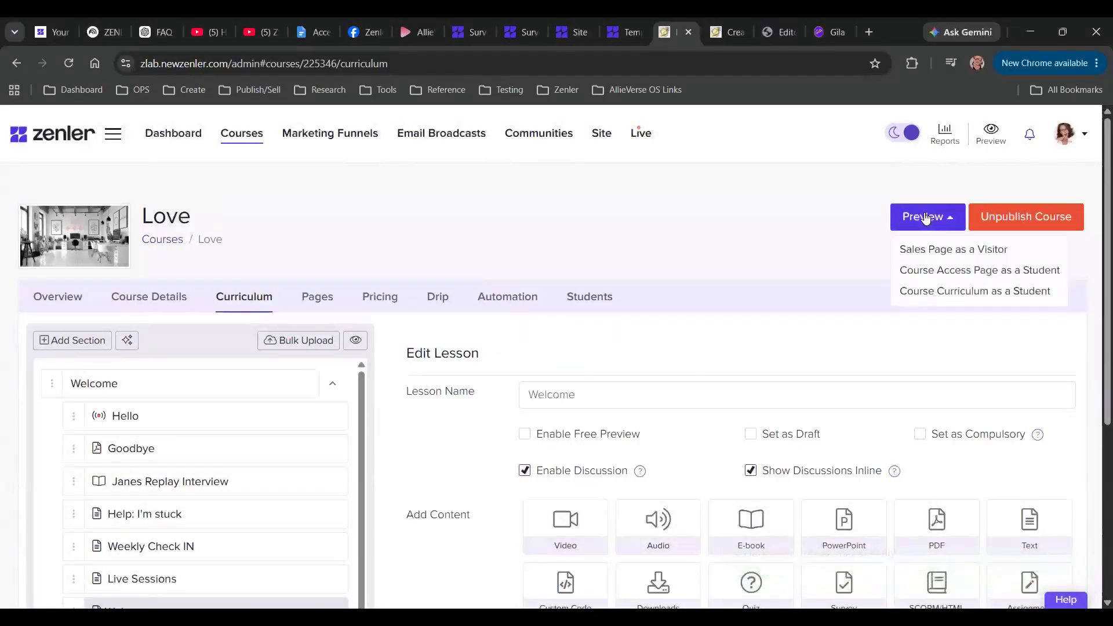
pyautogui.click(956, 291)
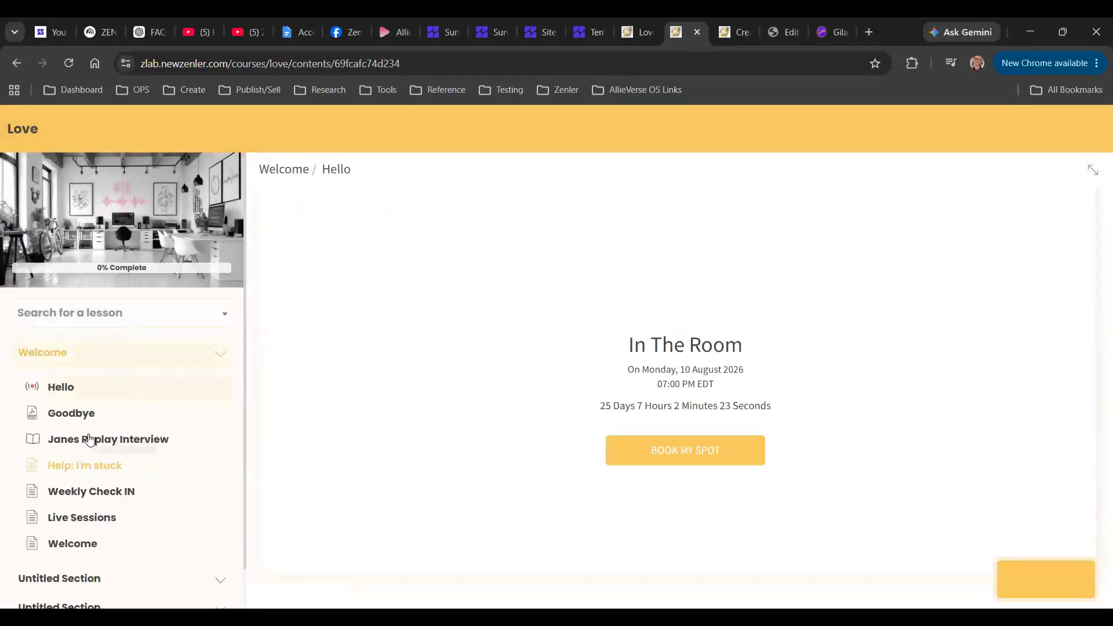
pyautogui.click(84, 546)
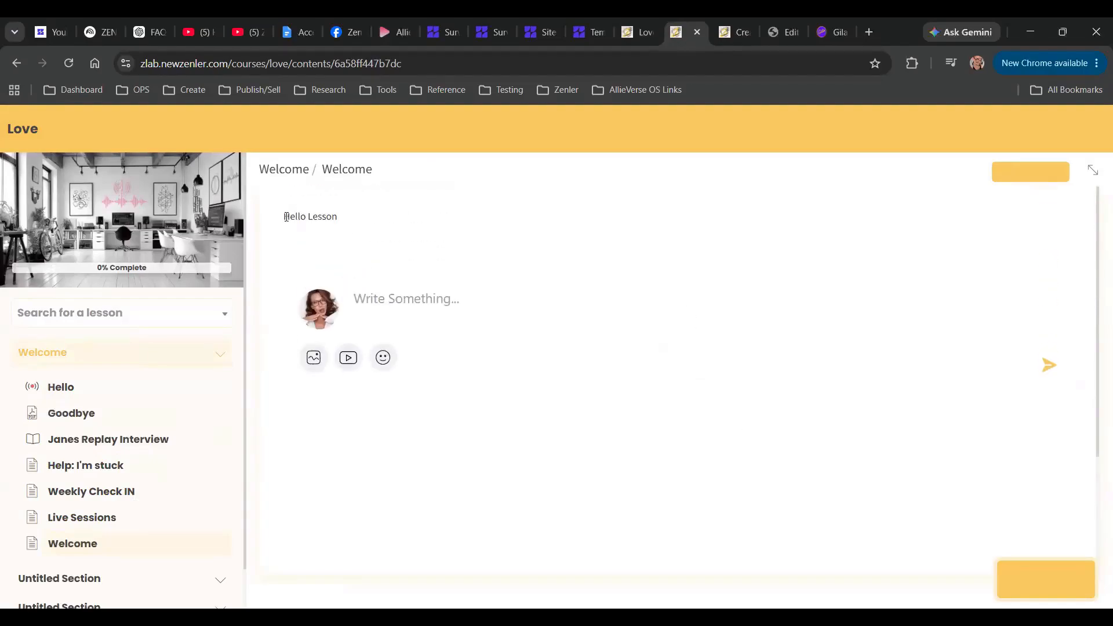
# Publish a post titled "Hello" with the text "Hello" in the Welcome lesson's inline discussion
pyautogui.click(428, 300)
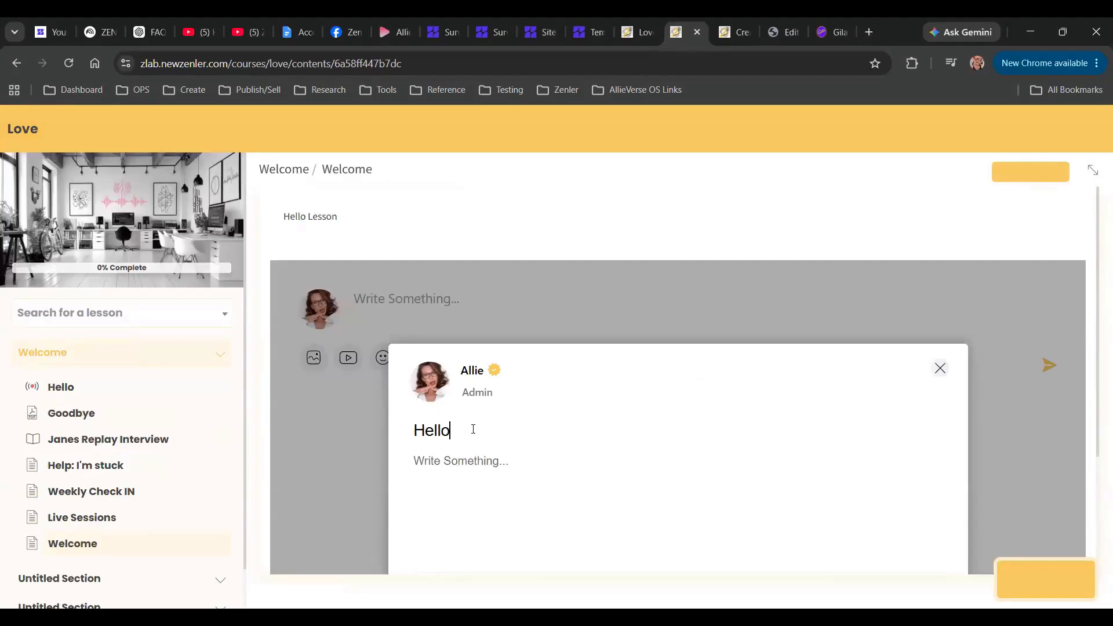
pyautogui.write('H')
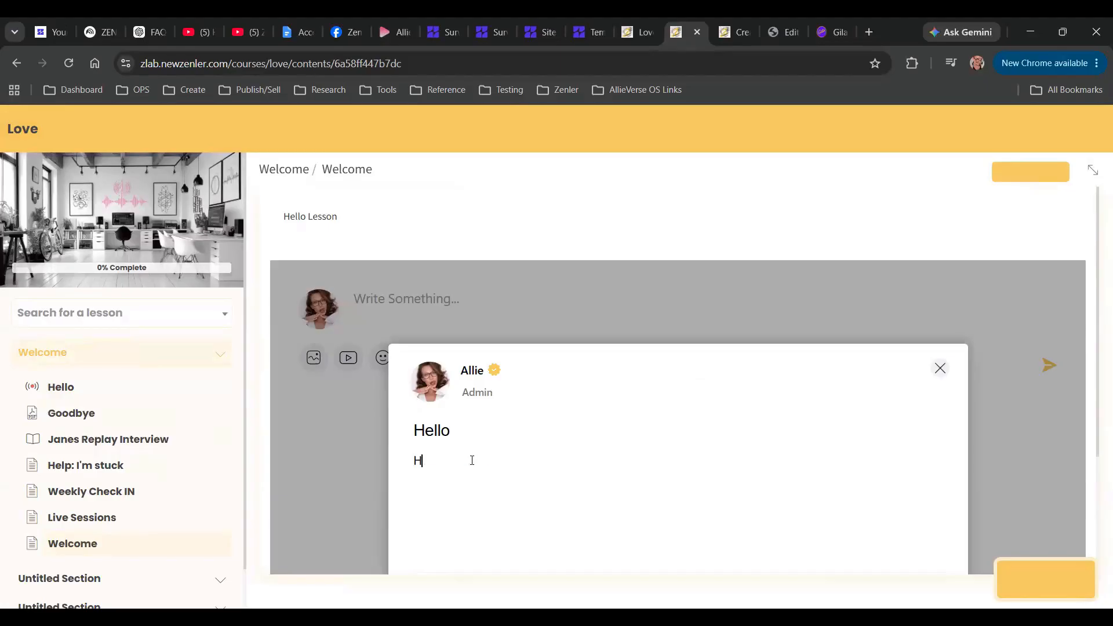
pyautogui.write('ello')
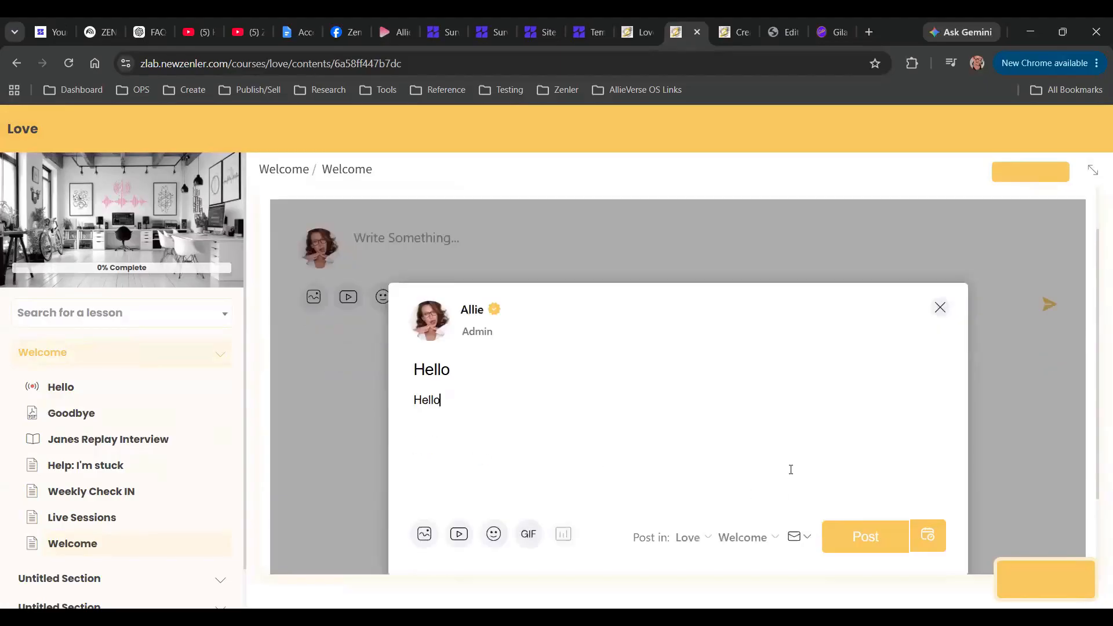
pyautogui.click(867, 431)
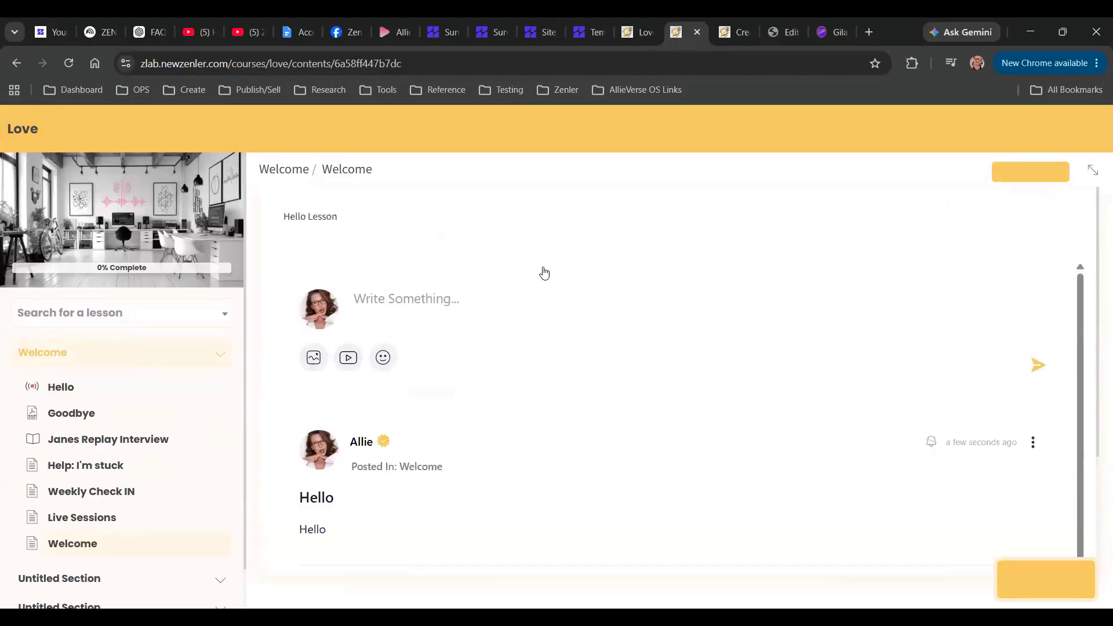
# Publish a second post titled "Goodbye" with the text "Lesson" in the Welcome lesson's inline discussion
pyautogui.scroll(-1, 462, 492)
pyautogui.scroll(1, 462, 491)
pyautogui.click(442, 295)
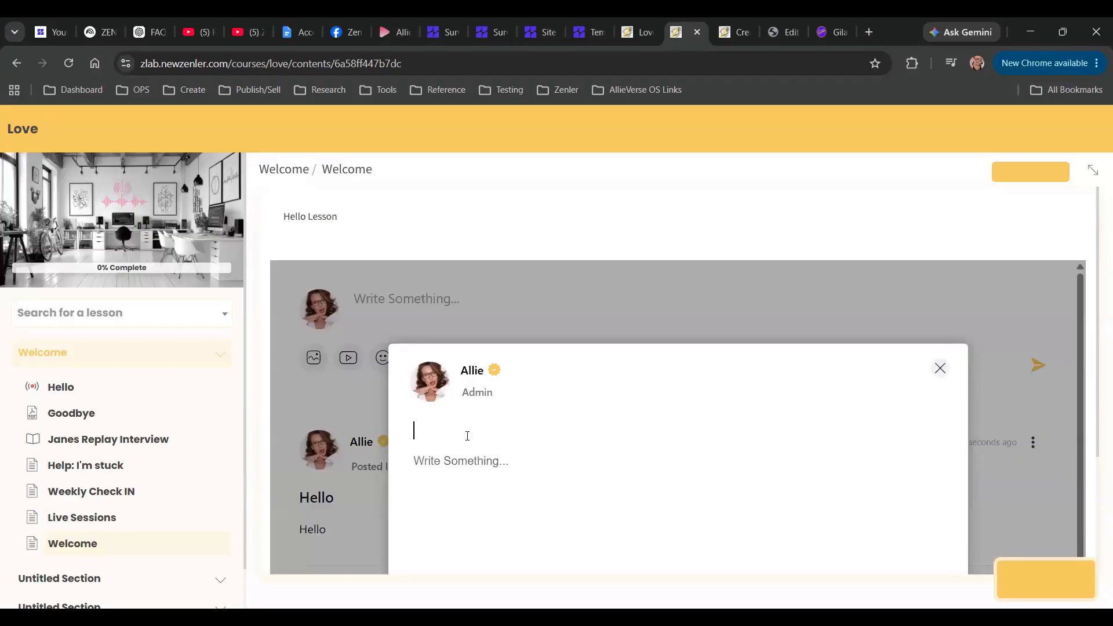
pyautogui.write('Go')
pyautogui.write('Lesson')
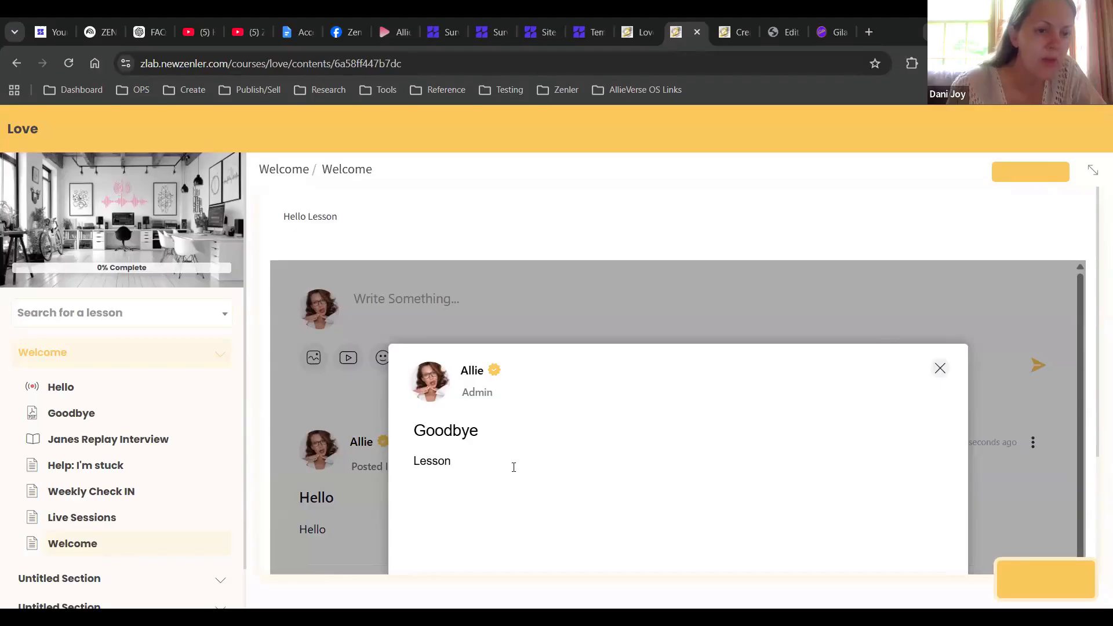
pyautogui.scroll(-3, 512, 464)
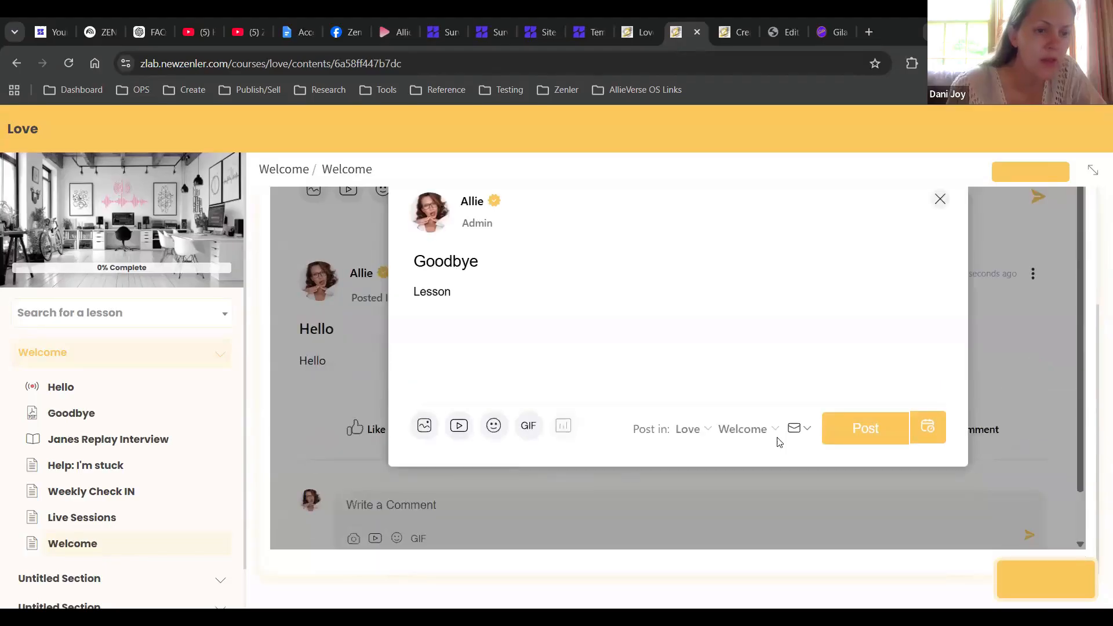
pyautogui.click(862, 429)
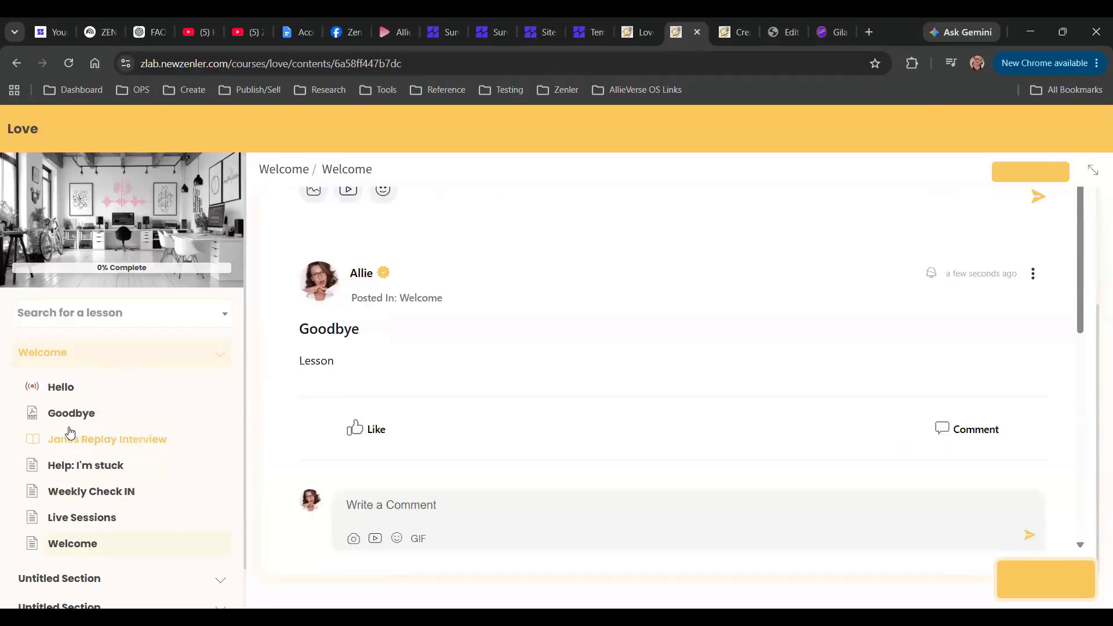
# View the Goodbye and "Help: I'm stuck" lessons in the student preview, and return to the Welcome lesson
pyautogui.scroll(-1, 66, 406)
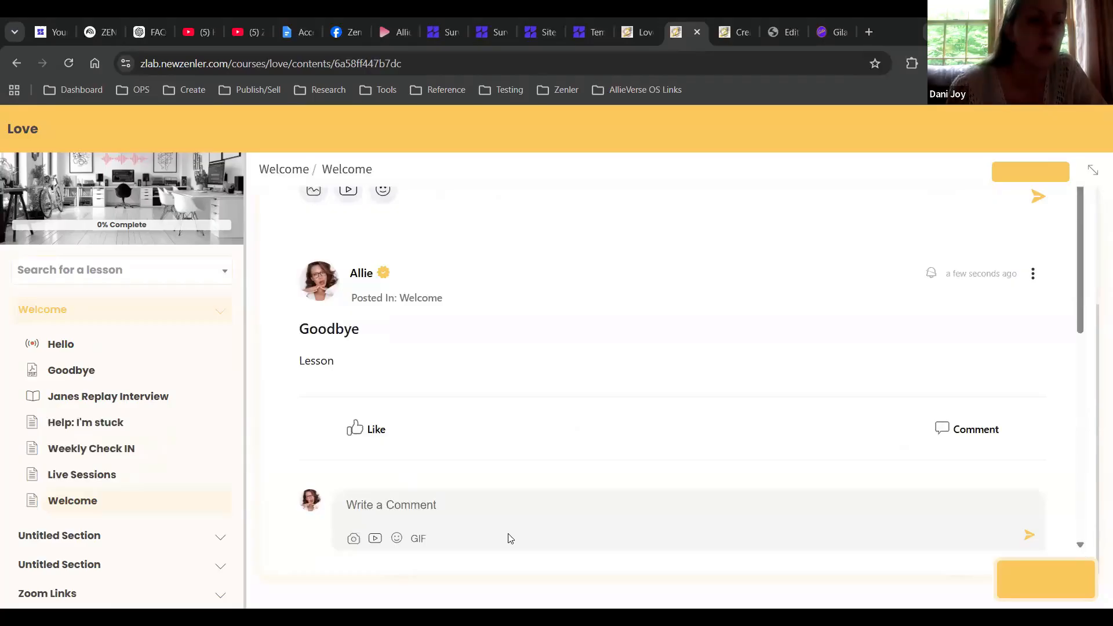
pyautogui.scroll(3, 504, 510)
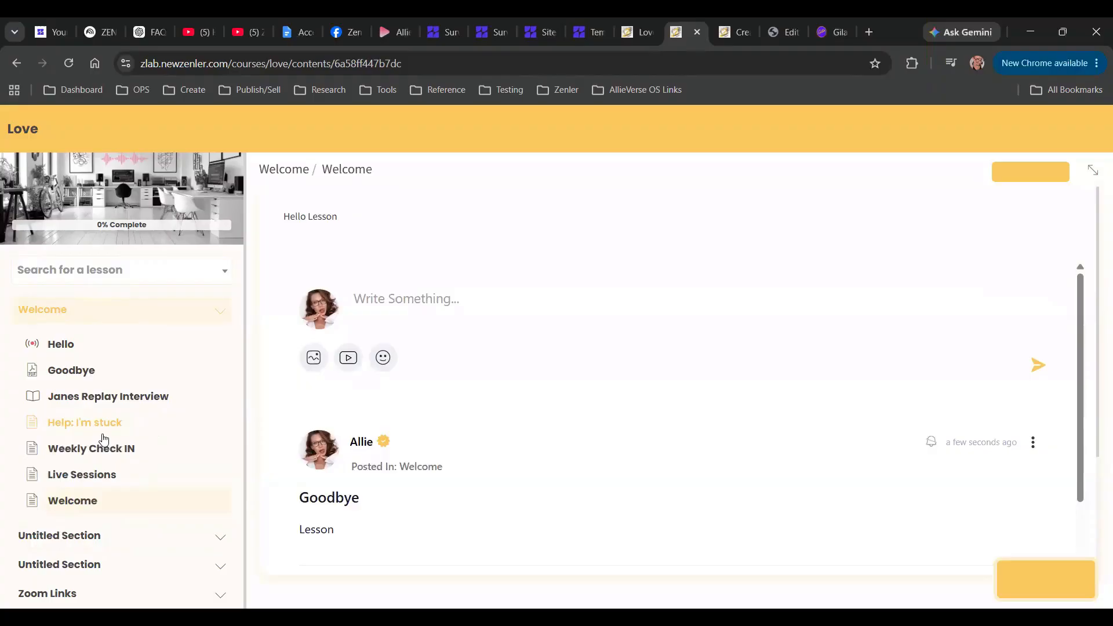
pyautogui.click(71, 377)
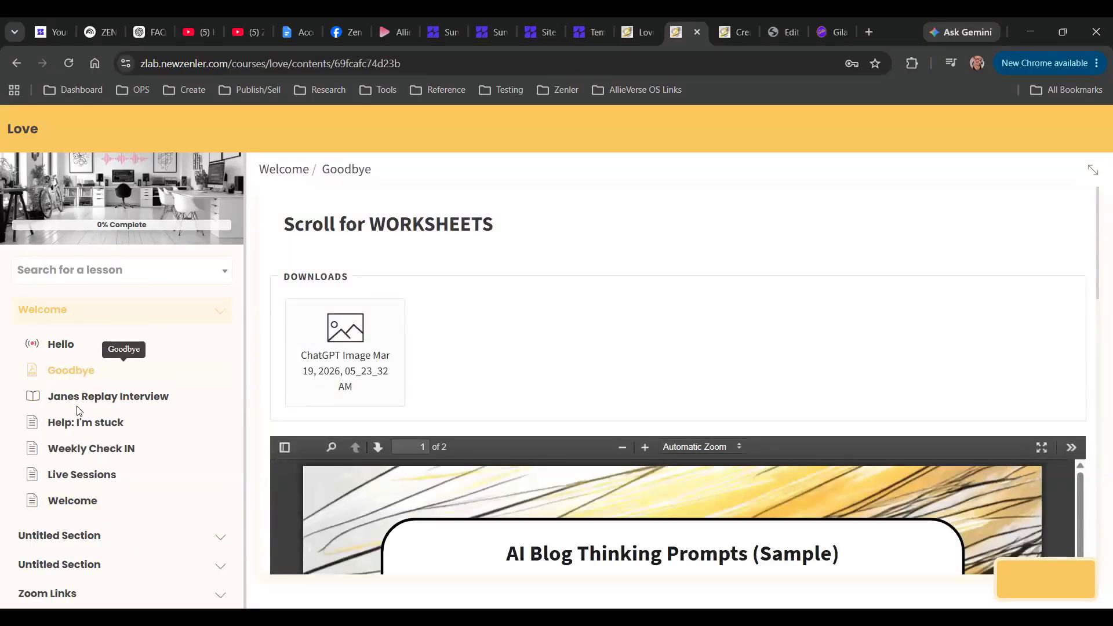
pyautogui.click(92, 423)
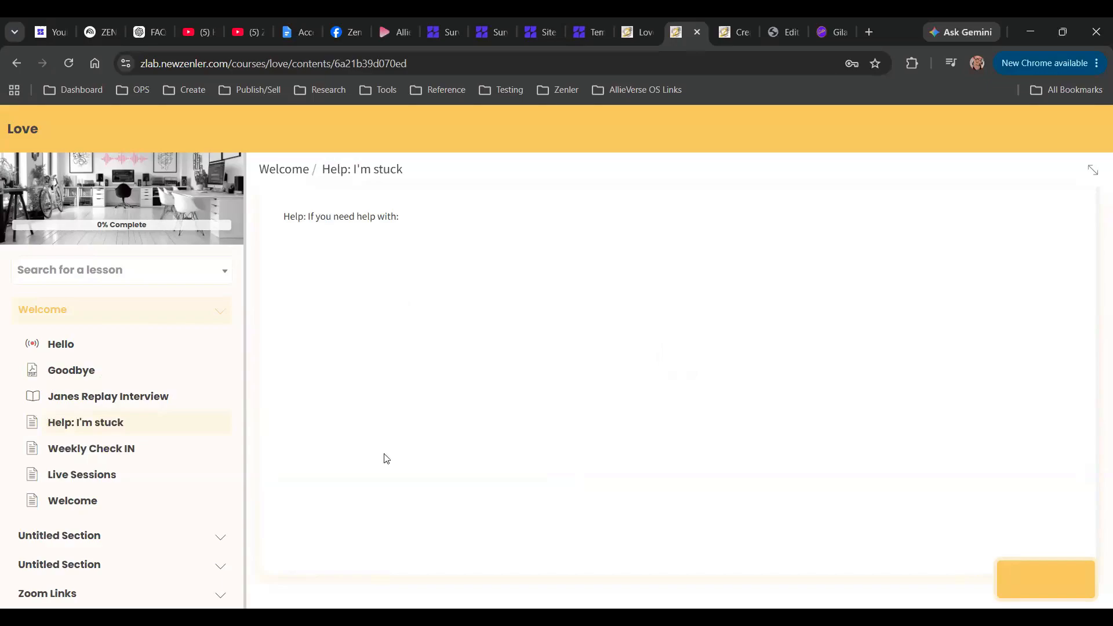
pyautogui.click(81, 502)
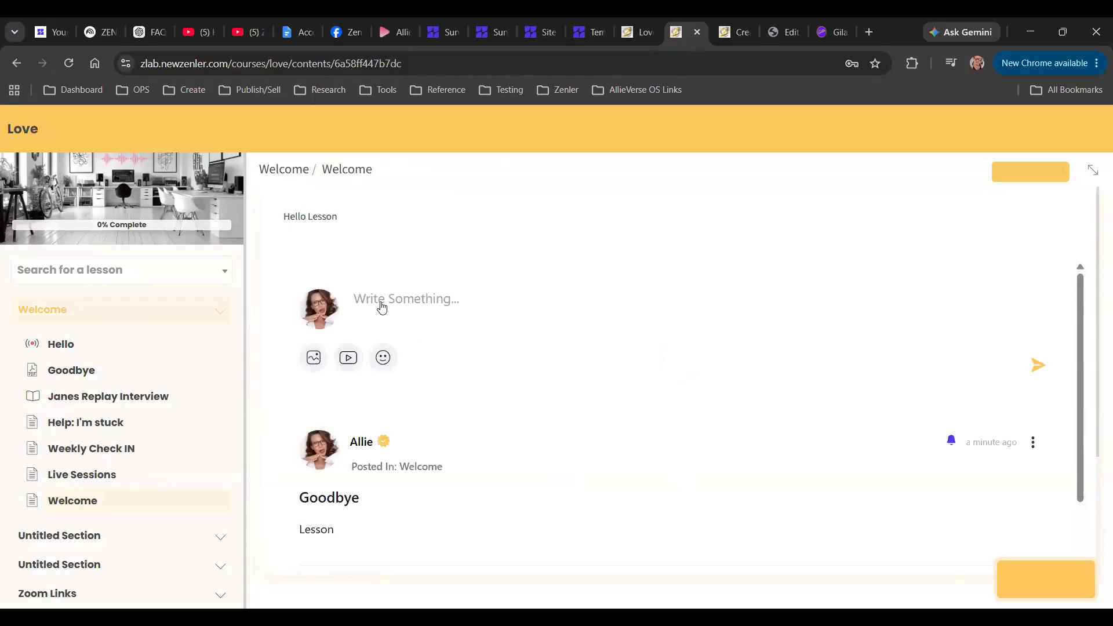
# Open and dismiss a blank discussion post in the Welcome lesson, and return to the Love course's curriculum editor
pyautogui.click(382, 307)
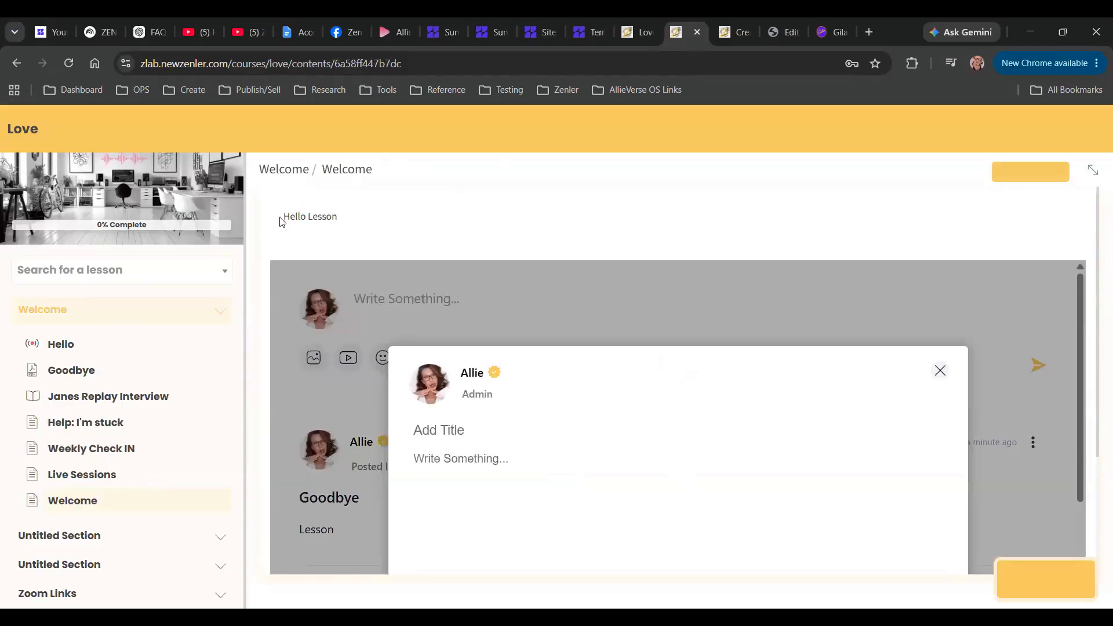
pyautogui.click(940, 371)
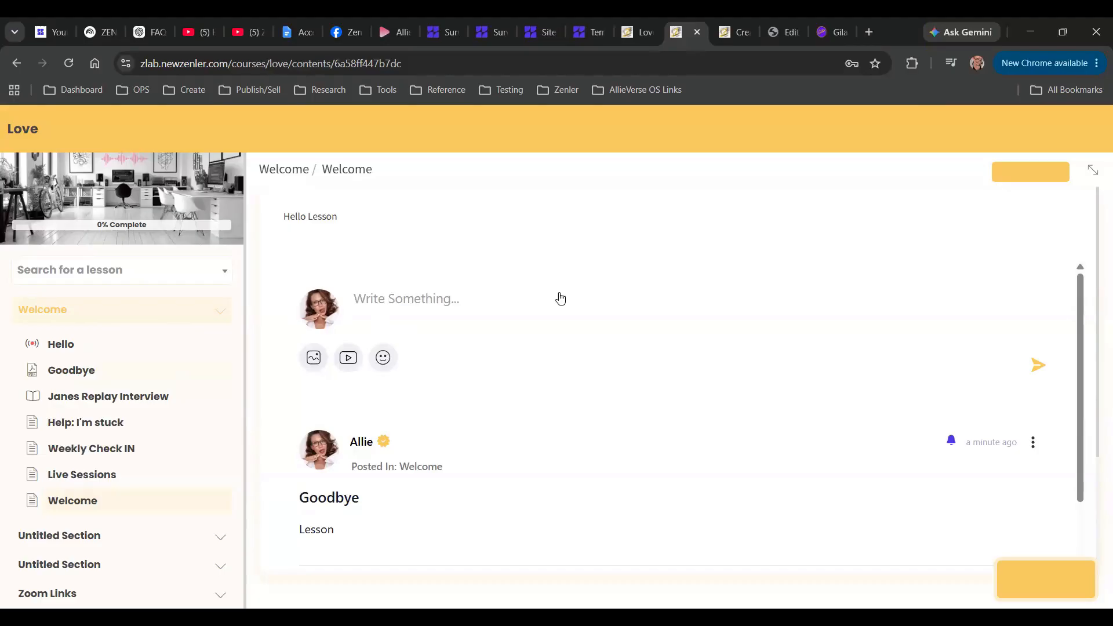
pyautogui.click(636, 32)
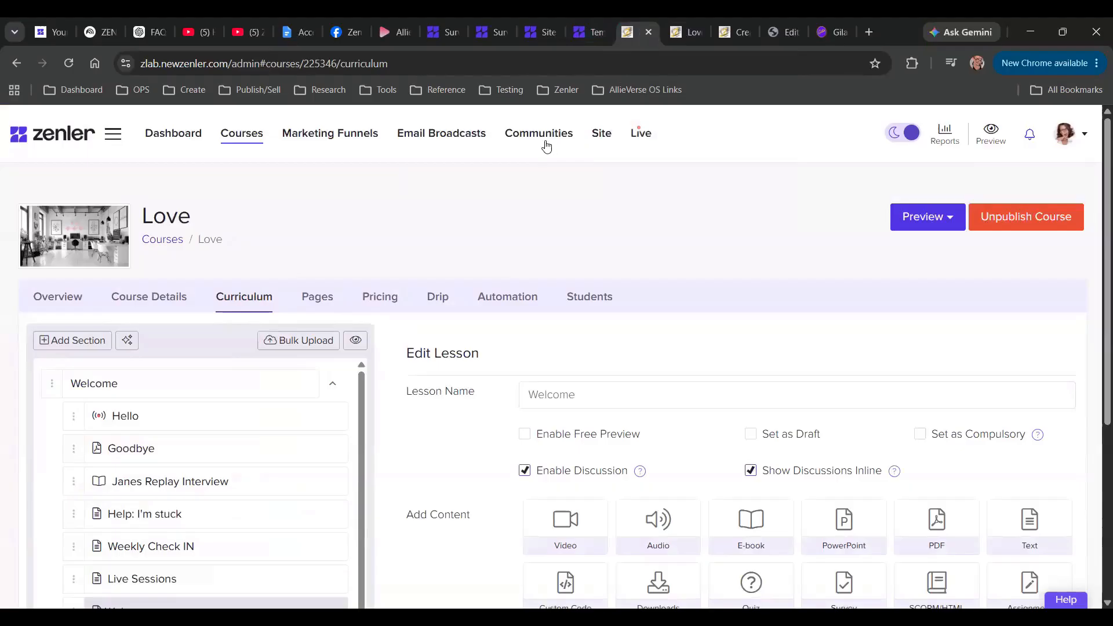
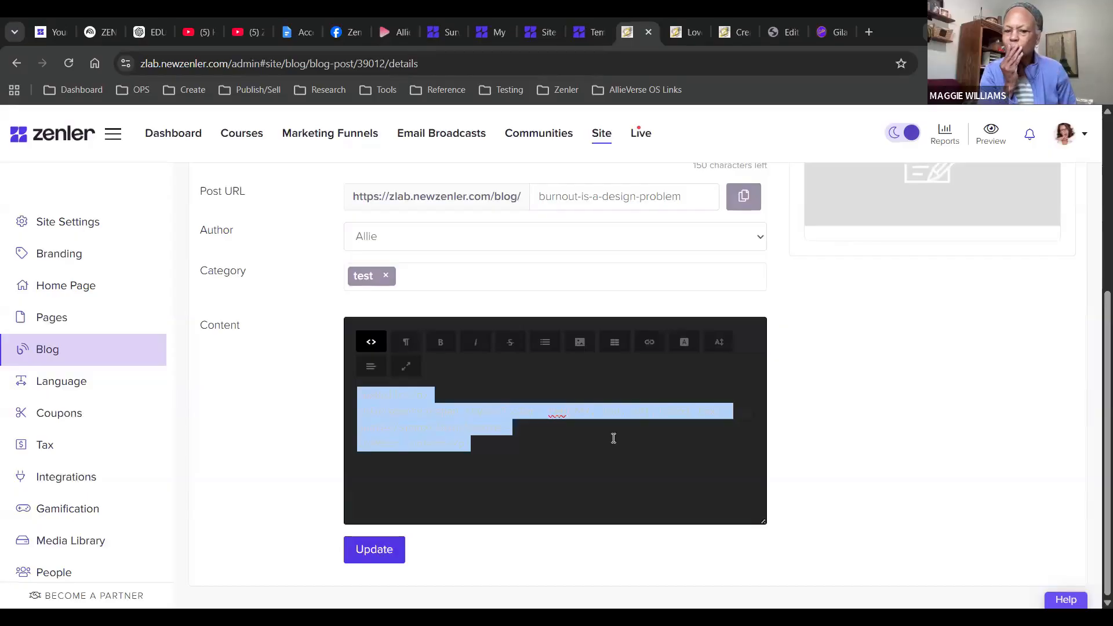
# Highlight the blog post content's full HTML source, including the coloured blockquote, and clear the selection
pyautogui.click(879, 424)
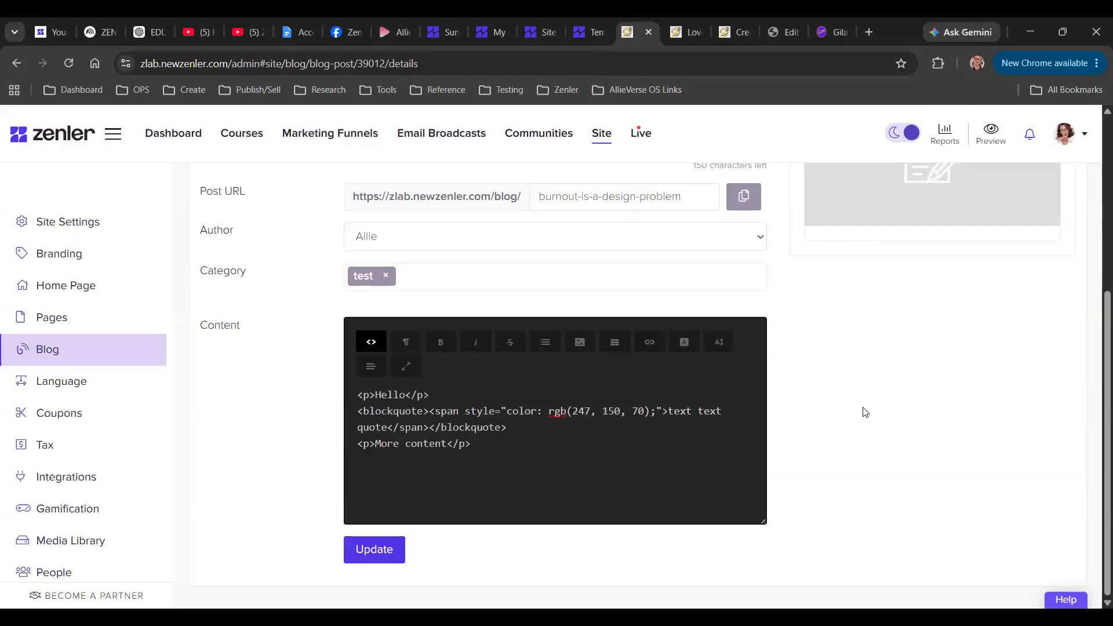
pyautogui.moveTo(576, 21)
pyautogui.click(359, 394)
pyautogui.moveTo(467, 412); pyautogui.dragTo(630, 469)
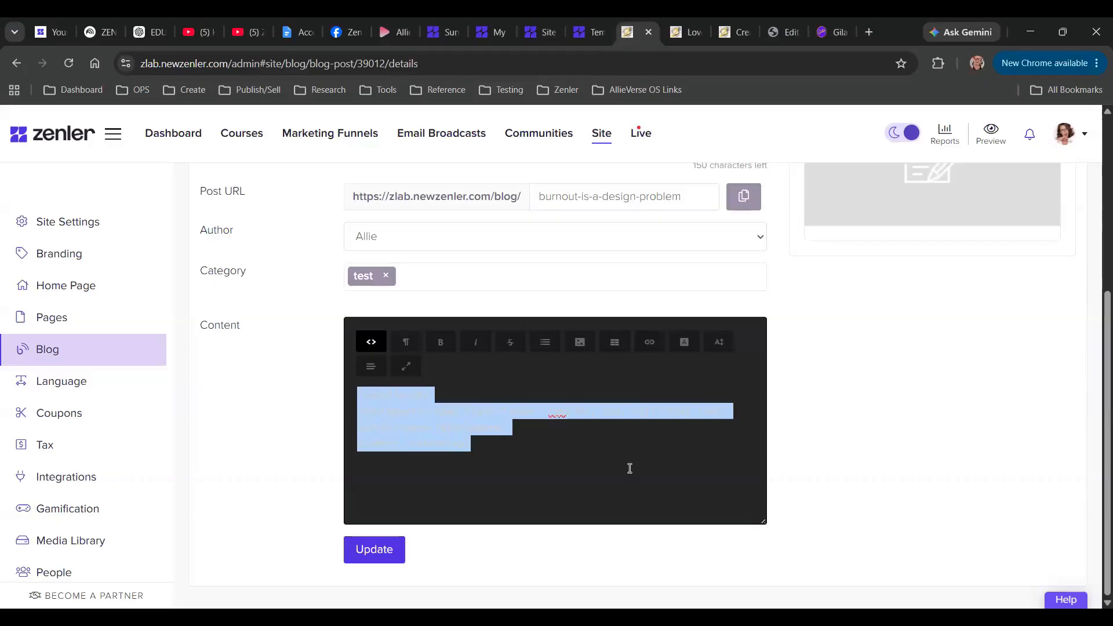
pyautogui.click(920, 474)
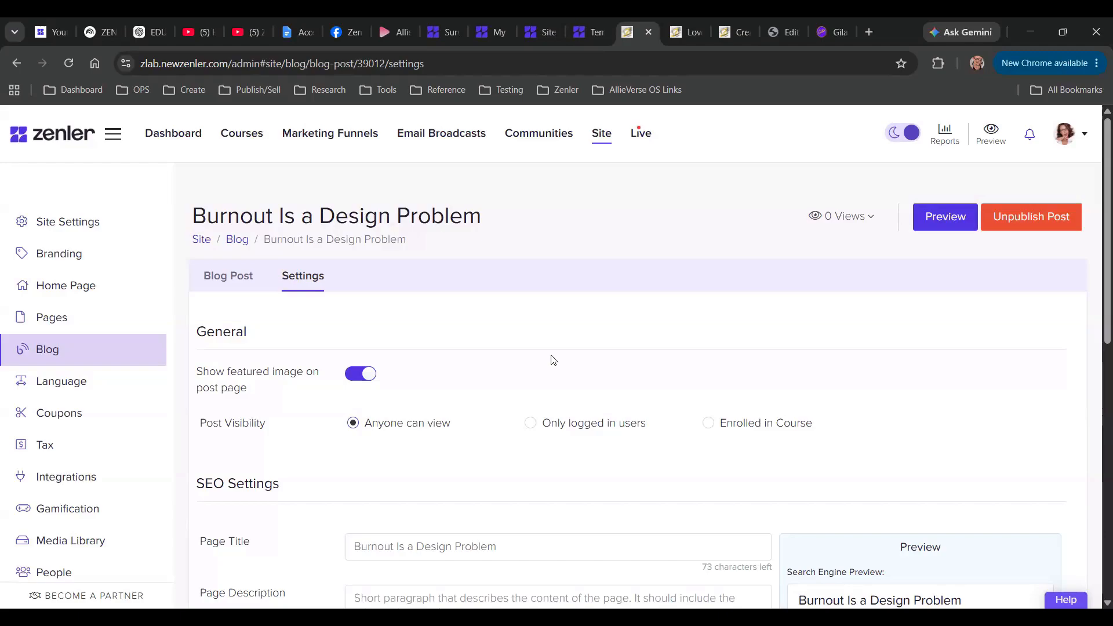
# Review the SEO and custom code settings of the "Burnout Is a Design Problem" blog post
pyautogui.scroll(-5, 553, 359)
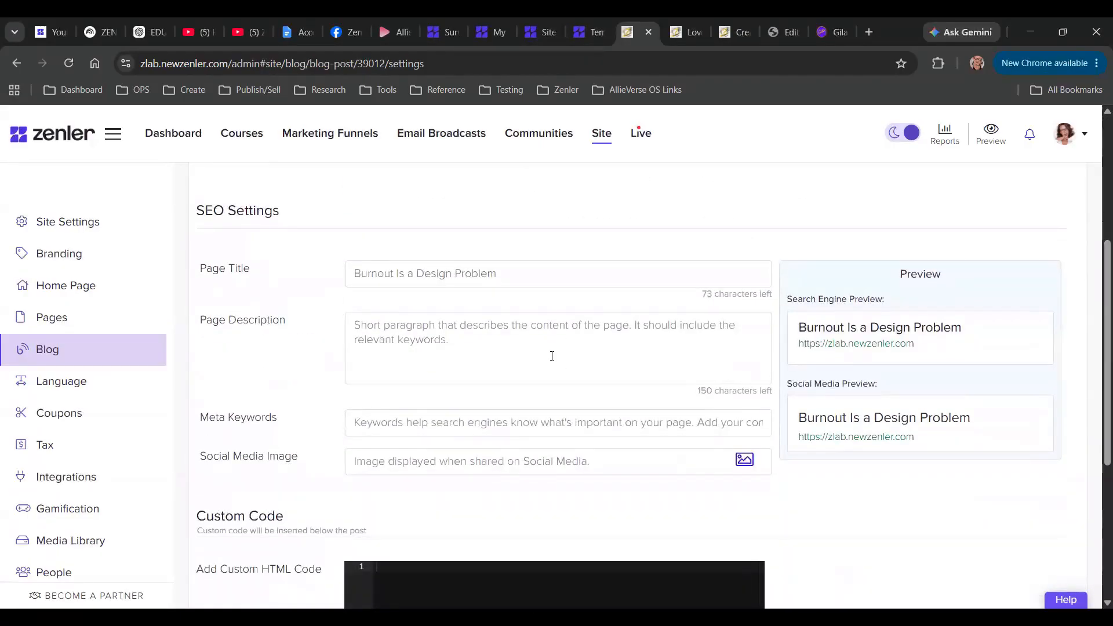
pyautogui.scroll(-5, 552, 356)
pyautogui.scroll(10, 552, 356)
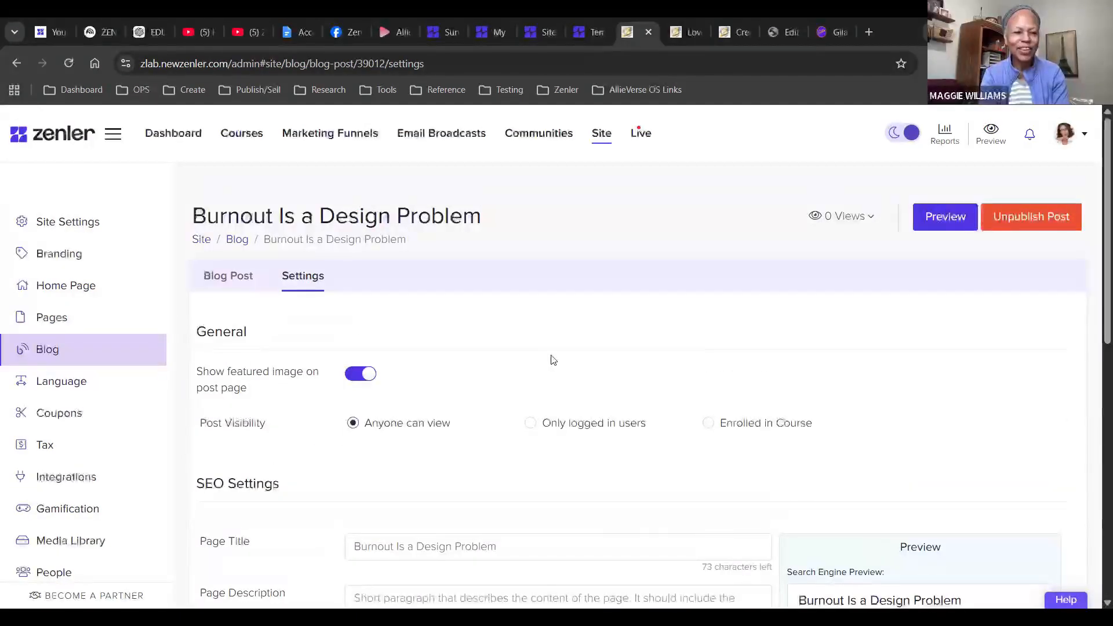
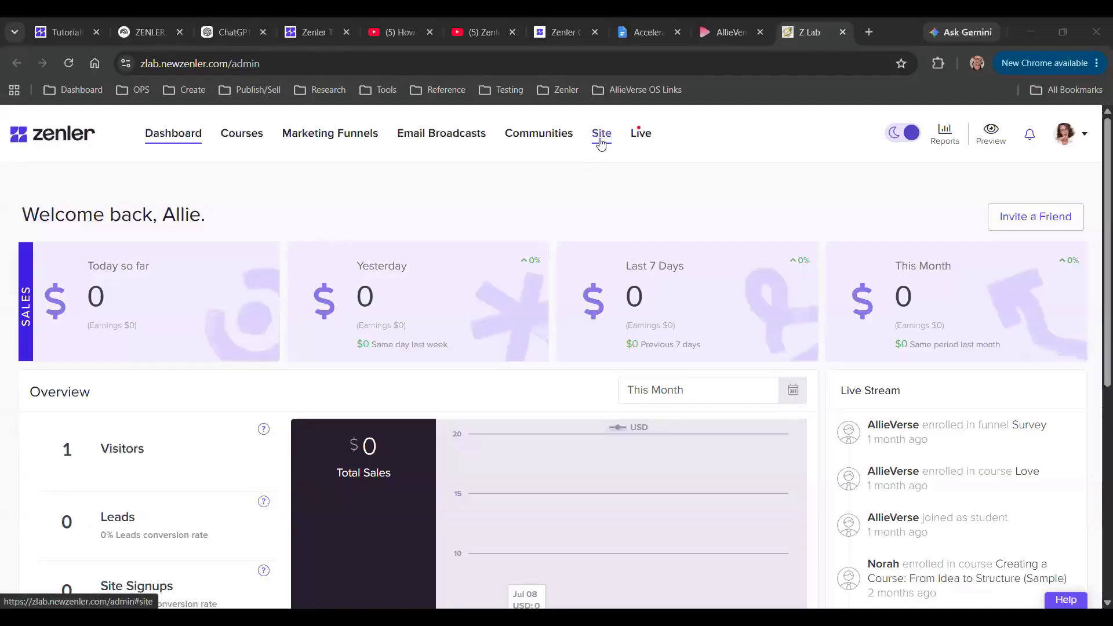
# Open the site's list of pages and look through the pages and the site administration options
pyautogui.click(601, 134)
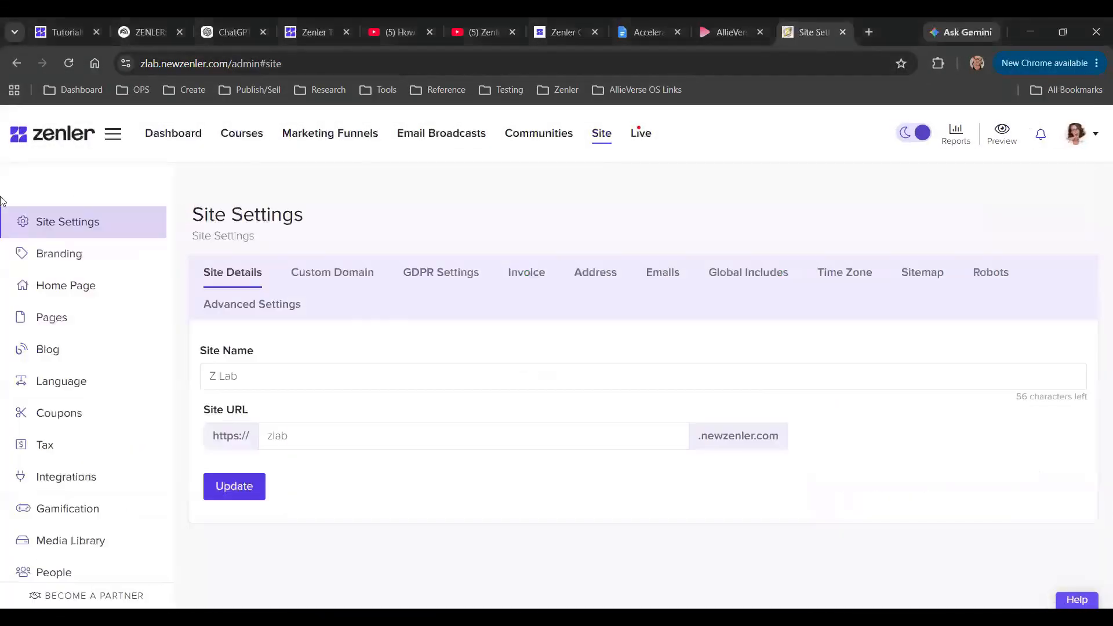
pyautogui.click(55, 320)
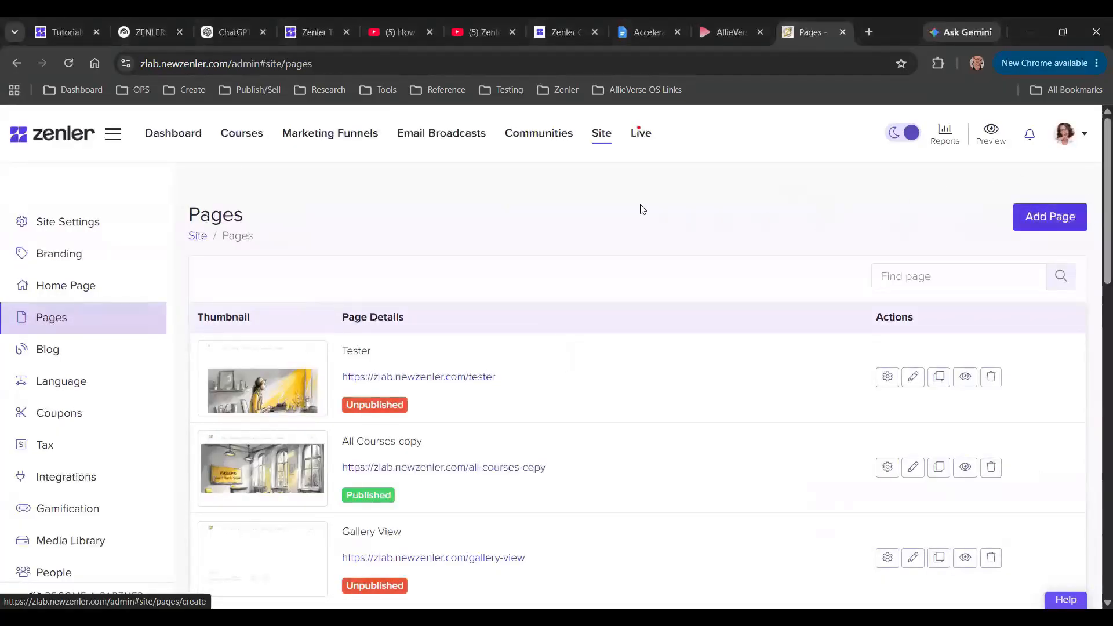
pyautogui.scroll(-9, 226, 414)
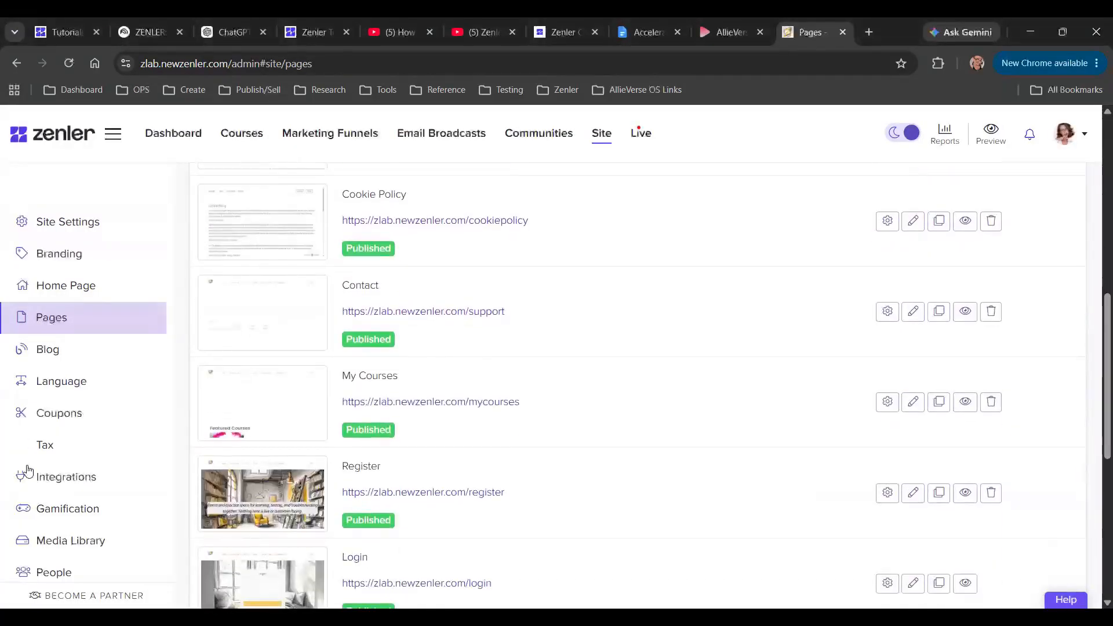
pyautogui.scroll(-8, 58, 468)
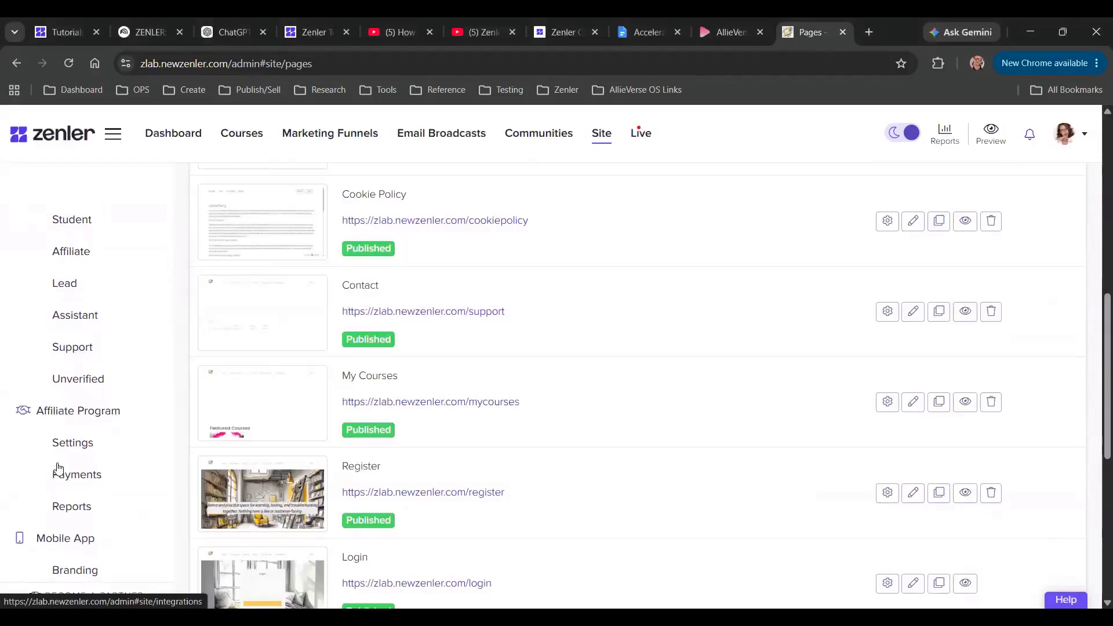
pyautogui.scroll(8, 58, 468)
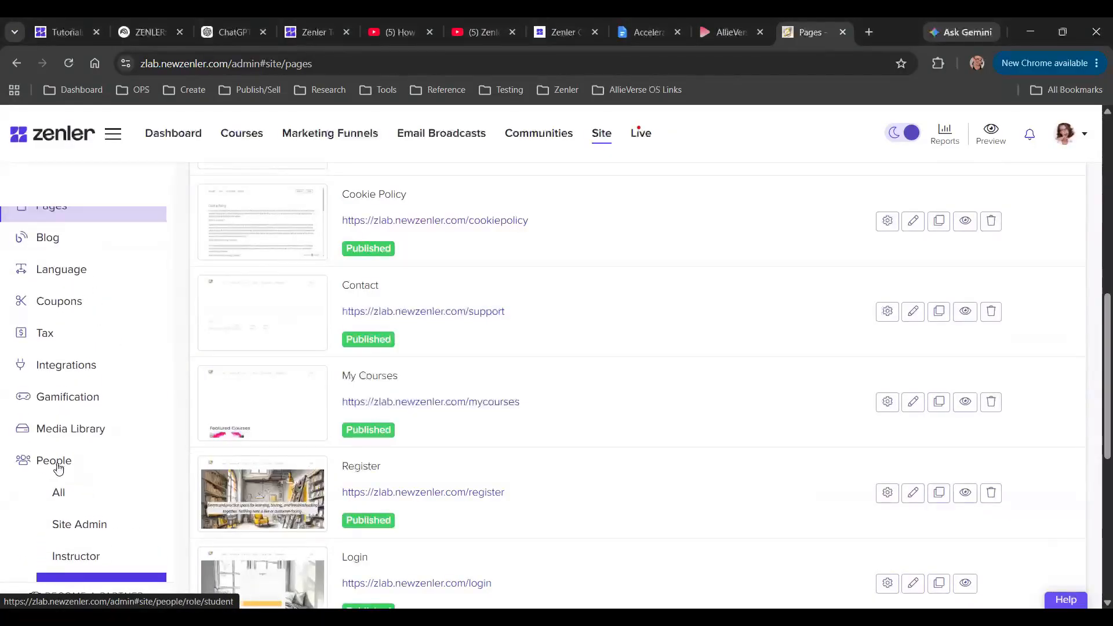
pyautogui.scroll(1, 58, 468)
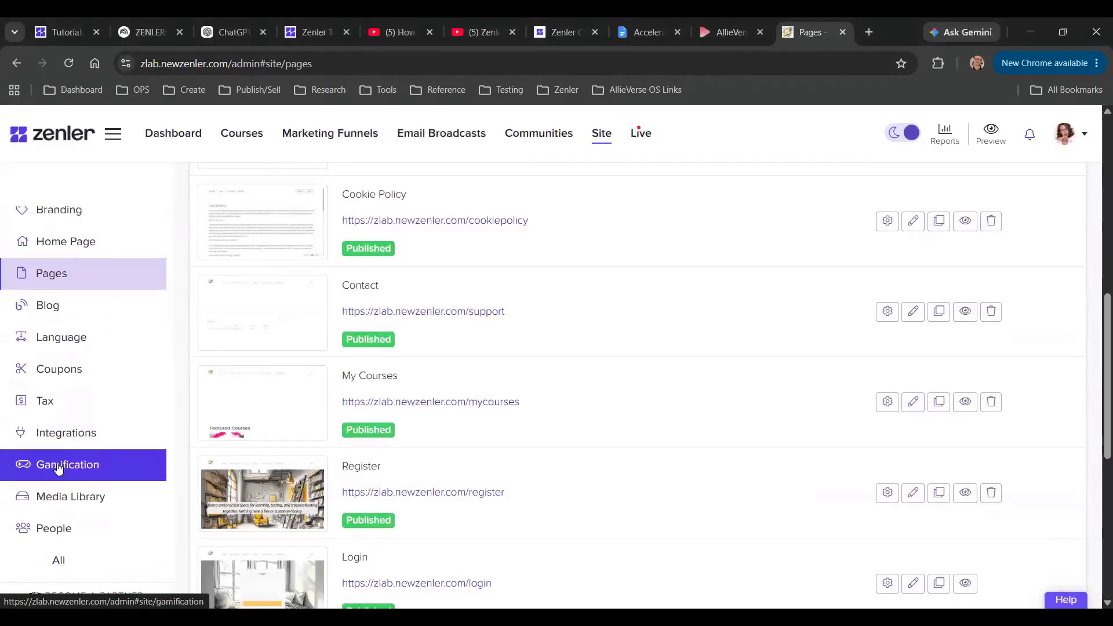
pyautogui.scroll(2, 57, 468)
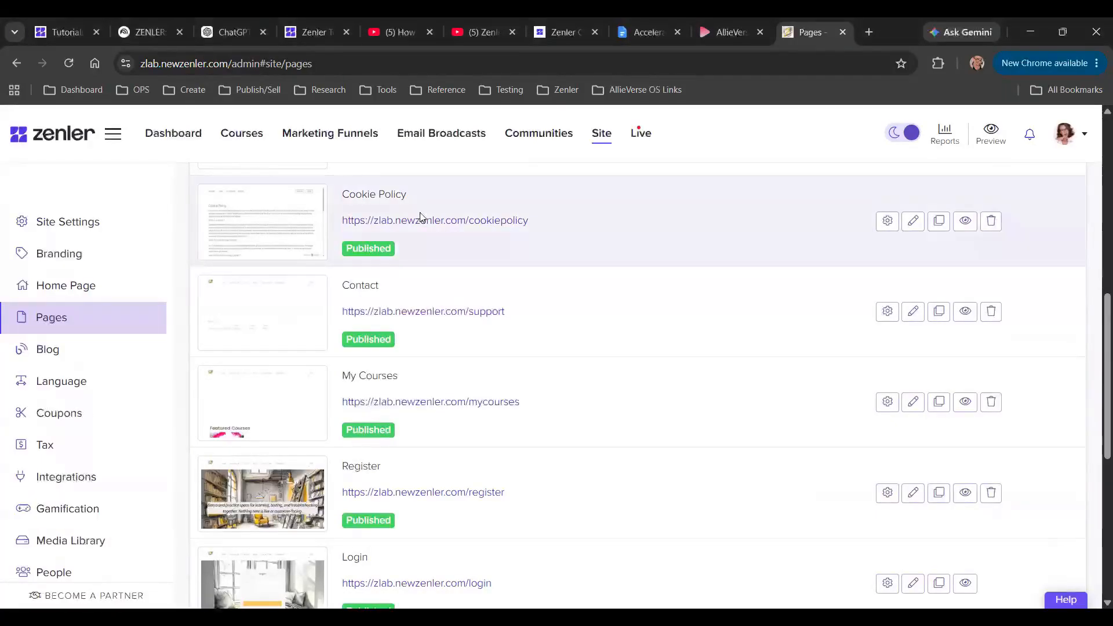
pyautogui.scroll(9, 420, 217)
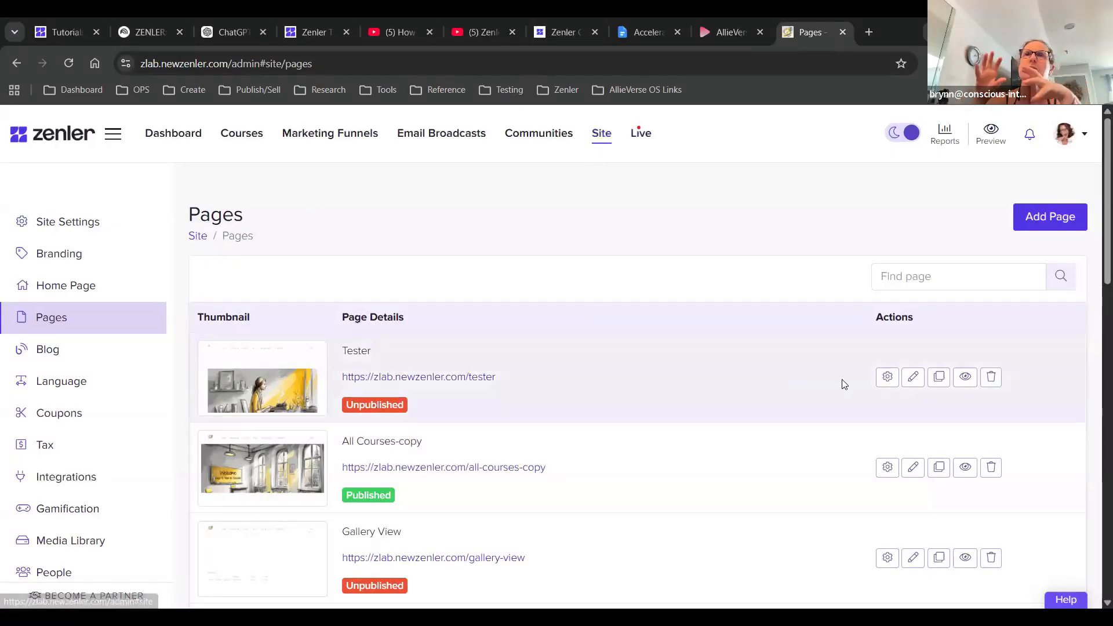
# Open the Tester page in the page editor in a new browser tab
pyautogui.rightClick(914, 375)
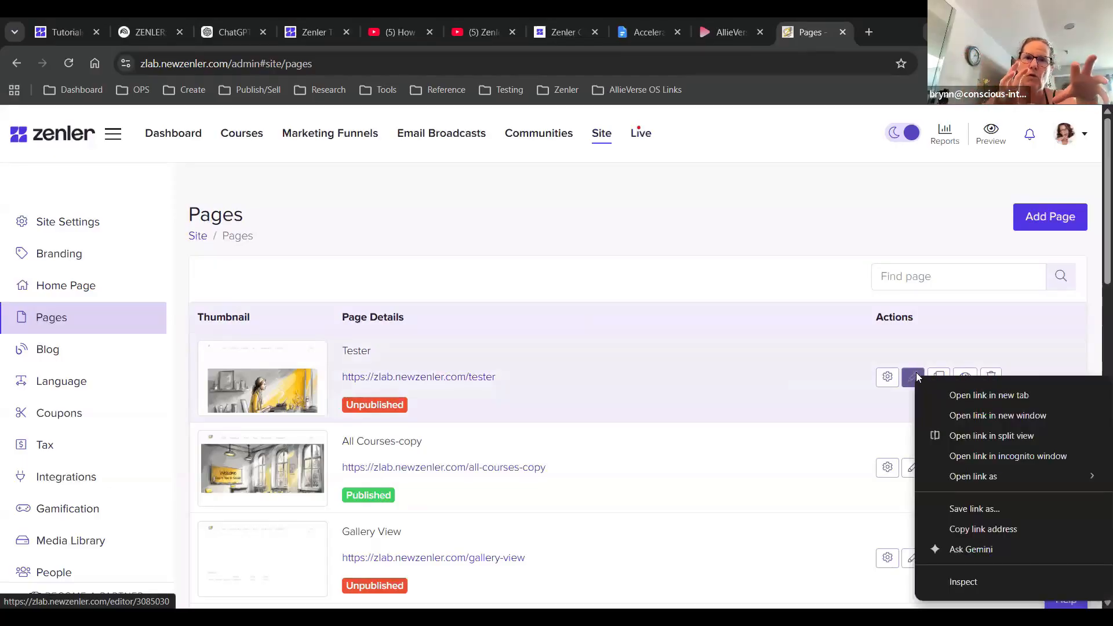
pyautogui.click(917, 375)
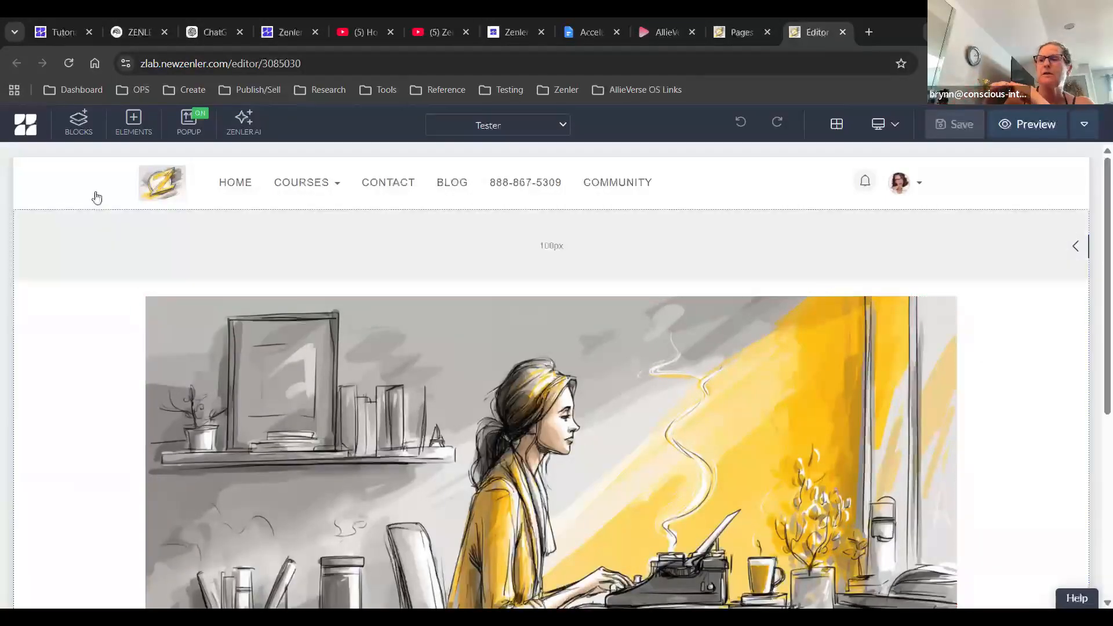
pyautogui.scroll(-5, 96, 198)
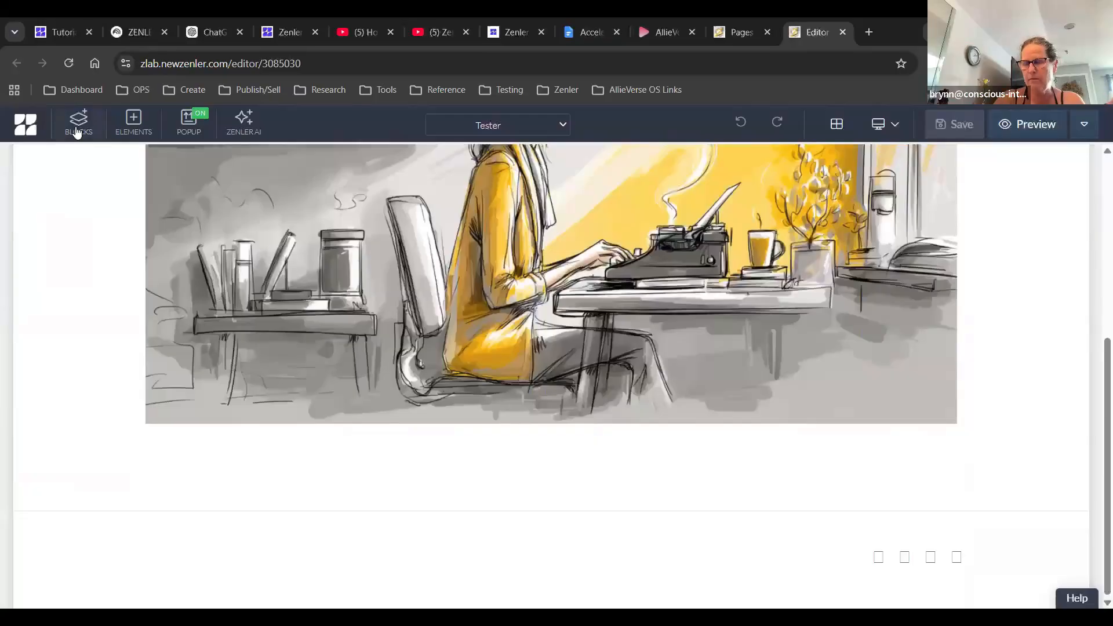
# Open the block library and look through its categories, from All Blocks to Custom Blocks
pyautogui.click(77, 129)
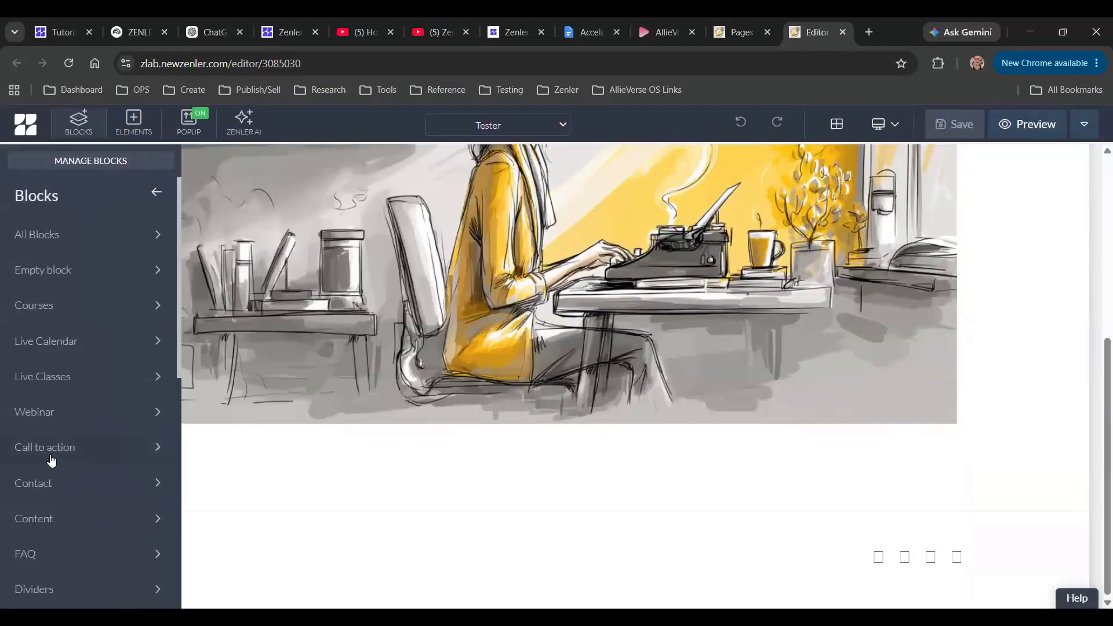
pyautogui.scroll(-3, 52, 460)
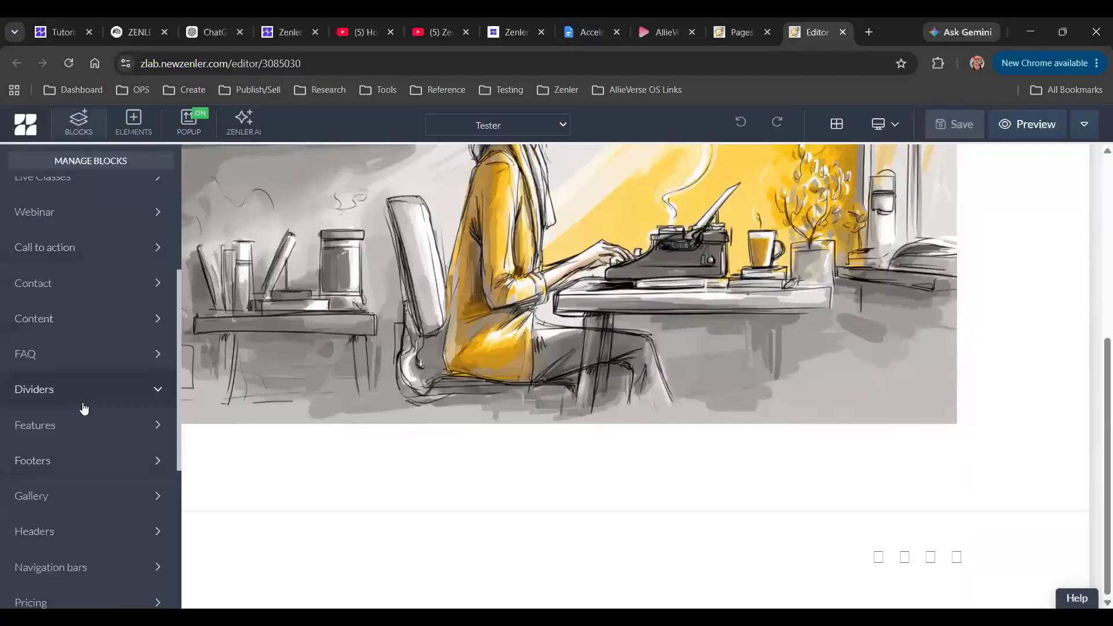
pyautogui.scroll(-3, 85, 408)
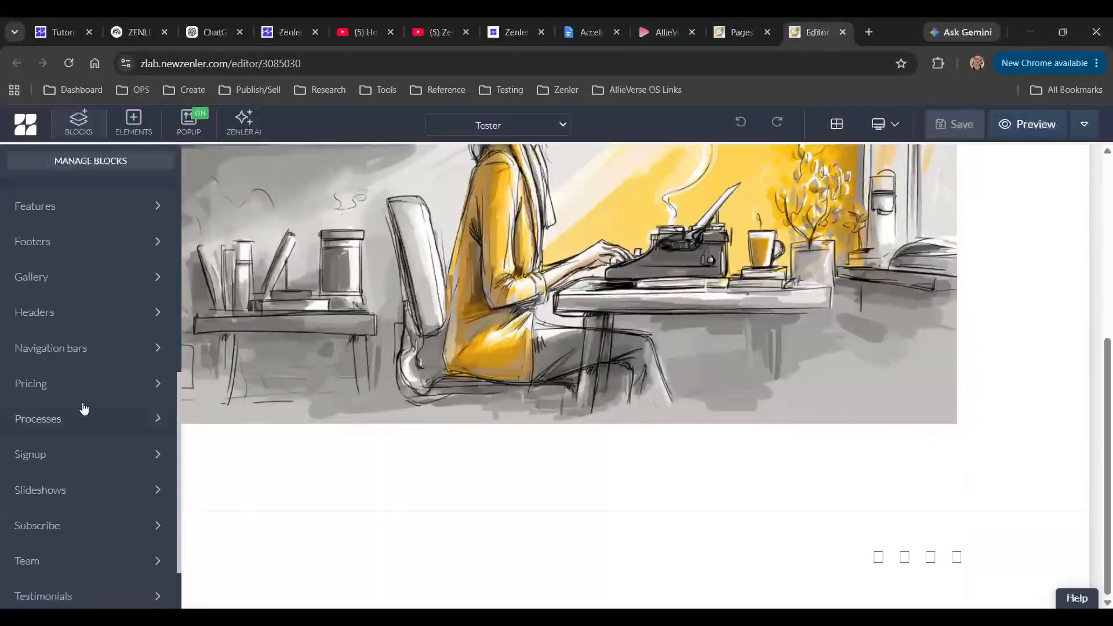
pyautogui.scroll(-1, 83, 409)
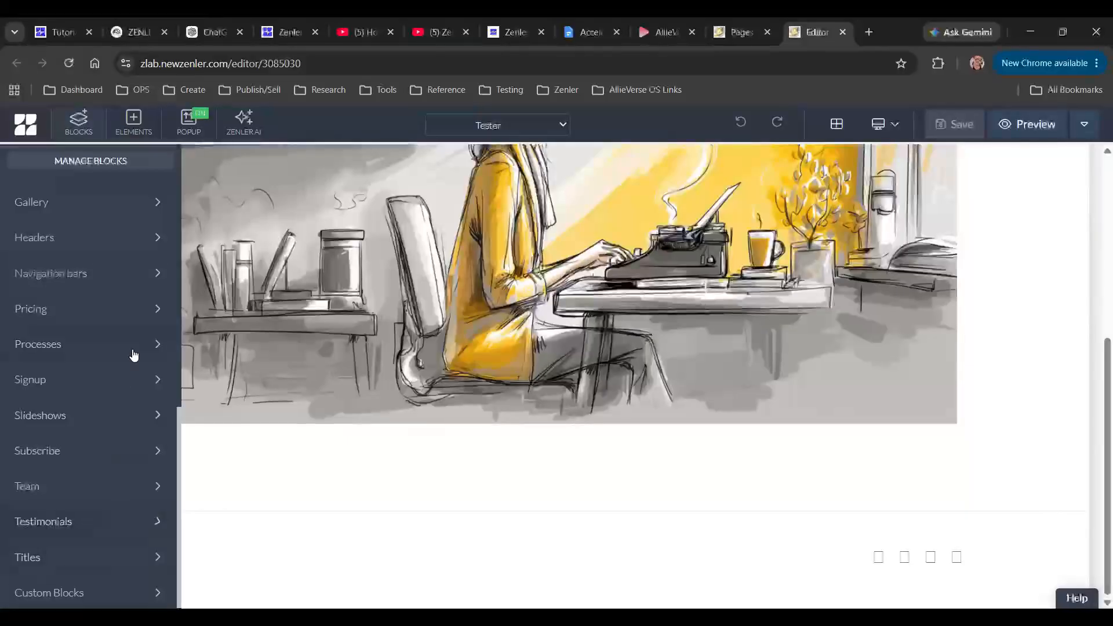
pyautogui.scroll(1, 134, 355)
pyautogui.scroll(2, 134, 355)
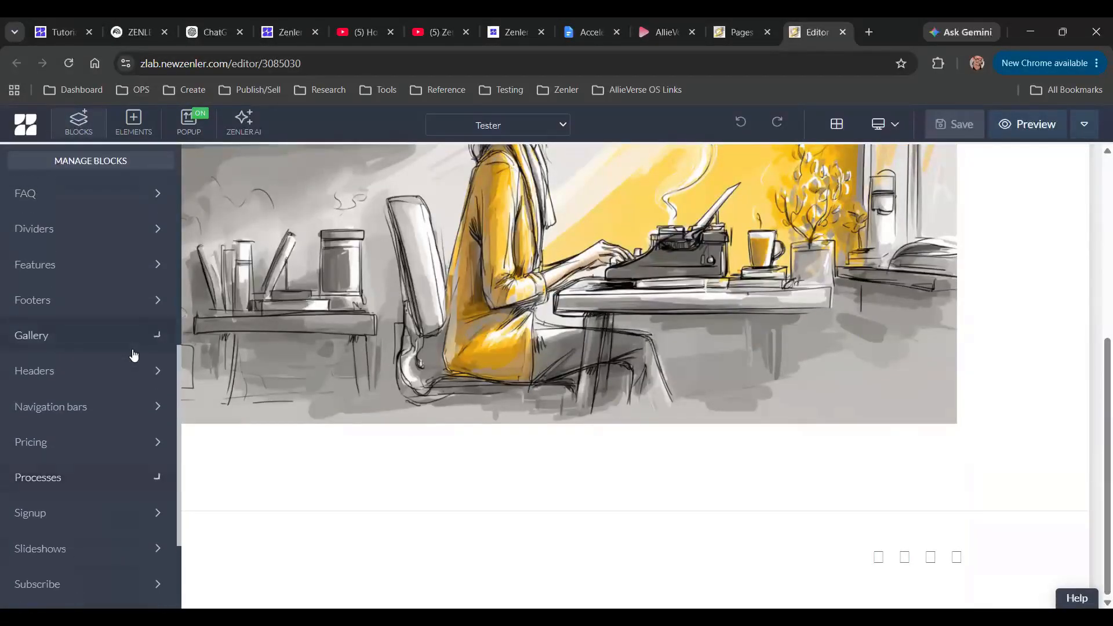
pyautogui.scroll(2, 134, 355)
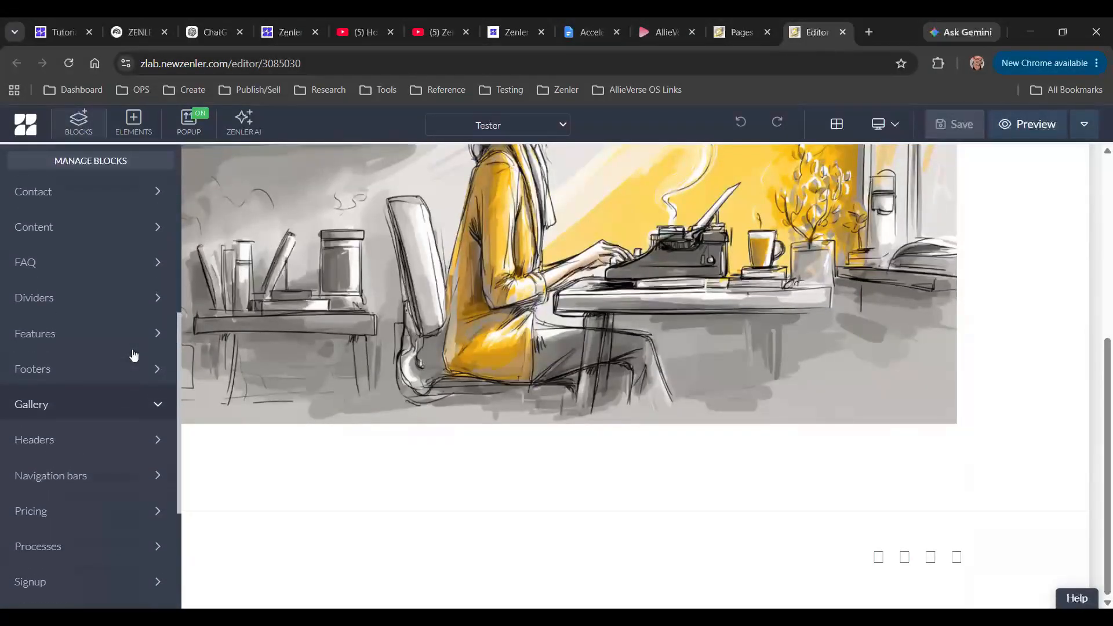
# Examine the Features block designs and return to the full list of block categories
pyautogui.click(67, 335)
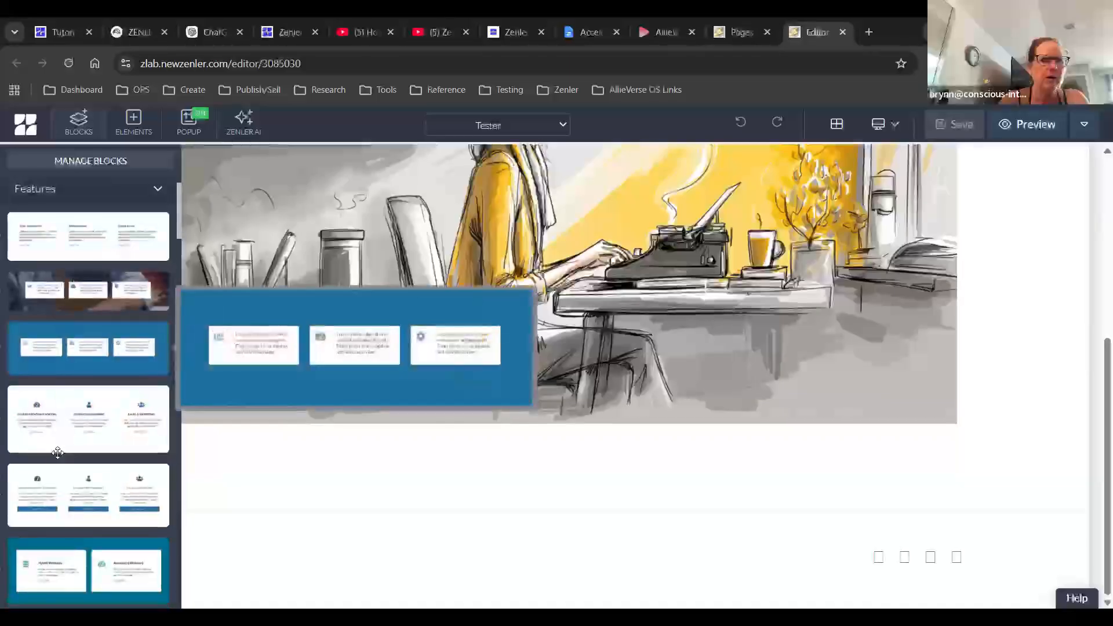
pyautogui.scroll(-2, 55, 457)
pyautogui.scroll(-6, 58, 458)
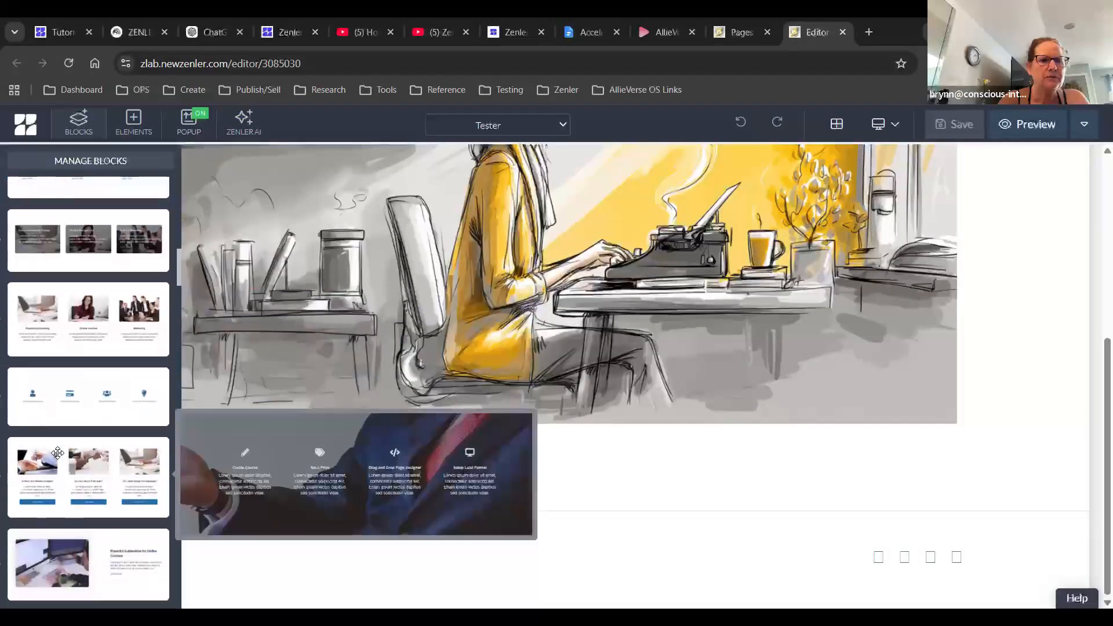
pyautogui.scroll(10, 57, 452)
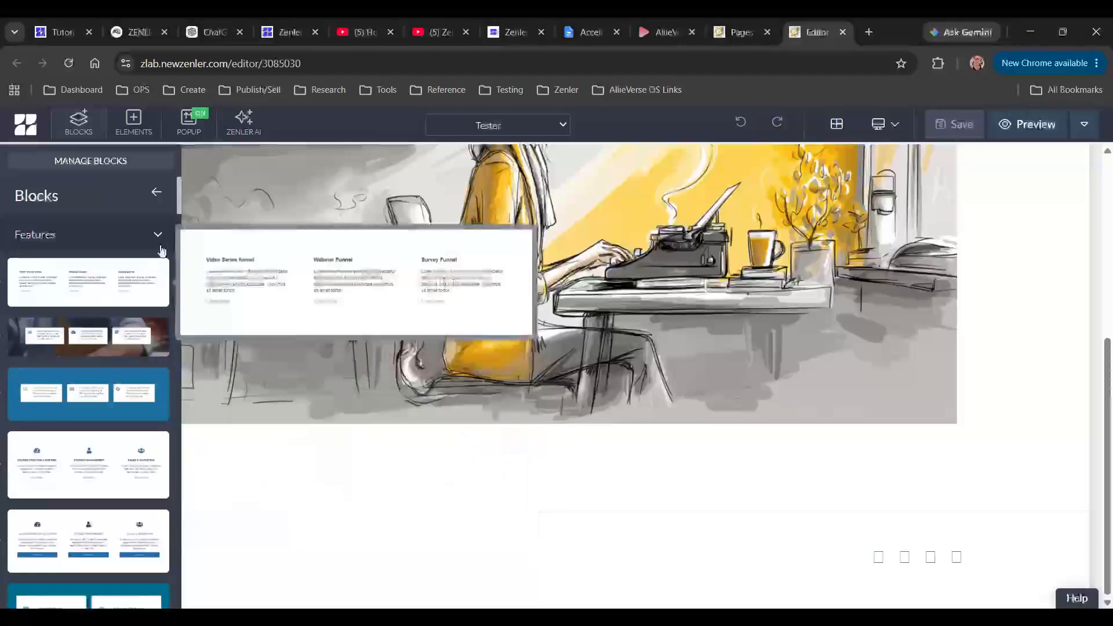
pyautogui.click(158, 237)
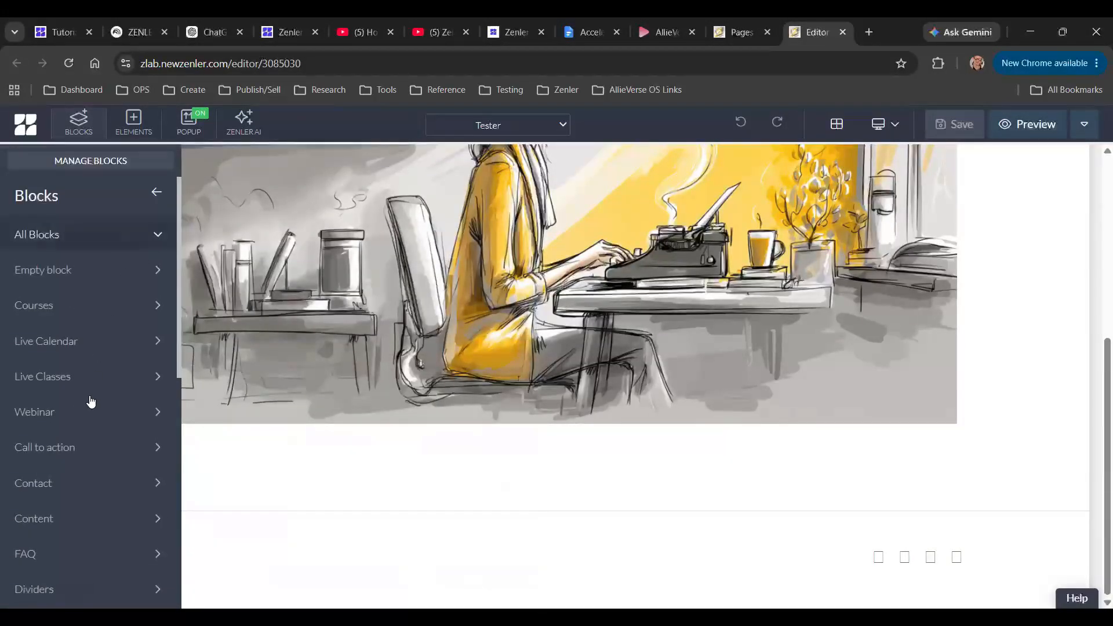
# Examine the Call to action block designs and return to the top of the Tester page
pyautogui.click(88, 448)
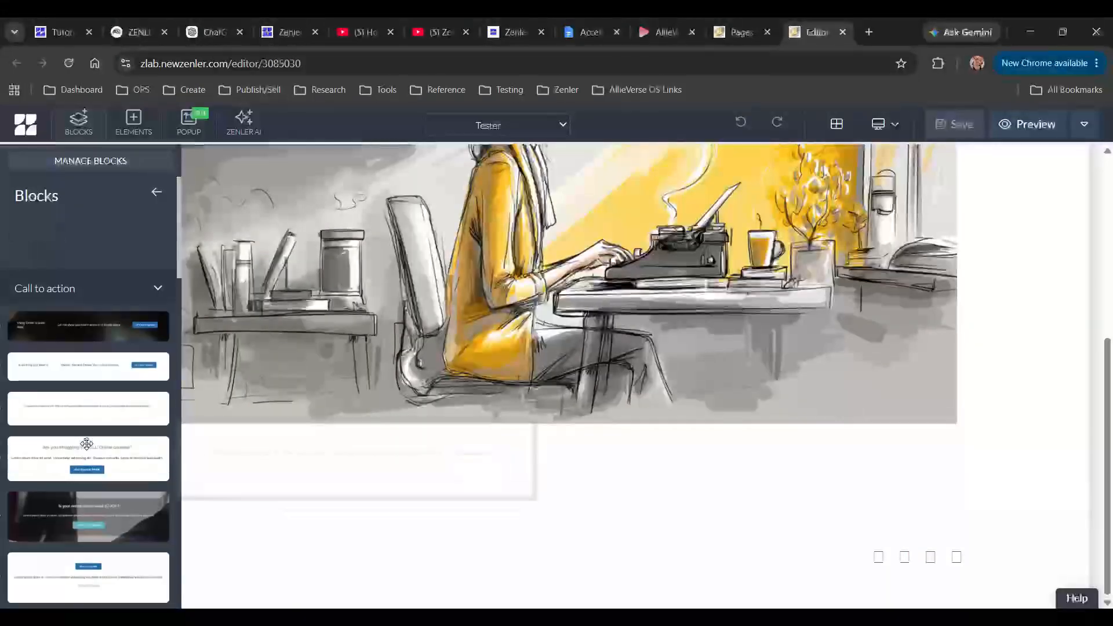
pyautogui.scroll(-10, 86, 444)
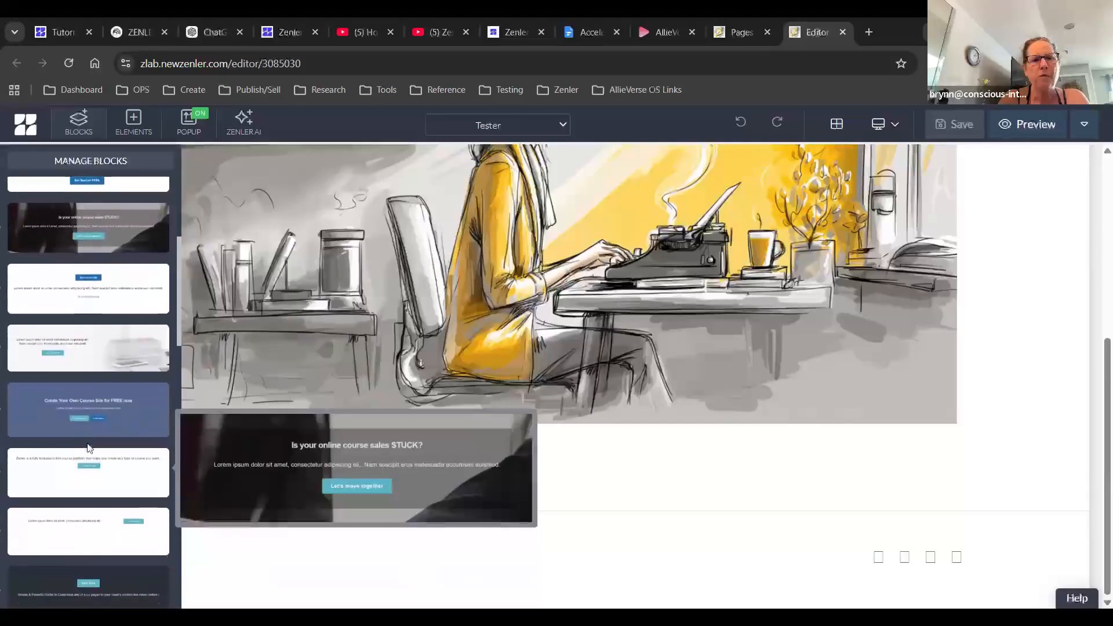
pyautogui.scroll(-6, 86, 444)
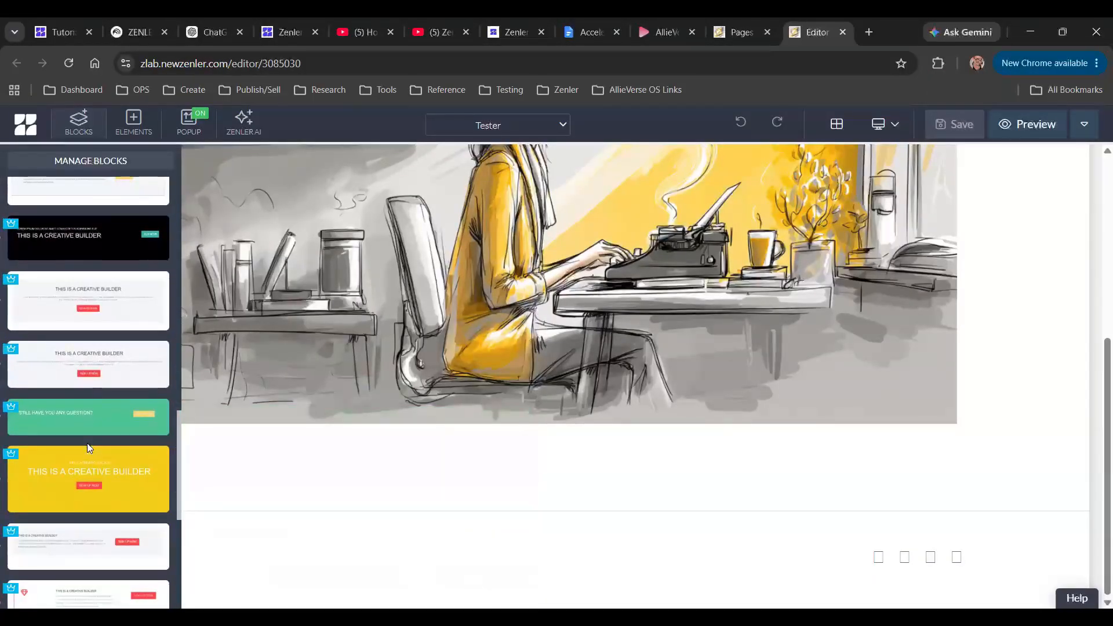
pyautogui.scroll(5, 87, 443)
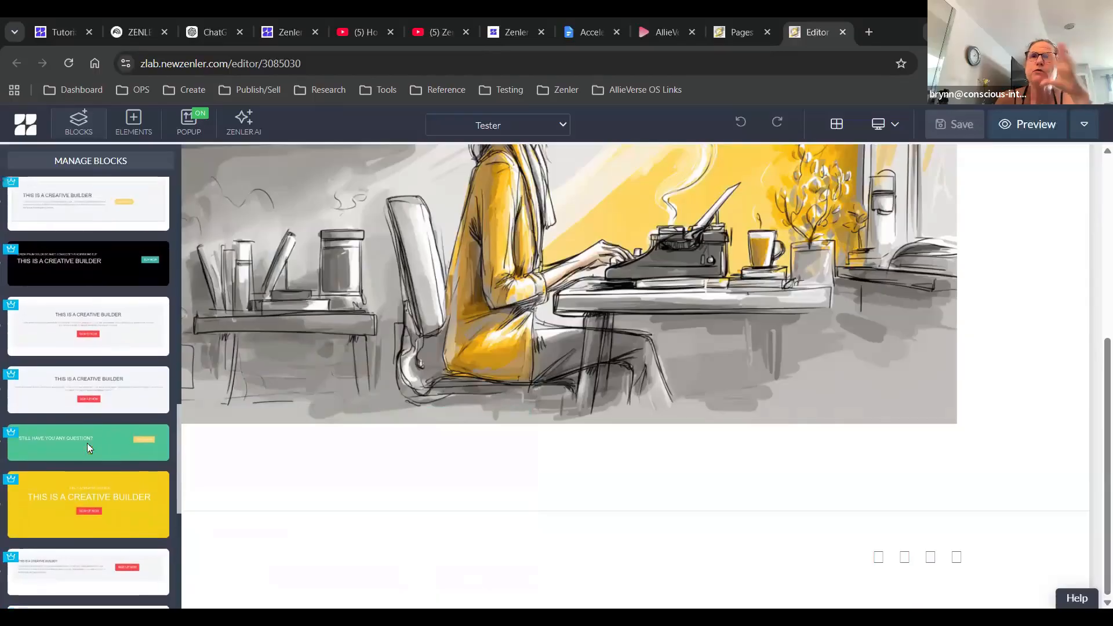
pyautogui.scroll(3, 87, 443)
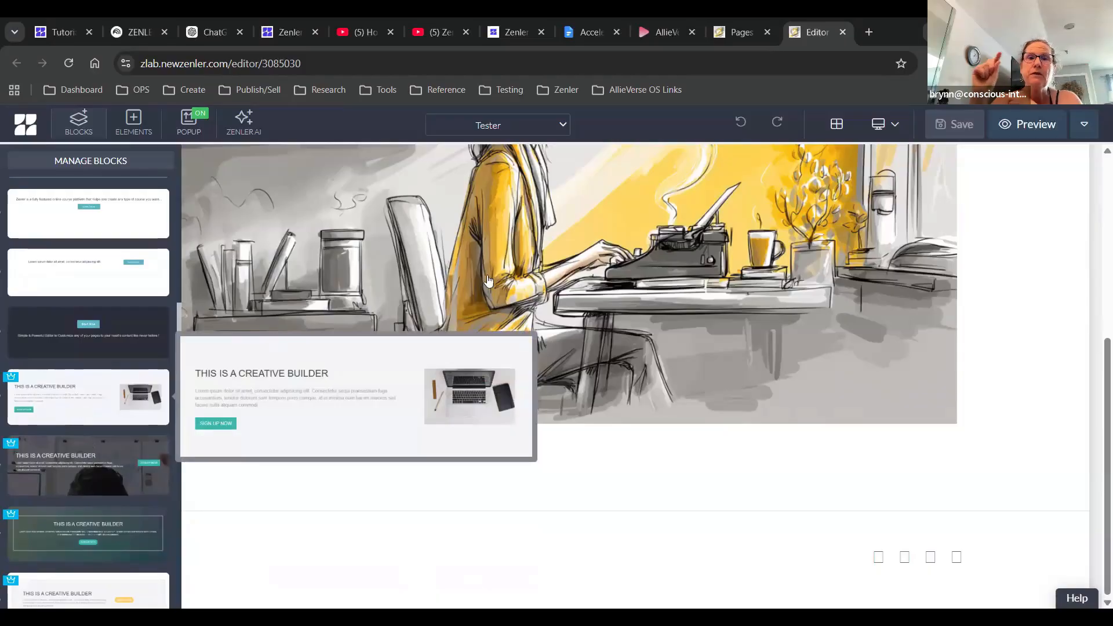
pyautogui.scroll(4, 622, 281)
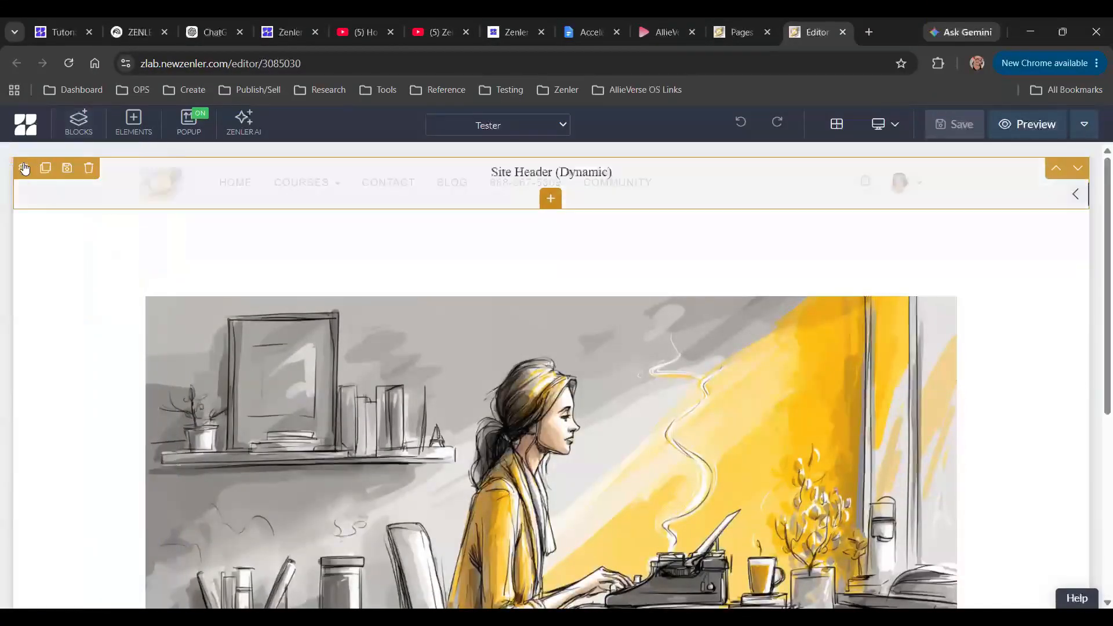
# Review the site header's style colours and menu links in its settings, and close the settings
pyautogui.click(24, 168)
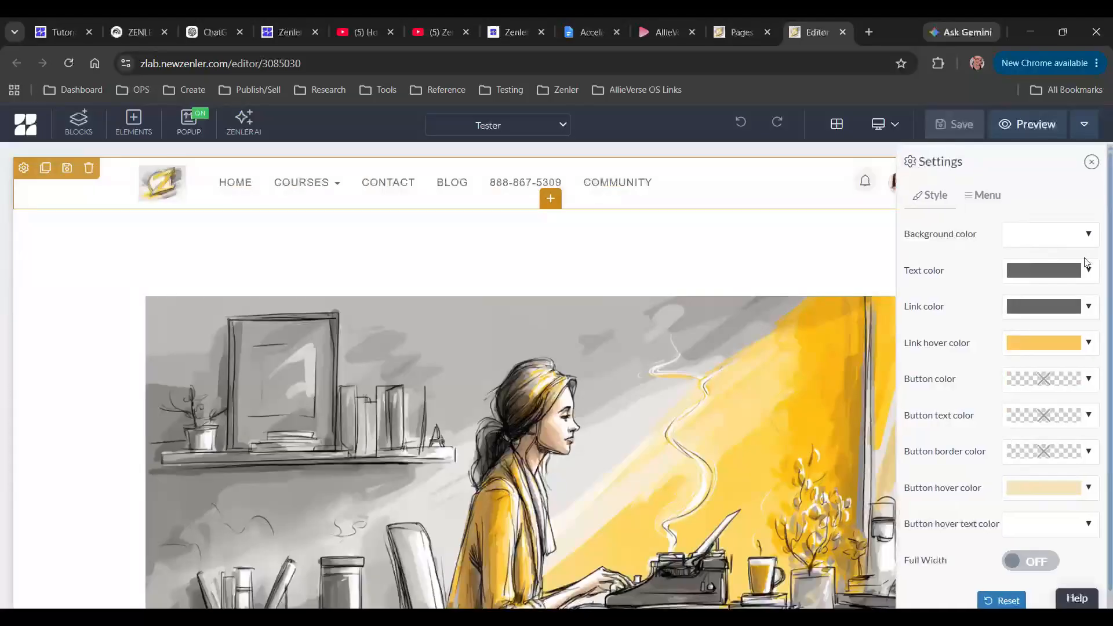
pyautogui.scroll(-1, 1052, 520)
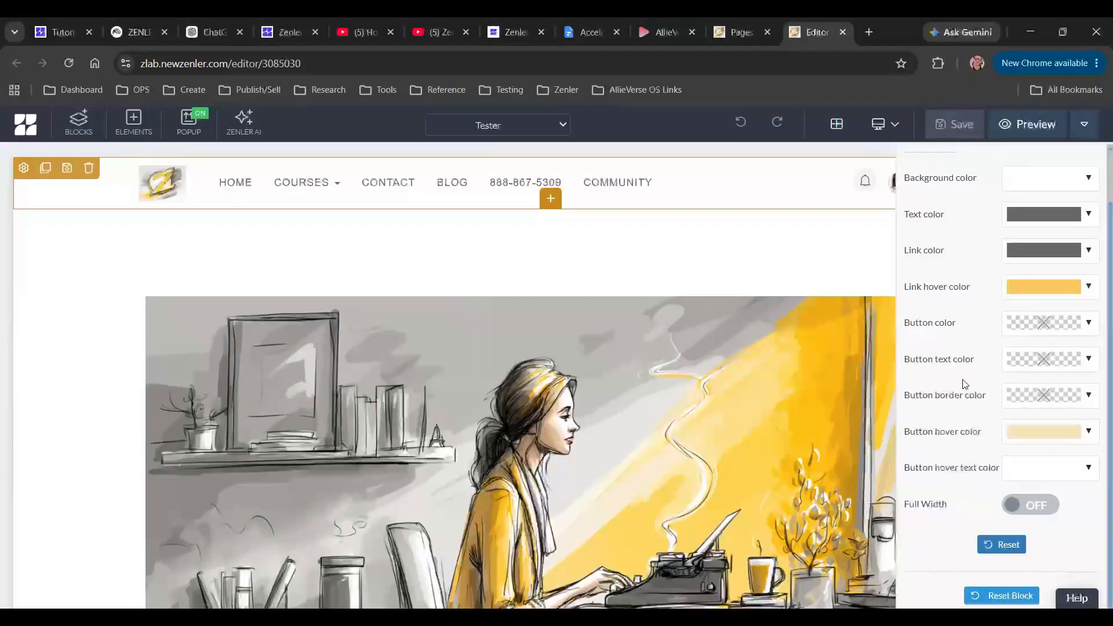
pyautogui.scroll(1, 1052, 177)
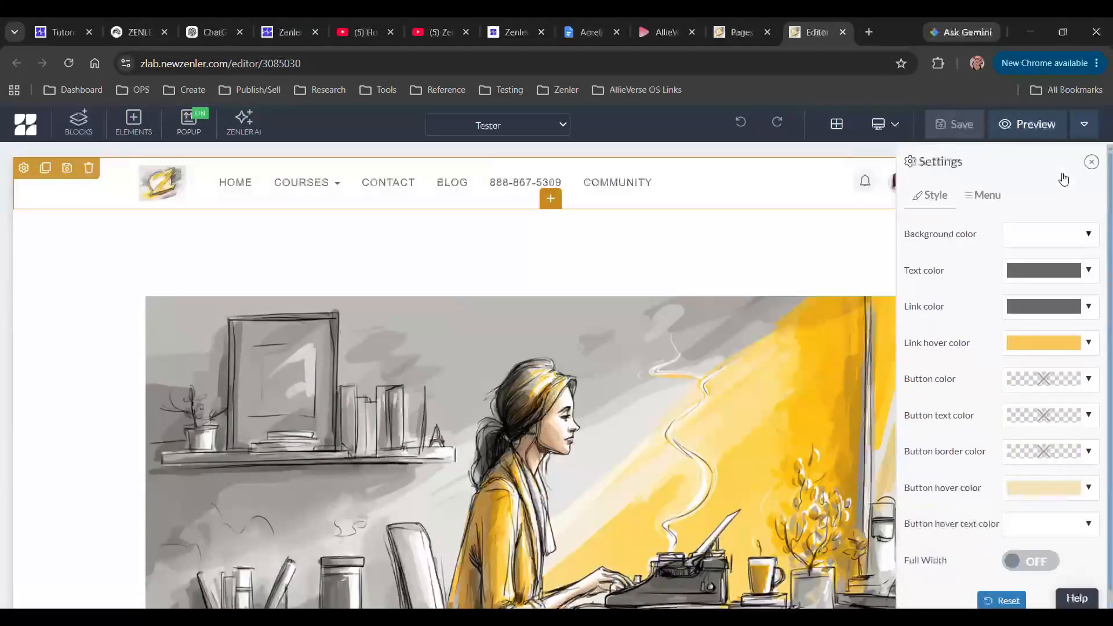
pyautogui.click(989, 197)
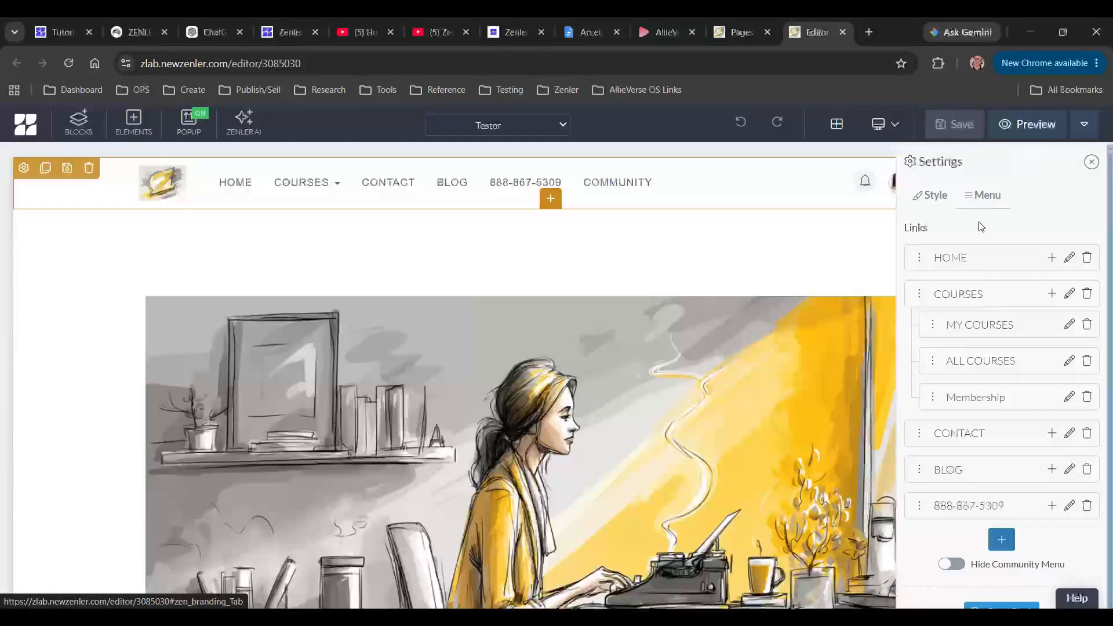
pyautogui.scroll(-1, 976, 415)
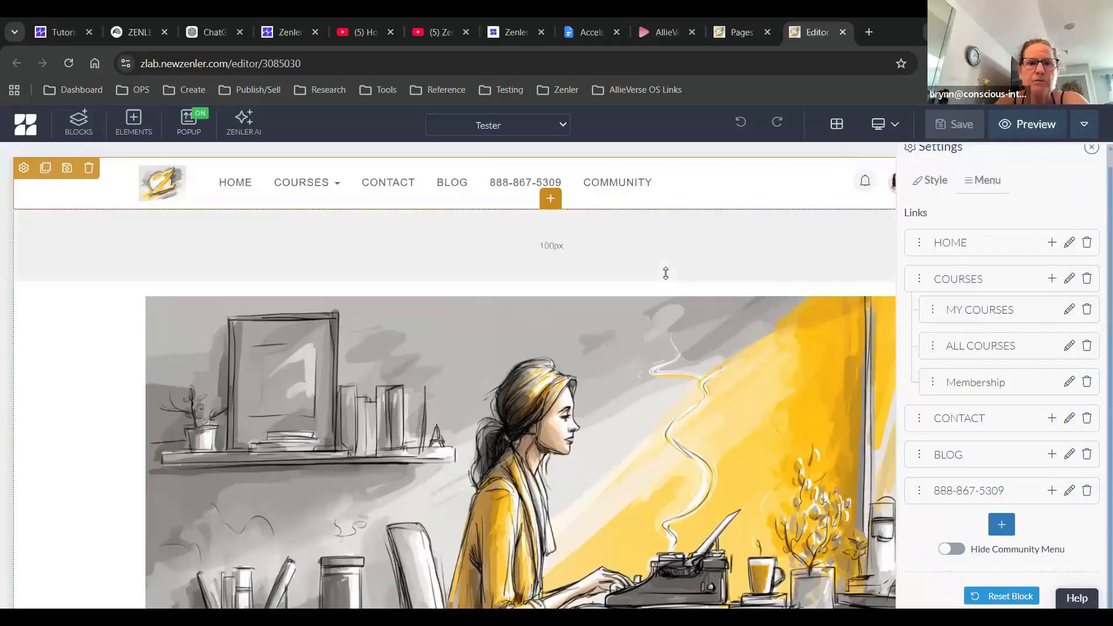
pyautogui.click(666, 273)
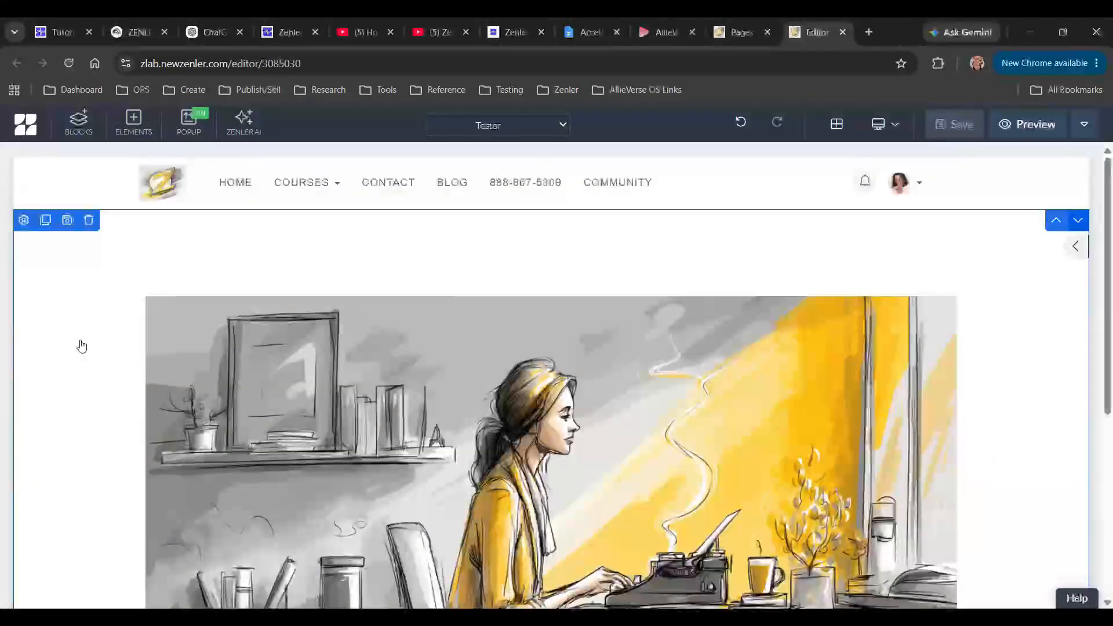
# Rename the phone number link in the site header's menu to EVENTBRITE and update it
pyautogui.click(41, 186)
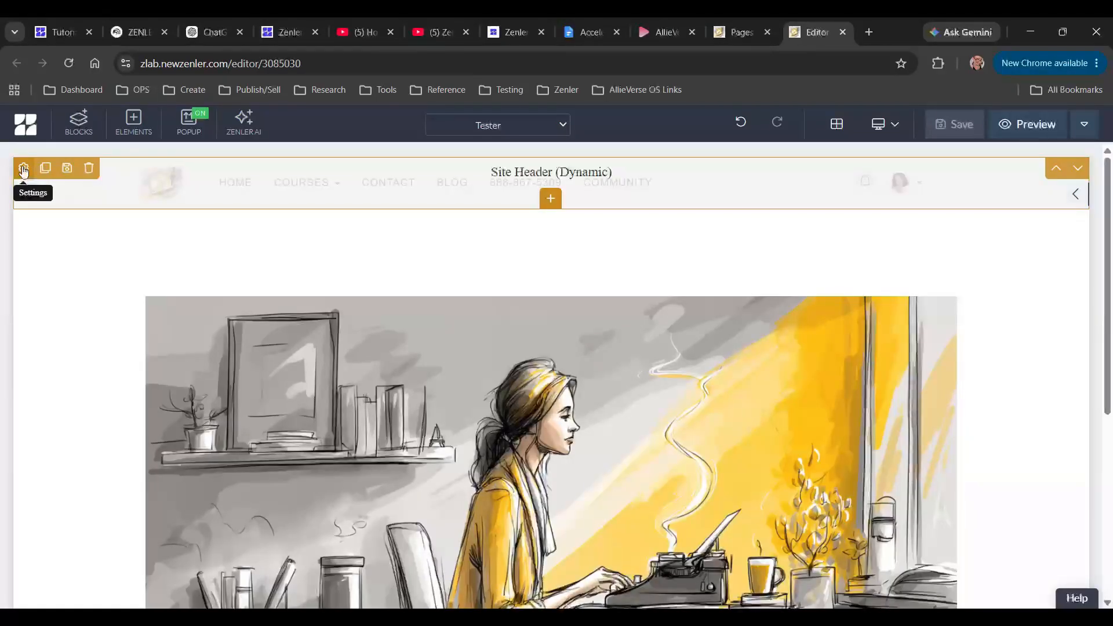
pyautogui.click(23, 170)
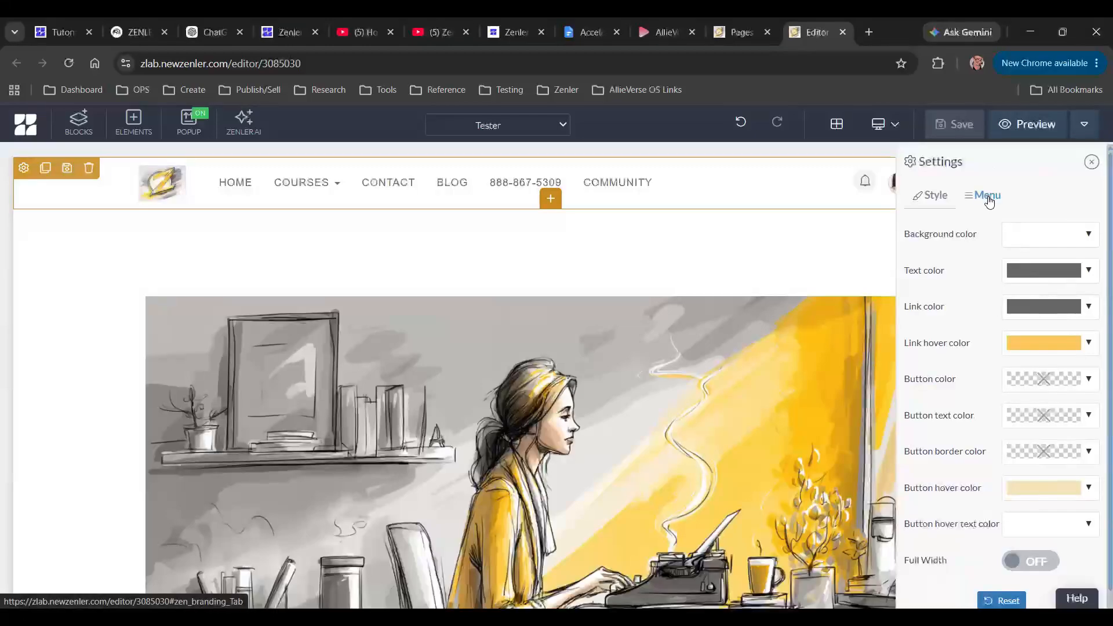
pyautogui.click(989, 198)
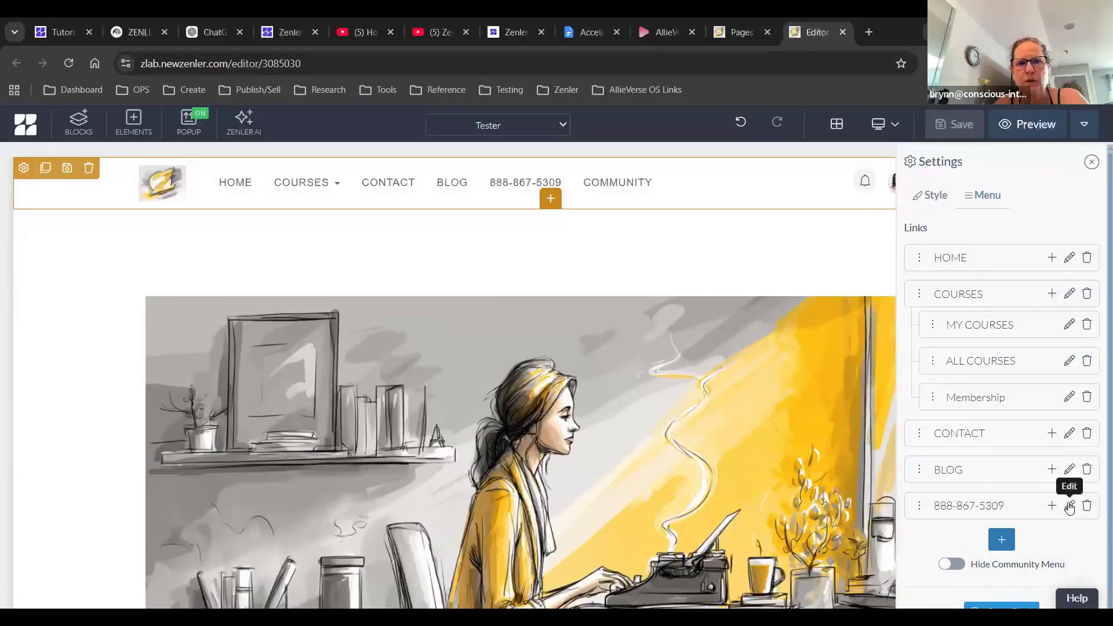
pyautogui.click(1070, 506)
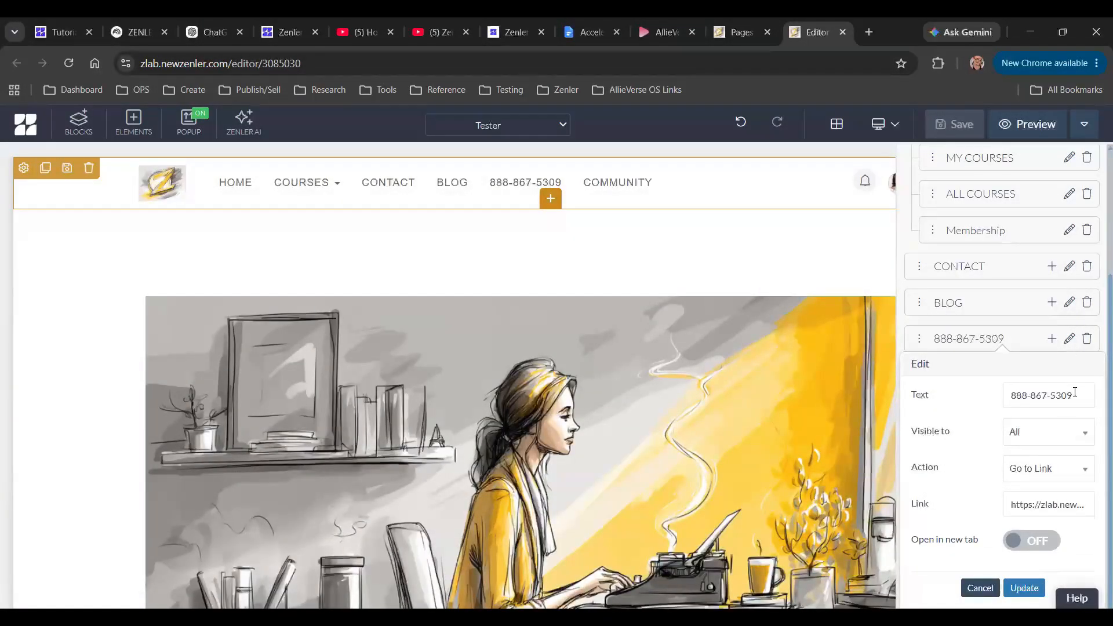
pyautogui.moveTo(1075, 393); pyautogui.dragTo(877, 399)
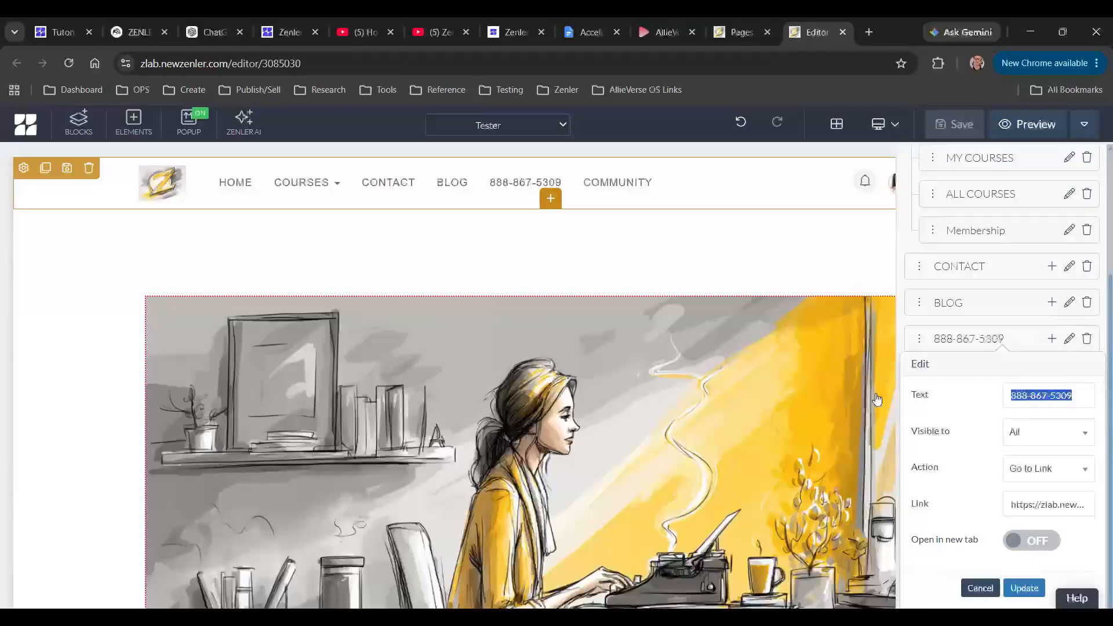
pyautogui.write('E')
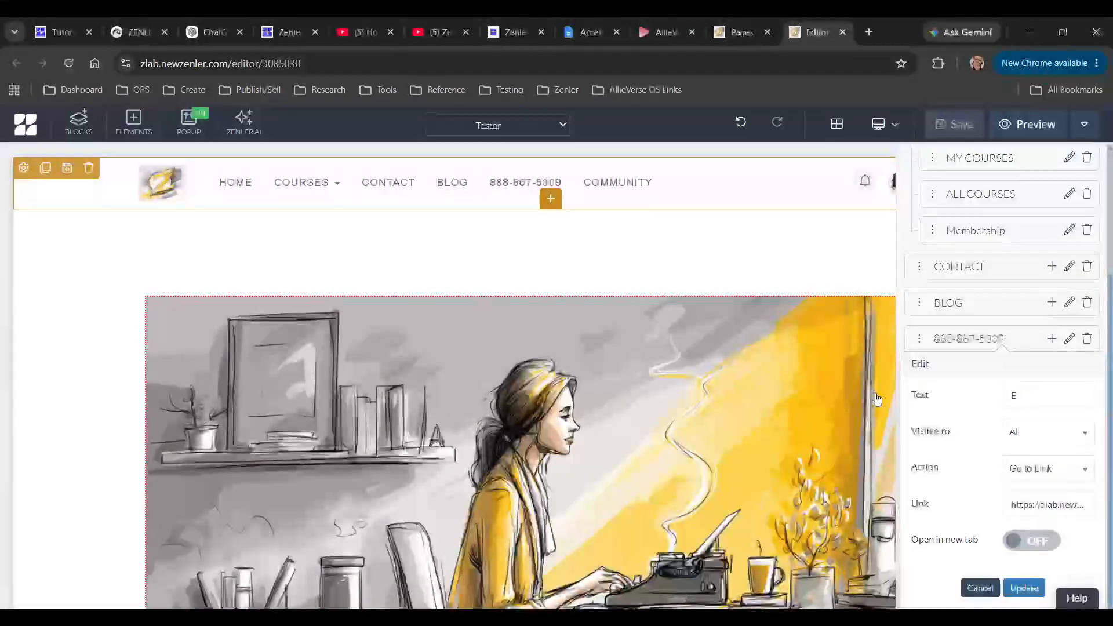
pyautogui.write('VENT')
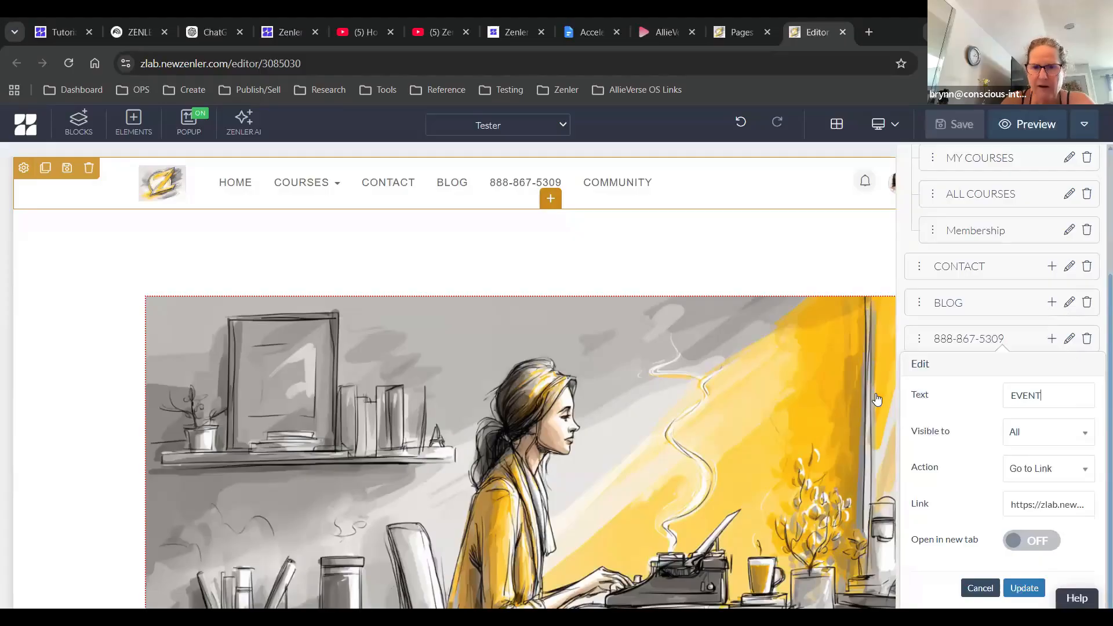
pyautogui.write('BRITE')
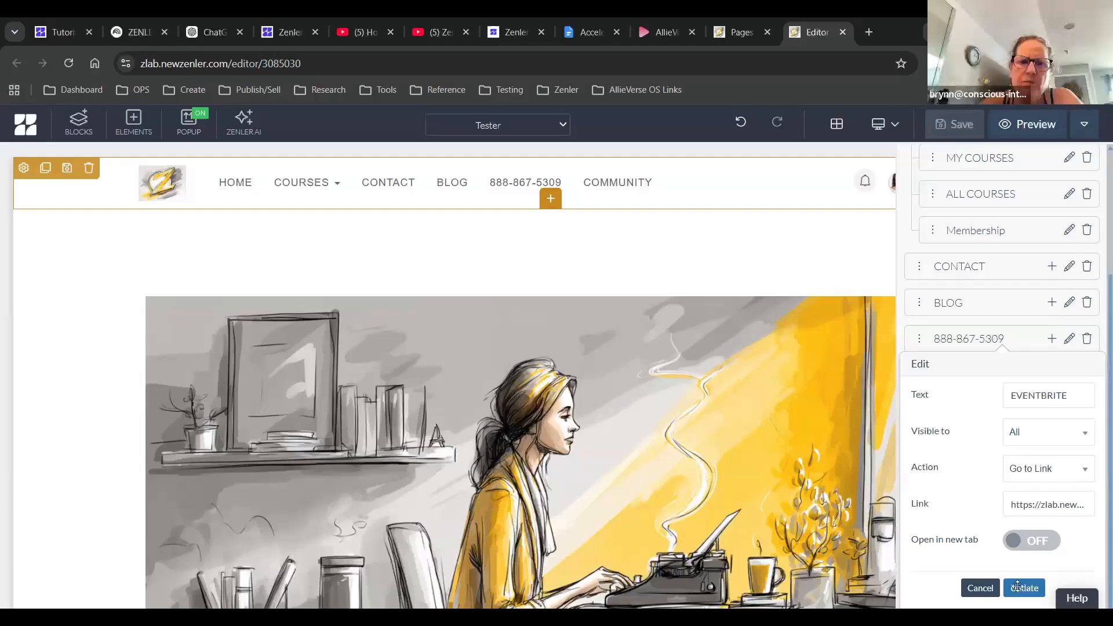
pyautogui.click(1019, 588)
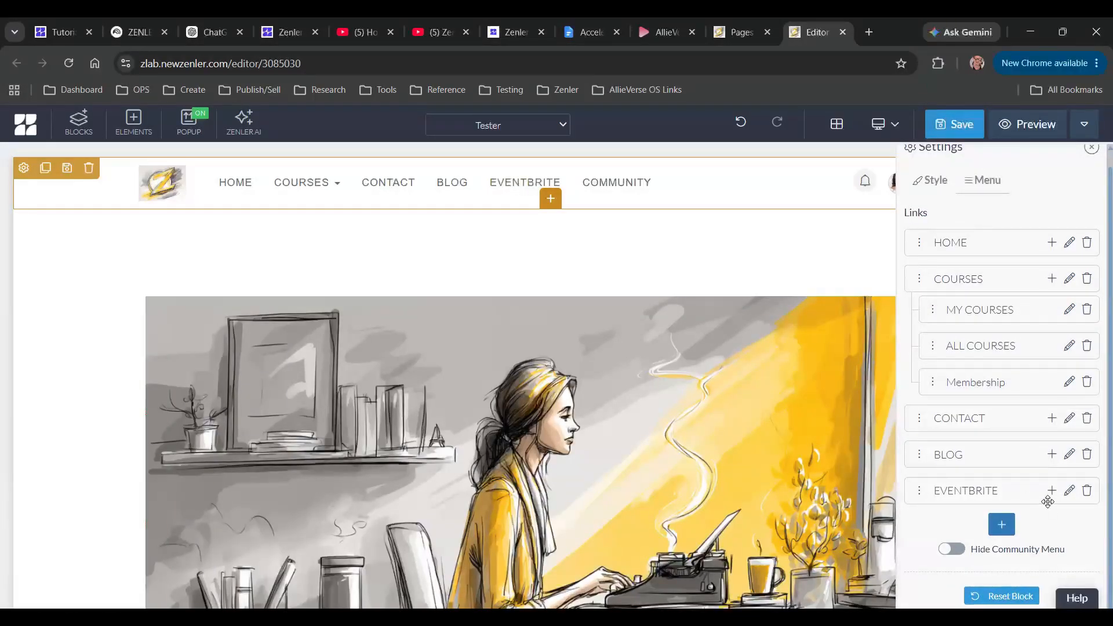
# Open the EVENTBRITE menu link for editing and examine its action options, including Go to Link and Dropdown
pyautogui.click(1070, 491)
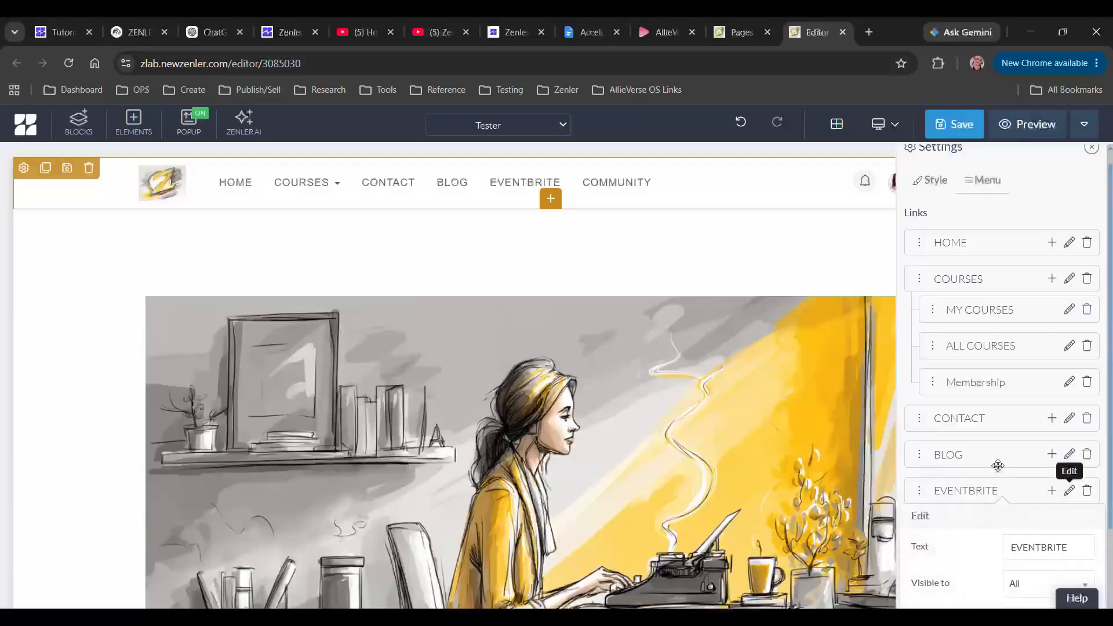
pyautogui.scroll(-3, 997, 464)
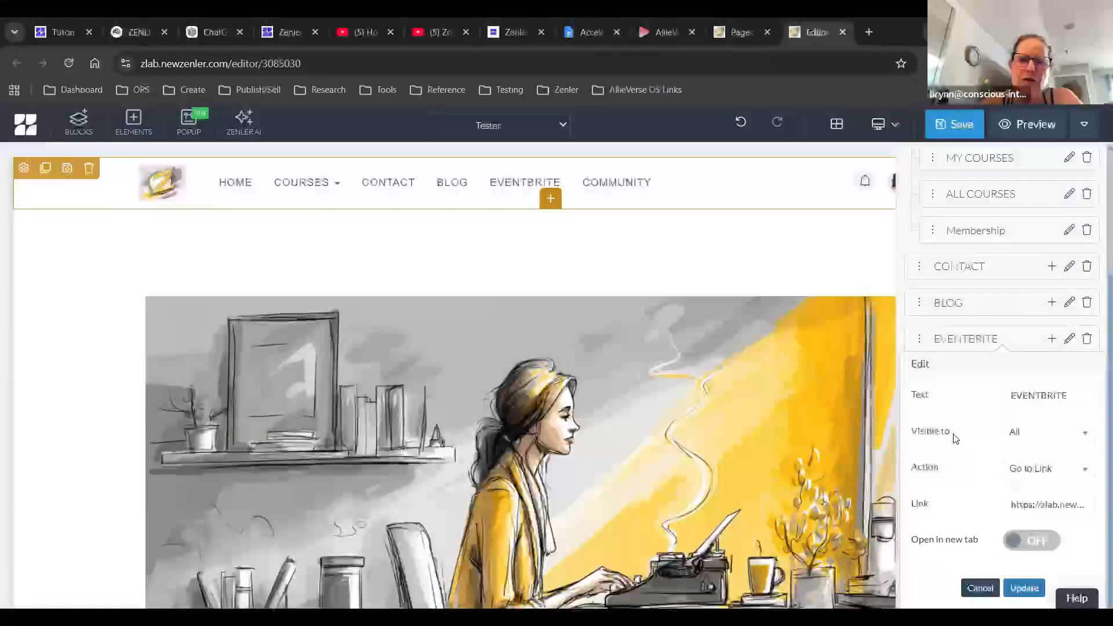
pyautogui.click(1082, 473)
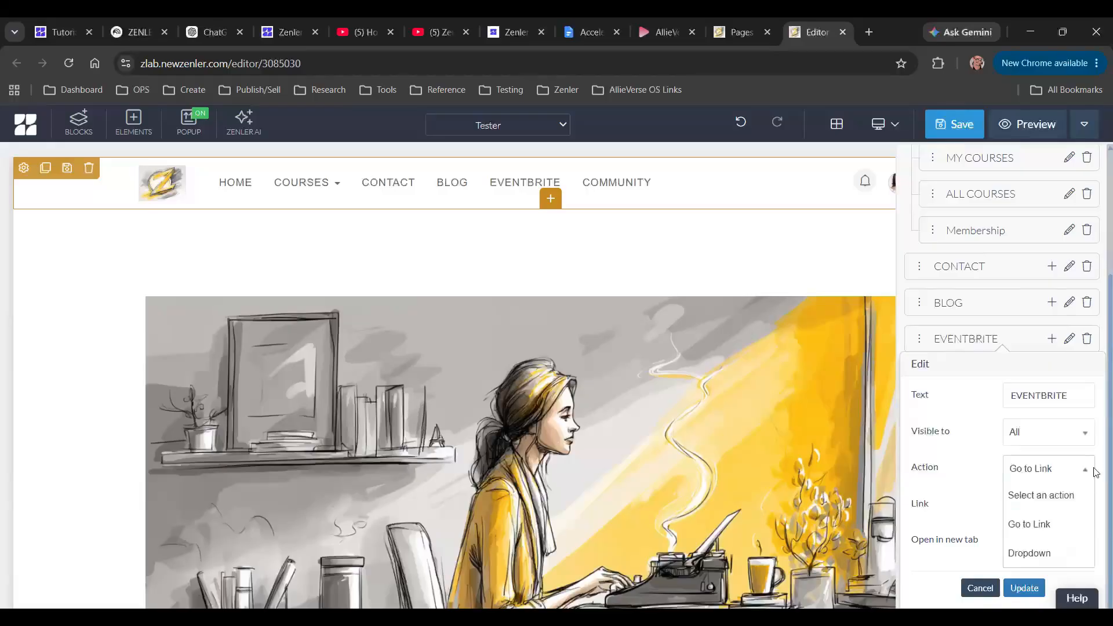
pyautogui.click(1076, 480)
pyautogui.click(1048, 468)
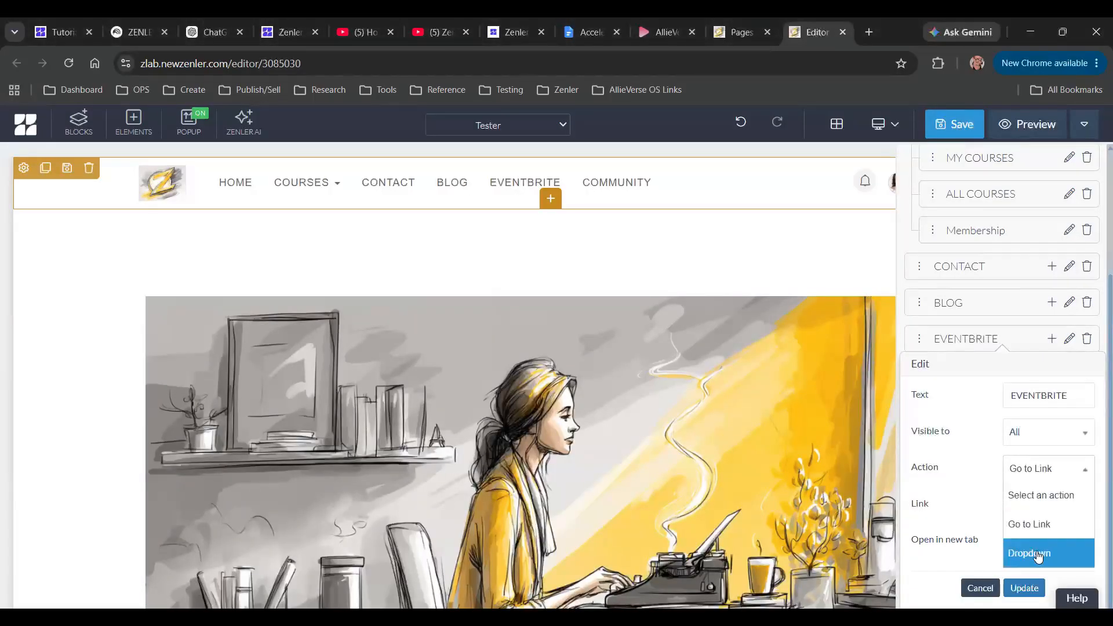
pyautogui.click(1038, 555)
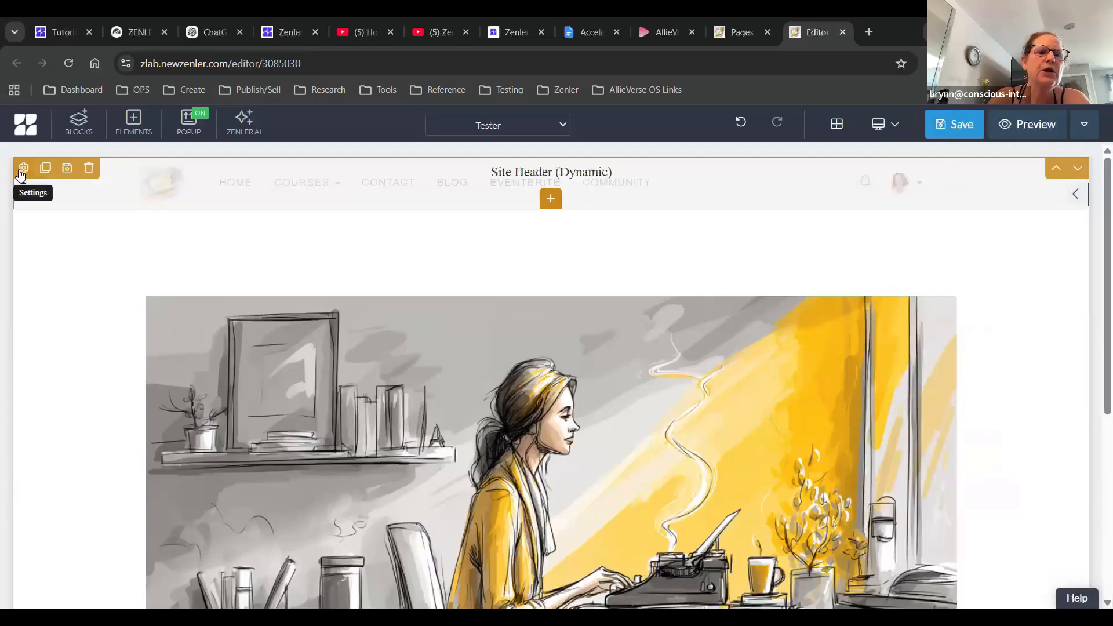
# Review the site header's menu links in its settings and save the Tester page
pyautogui.click(22, 172)
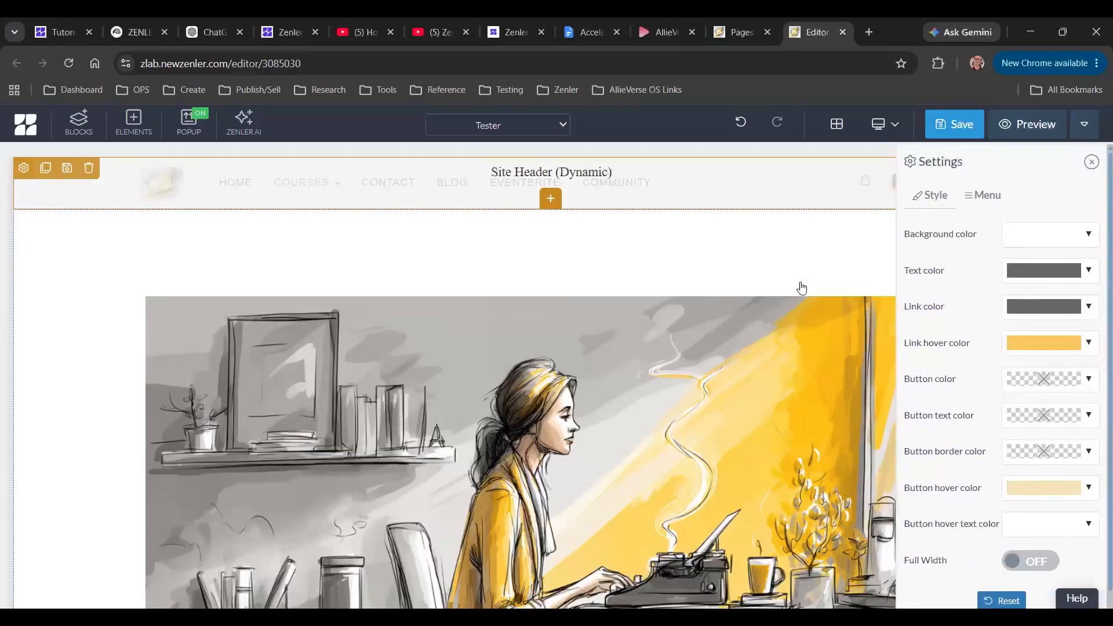
pyautogui.click(988, 195)
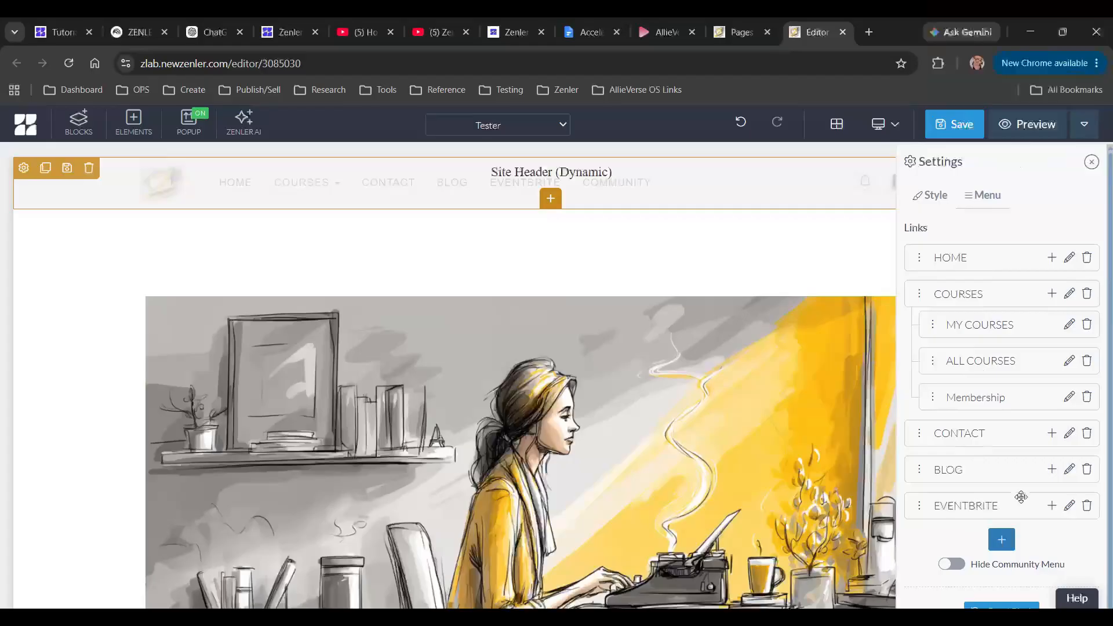
pyautogui.scroll(-1, 1022, 497)
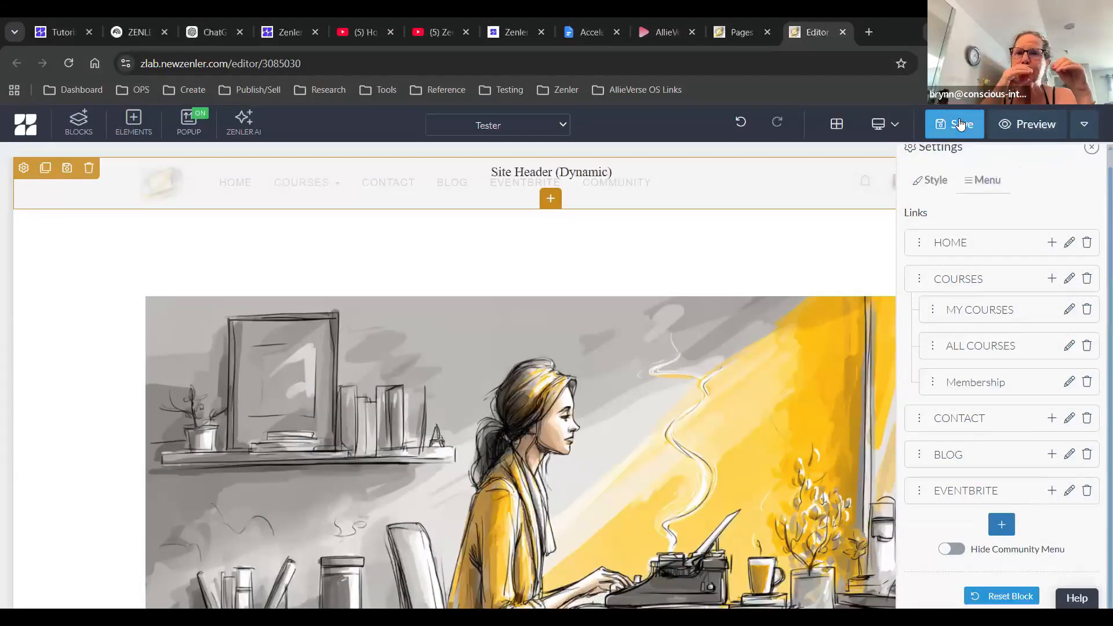
pyautogui.click(959, 120)
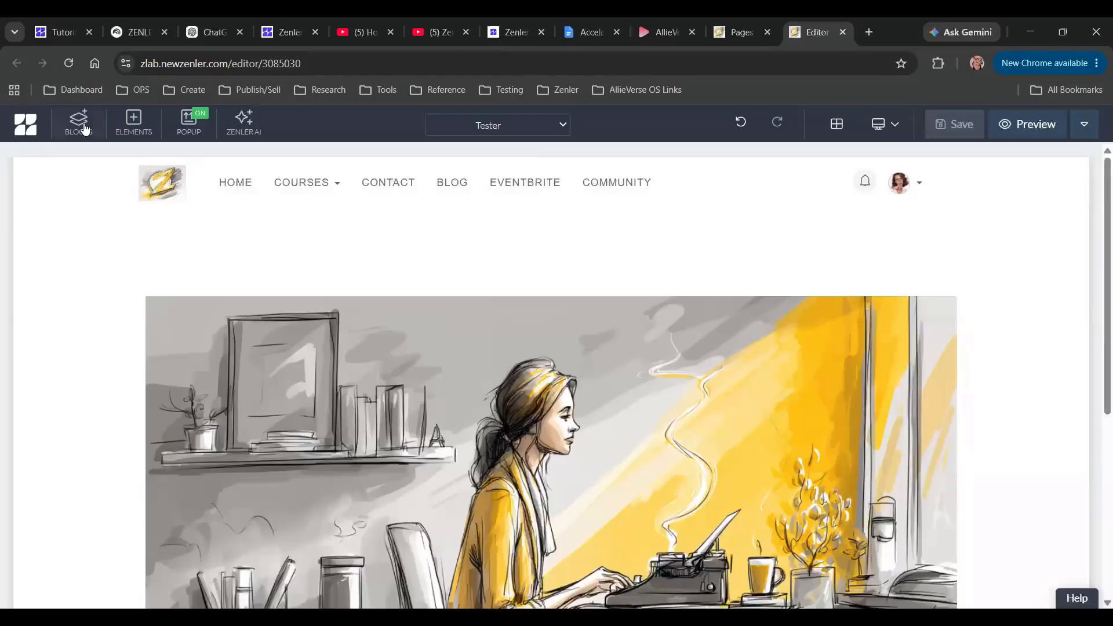
pyautogui.click(84, 129)
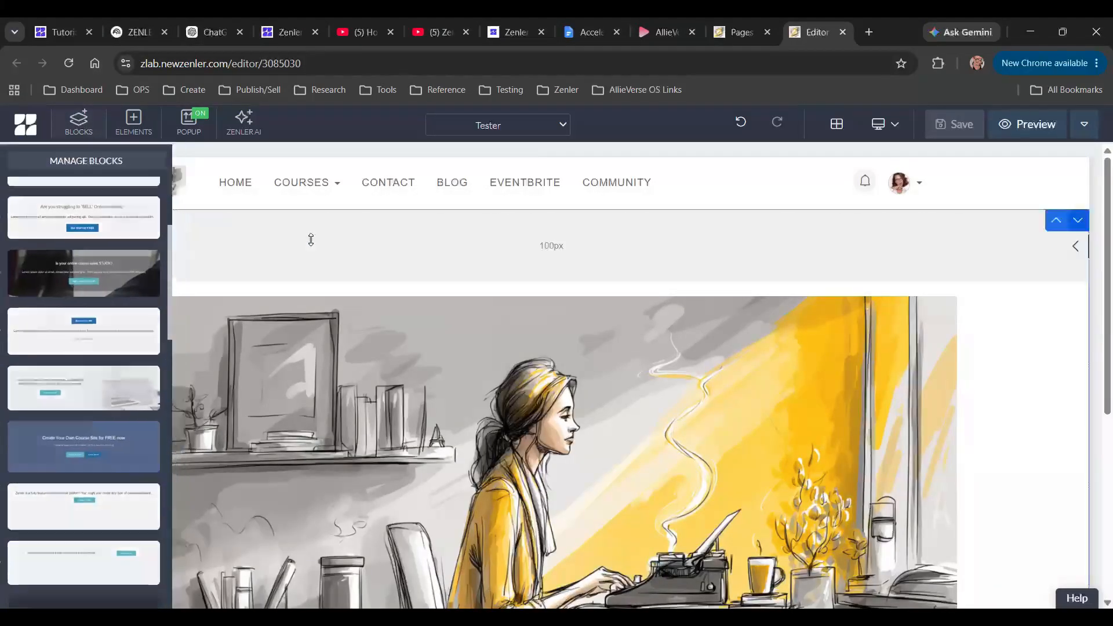
pyautogui.click(311, 239)
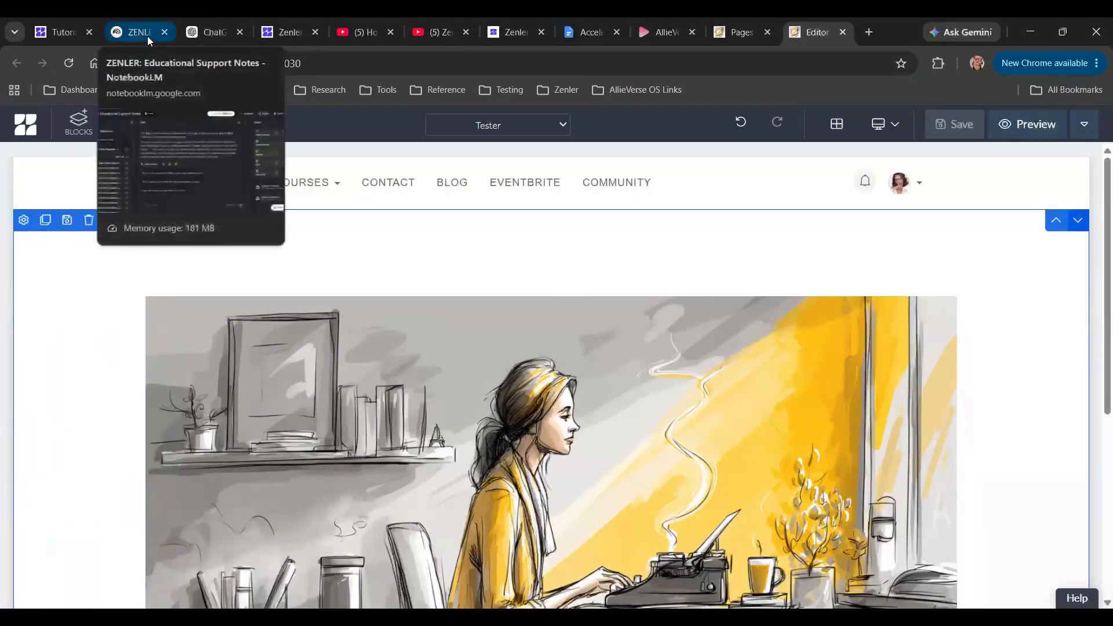
# Switch to the "ZENLER: Educational Support Notes" notebook in NotebookLM and copy its share link
pyautogui.click(147, 36)
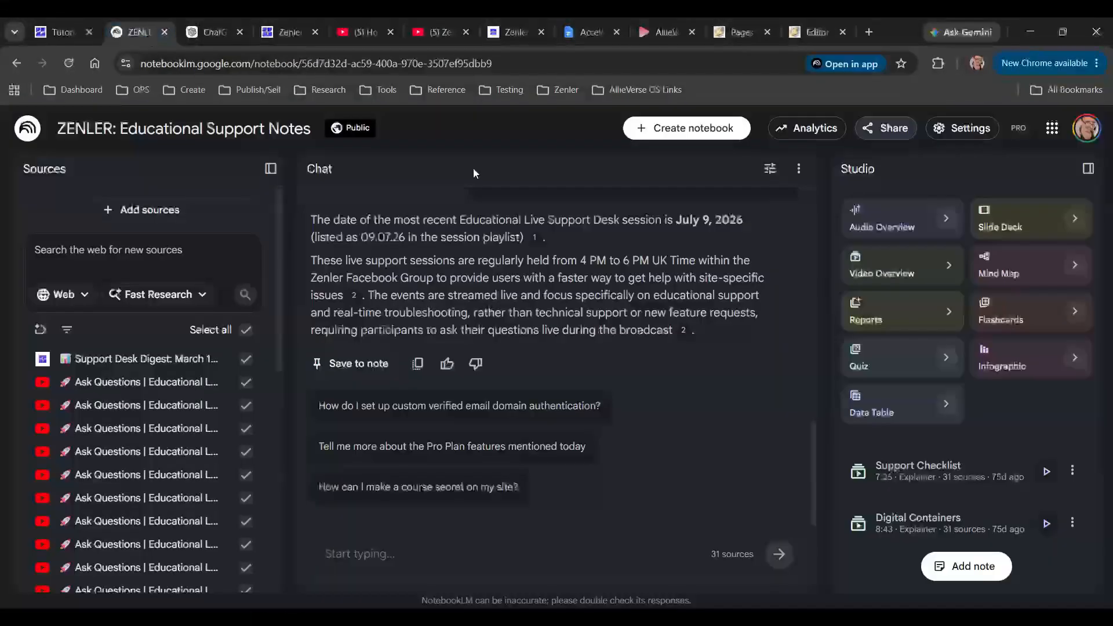
pyautogui.click(889, 136)
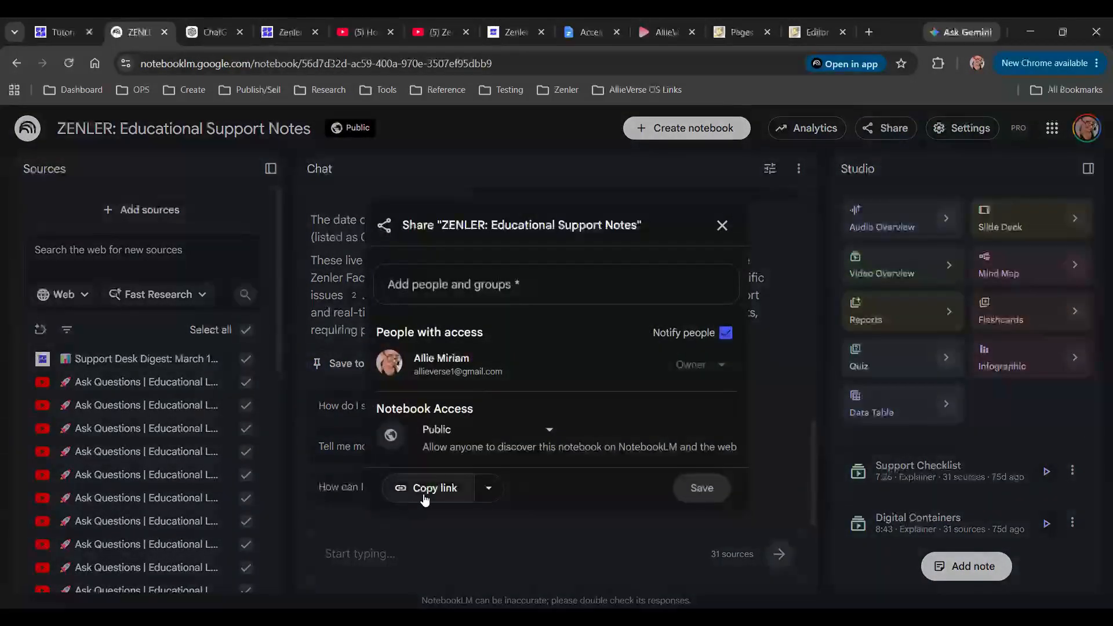
pyautogui.click(425, 497)
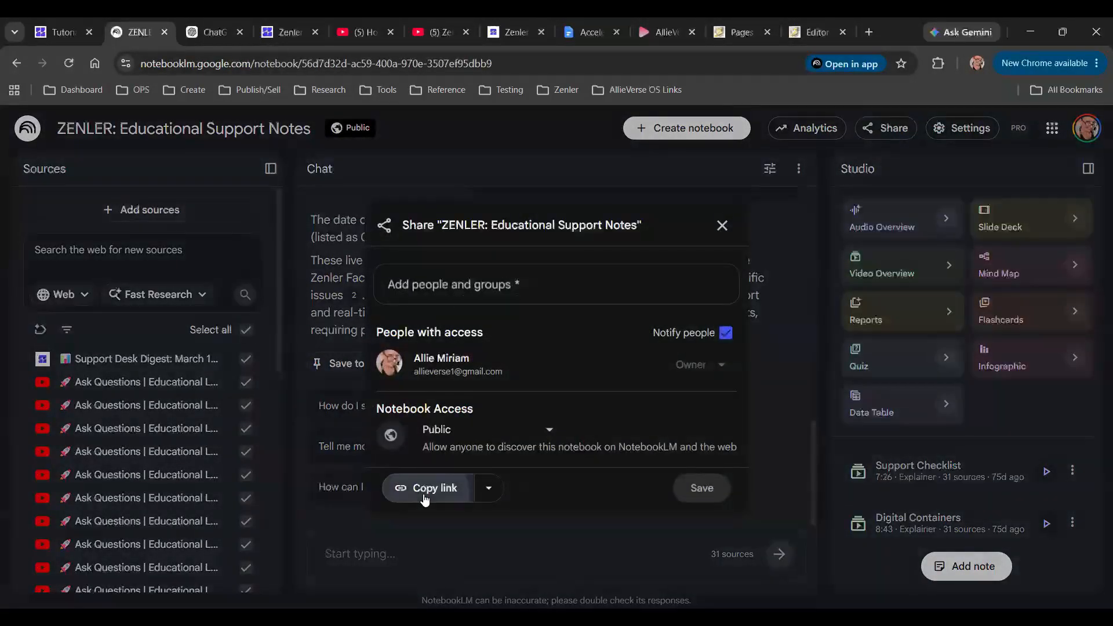
pyautogui.click(721, 226)
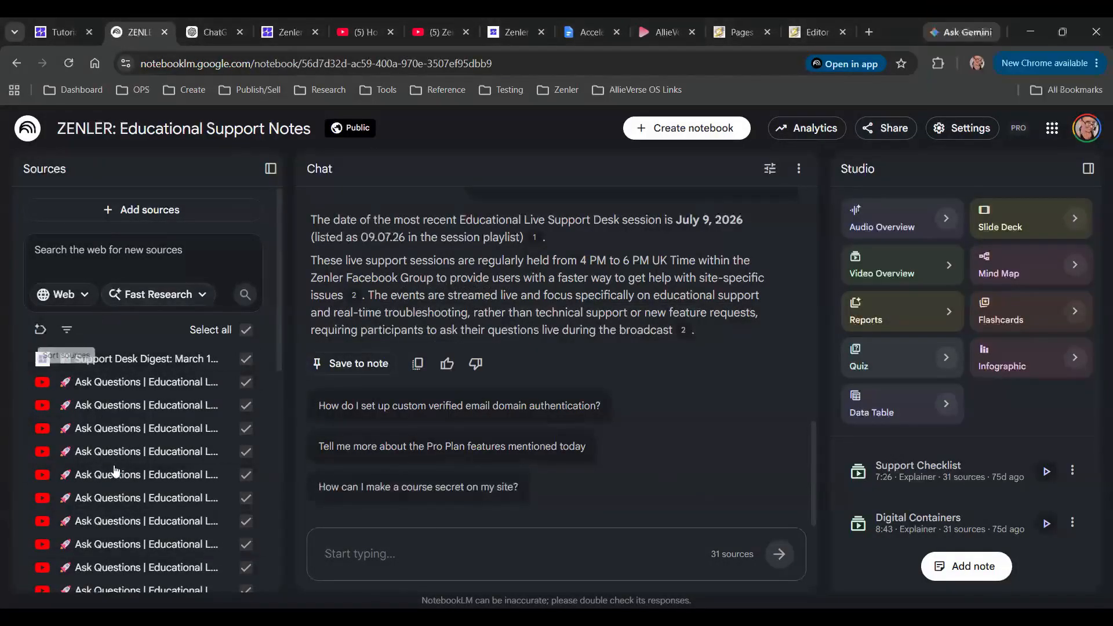
pyautogui.moveTo(352, 299)
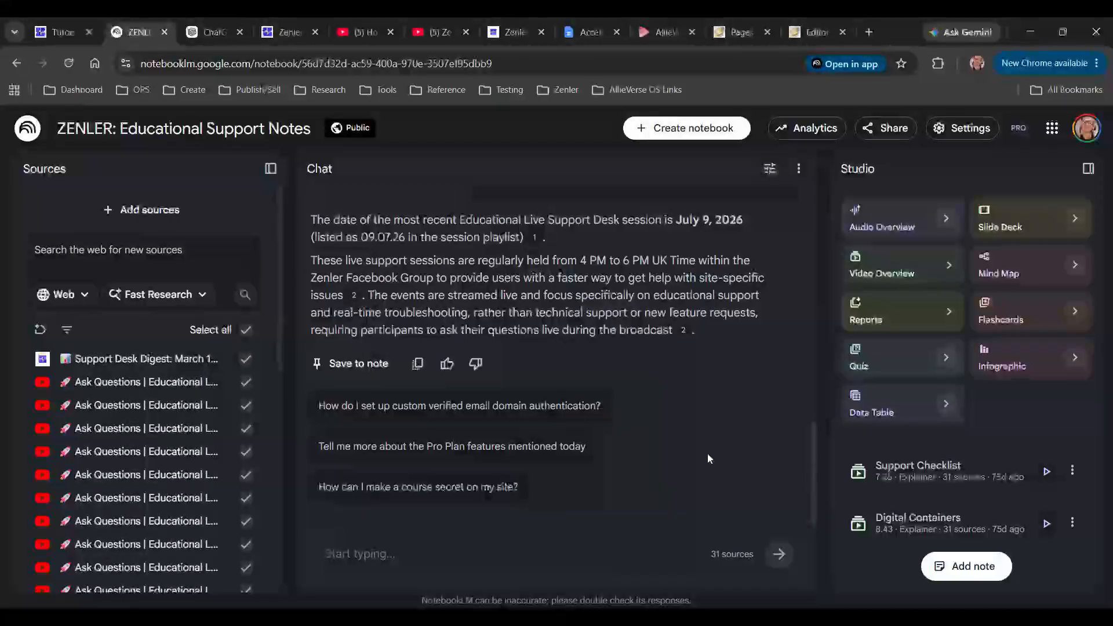
# Switch to ChatGPT, open the pinned EDUCATIONAL CENTRE ZENLER GPT and select its web address for copying
pyautogui.click(199, 23)
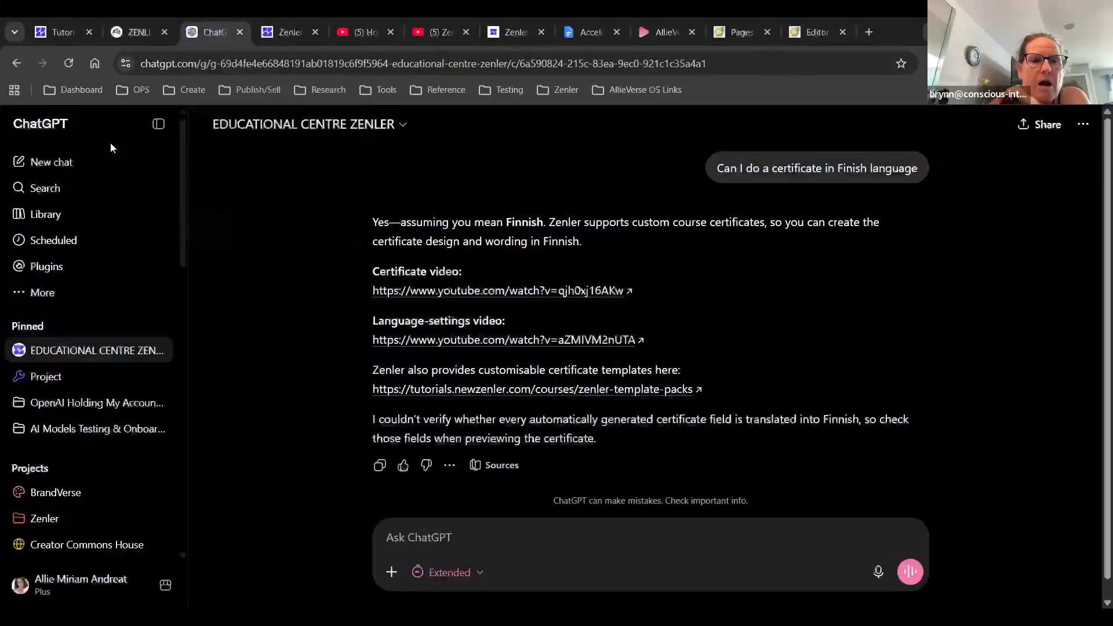
pyautogui.click(118, 352)
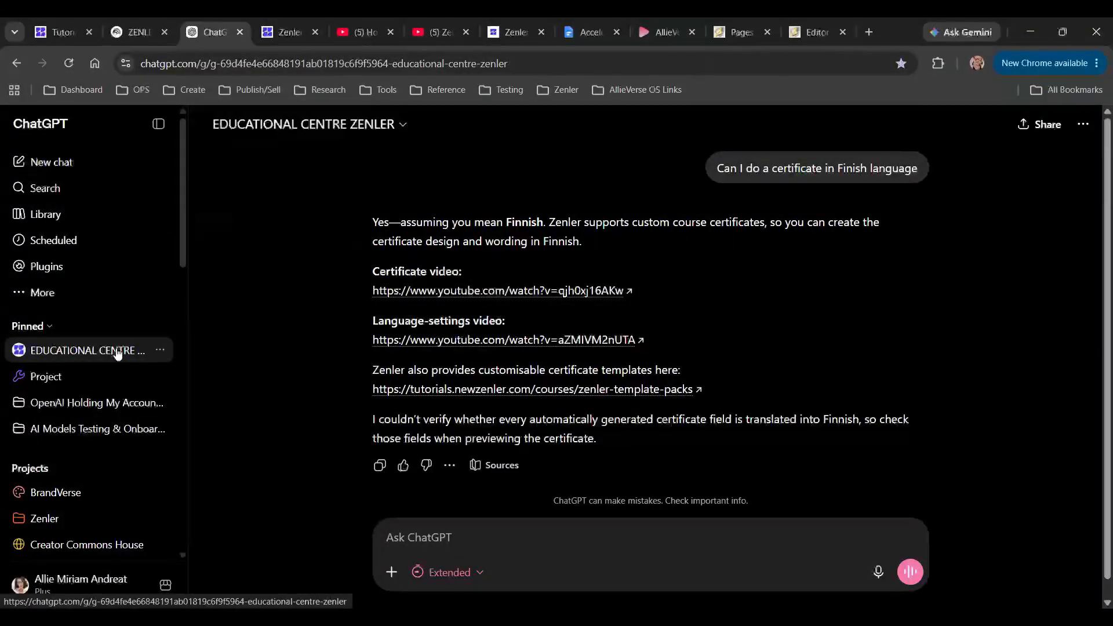
pyautogui.click(551, 64)
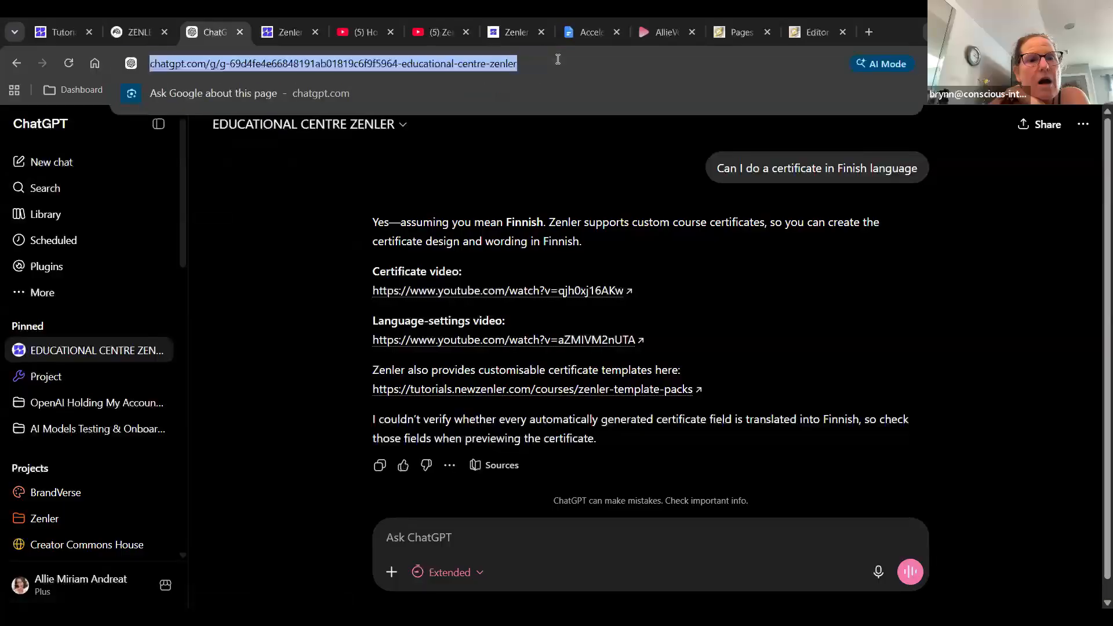
# View the site's Pages list and the Zenler Template Packs course, and return to the EDUCATIONAL CENTRE ZENLER GPT in ChatGPT
pyautogui.click(751, 26)
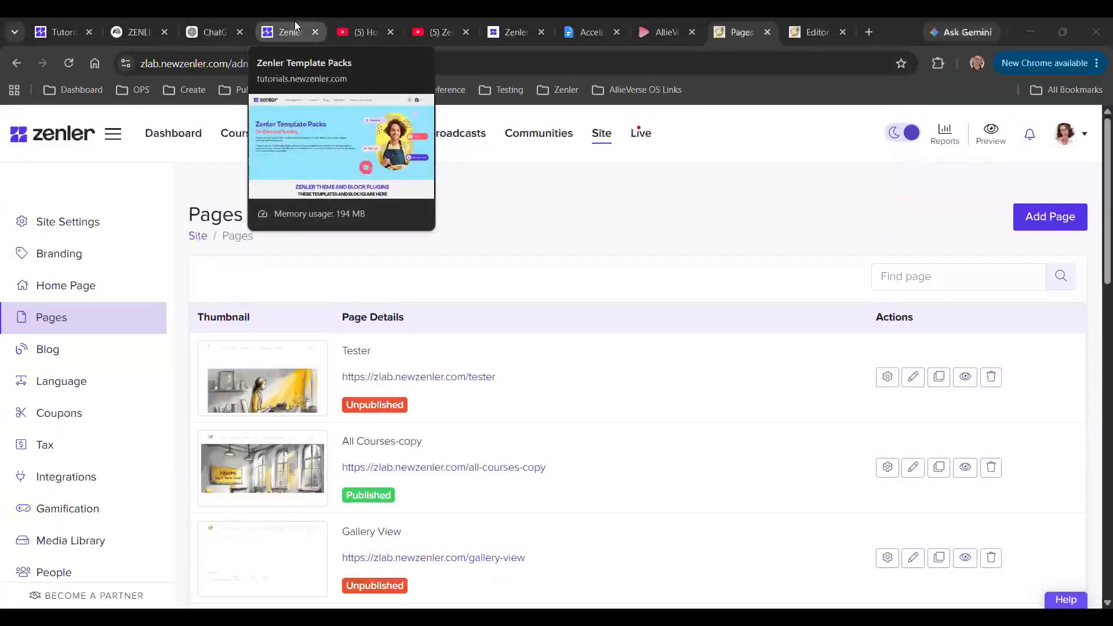
pyautogui.click(304, 36)
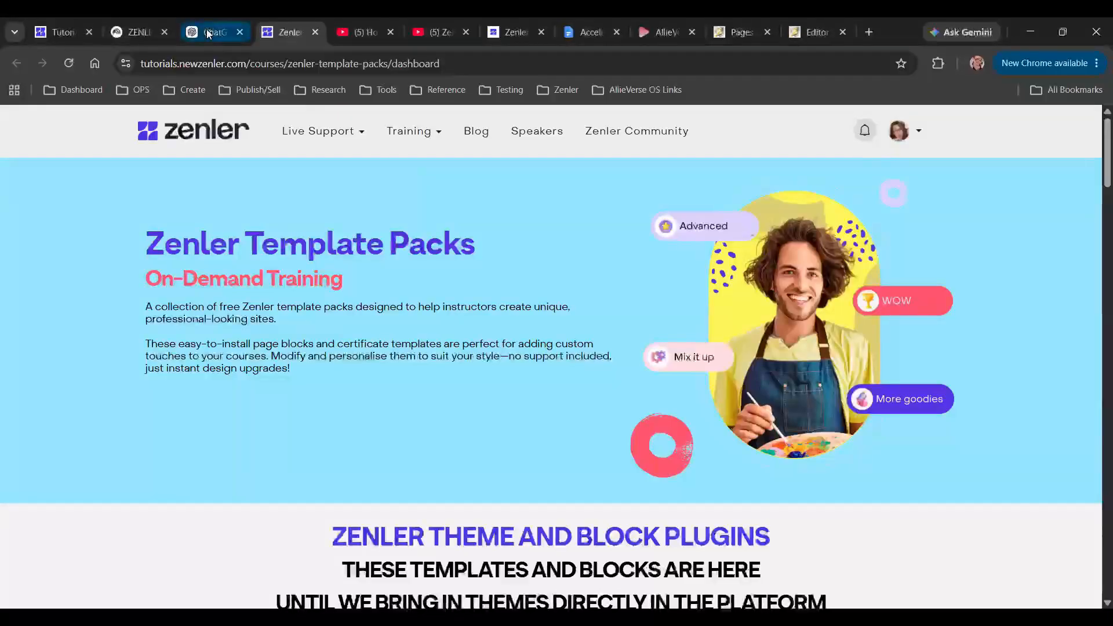
pyautogui.click(207, 29)
pyautogui.click(51, 354)
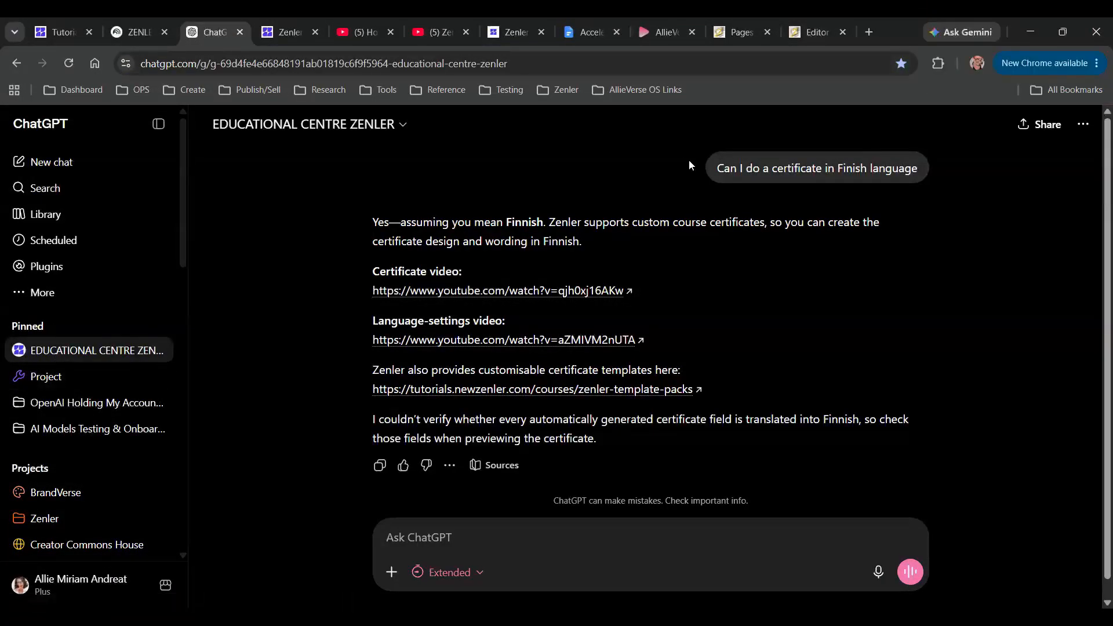
# View the Zenler Community Public feed and the NotebookLM notebook's source list, and return to the site's Pages list
pyautogui.click(514, 32)
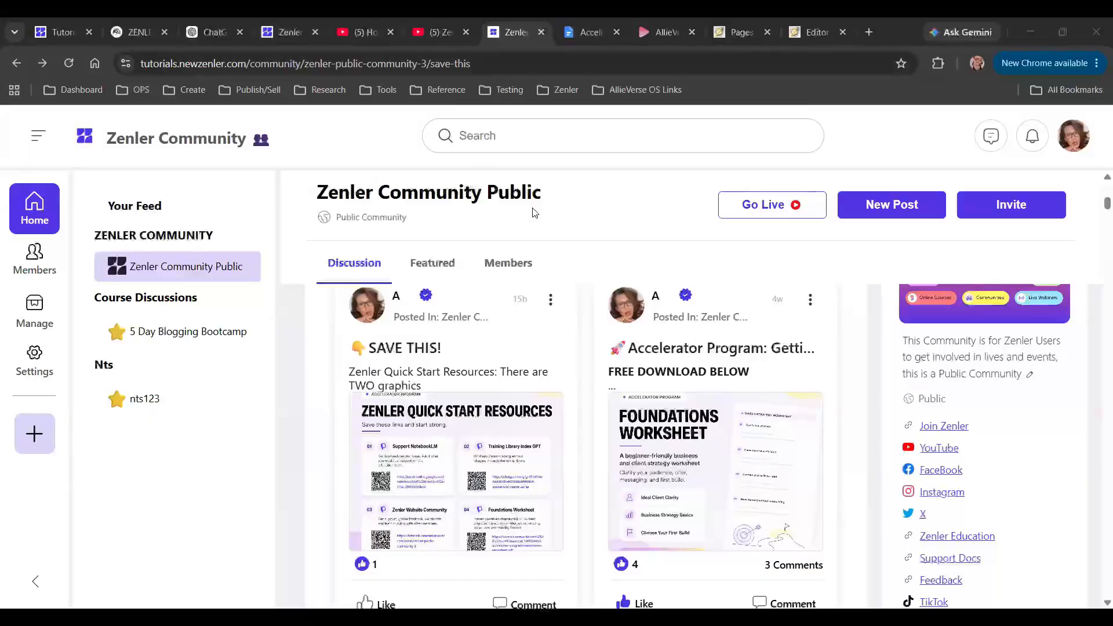
pyautogui.click(134, 29)
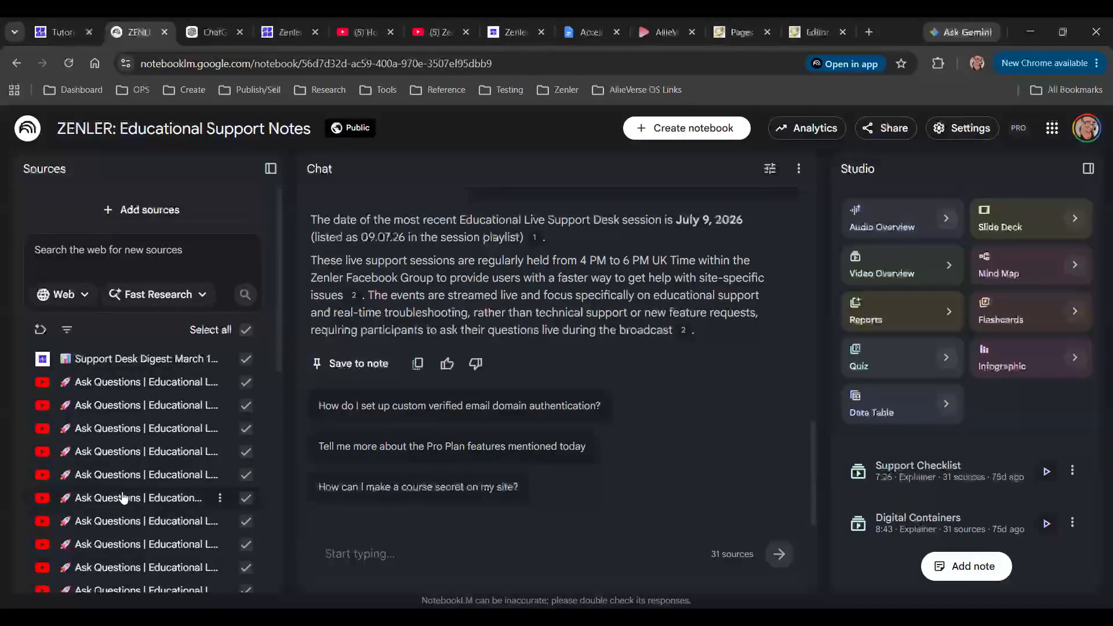
pyautogui.scroll(-5, 122, 496)
pyautogui.scroll(5, 123, 498)
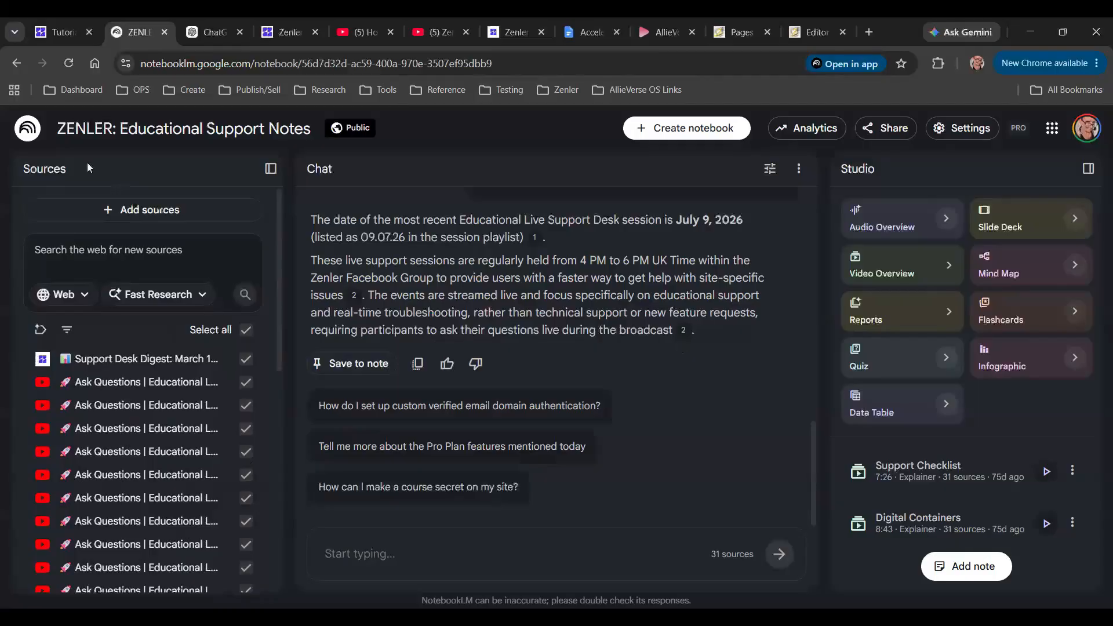
pyautogui.click(741, 21)
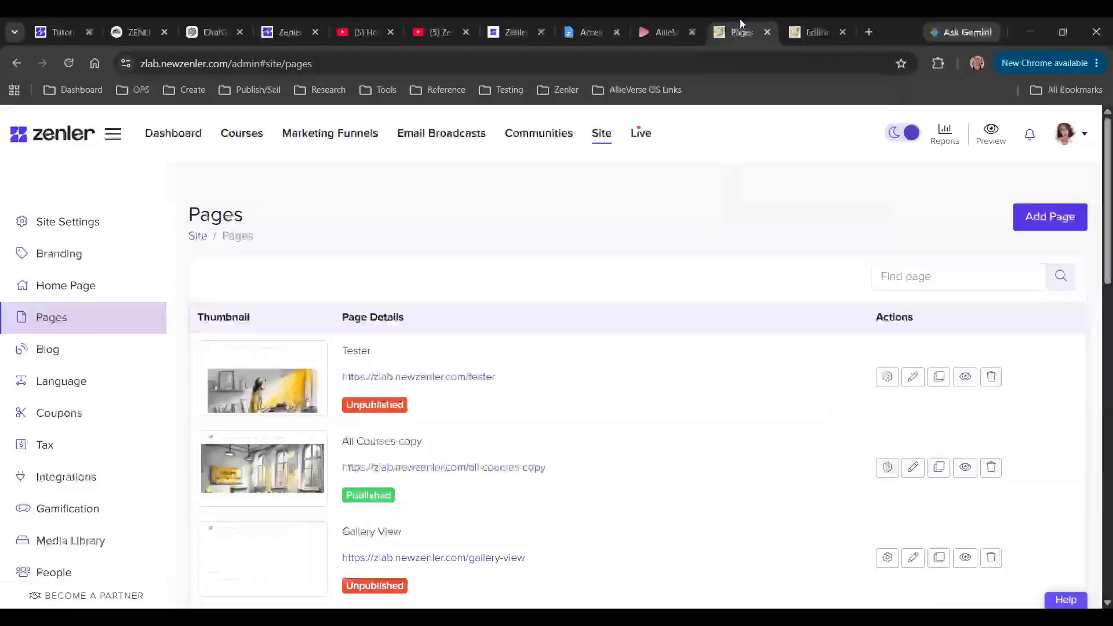
# Switch to the "ZENLER: Educational Support Notes" notebook in NotebookLM, view its introduction, and reopen it from the My notebooks list
pyautogui.click(124, 19)
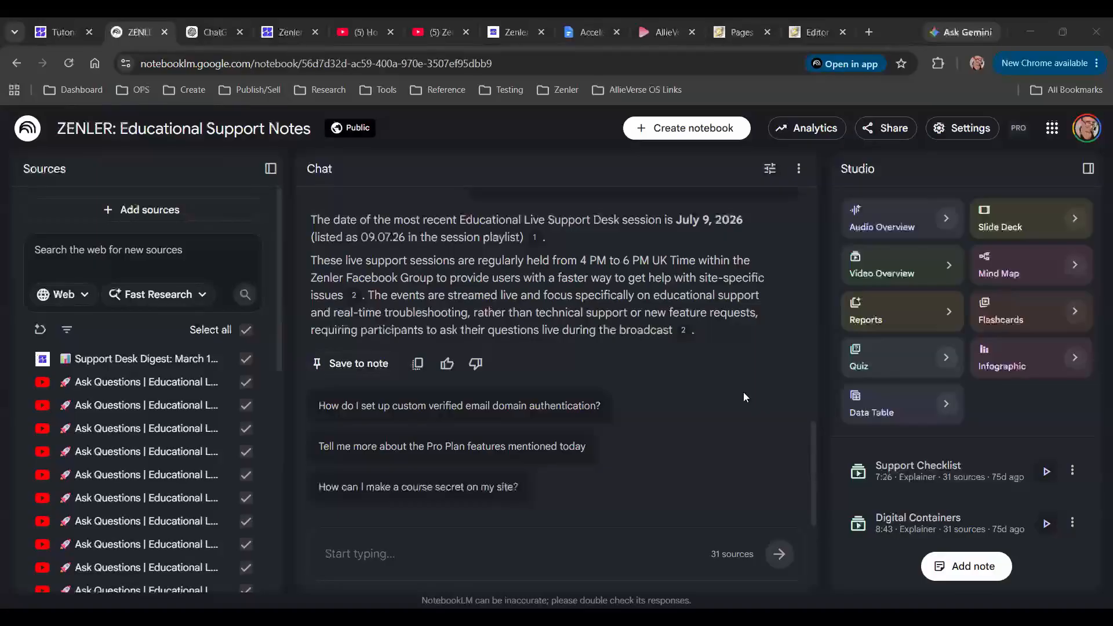
pyautogui.scroll(10, 745, 396)
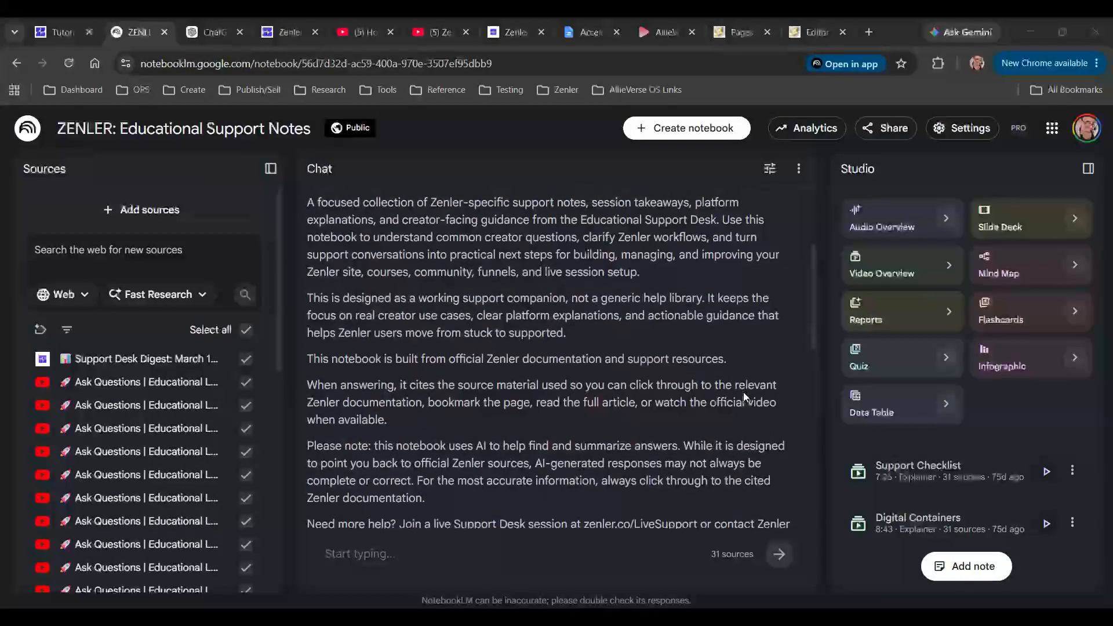
pyautogui.scroll(3, 743, 392)
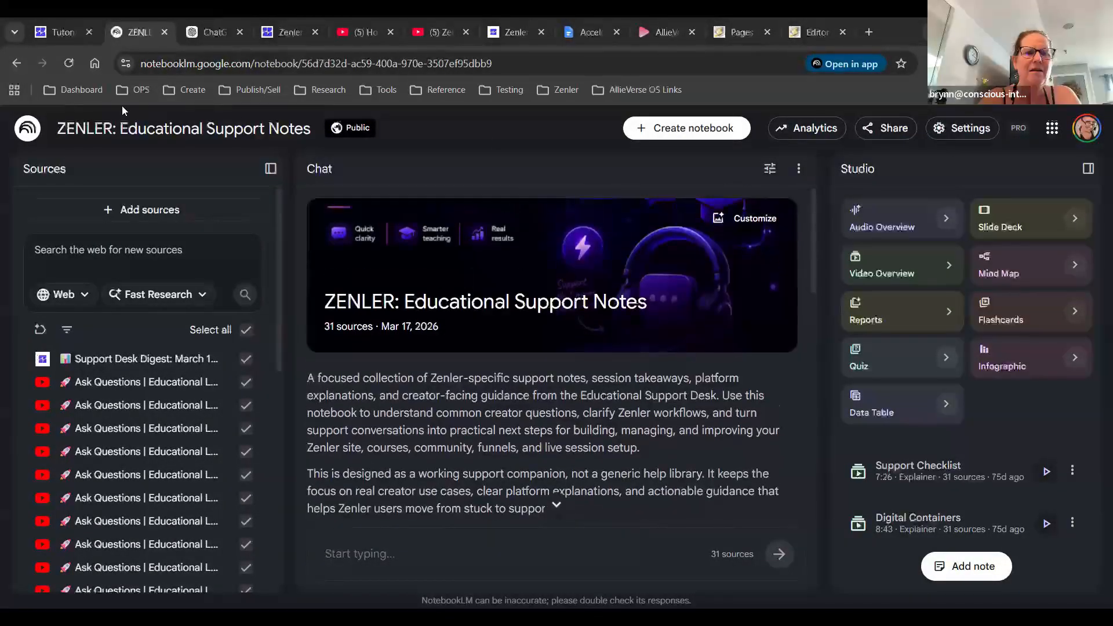
pyautogui.click(28, 137)
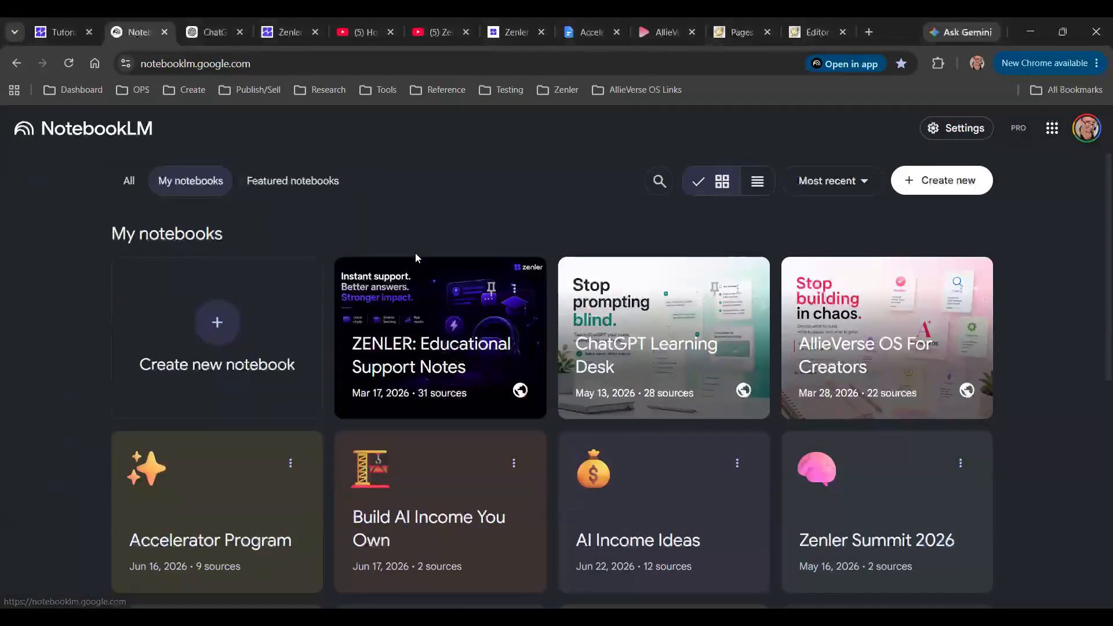
pyautogui.click(432, 320)
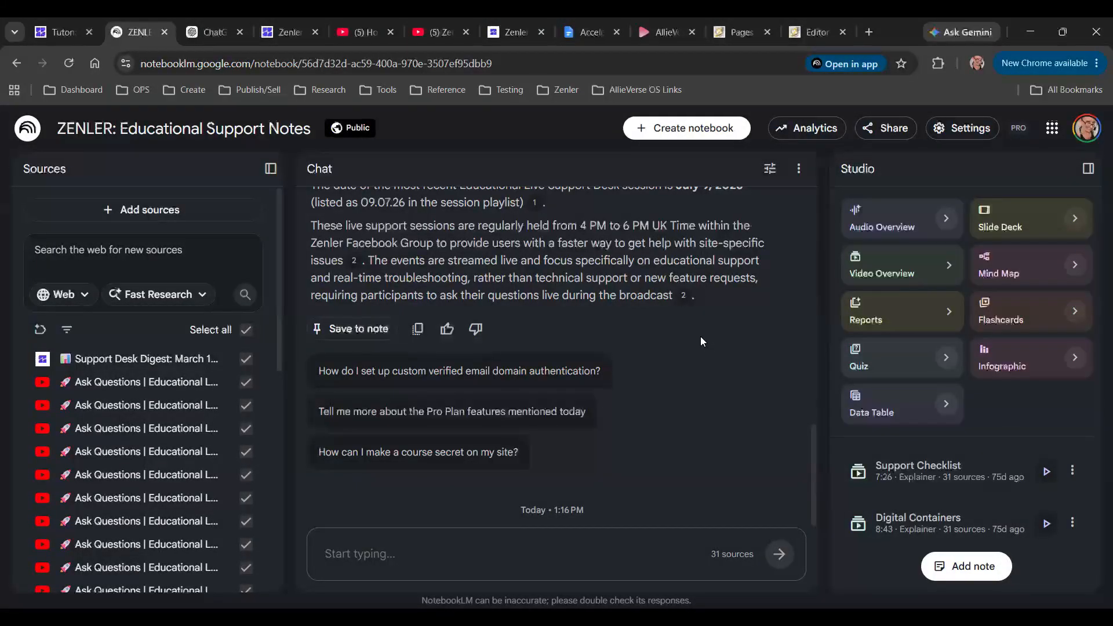
# Return to the NotebookLM home page and browse the full collection of featured notebooks
pyautogui.click(22, 129)
pyautogui.click(288, 181)
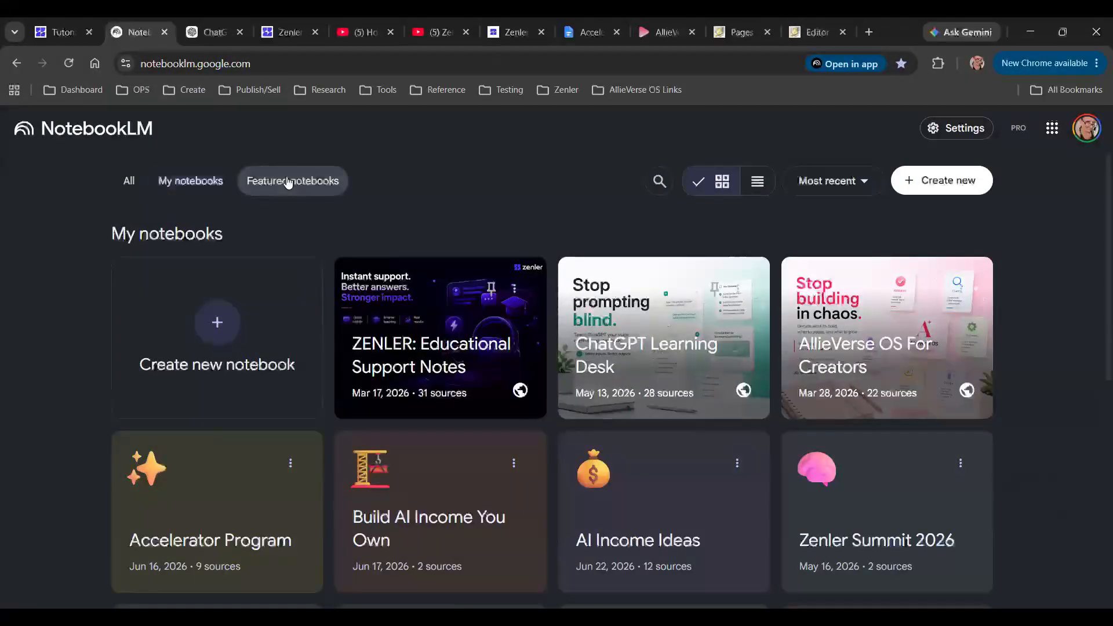
pyautogui.scroll(-1, 529, 183)
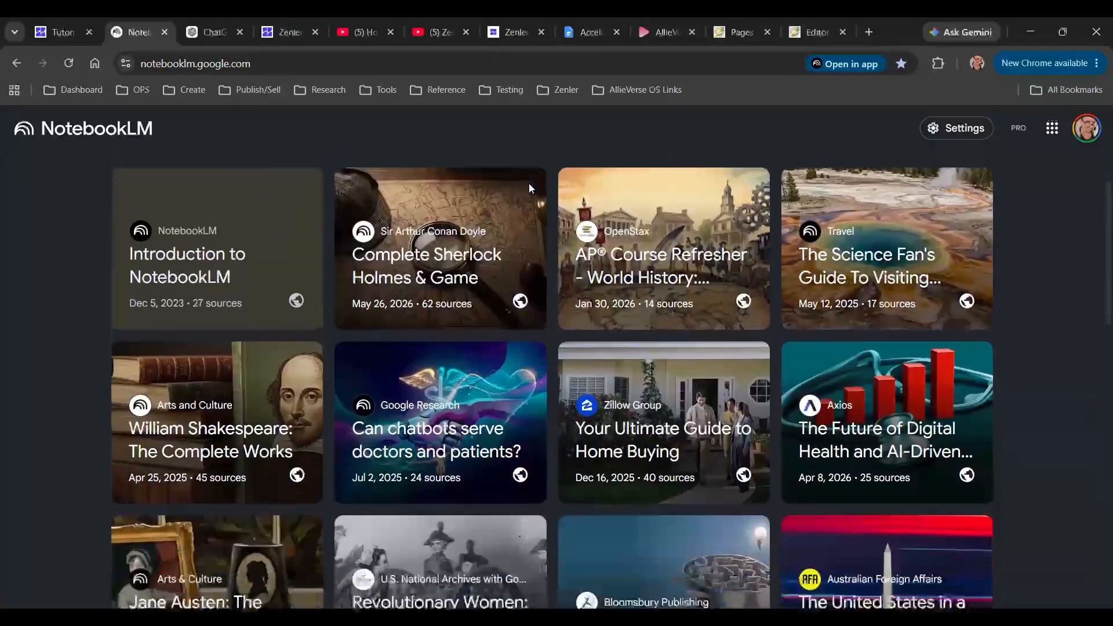
pyautogui.scroll(-2, 528, 183)
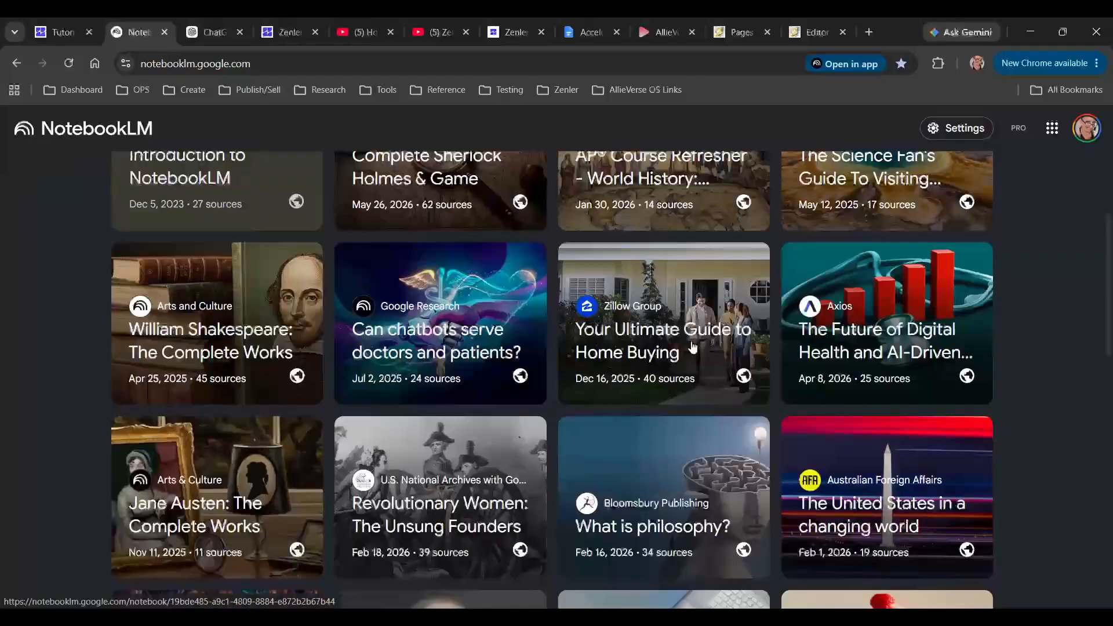
pyautogui.scroll(-4, 1008, 311)
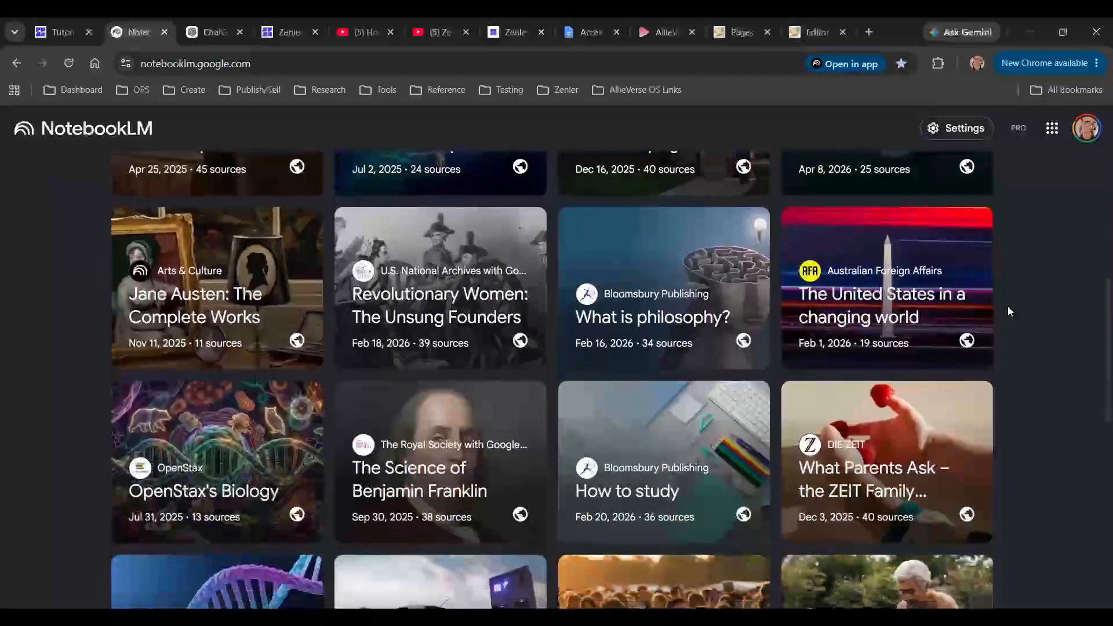
pyautogui.scroll(-9, 1008, 307)
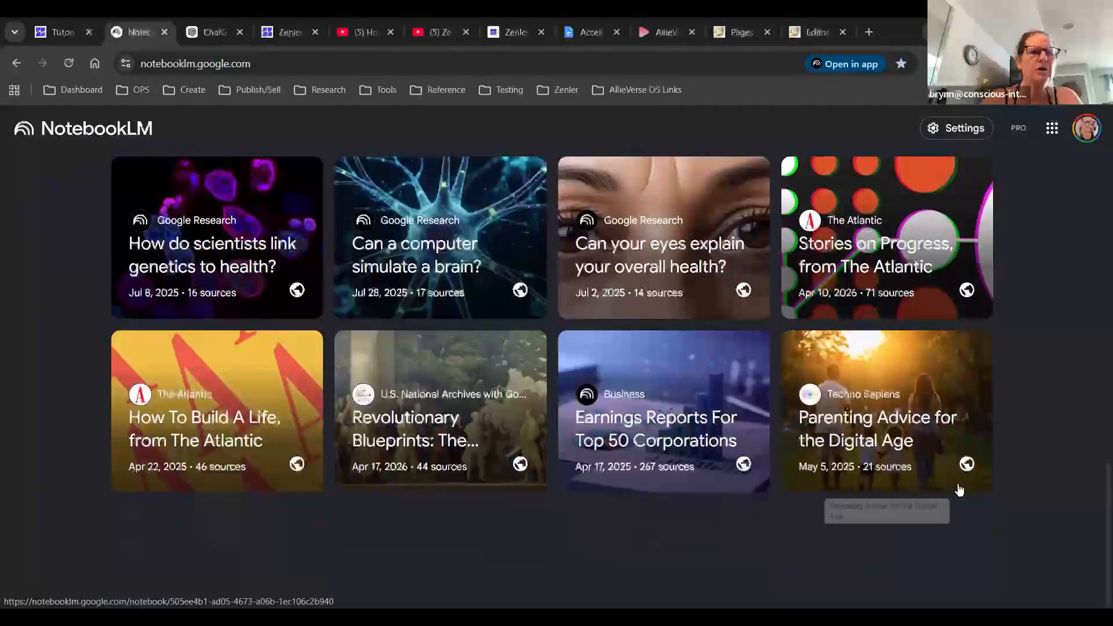
pyautogui.scroll(-15, 1046, 367)
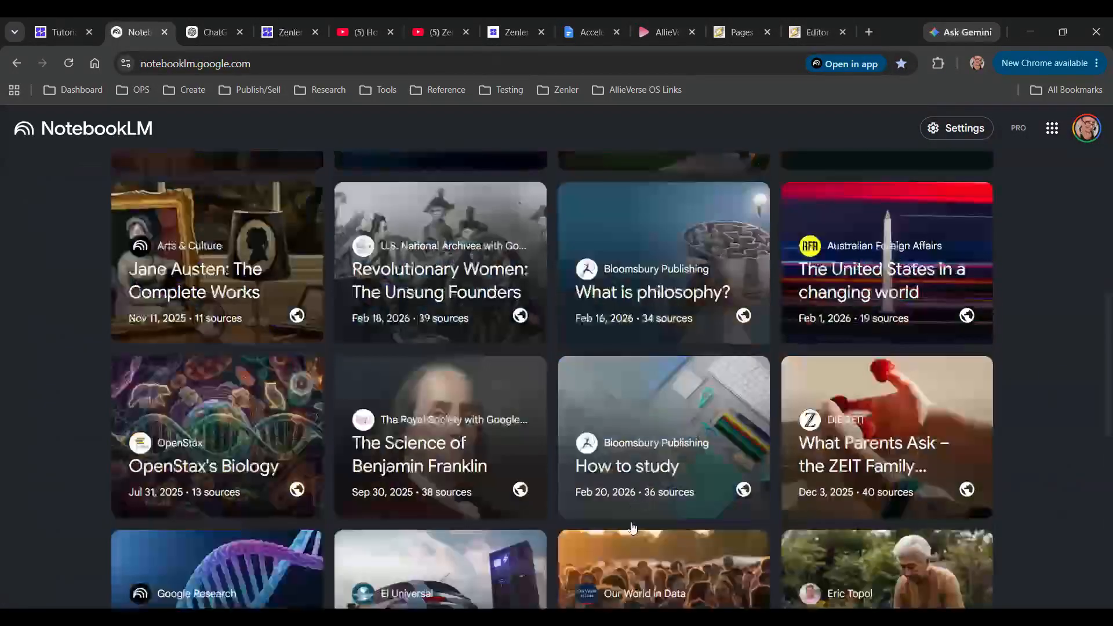
pyautogui.scroll(3, 626, 536)
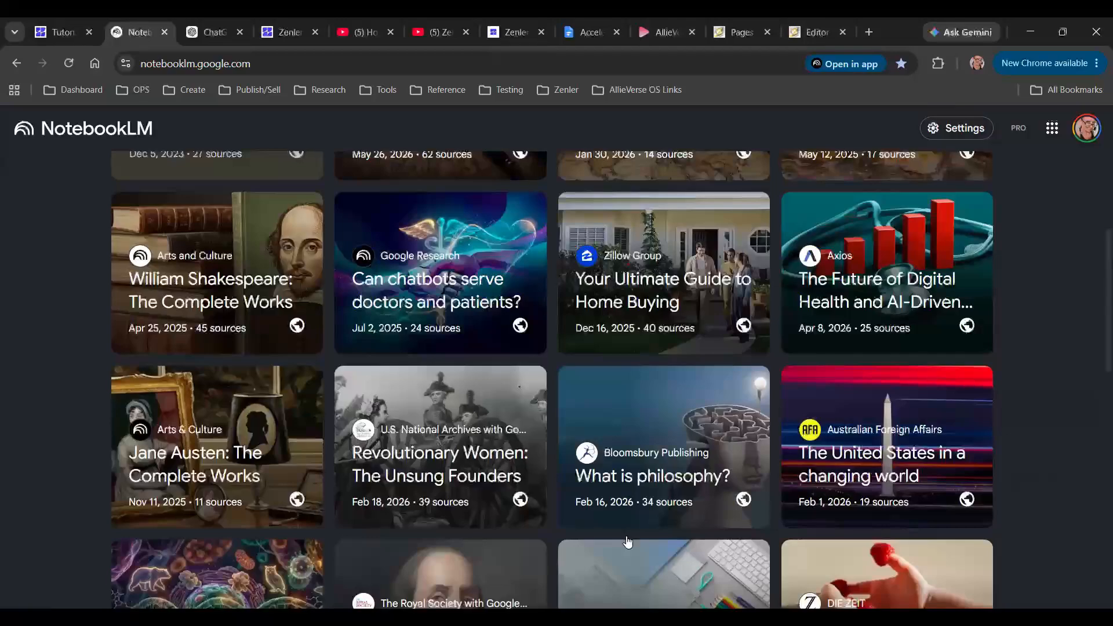
pyautogui.scroll(4, 460, 207)
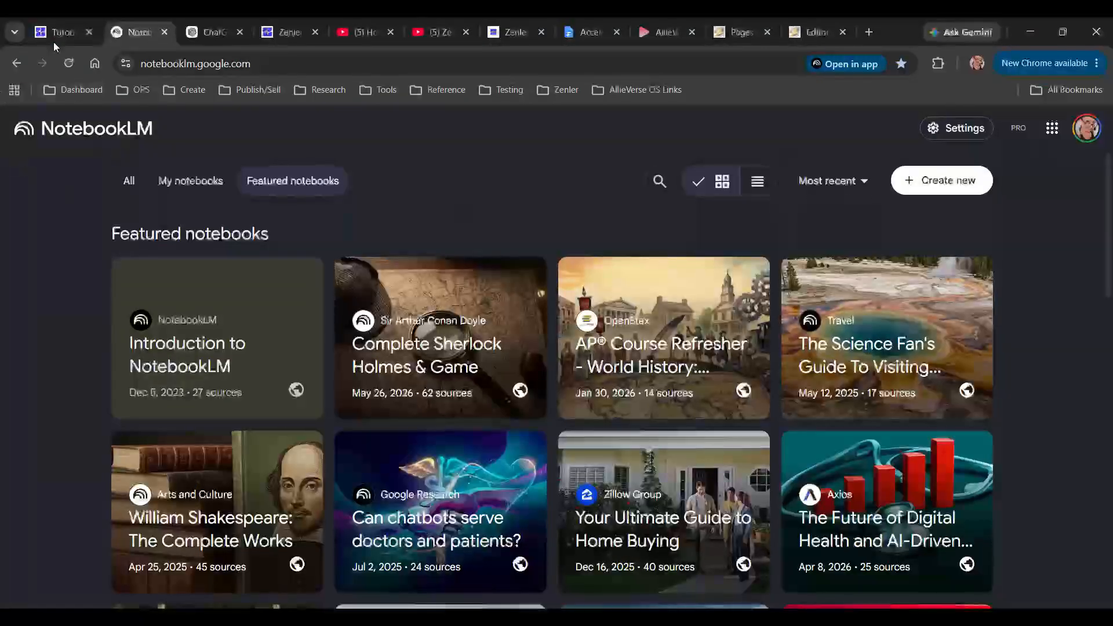
# Switch to ChatGPT, collapse the sidebar beside the EDUCATIONAL CENTRE ZENLER conversation, and return to NotebookLM
pyautogui.click(211, 17)
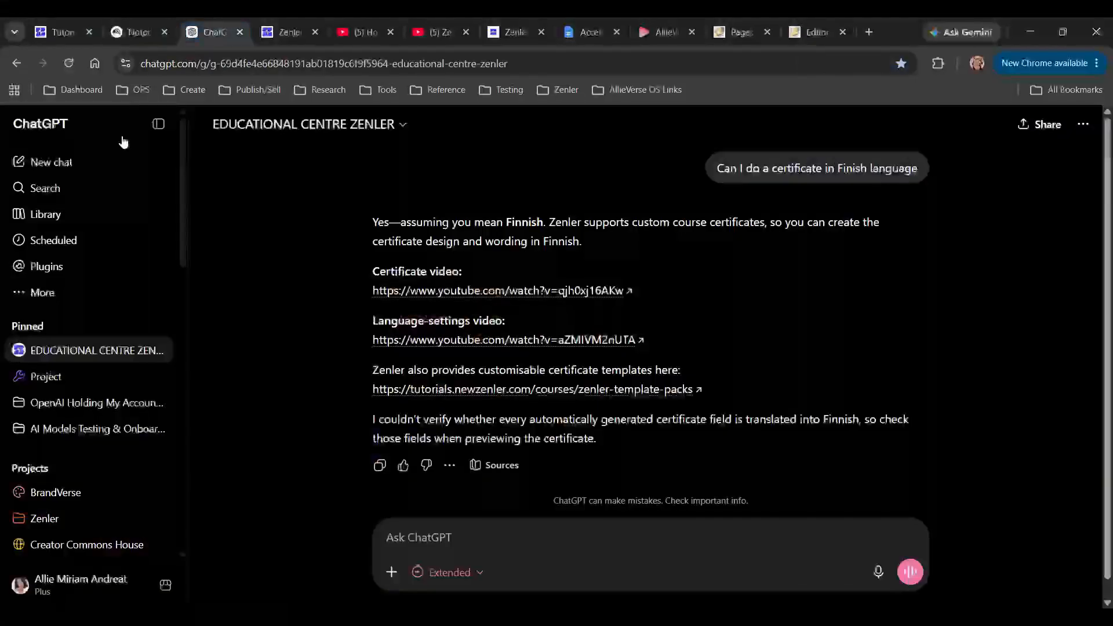
pyautogui.click(160, 127)
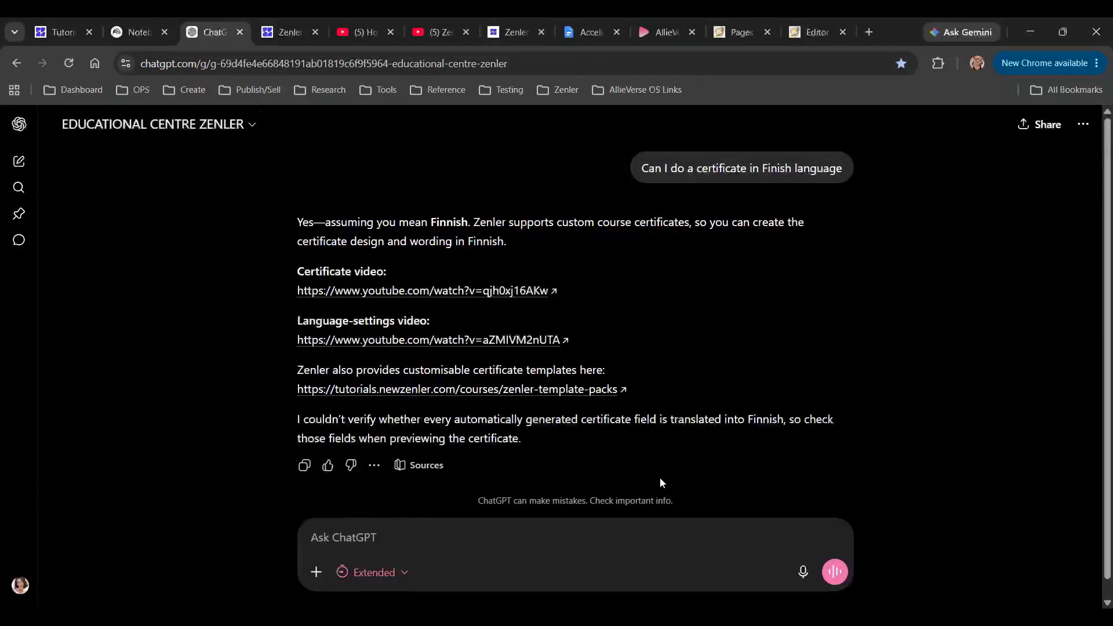
pyautogui.click(137, 23)
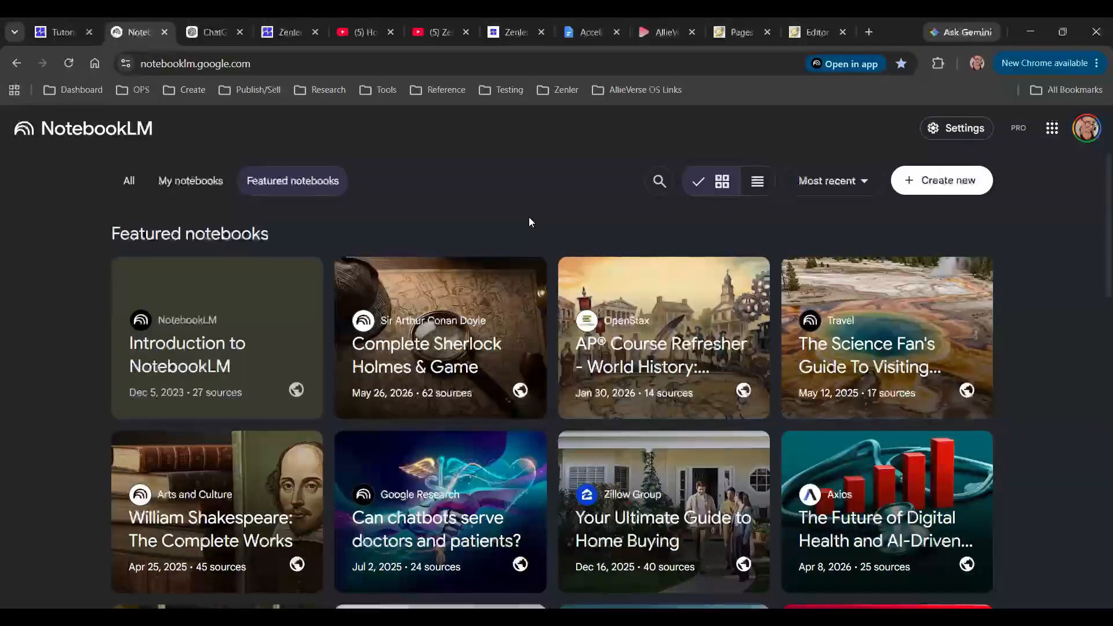
# Show all notebooks, reopen "ZENLER: Educational Support Notes" and review the introduction at the start of its chat
pyautogui.click(126, 181)
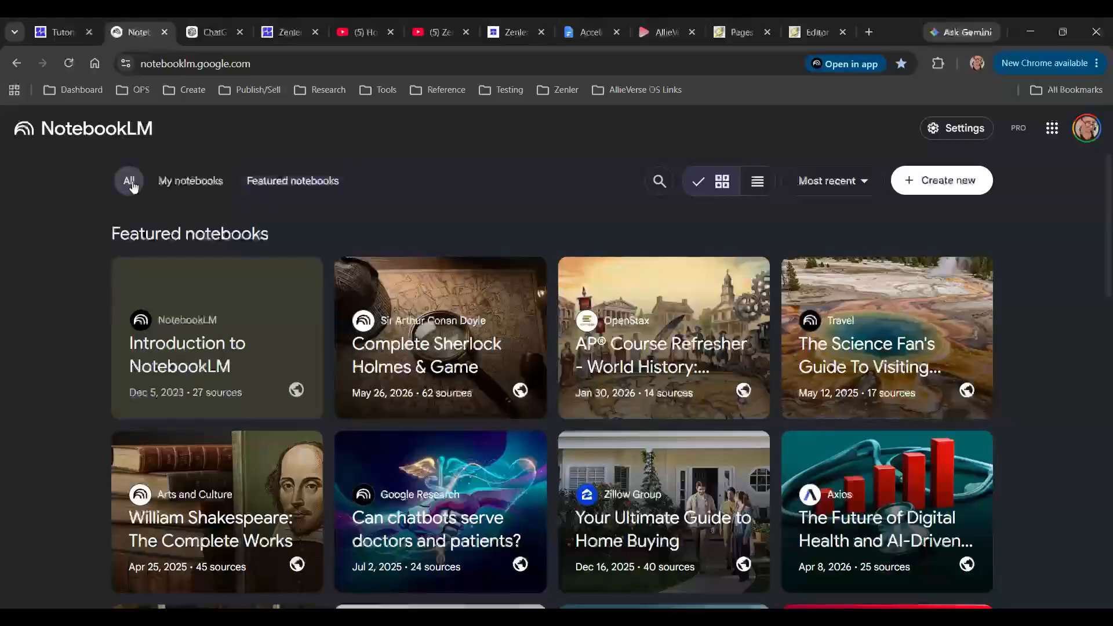
pyautogui.click(244, 312)
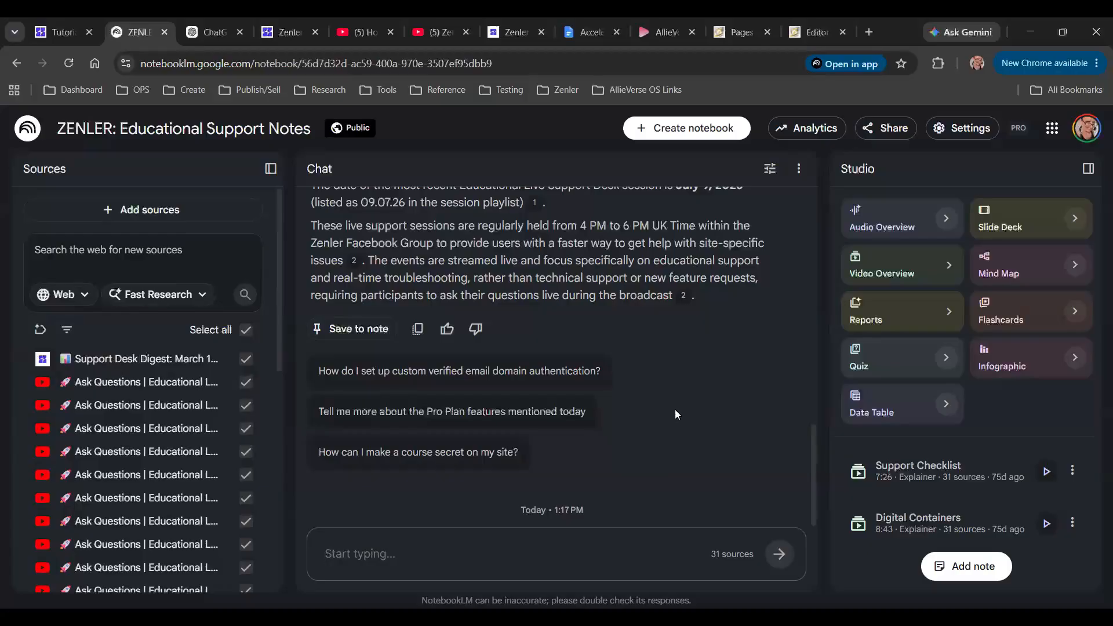
pyautogui.scroll(5, 675, 409)
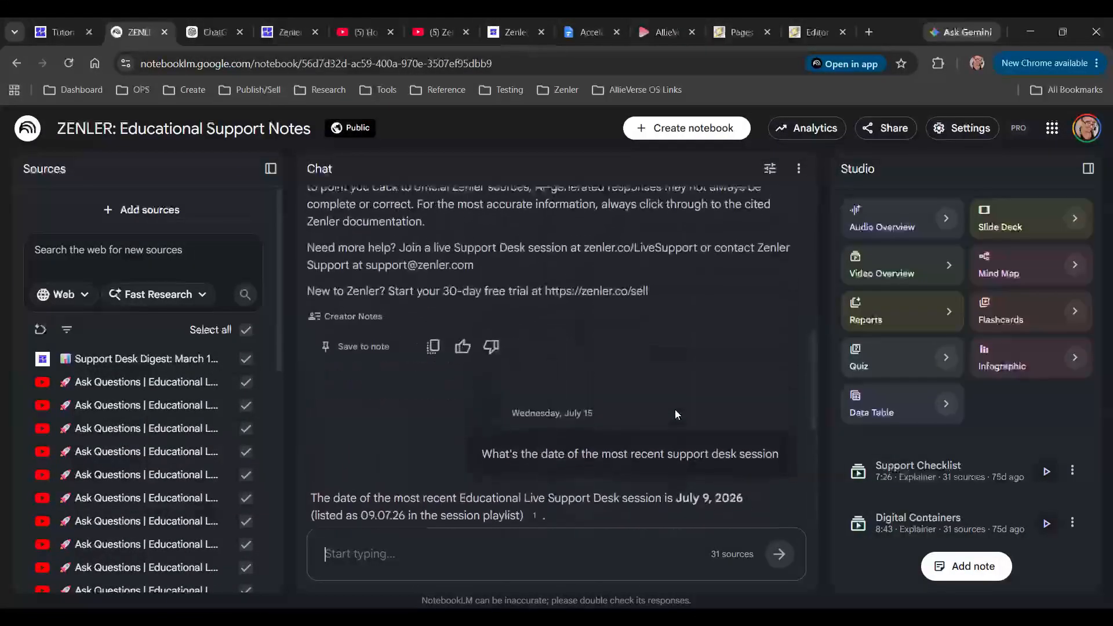
pyautogui.scroll(10, 675, 410)
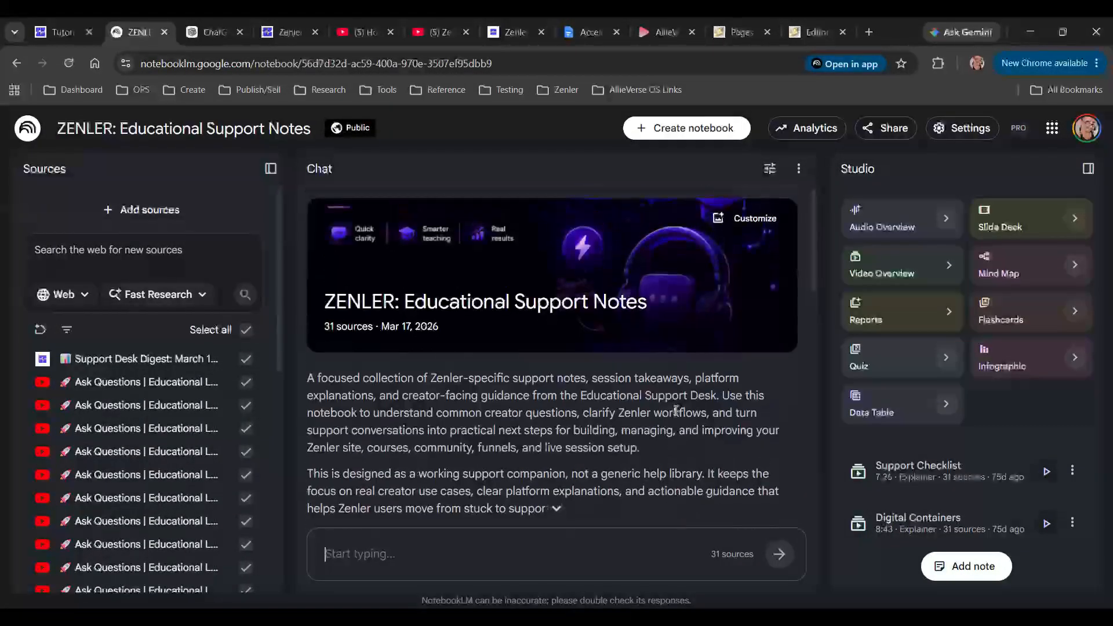
pyautogui.scroll(-4, 676, 411)
pyautogui.scroll(4, 676, 413)
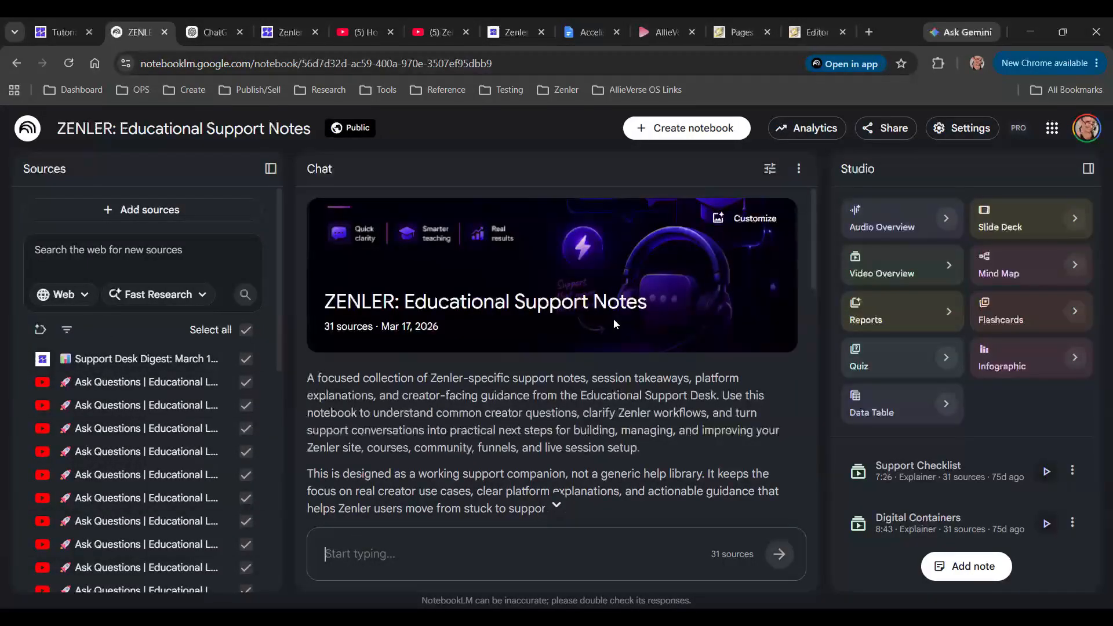
# Try out a Video Overview setup with the Explainer format, Whiteboard visual style and a custom topic, and close it without generating
pyautogui.click(950, 267)
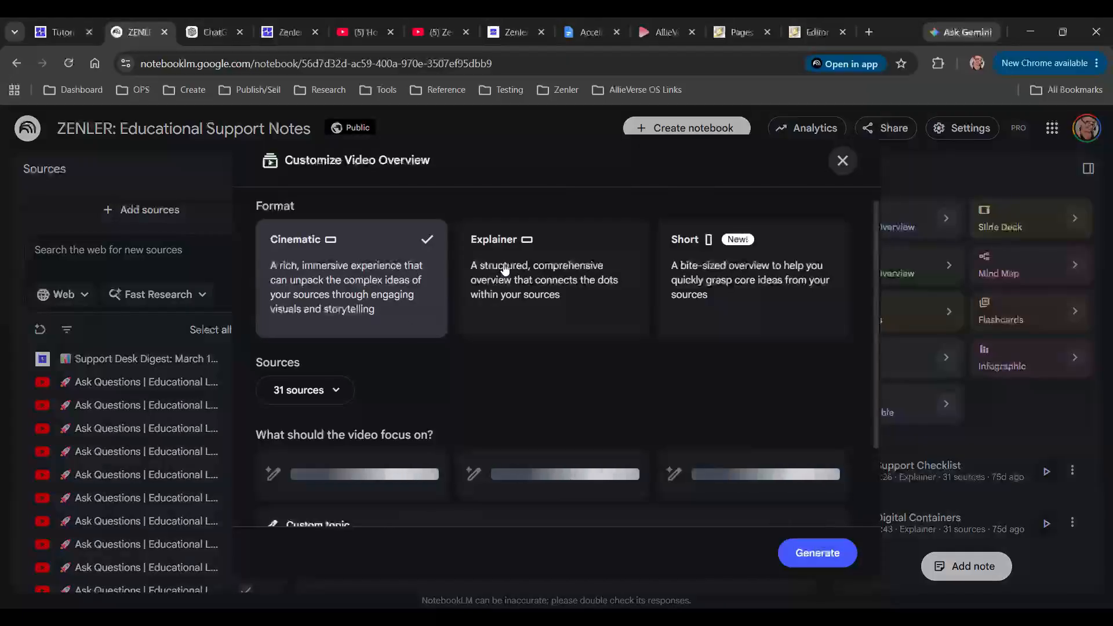
pyautogui.click(557, 285)
pyautogui.scroll(-3, 556, 286)
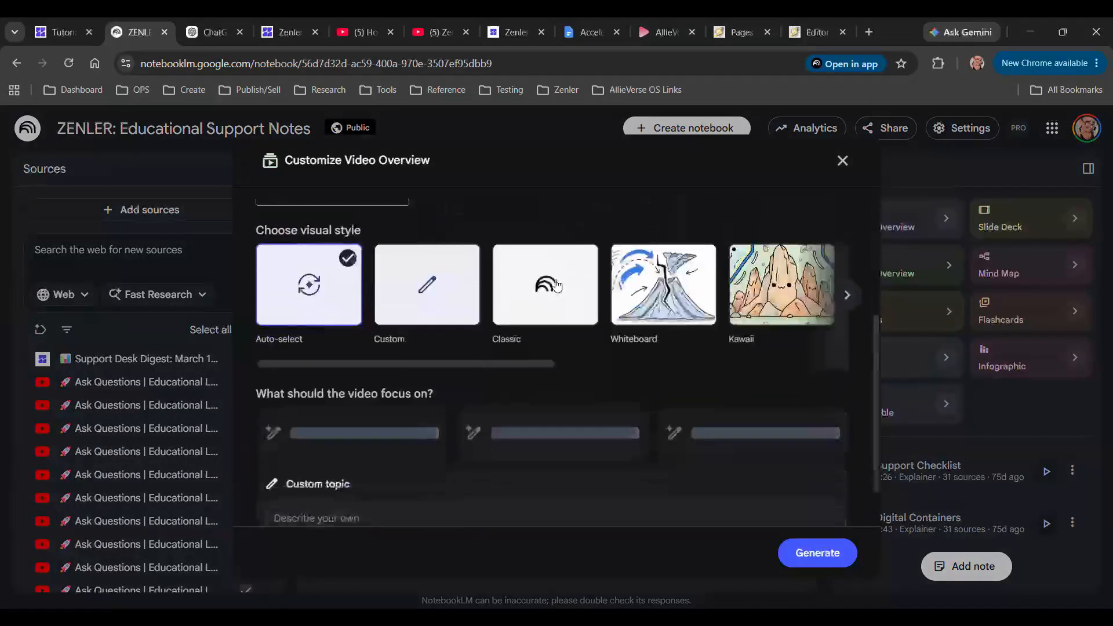
pyautogui.click(664, 272)
pyautogui.scroll(-1, 412, 385)
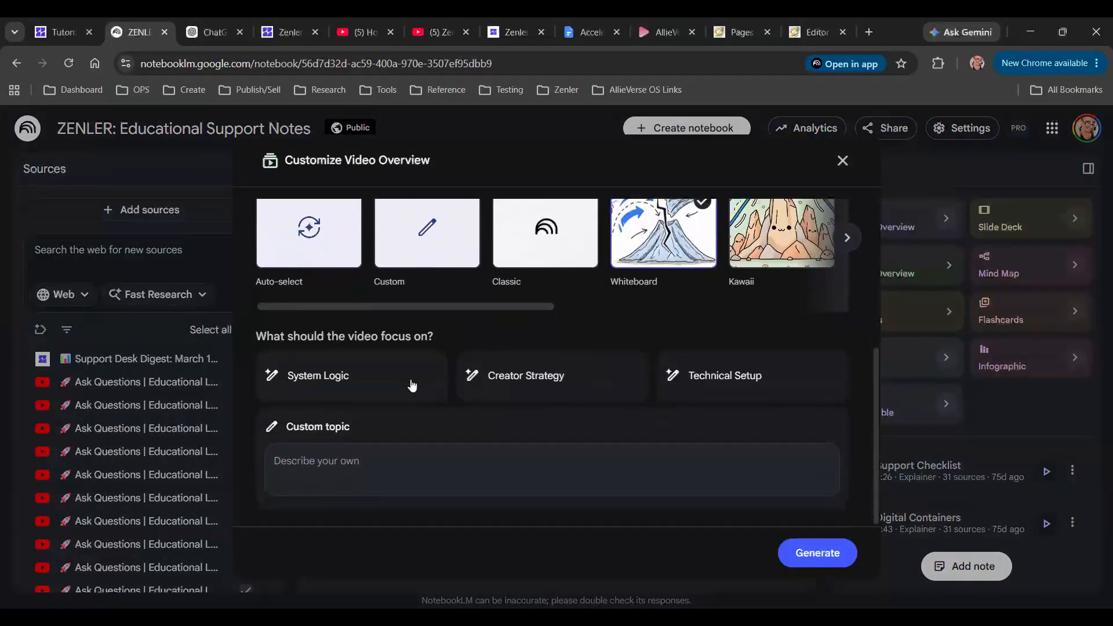
pyautogui.click(364, 474)
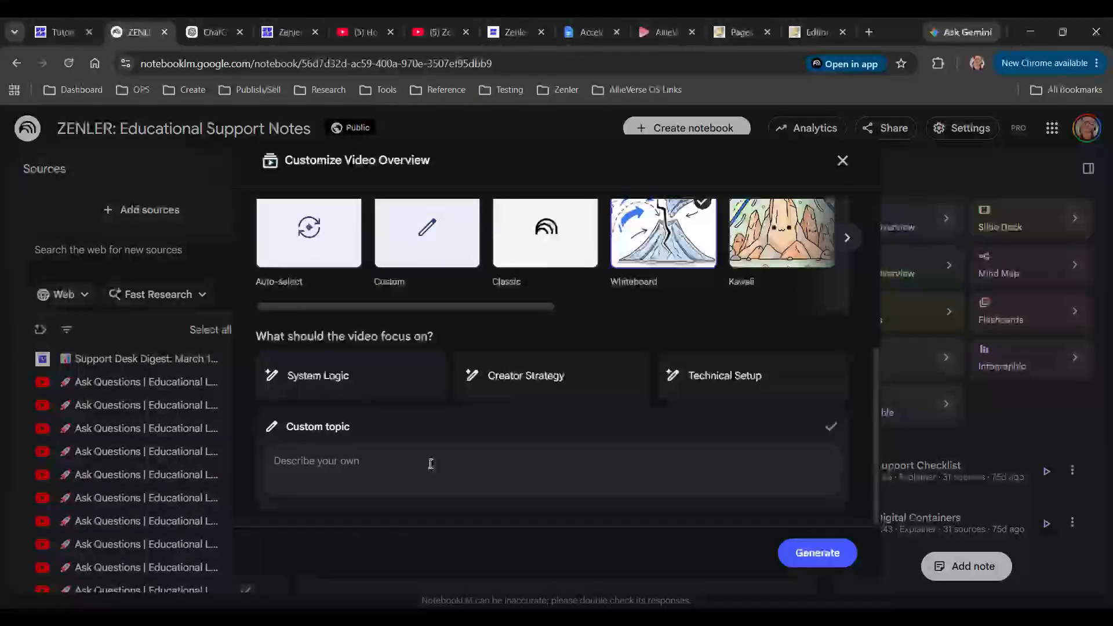
pyautogui.click(843, 161)
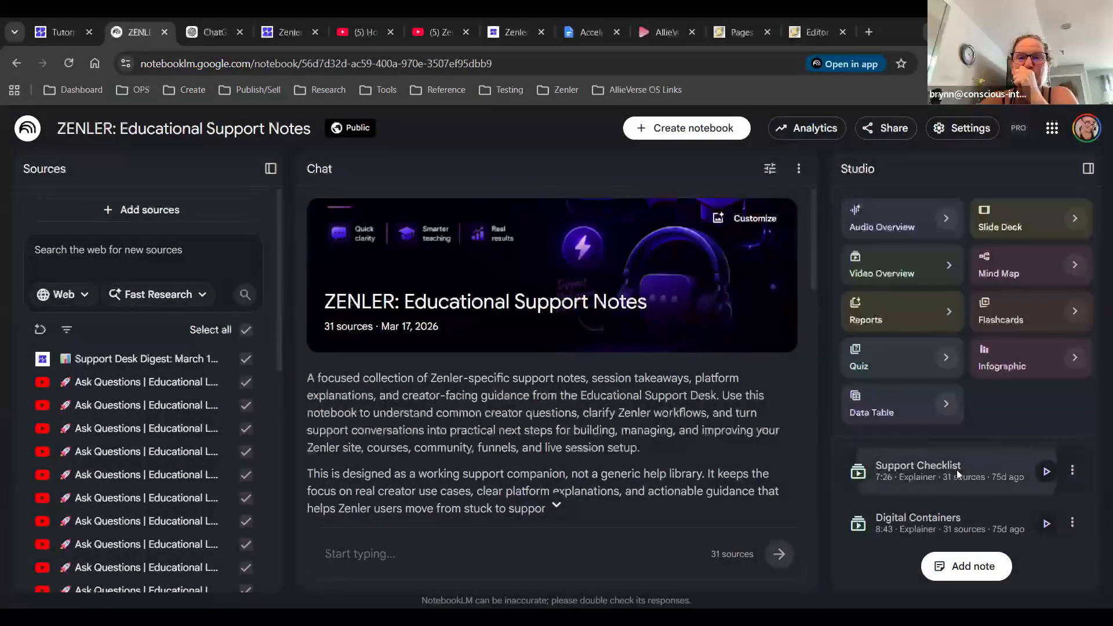
# Play the Support Checklist video overview, skip ahead to about 04:19, and close the video
pyautogui.click(956, 469)
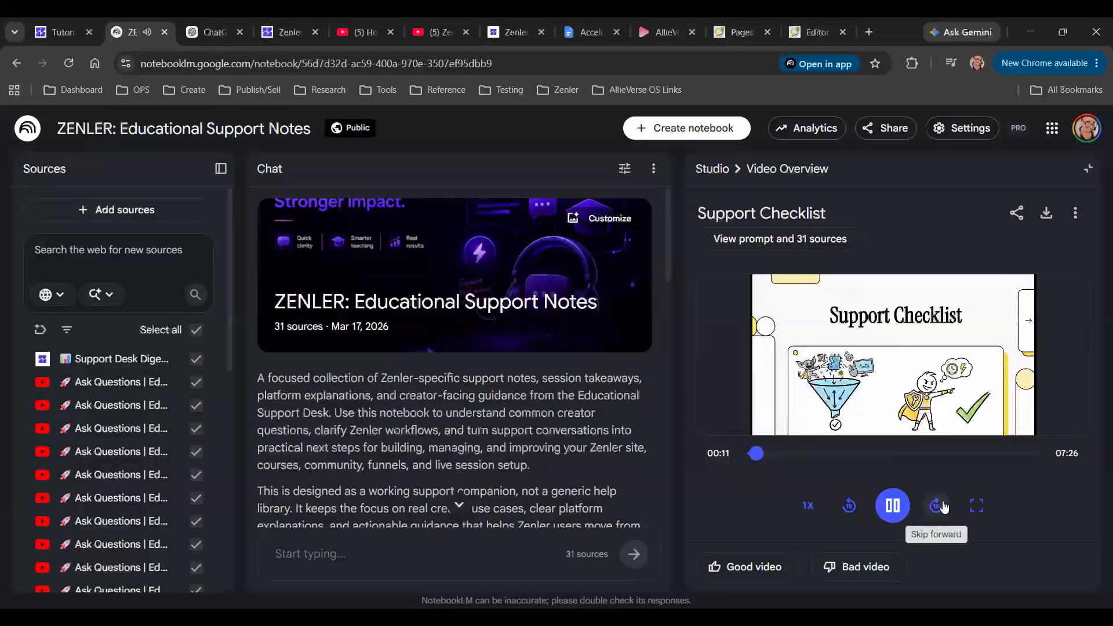
pyautogui.click(937, 505)
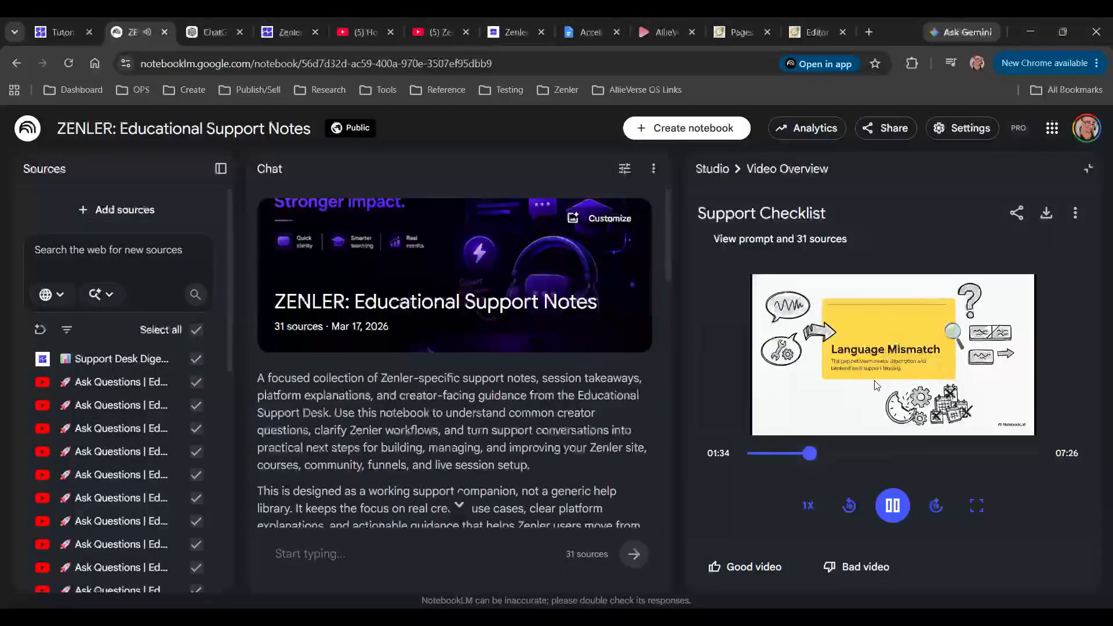
pyautogui.moveTo(805, 463); pyautogui.dragTo(916, 462)
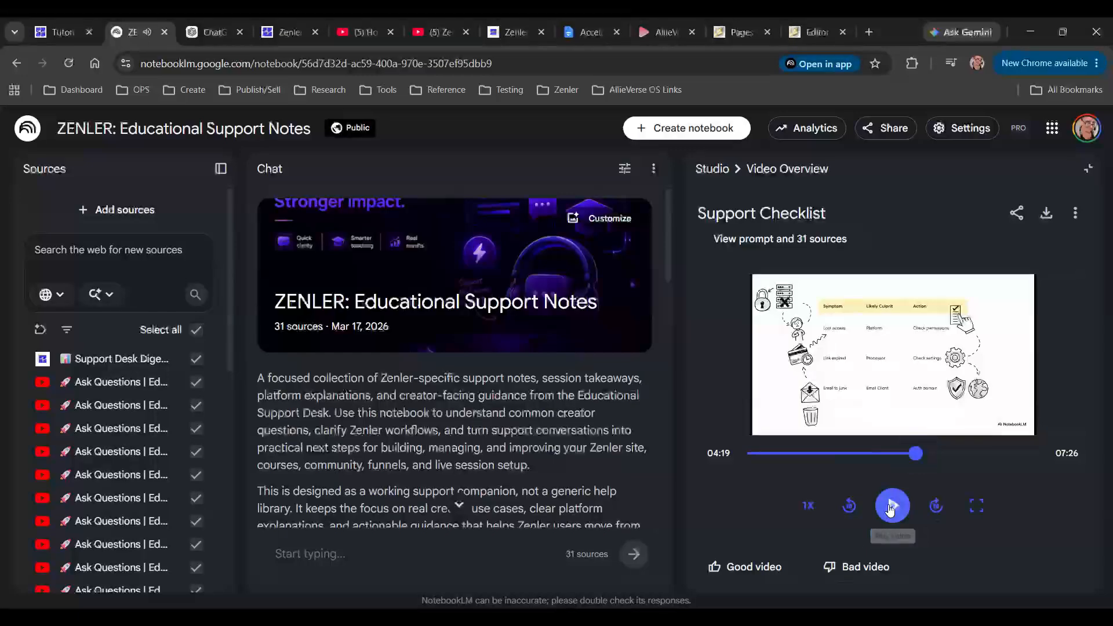
pyautogui.click(1088, 168)
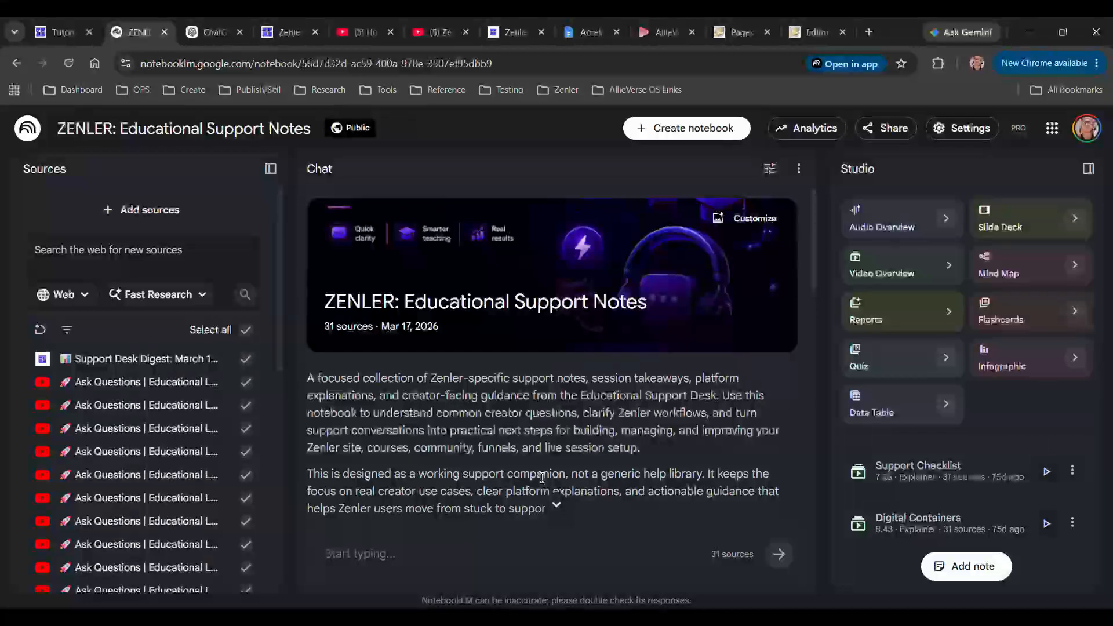
# Review the notebook's introduction and look through the Google apps list for NotebookLM
pyautogui.scroll(-5, 541, 477)
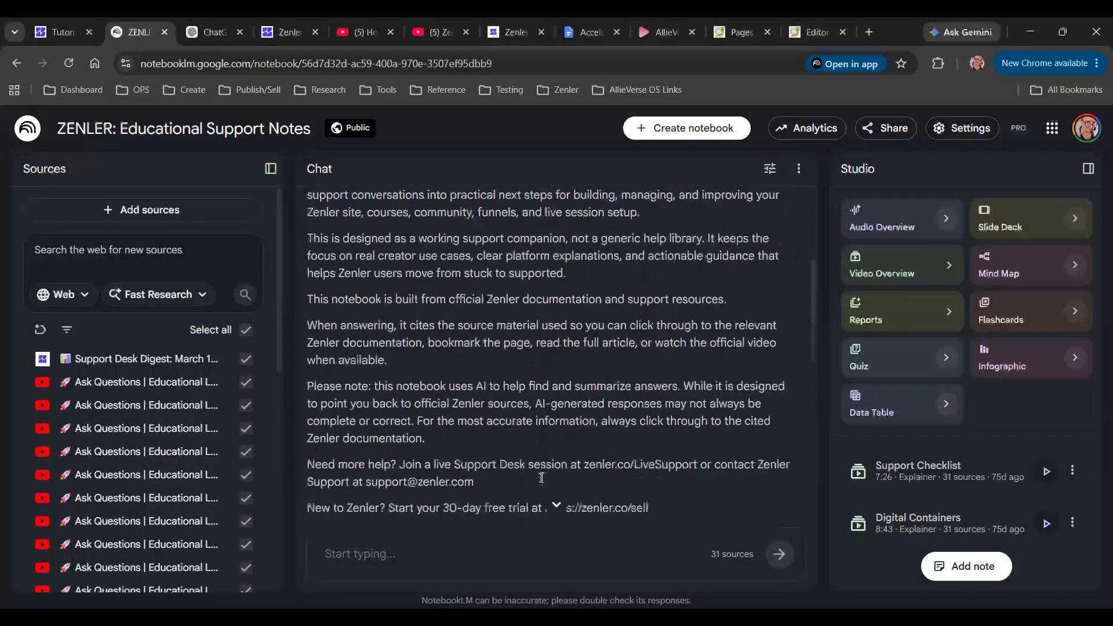
pyautogui.scroll(5, 541, 478)
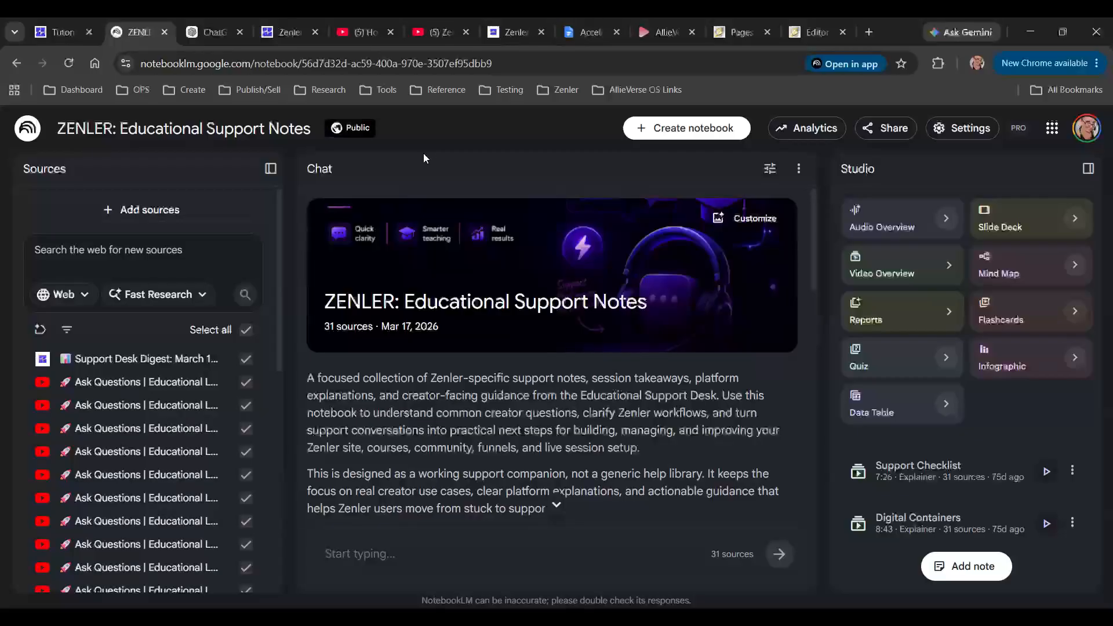
pyautogui.click(1053, 133)
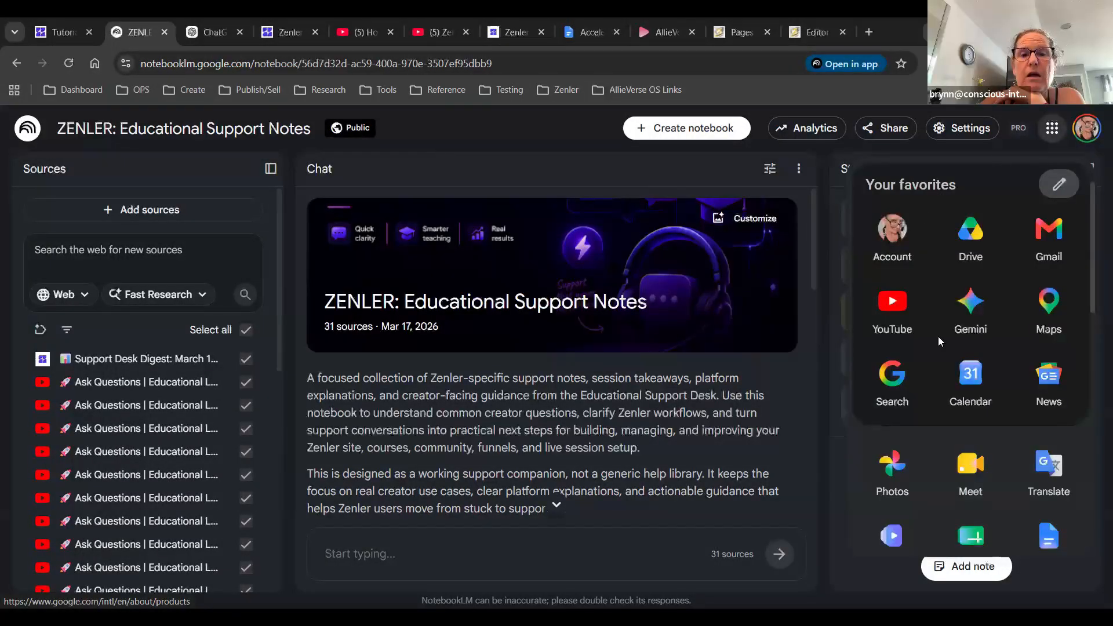
pyautogui.scroll(-6, 982, 405)
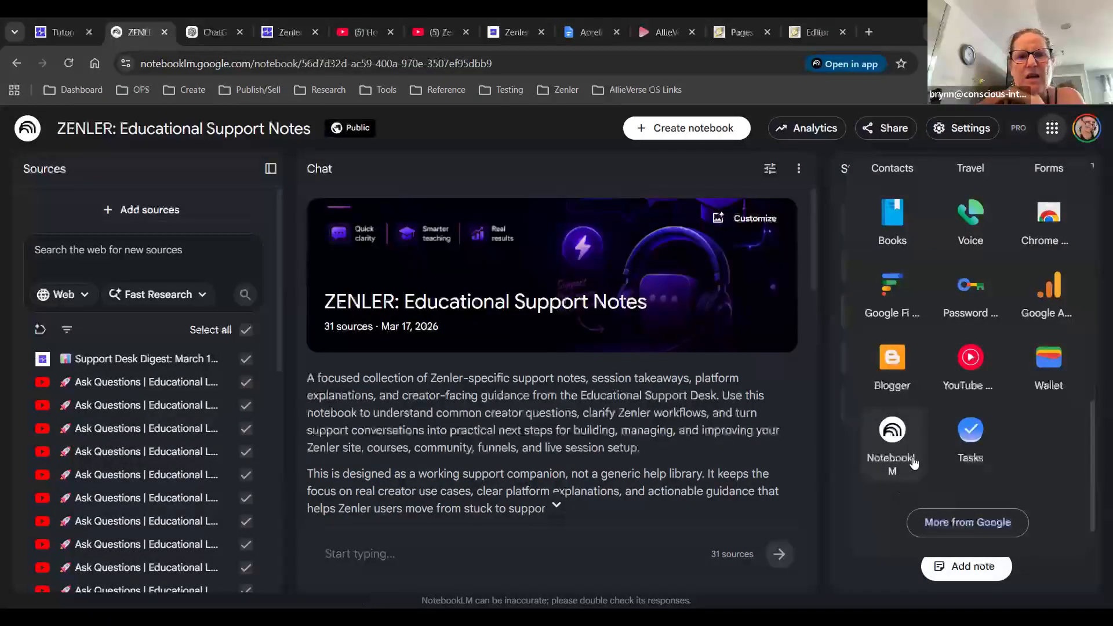
pyautogui.scroll(6, 980, 360)
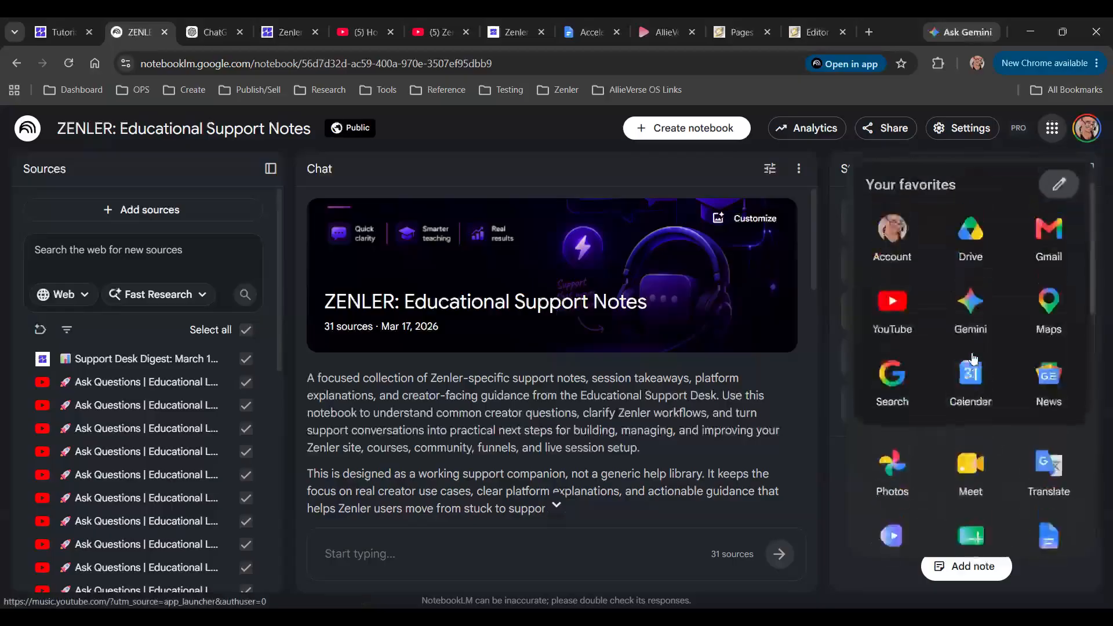
# Find NotebookLM among the Google apps and close the apps list
pyautogui.scroll(-8, 987, 343)
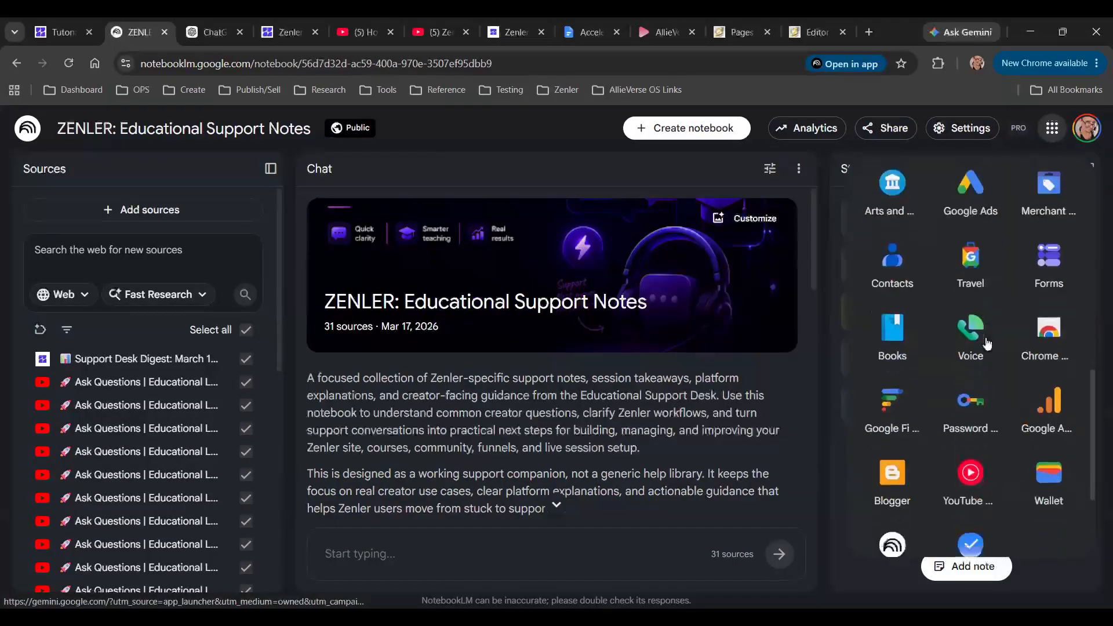
pyautogui.scroll(-2, 917, 382)
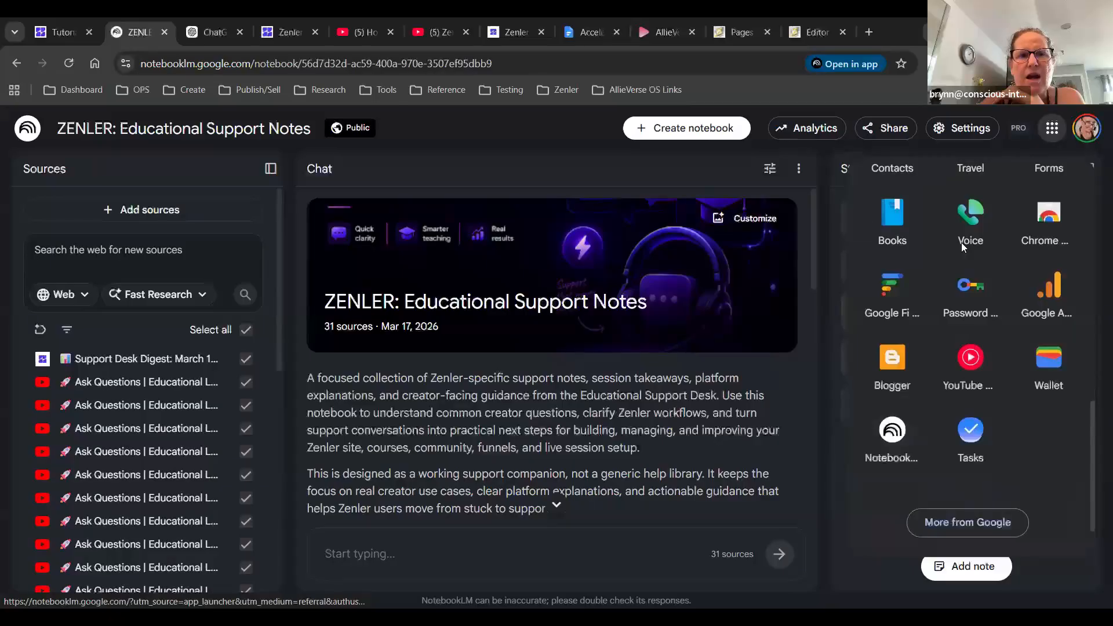
pyautogui.scroll(10, 962, 242)
pyautogui.click(1053, 137)
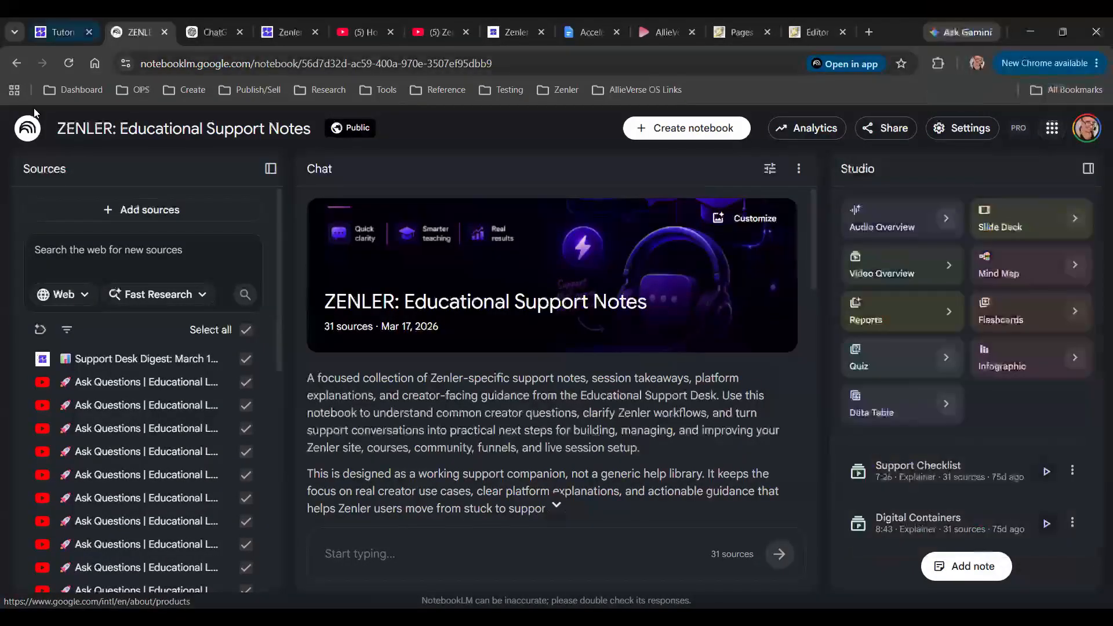
# Return to the notebook overview and browse the featured notebooks
pyautogui.click(29, 130)
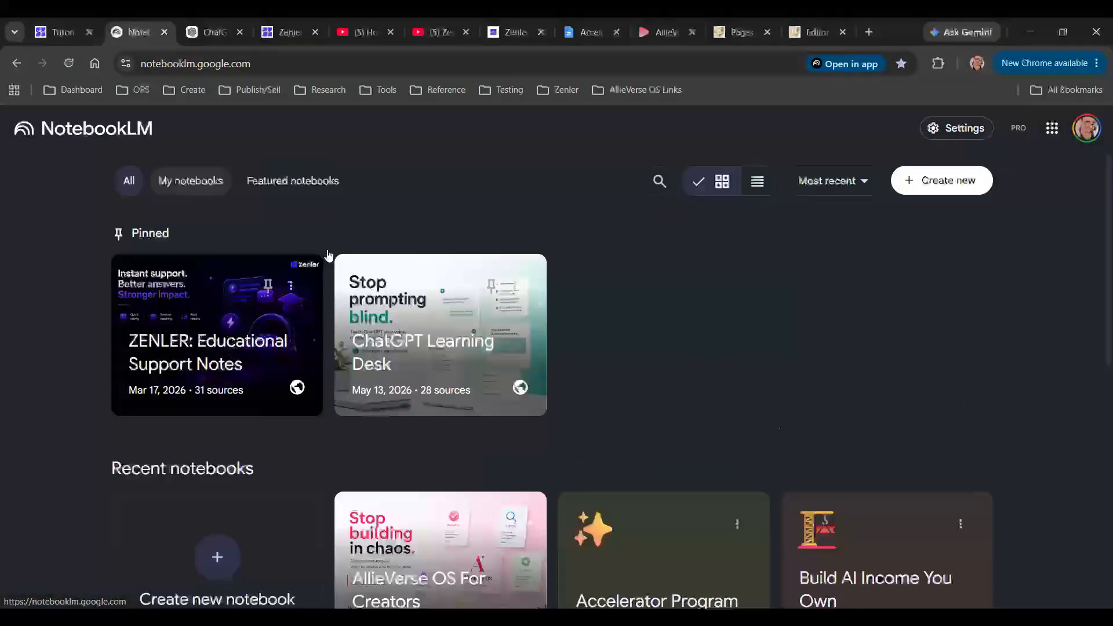
pyautogui.click(275, 181)
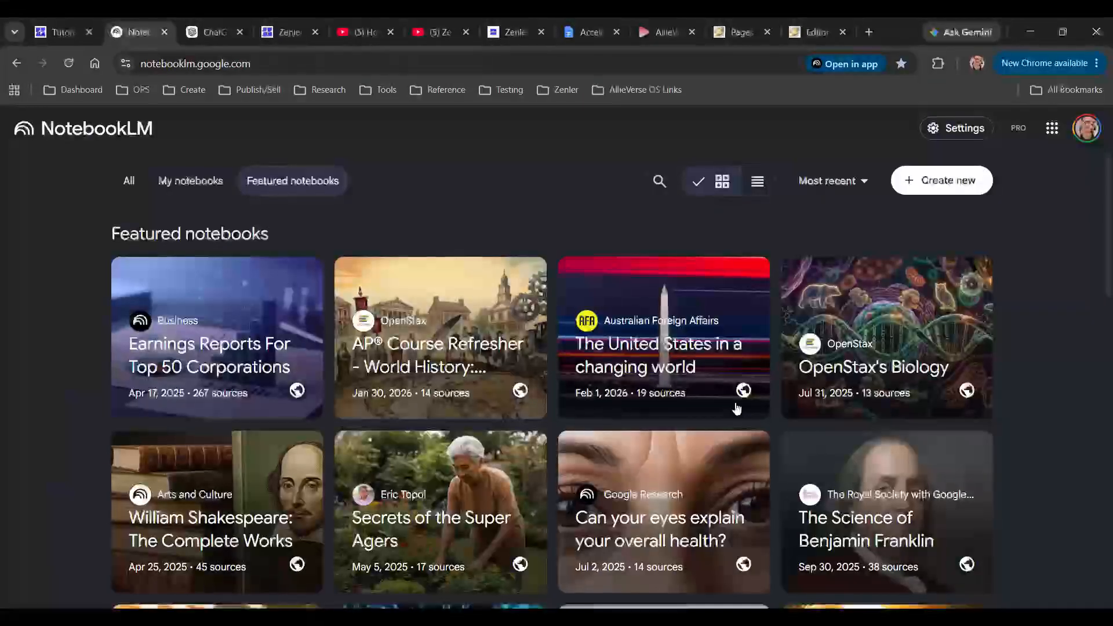
pyautogui.scroll(-8, 737, 409)
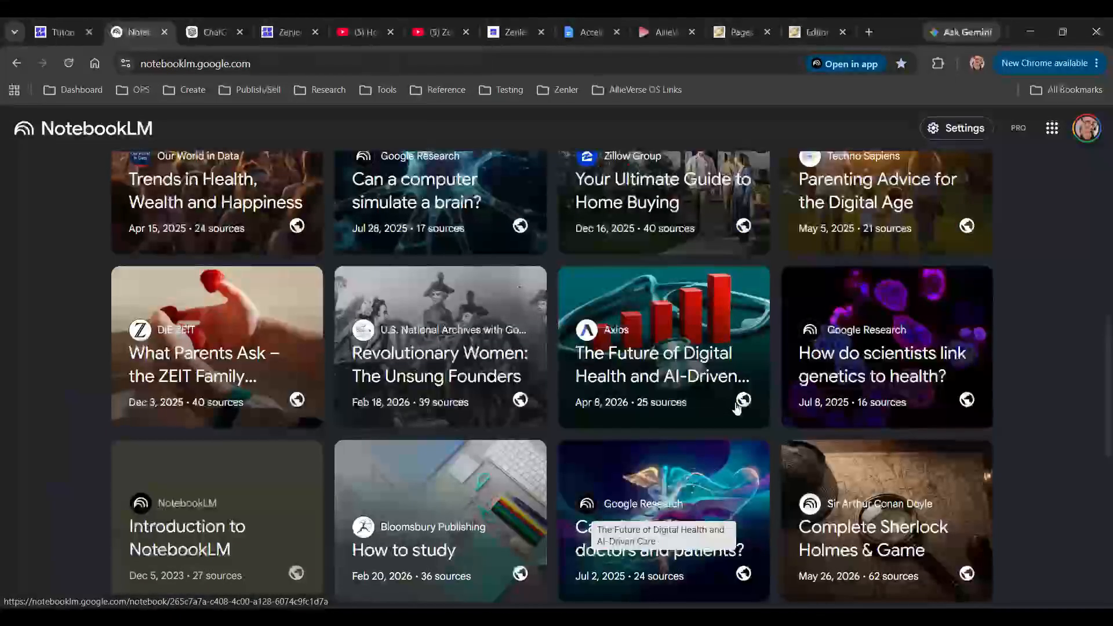
pyautogui.scroll(-2, 737, 409)
pyautogui.scroll(10, 737, 409)
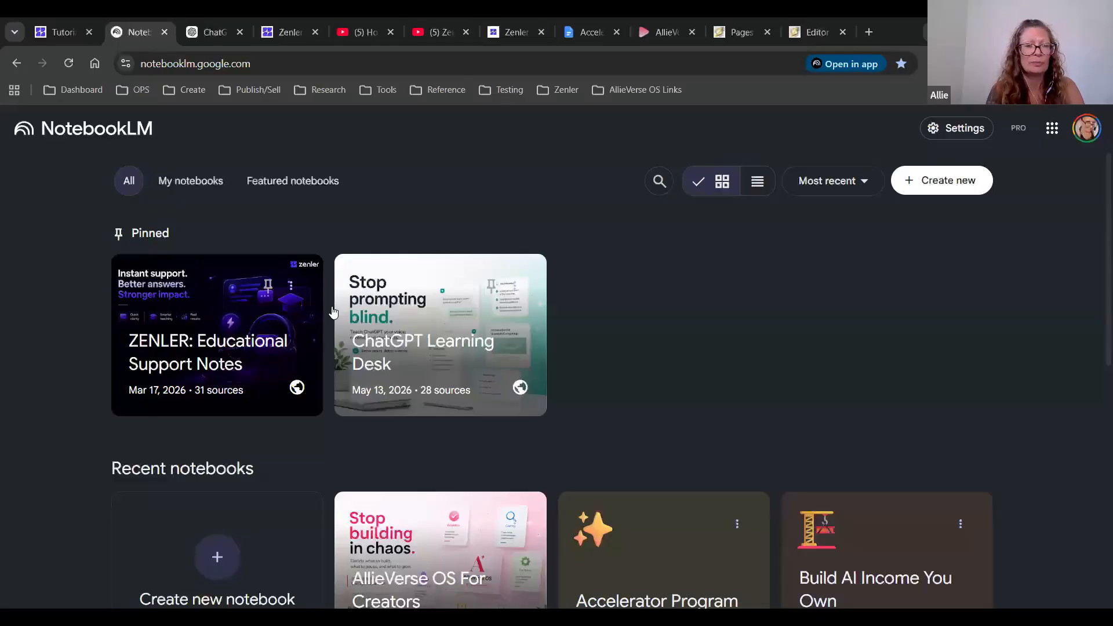
# Create a new notebook without adding any sources and return to the notebook overview
pyautogui.scroll(-4, 228, 325)
pyautogui.click(212, 314)
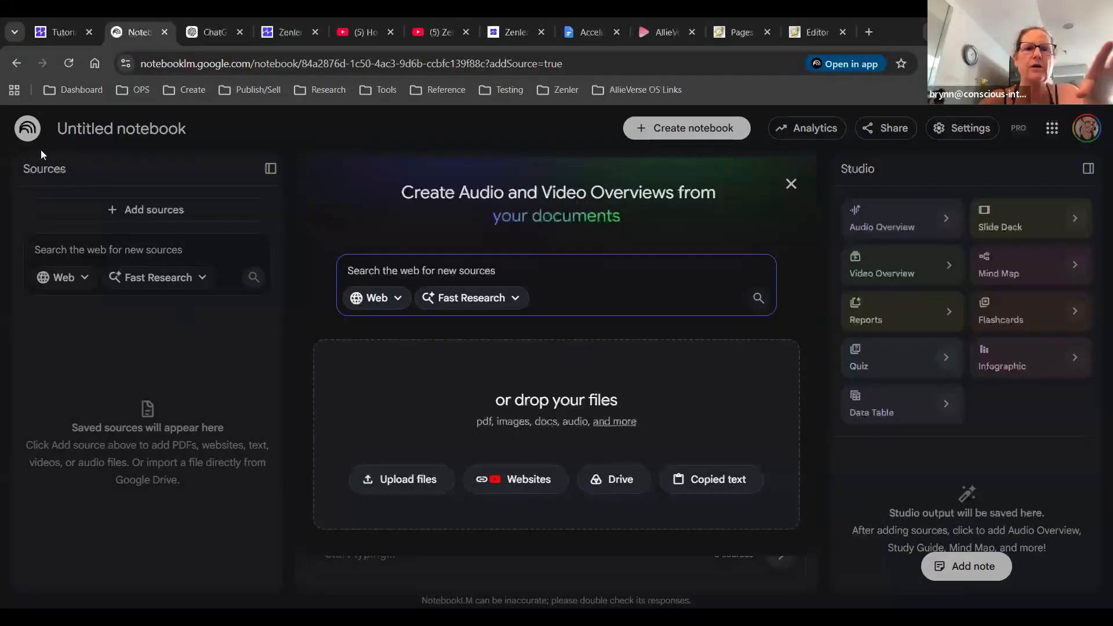
pyautogui.click(23, 127)
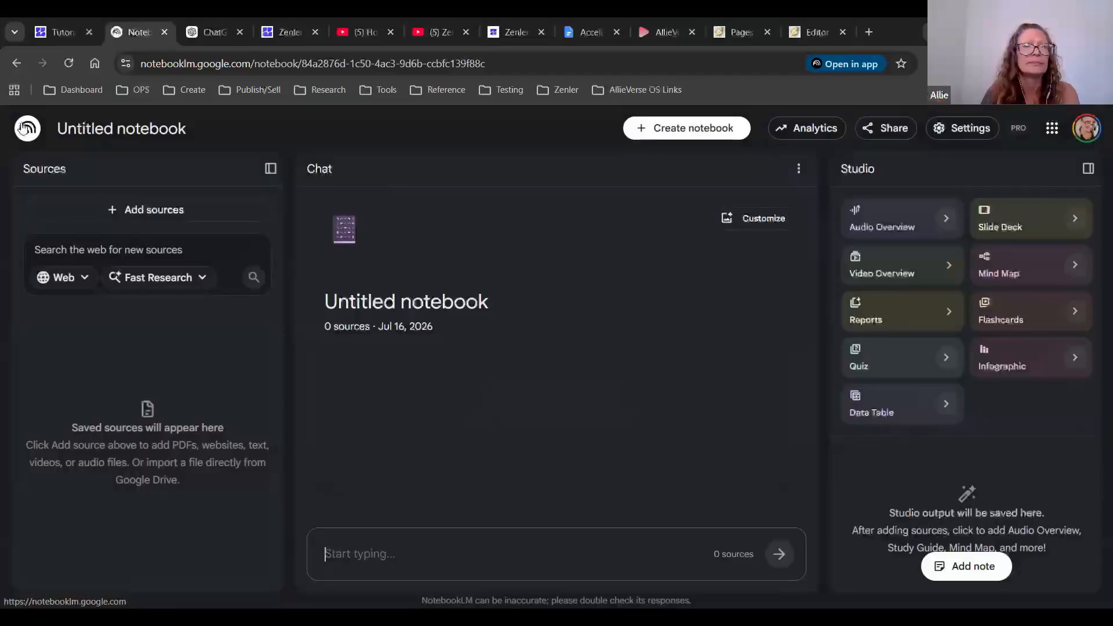
pyautogui.click(22, 128)
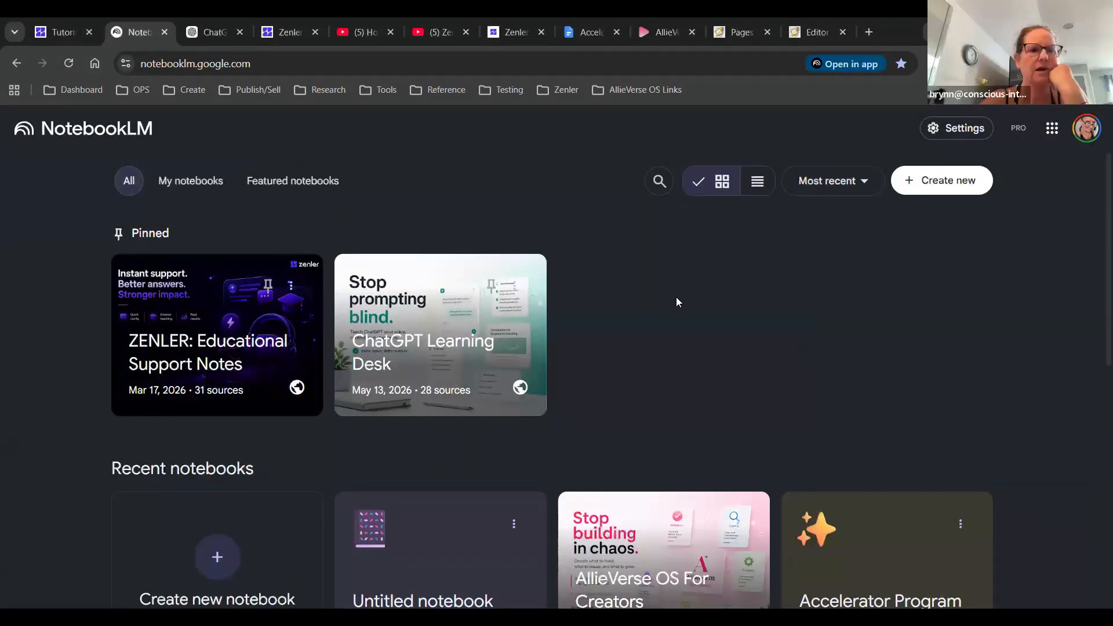
# Create another new notebook, dismiss its source prompt and go back to the notebook overview
pyautogui.scroll(-4, 676, 299)
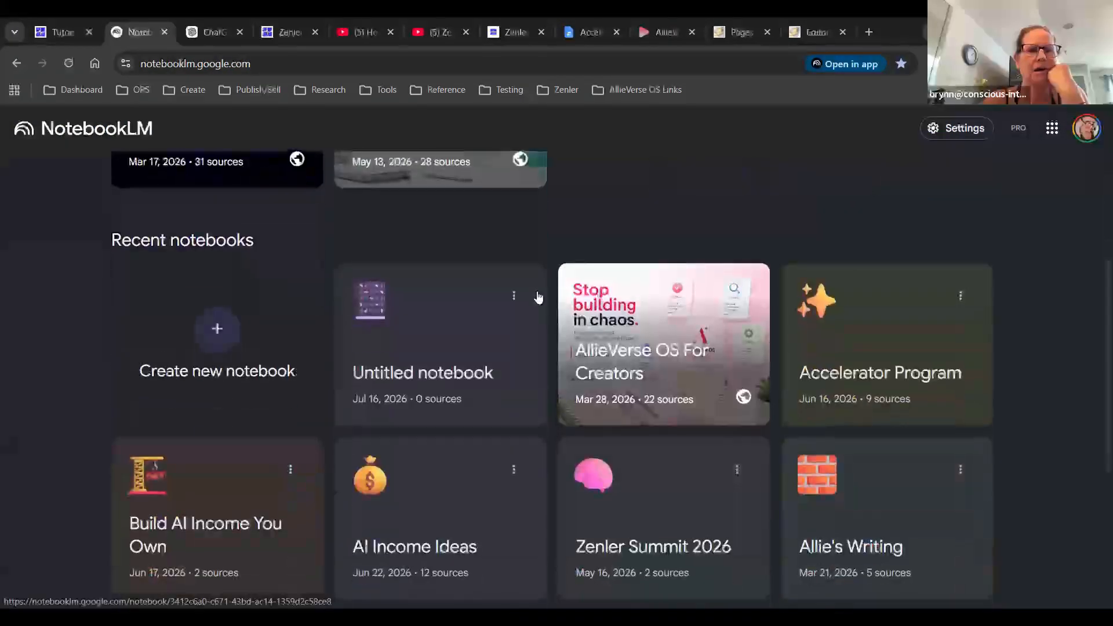
pyautogui.click(223, 329)
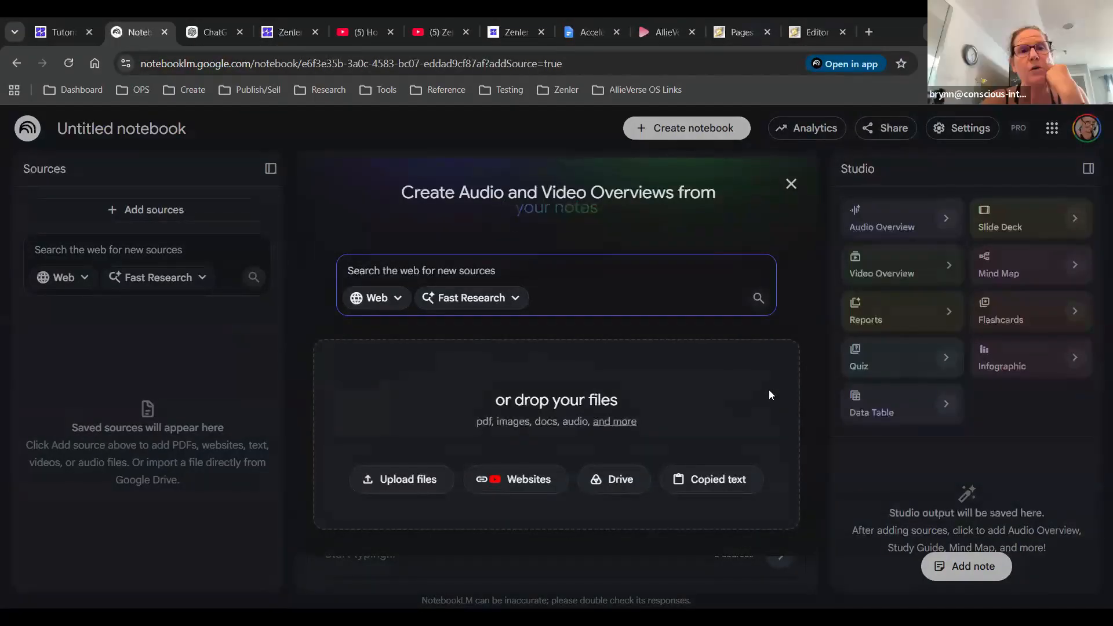
pyautogui.click(882, 132)
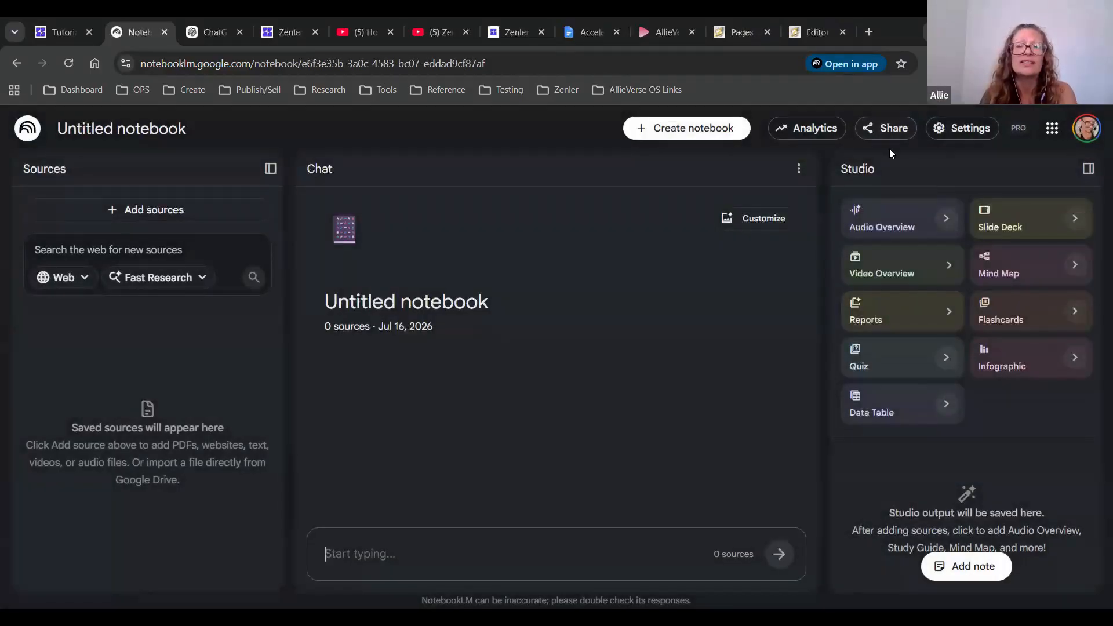
pyautogui.click(890, 150)
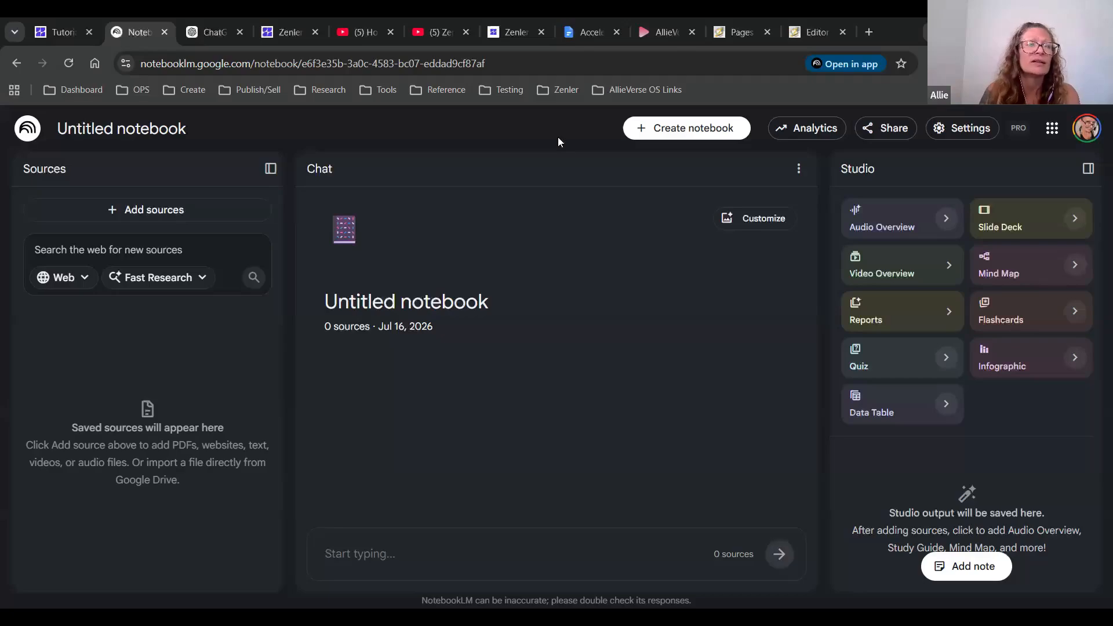
pyautogui.click(23, 138)
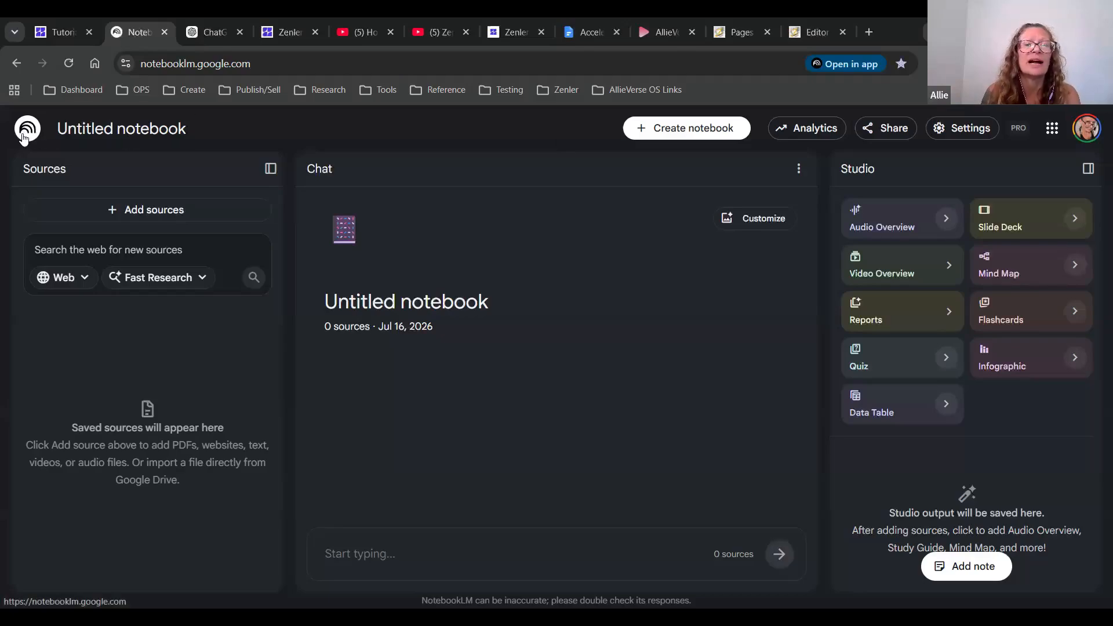
# Look through the featured notebooks from other publishers again
pyautogui.click(309, 191)
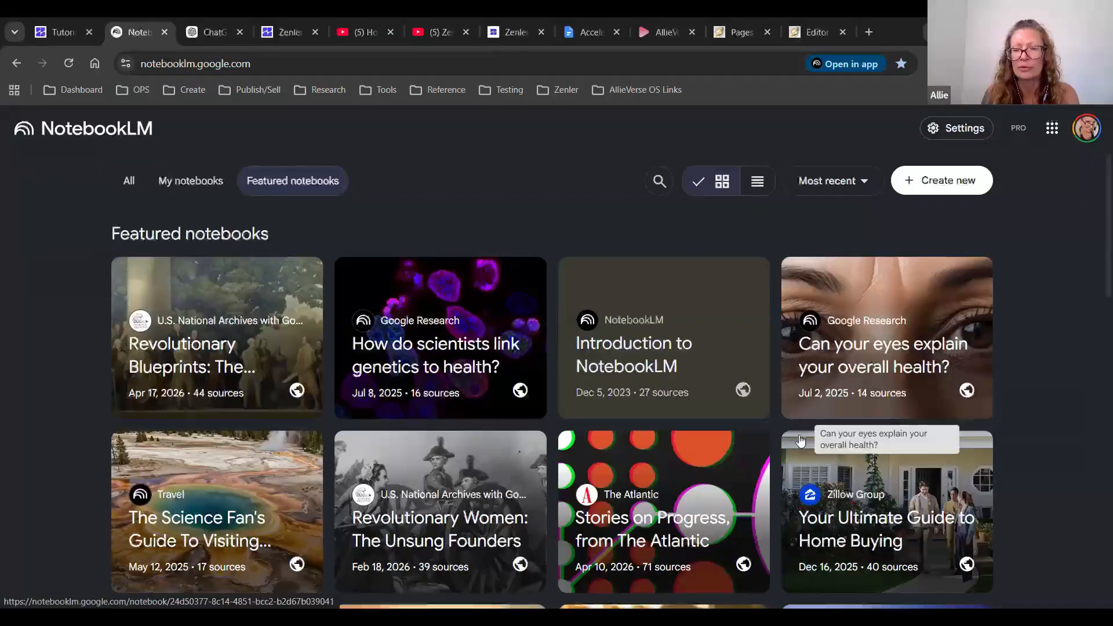
pyautogui.scroll(-3, 917, 479)
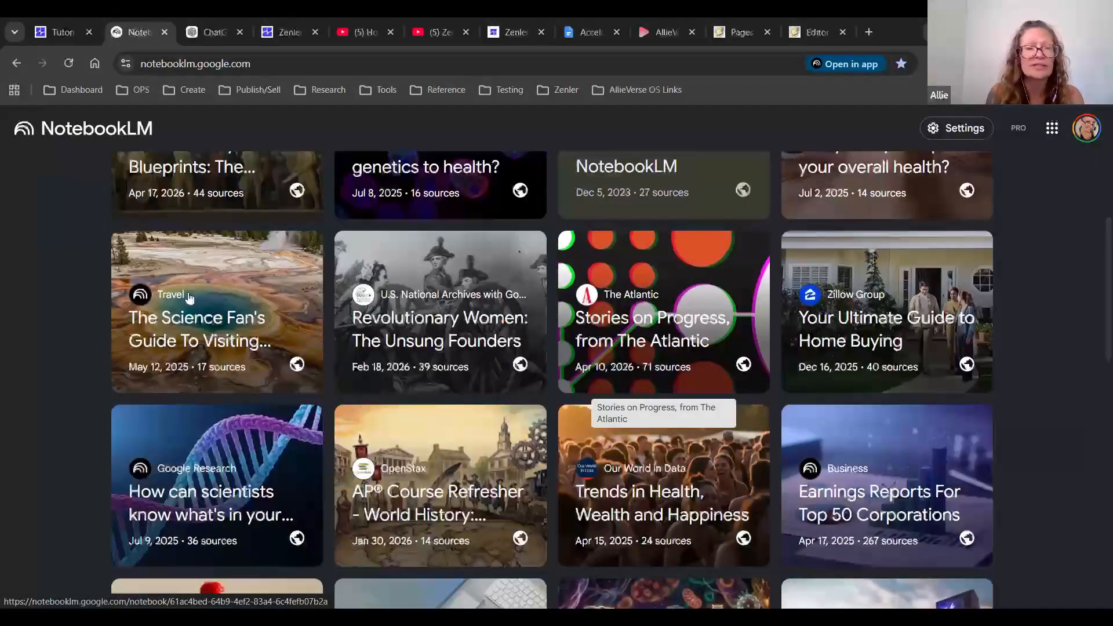
pyautogui.scroll(-3, 529, 399)
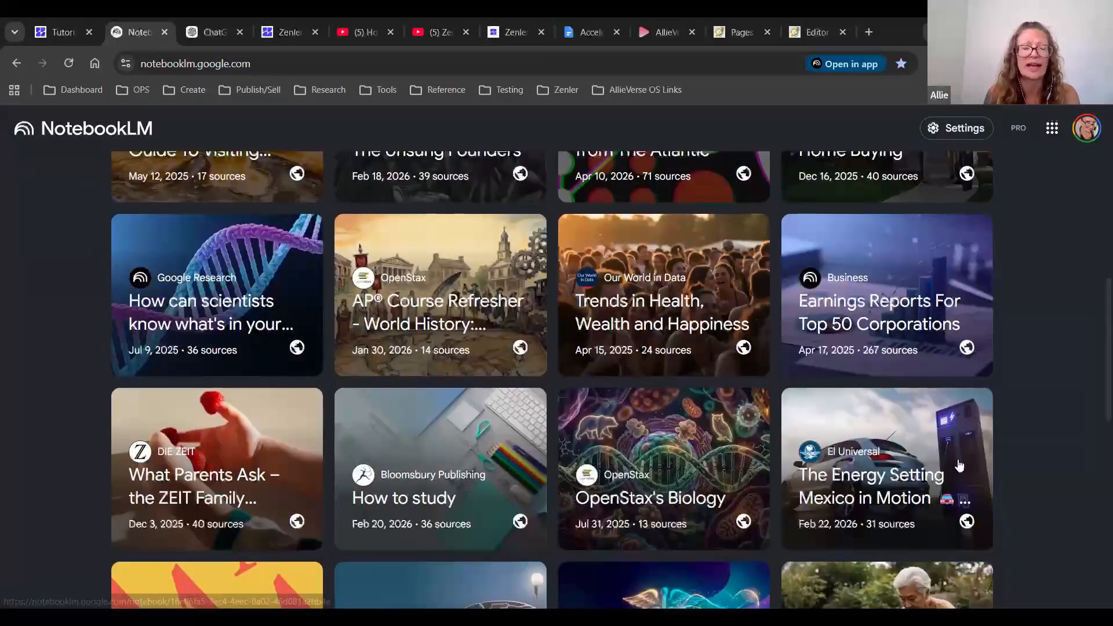
pyautogui.scroll(6, 960, 466)
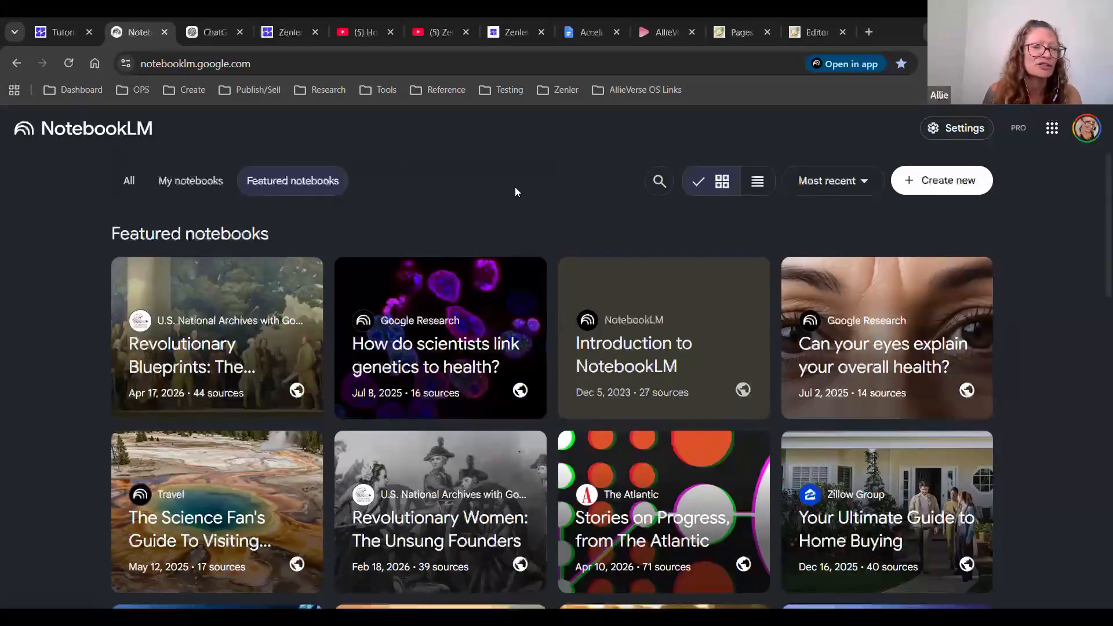
# Open the search by notebook title, cancel it, and check the sort order options for the featured notebooks
pyautogui.click(660, 183)
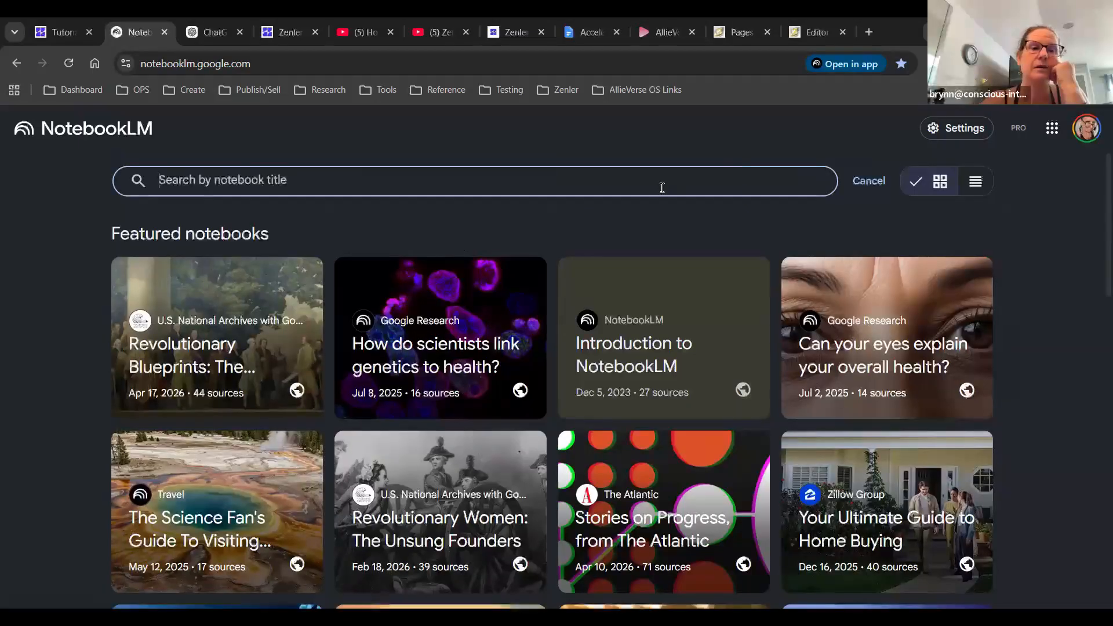
pyautogui.click(67, 233)
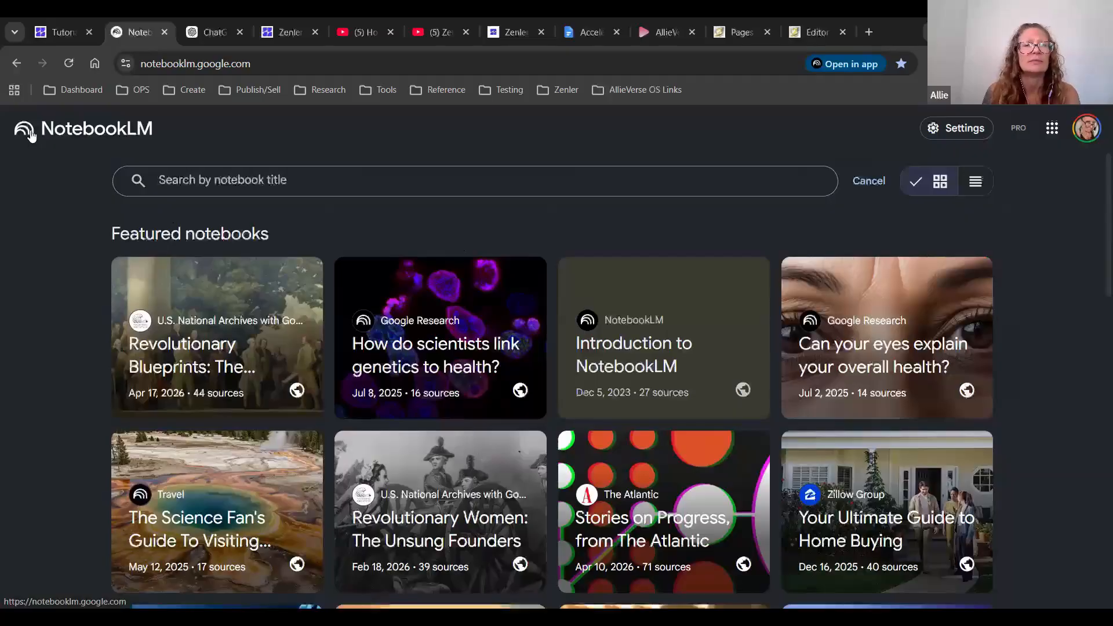
pyautogui.click(874, 181)
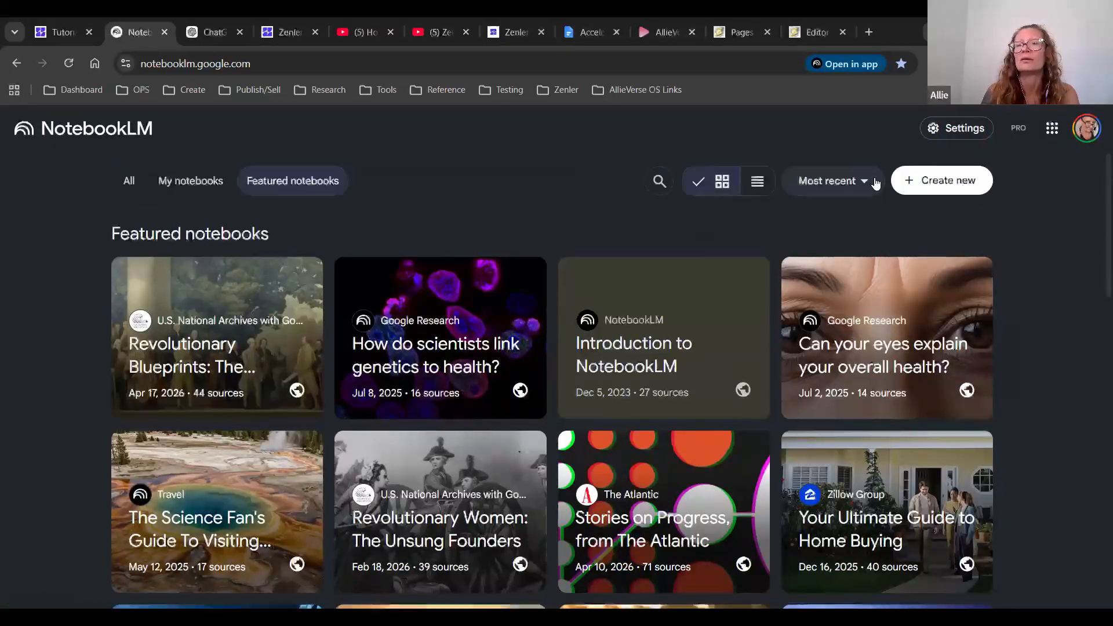
pyautogui.click(819, 190)
pyautogui.click(820, 194)
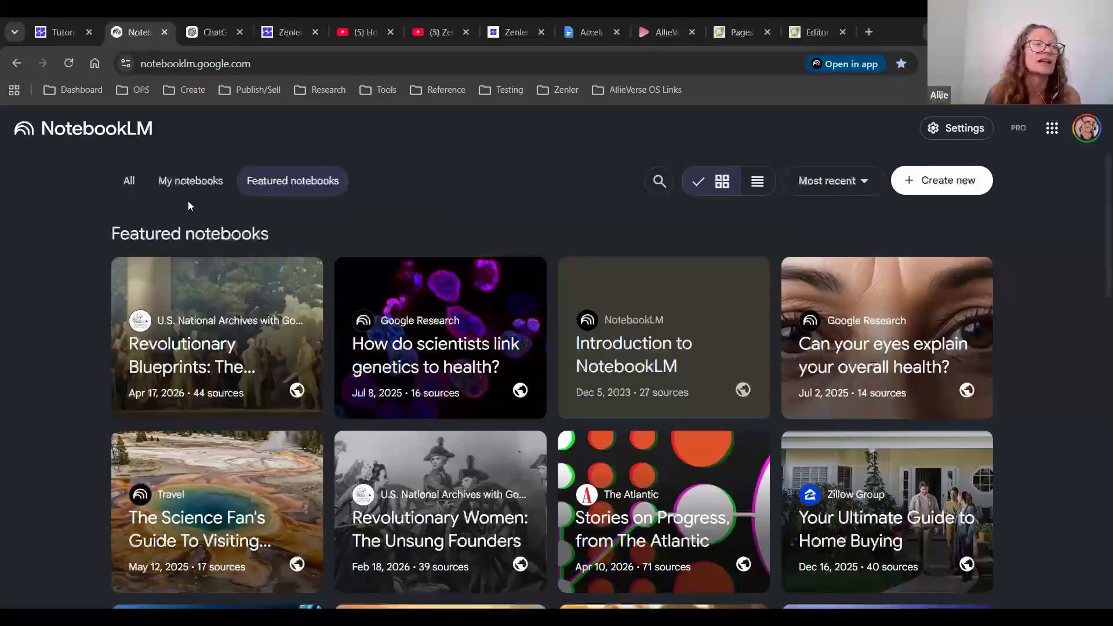
# Open "ZENLER: Educational Support Notes" from all notebooks and try Restricted as its notebook access, closing the sharing settings without saving
pyautogui.click(132, 184)
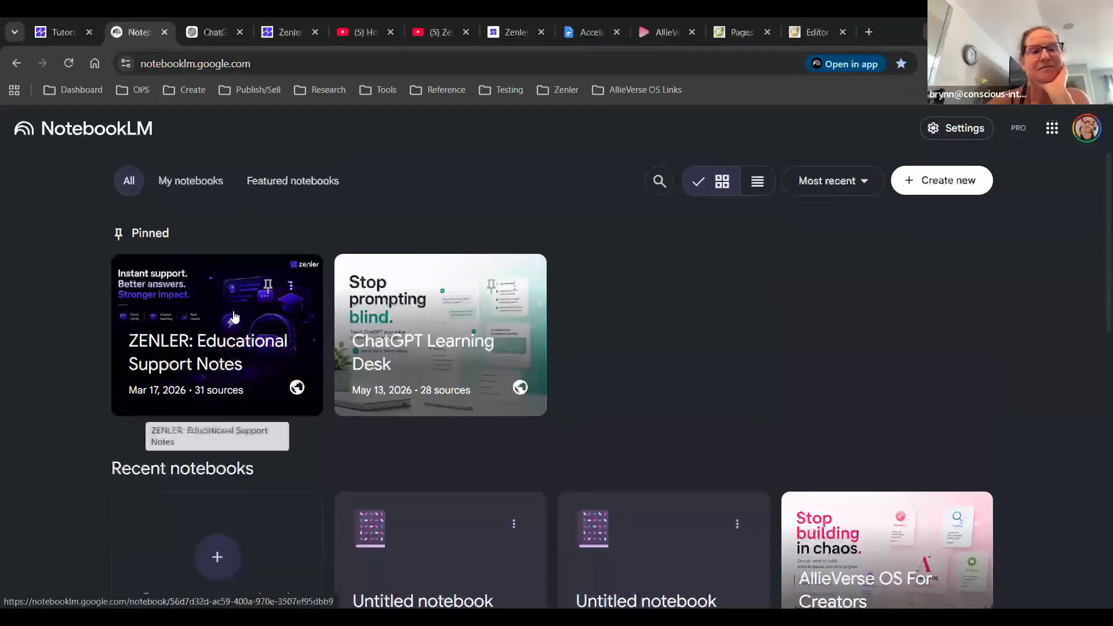
pyautogui.click(234, 316)
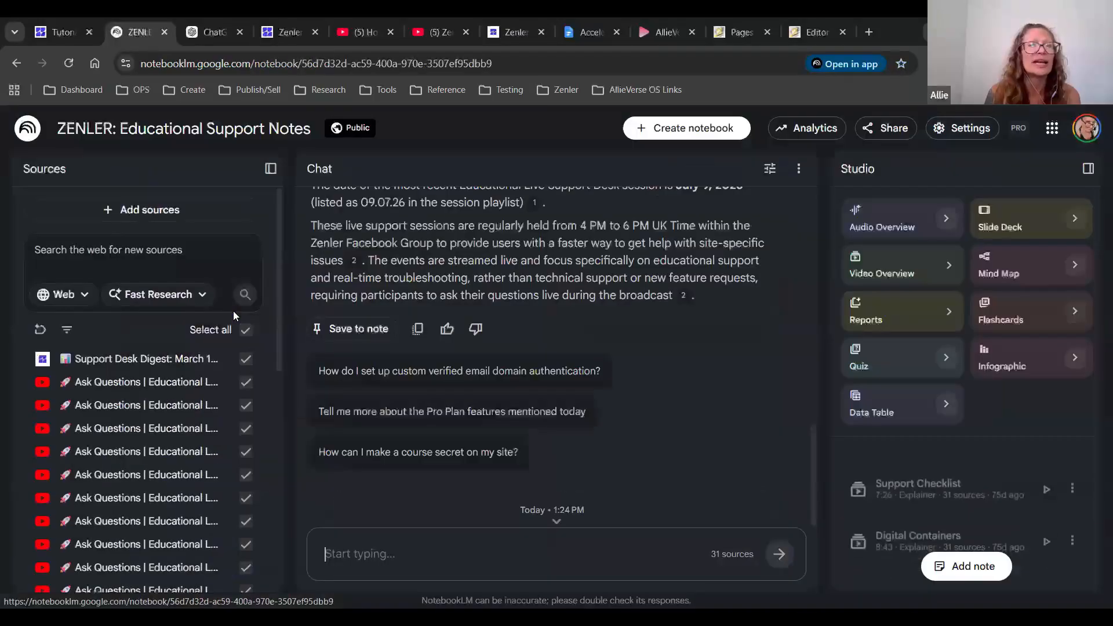
pyautogui.click(886, 128)
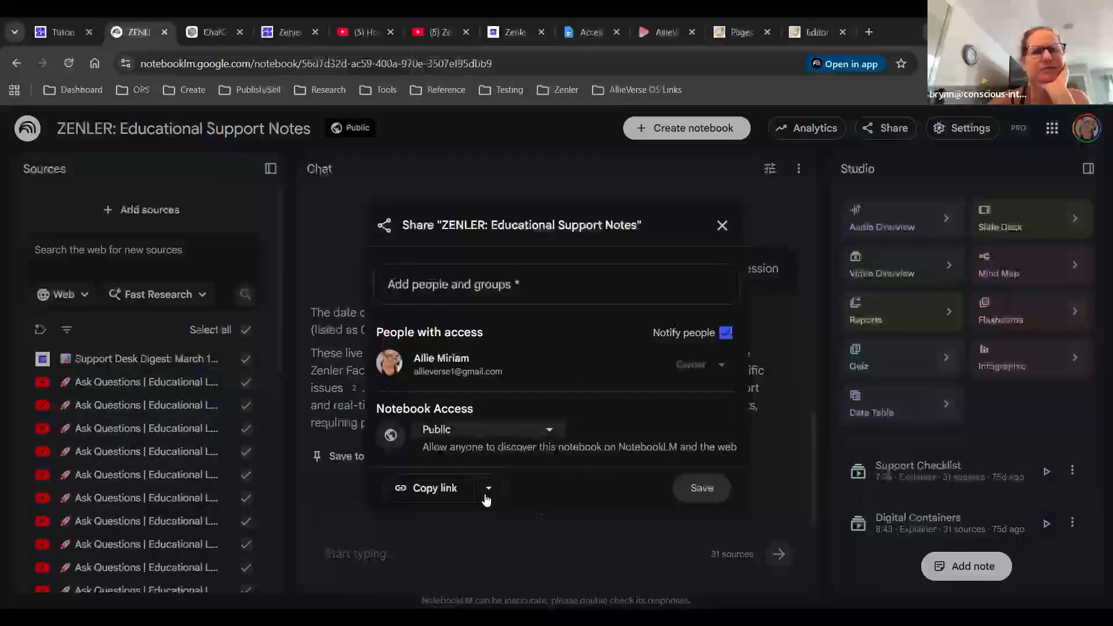
pyautogui.click(518, 432)
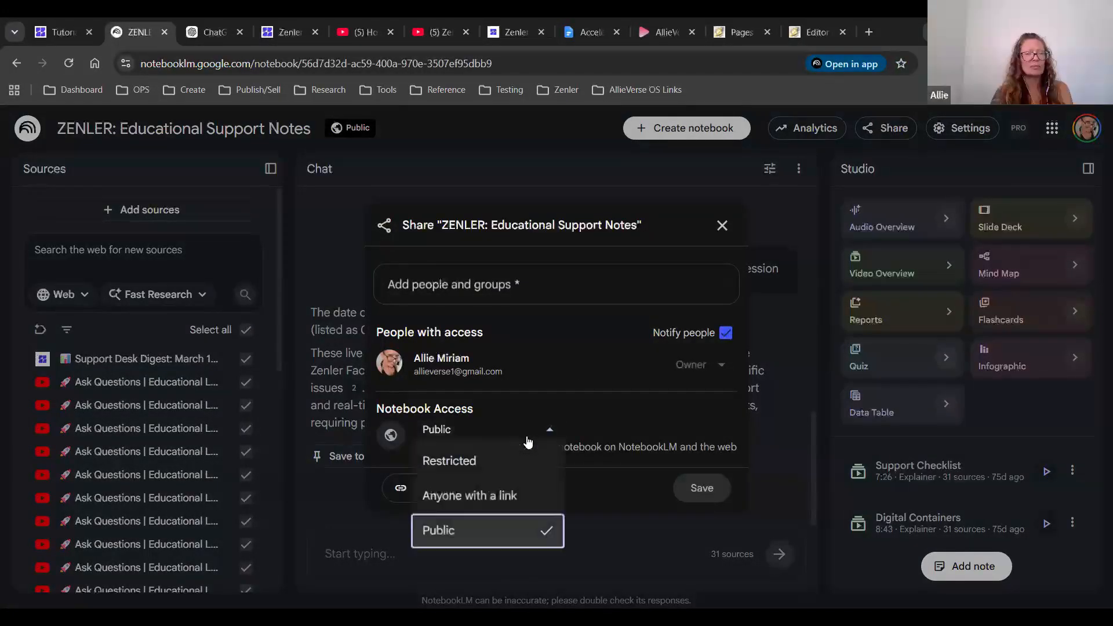
pyautogui.click(473, 467)
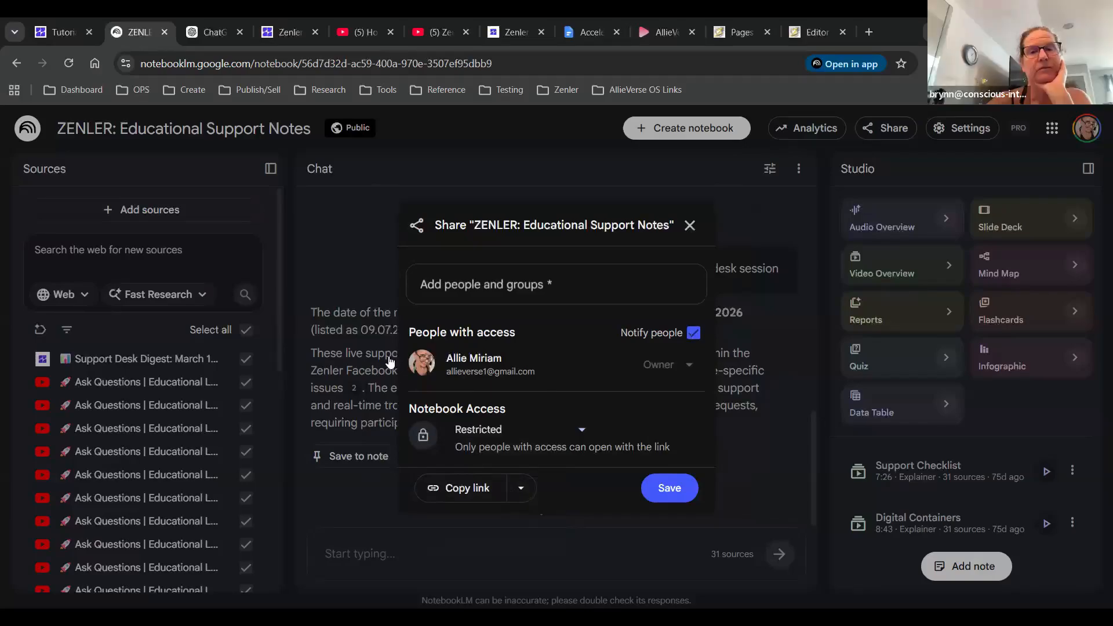
pyautogui.click(690, 226)
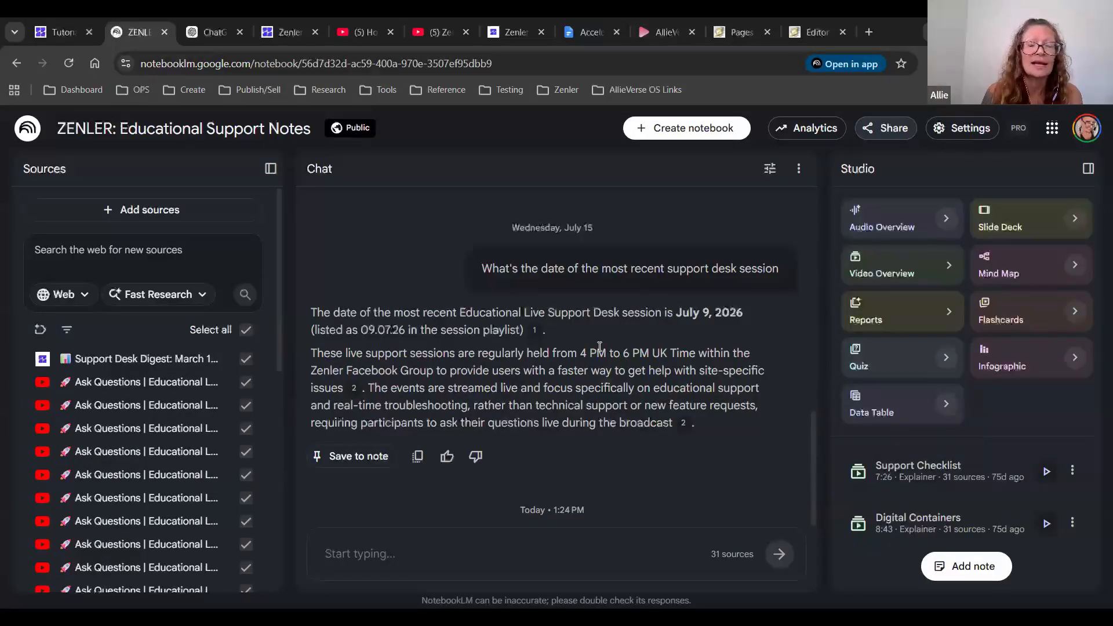
# Review the chat's answer about the most recent support desk session and return to the notebook overview
pyautogui.scroll(3, 600, 346)
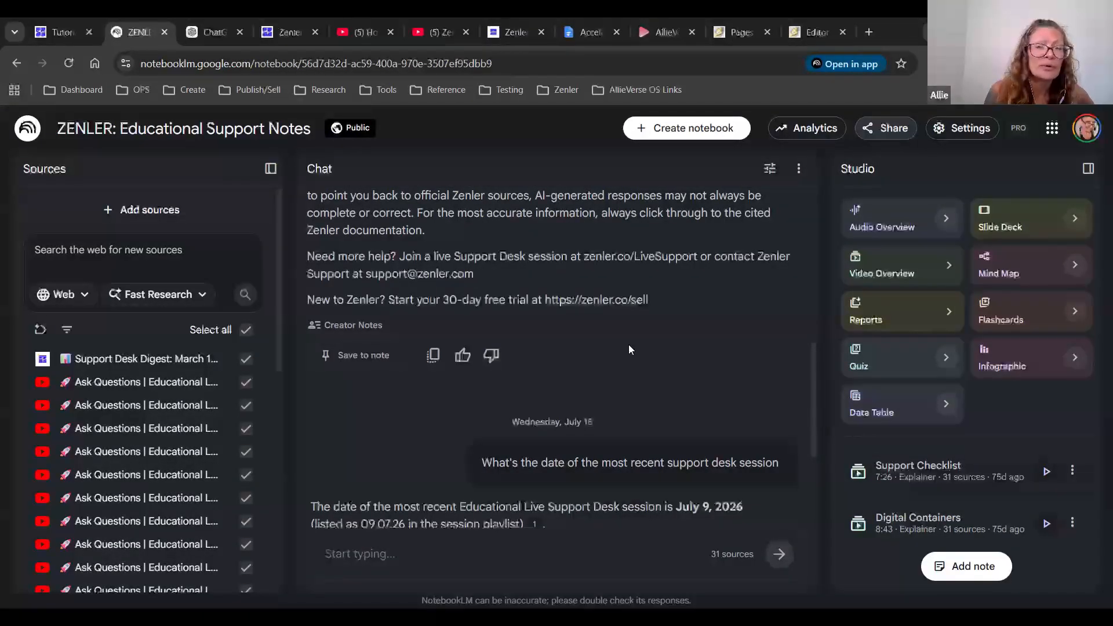
pyautogui.scroll(-3, 629, 345)
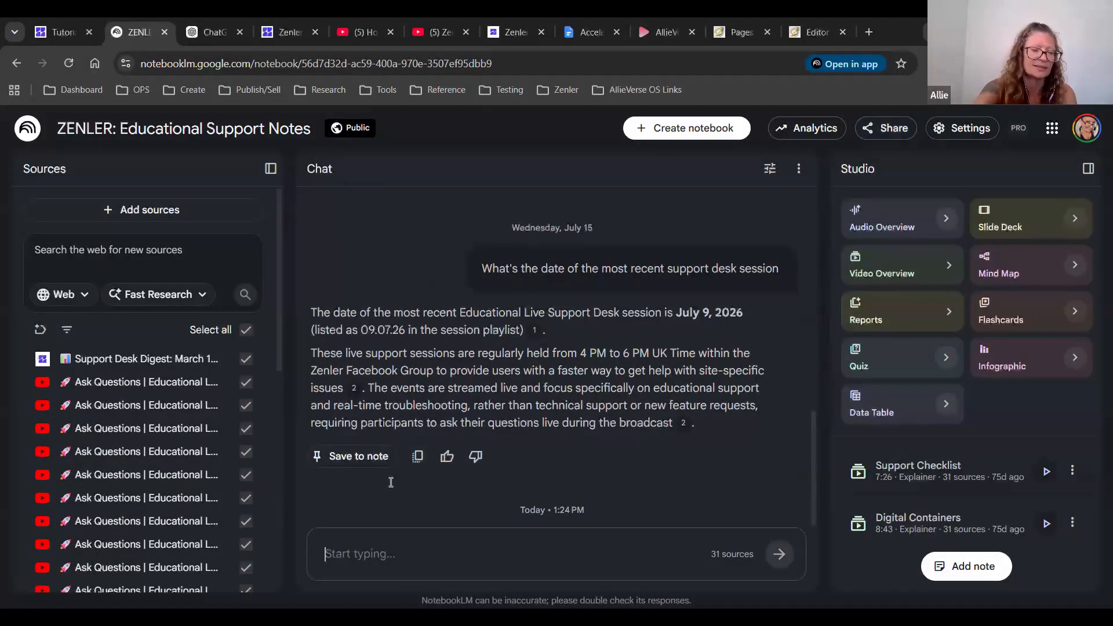
pyautogui.click(375, 563)
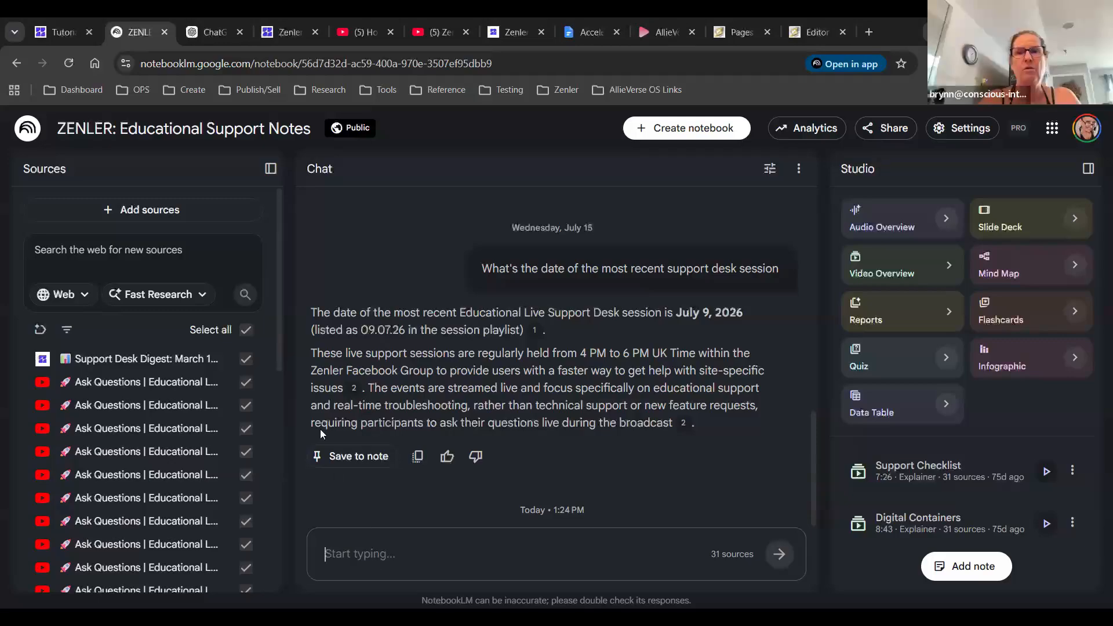
pyautogui.click(459, 132)
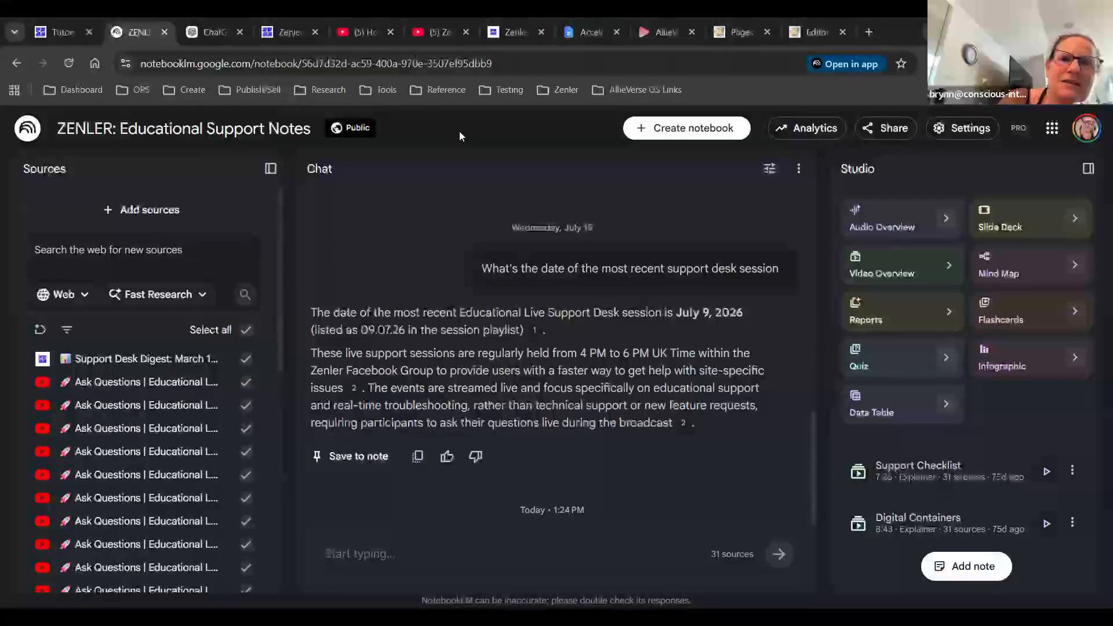
pyautogui.click(27, 131)
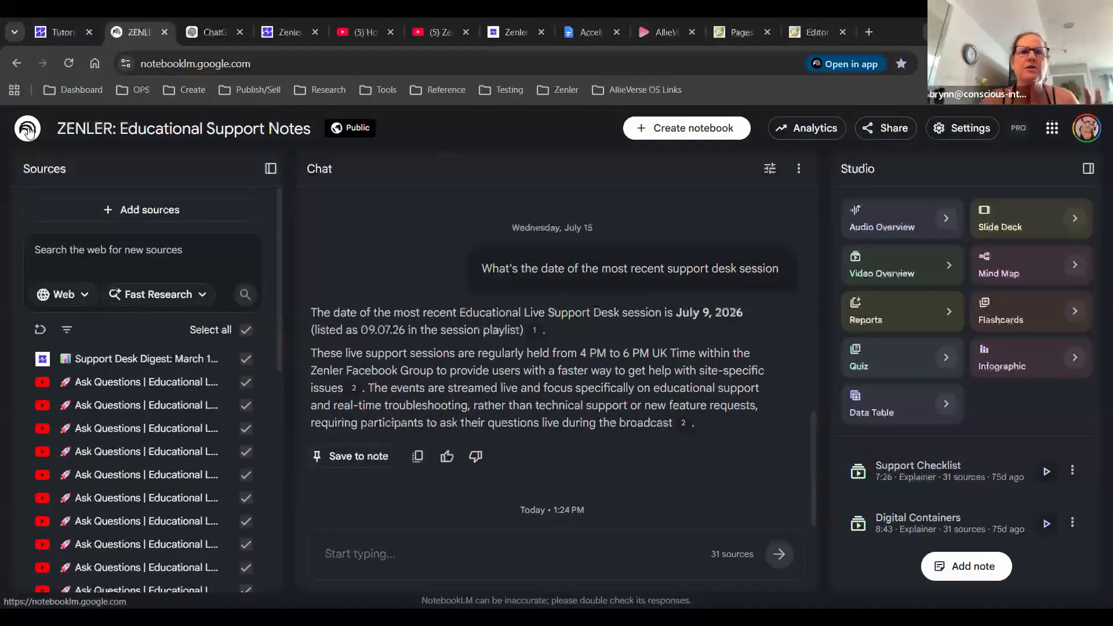